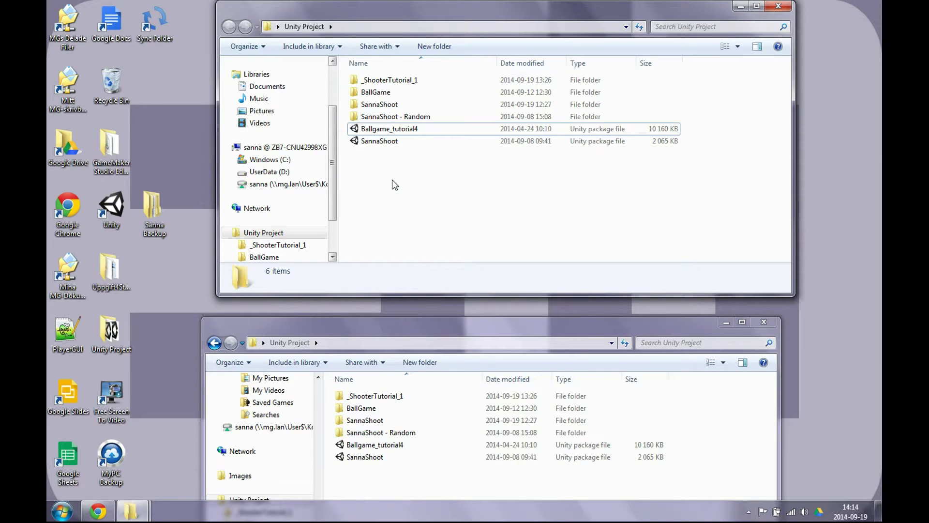
# Step: Launch Unity from the Windows Start menu to bring up its Project Wizard
pyautogui.click(59, 513)
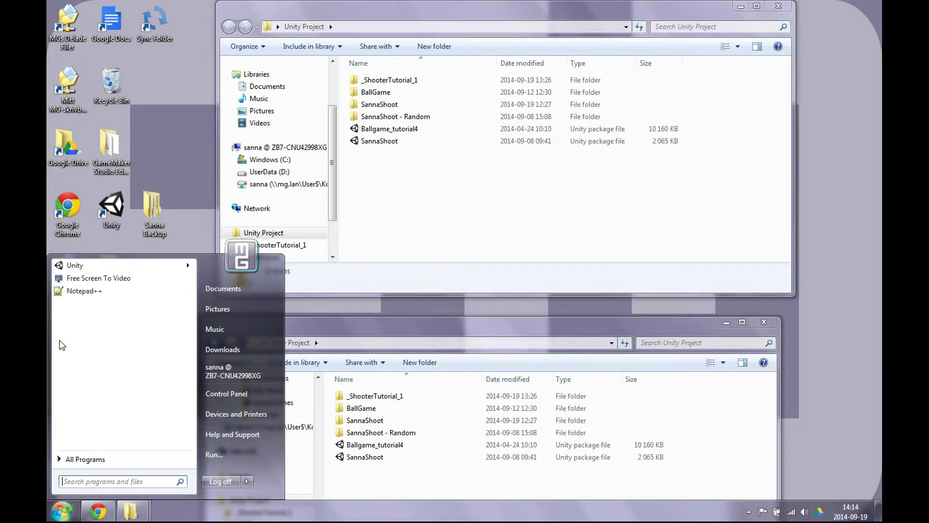
pyautogui.click(82, 265)
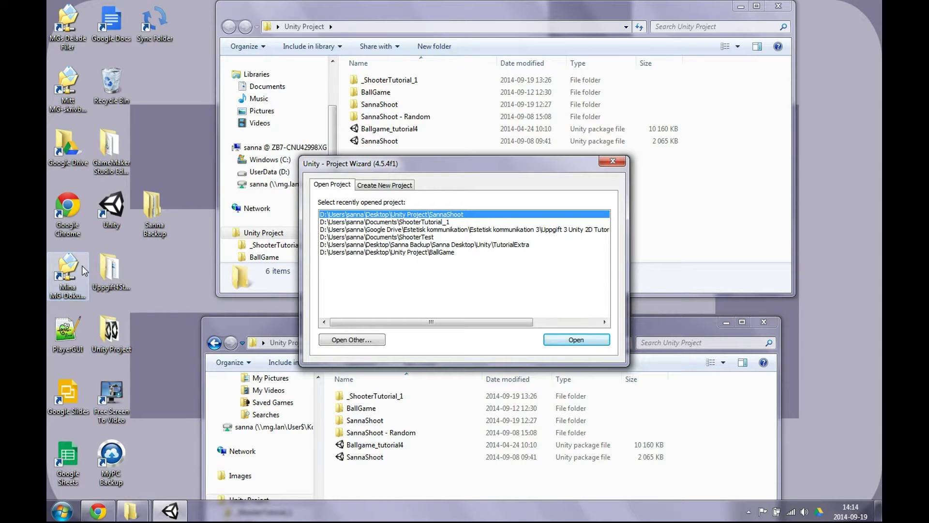
# Step: Make a new Documents folder named ShooterTutorial_1ny and choose it as the new project's location
pyautogui.click(391, 185)
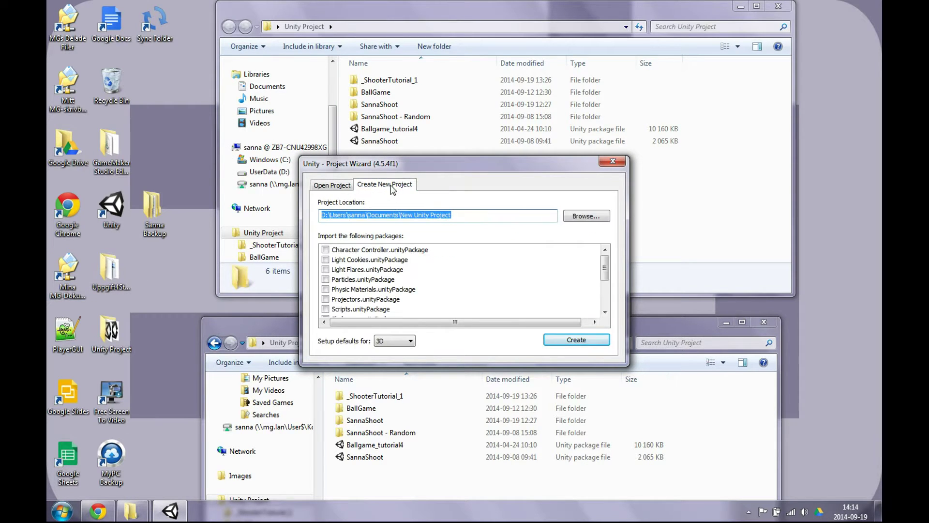
pyautogui.click(586, 216)
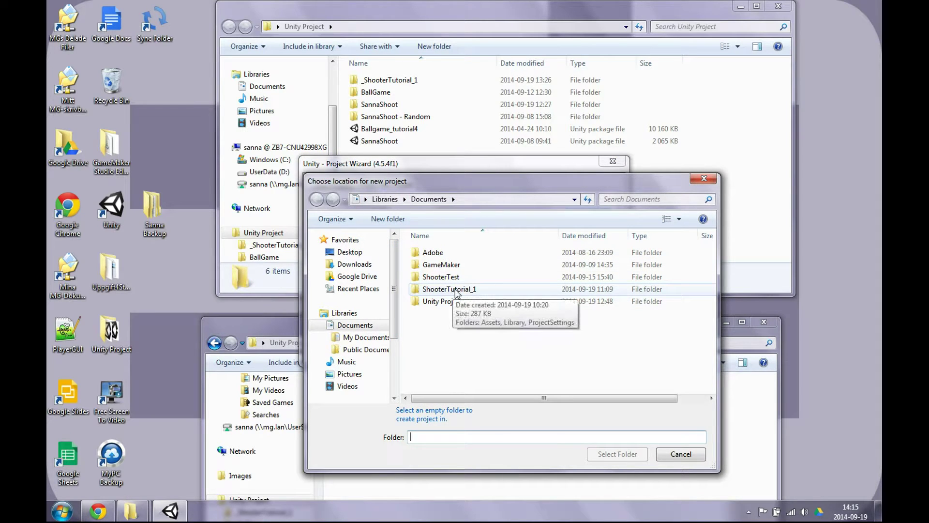
pyautogui.rightClick(442, 323)
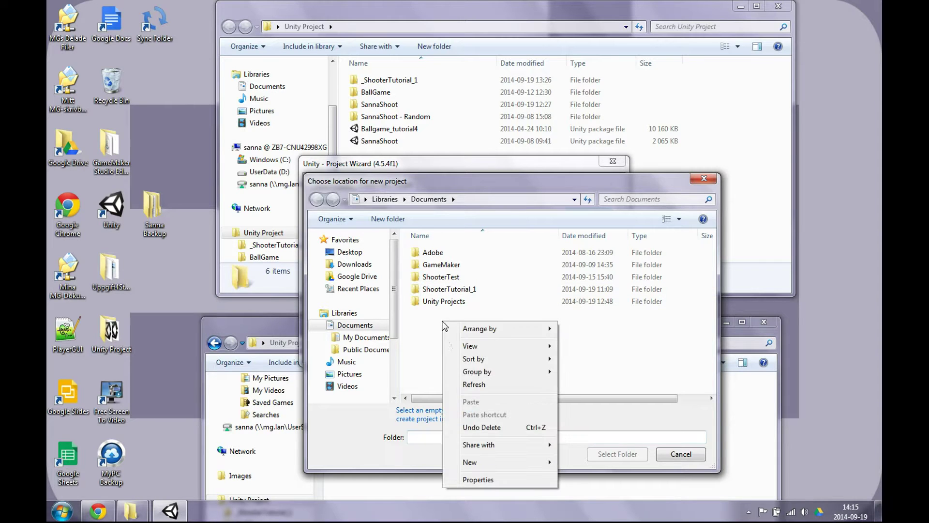
pyautogui.moveTo(469, 463)
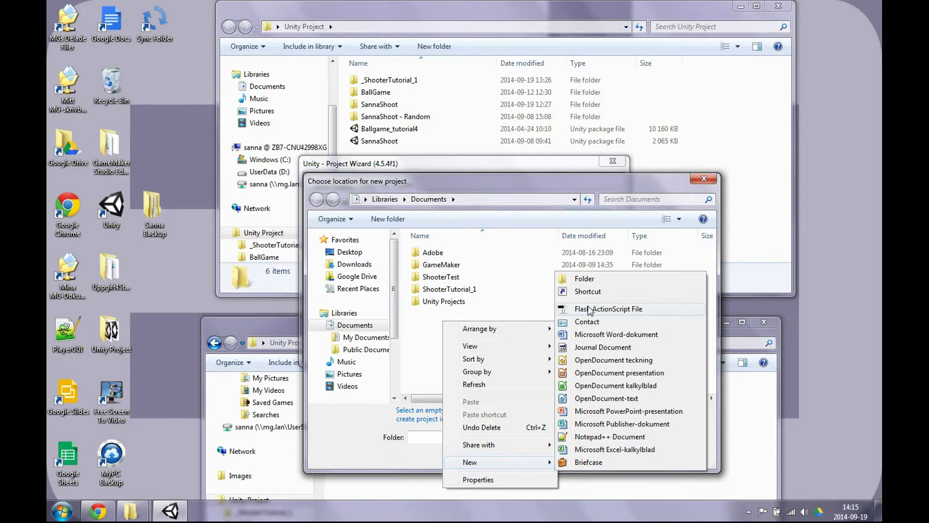
pyautogui.click(584, 279)
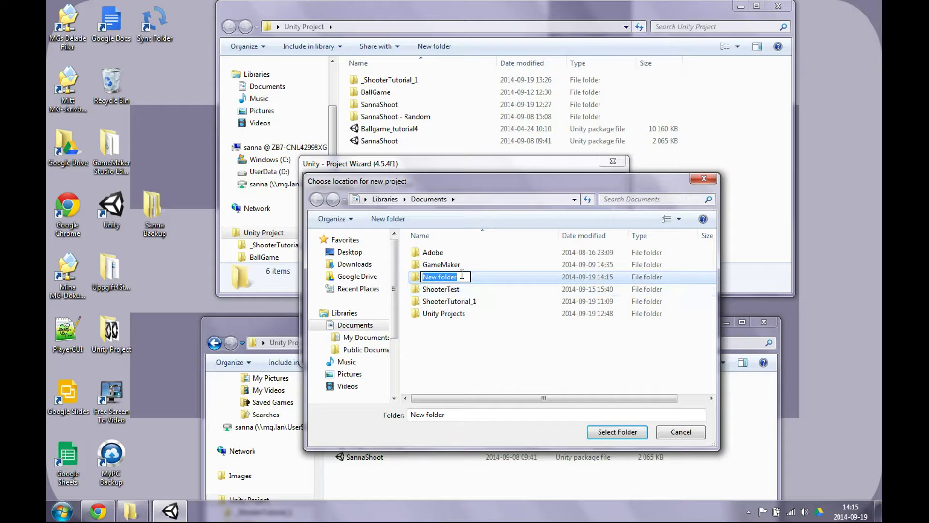
pyautogui.write('S')
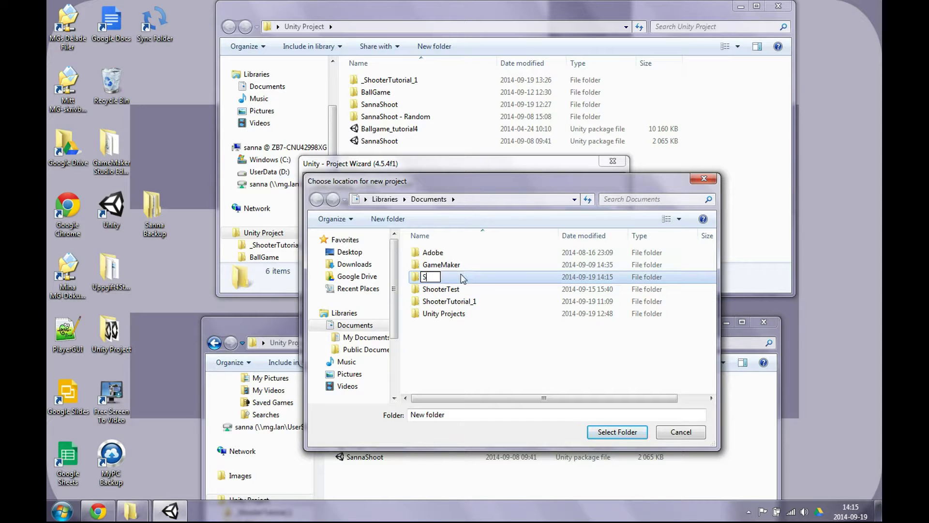
pyautogui.write('hooter')
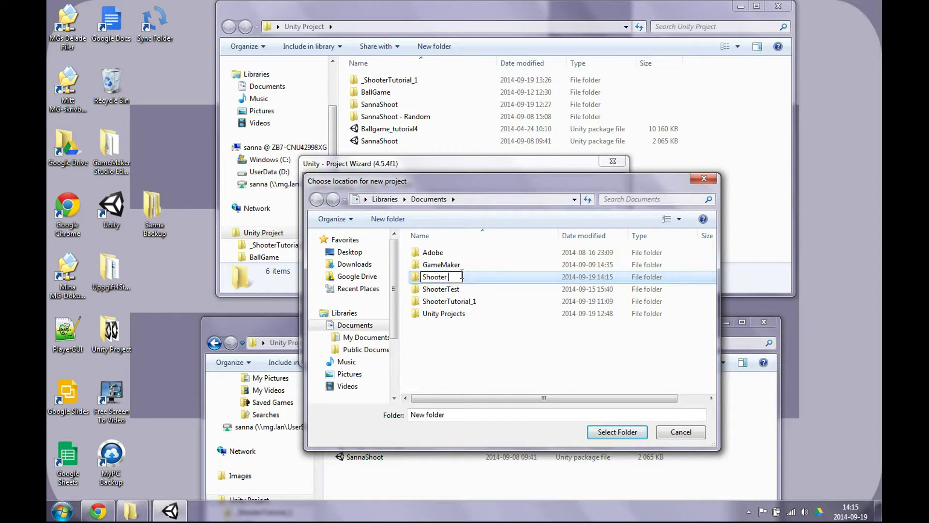
pyautogui.write('Tuto')
pyautogui.write('rial')
pyautogui.write('_1')
pyautogui.write('ny')
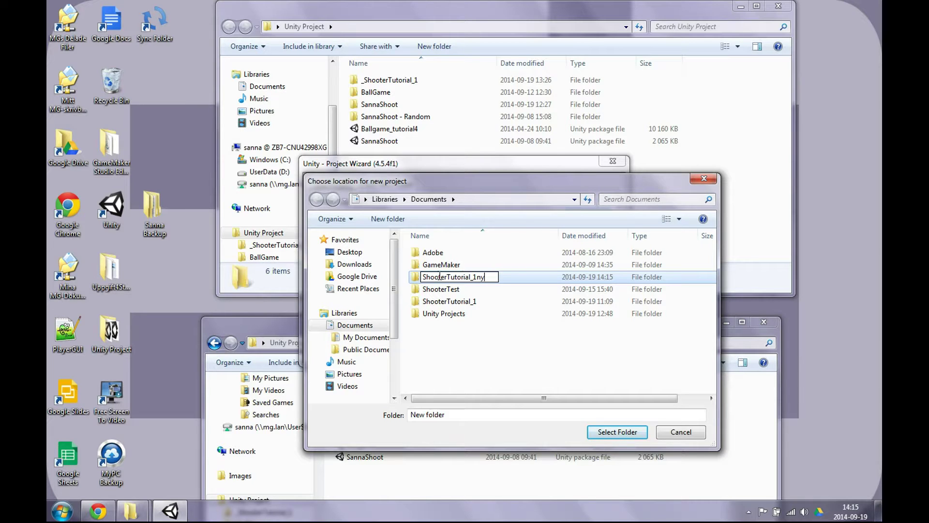
pyautogui.click(604, 439)
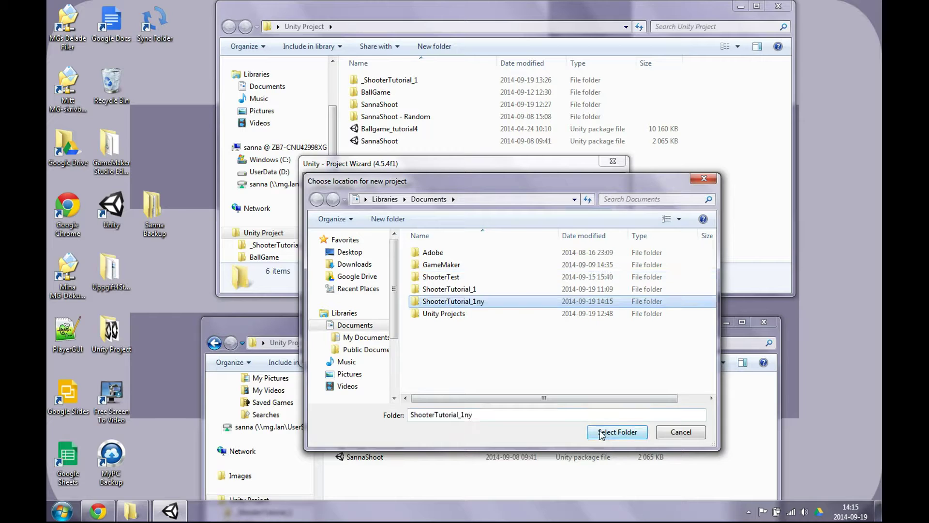
pyautogui.click(629, 432)
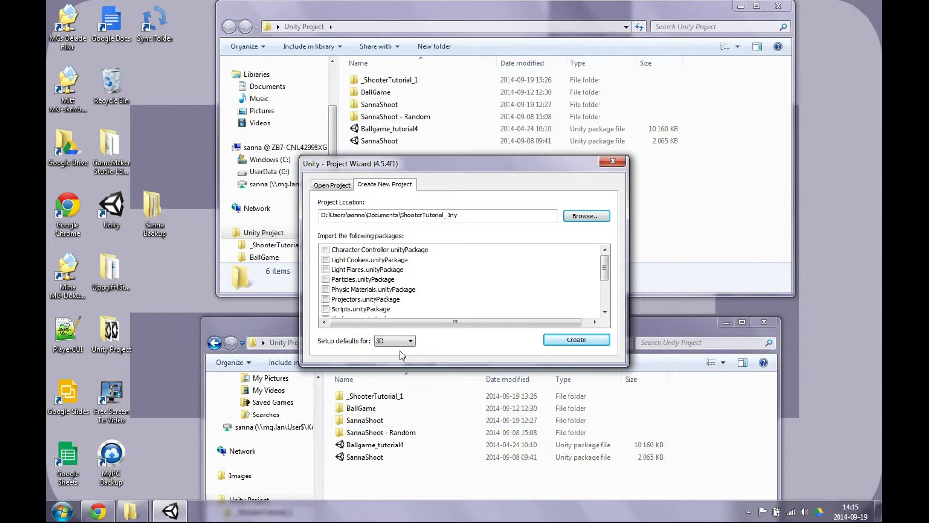
# Step: Set the project setup defaults to 2D and create the project
pyautogui.click(404, 345)
pyautogui.click(400, 358)
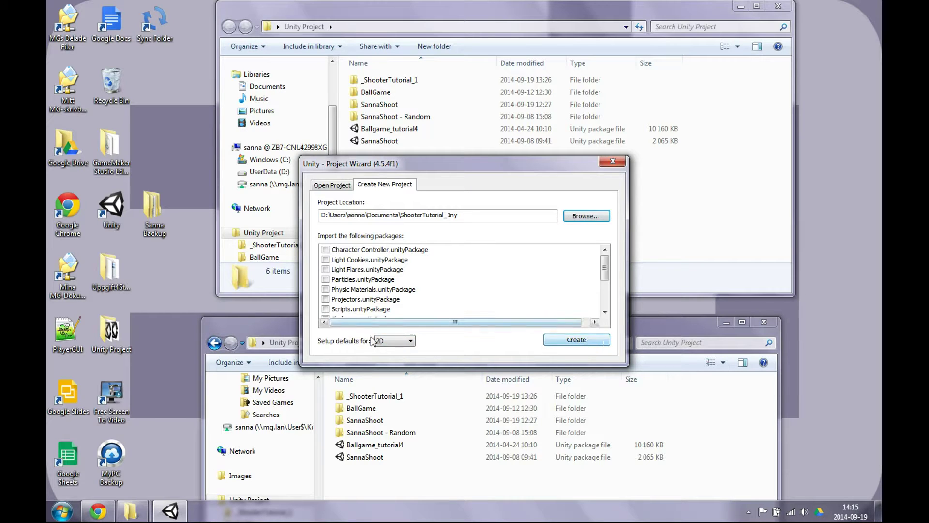
pyautogui.click(582, 344)
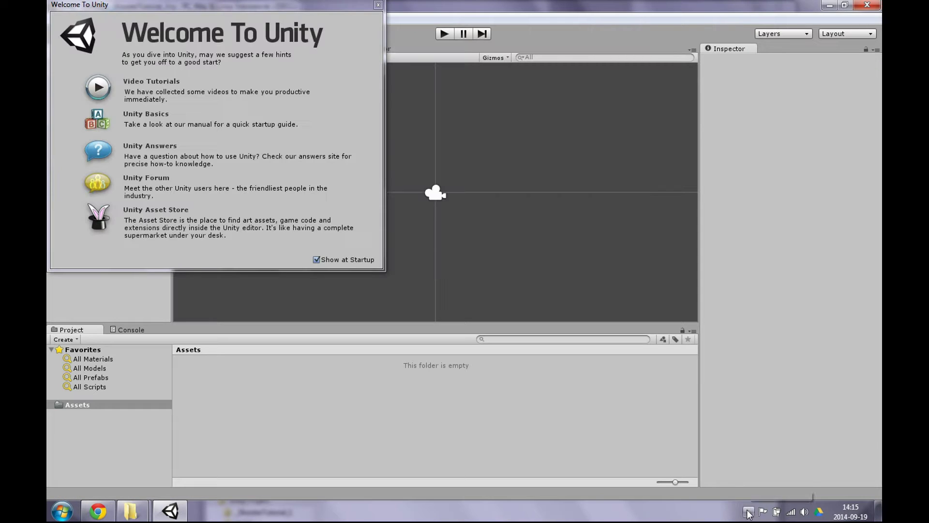
# Step: Close the Welcome To Unity window
pyautogui.click(747, 512)
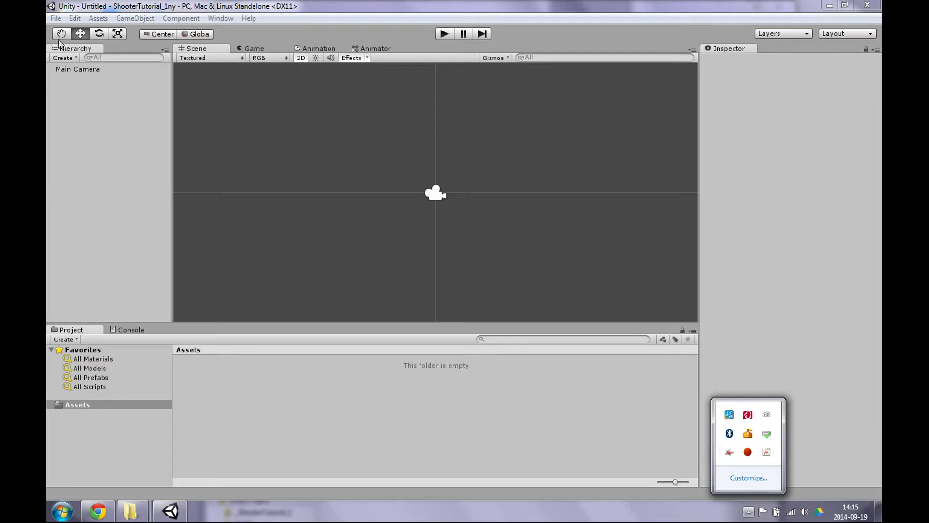
pyautogui.click(81, 402)
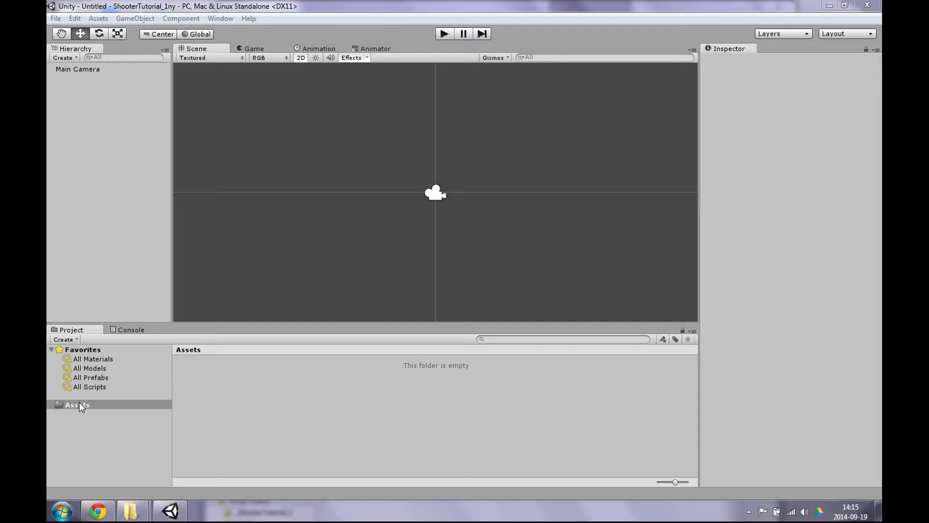
pyautogui.rightClick(80, 401)
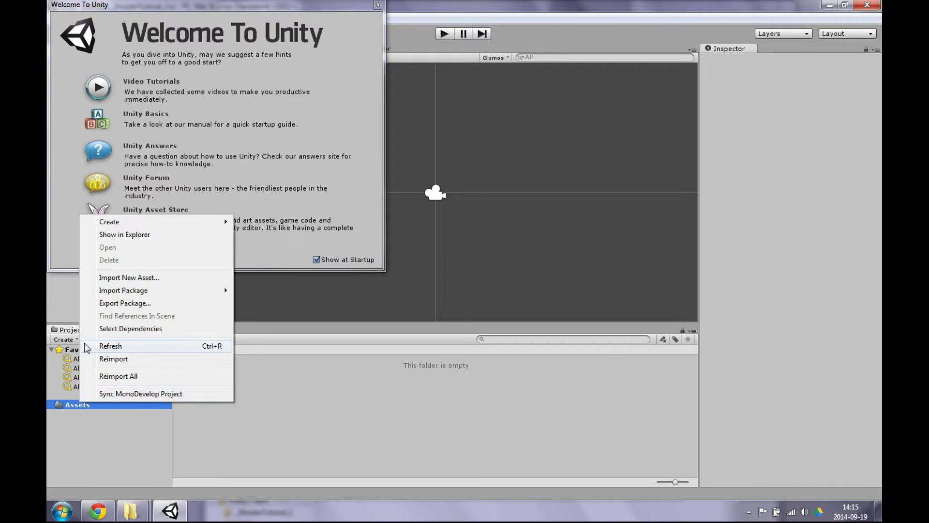
pyautogui.click(378, 4)
# Step: Create a new folder in Assets named _Scenes
pyautogui.rightClick(85, 408)
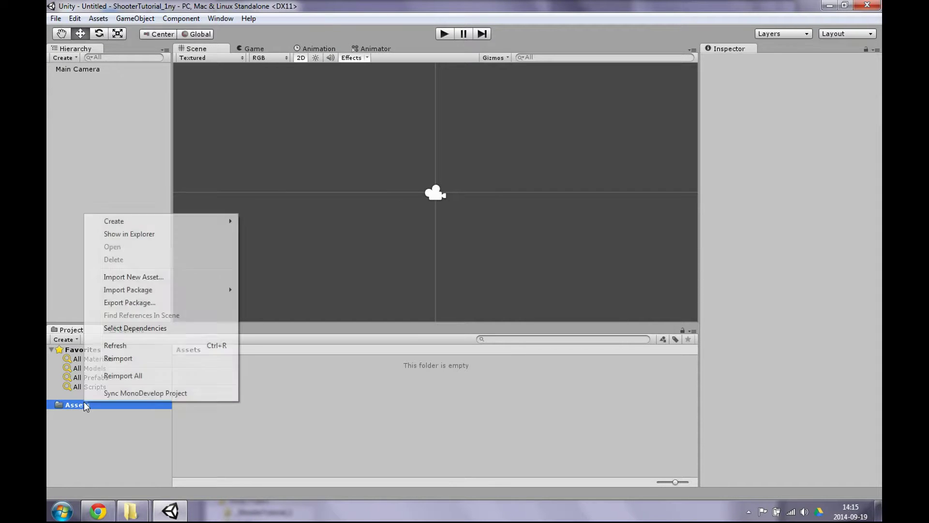
pyautogui.moveTo(147, 221)
pyautogui.click(272, 220)
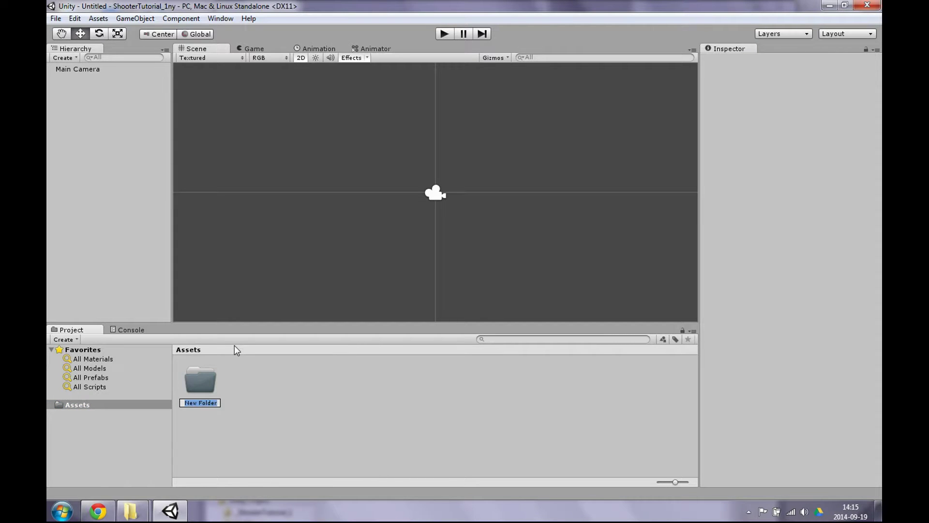
pyautogui.press('BackSpace')
pyautogui.write('Scenes')
pyautogui.press('Return')
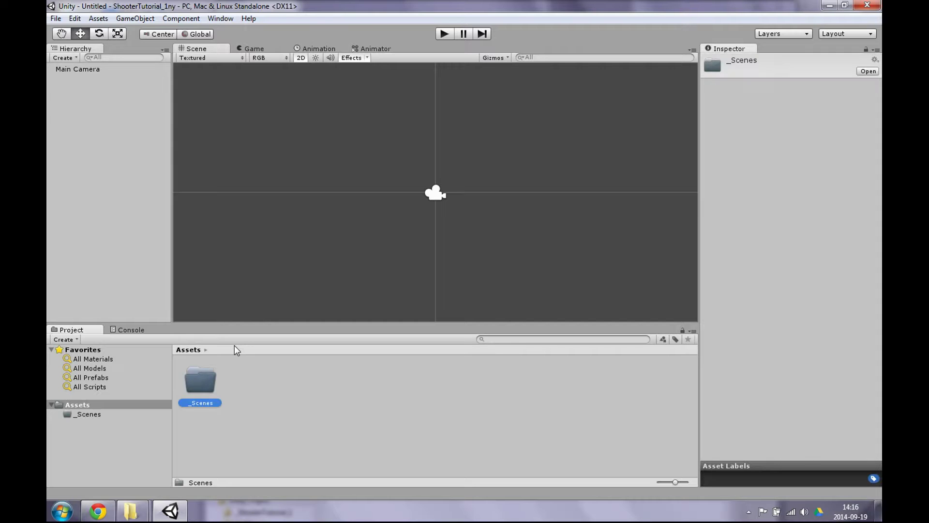
# Step: Add Prefabs and Sounds folders to Assets
pyautogui.rightClick(77, 404)
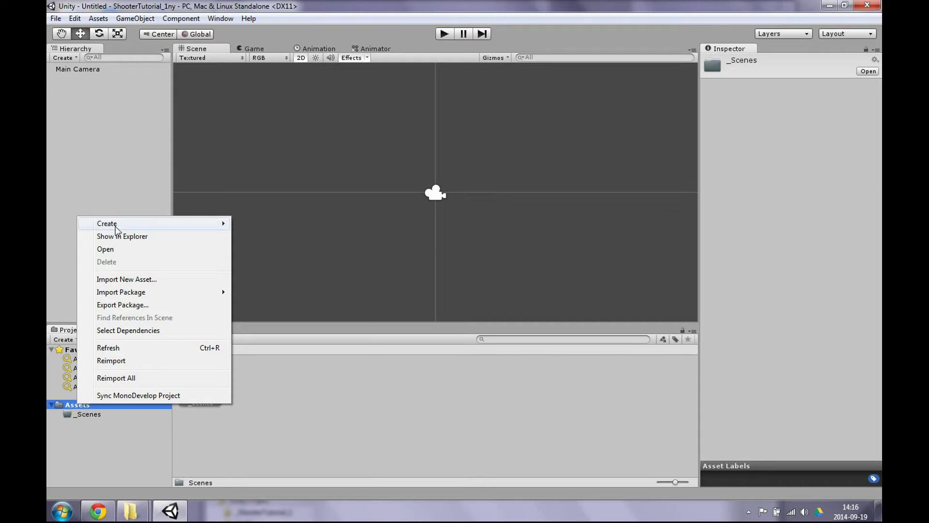
pyautogui.moveTo(117, 225)
pyautogui.click(289, 224)
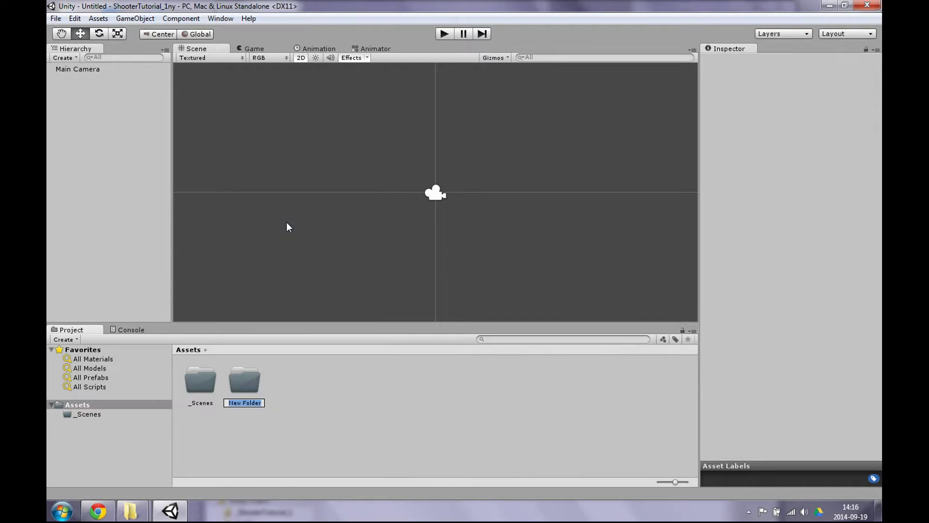
pyautogui.write('Pref')
pyautogui.write('abs')
pyautogui.press('Return')
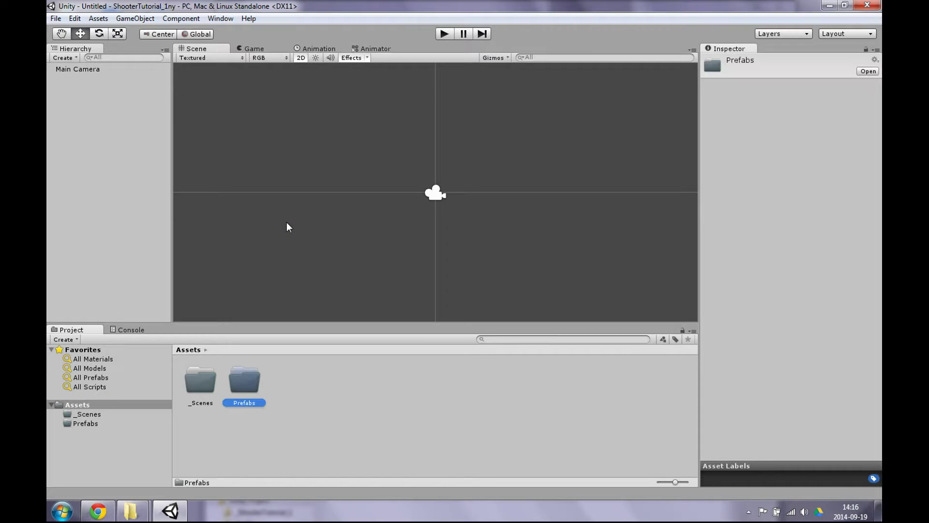
pyautogui.rightClick(94, 404)
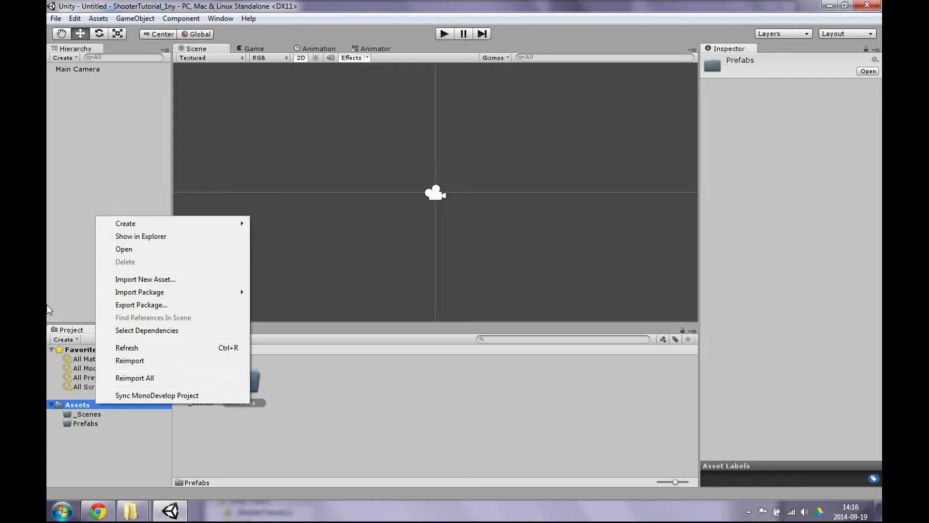
pyautogui.moveTo(156, 228)
pyautogui.click(275, 223)
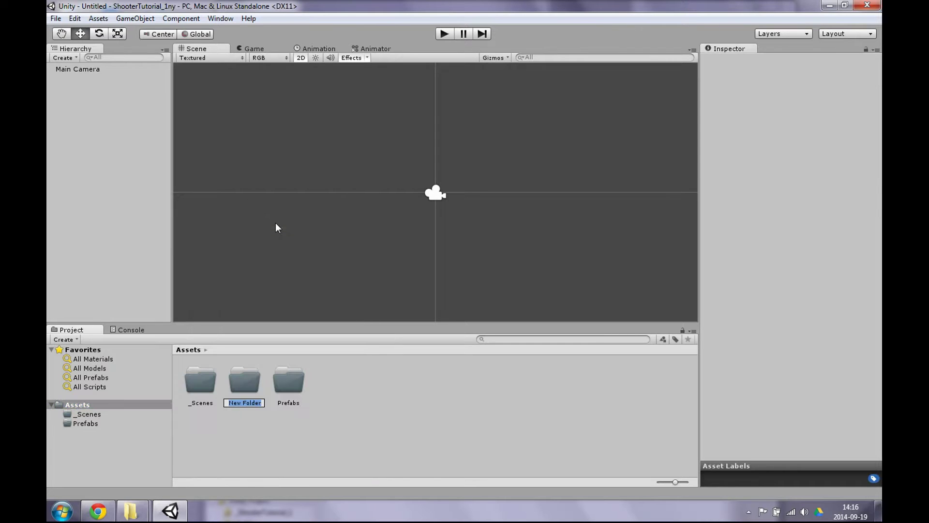
pyautogui.write('Sou')
pyautogui.write('nds')
pyautogui.press('Return')
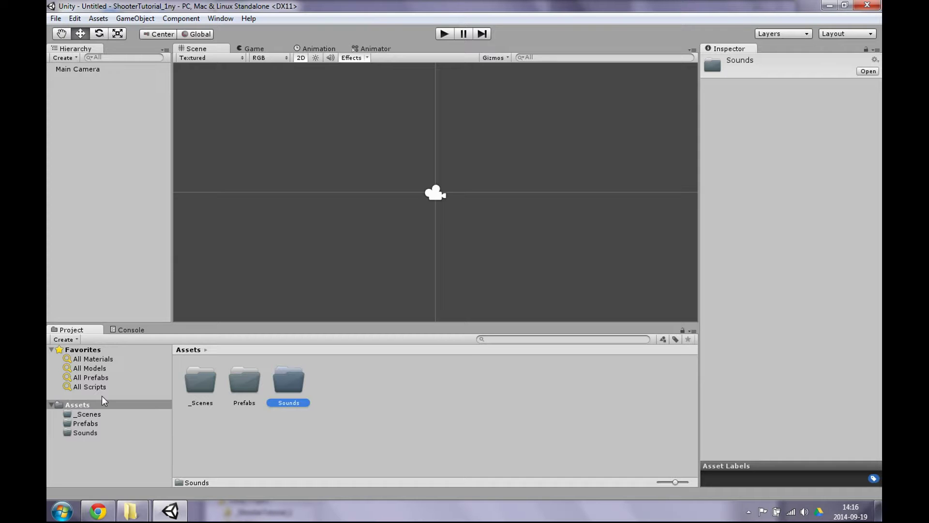
# Step: Add Scripts and Images folders to Assets
pyautogui.rightClick(97, 404)
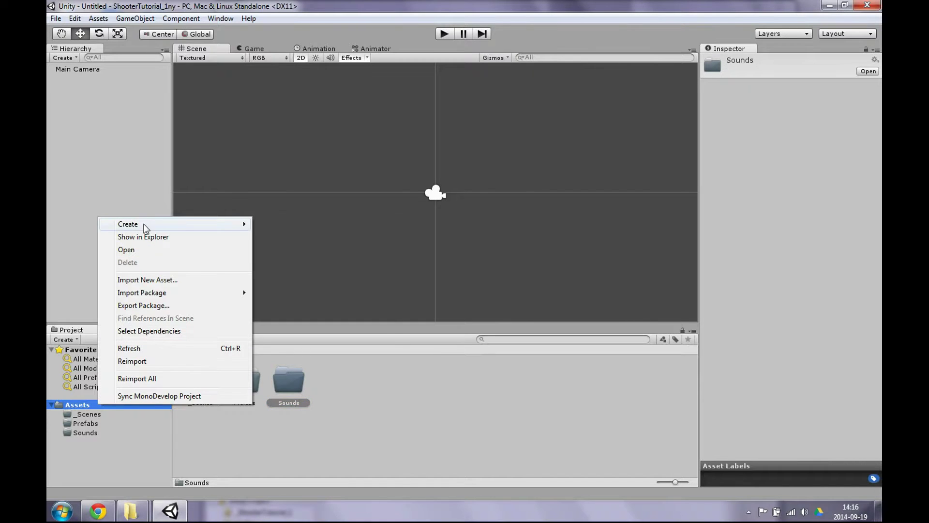
pyautogui.moveTo(146, 226)
pyautogui.click(319, 224)
pyautogui.write('Sc')
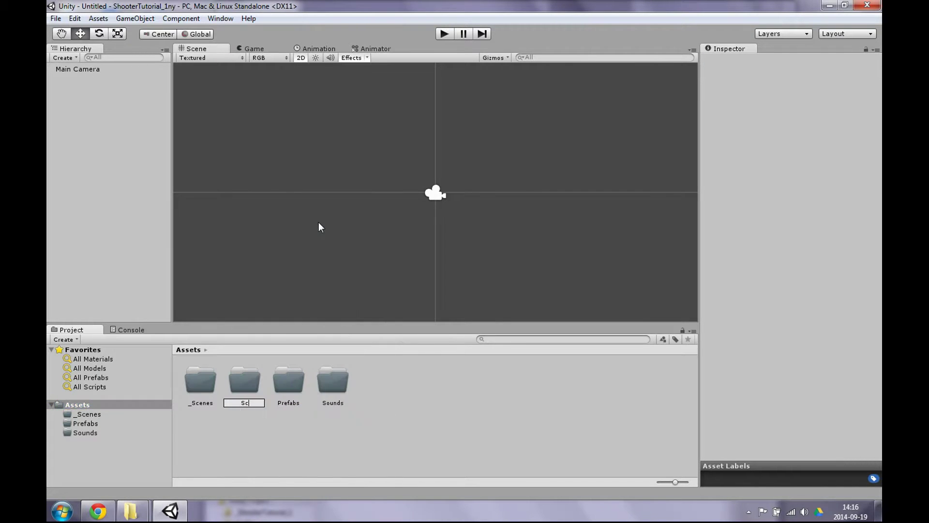
pyautogui.write('ripts')
pyautogui.press('Return')
pyautogui.rightClick(109, 402)
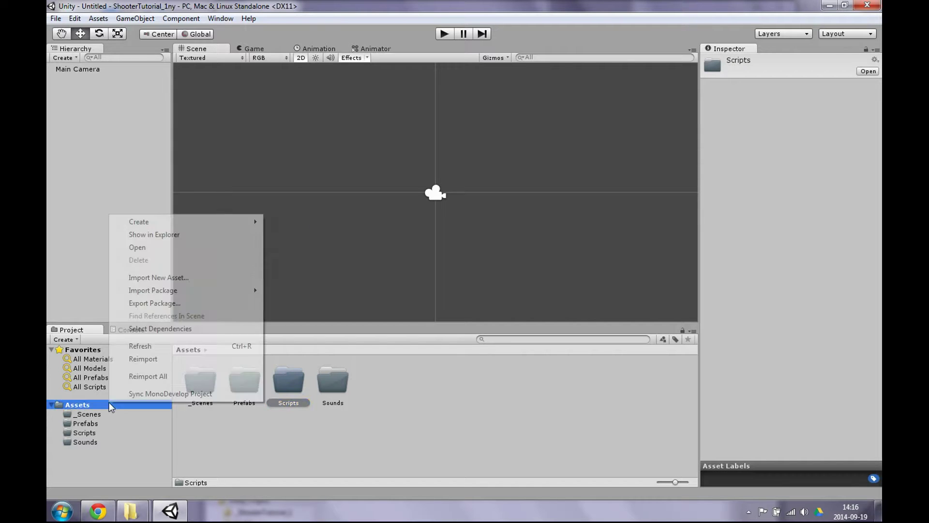
pyautogui.moveTo(159, 221)
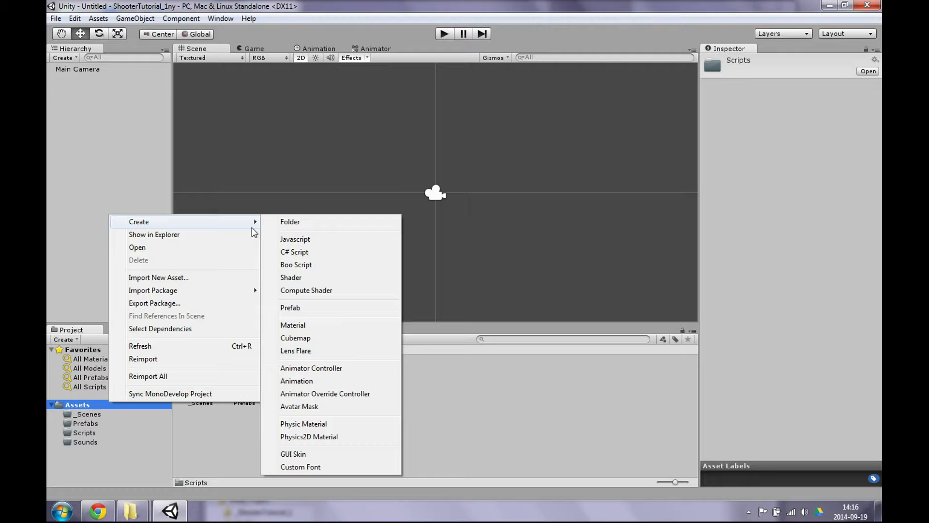
pyautogui.click(294, 222)
pyautogui.write('Images')
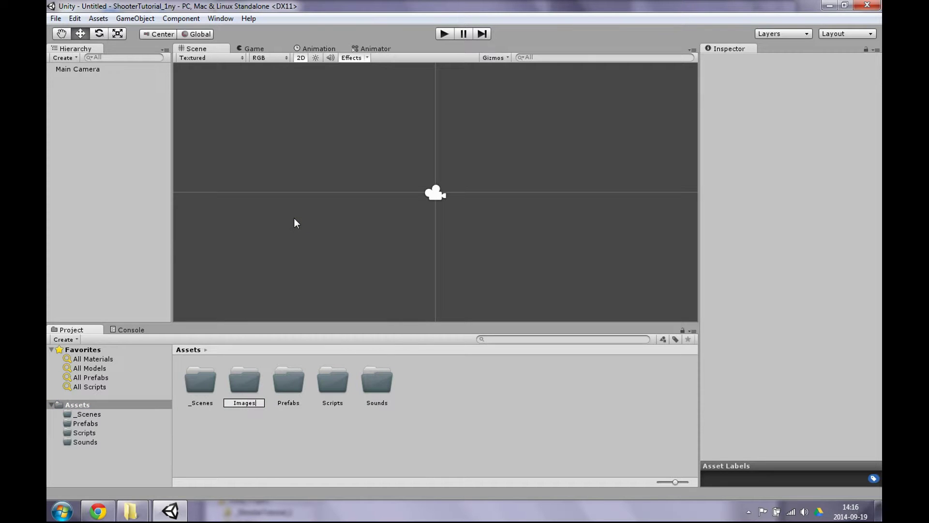
pyautogui.press('Return')
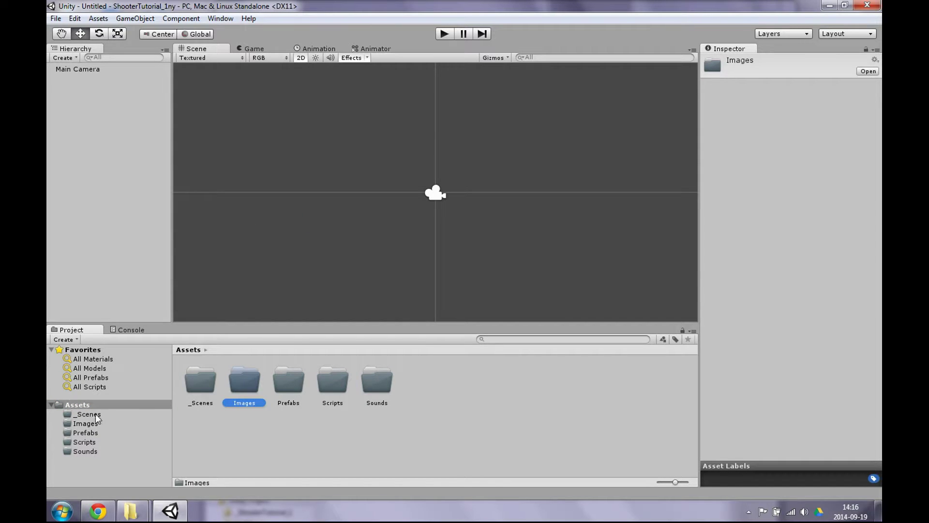
# Step: Add an Animations folder to Assets
pyautogui.rightClick(99, 403)
pyautogui.moveTo(166, 222)
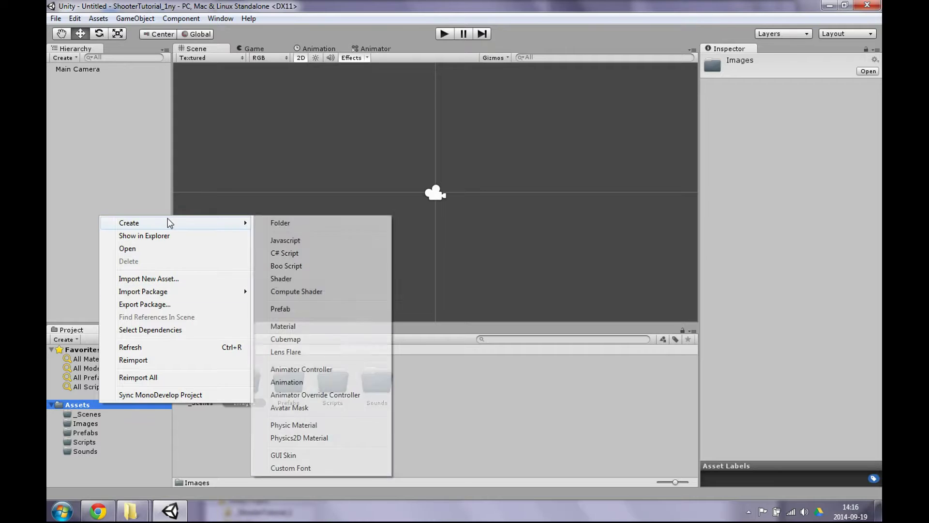
pyautogui.click(294, 223)
pyautogui.write('Anim')
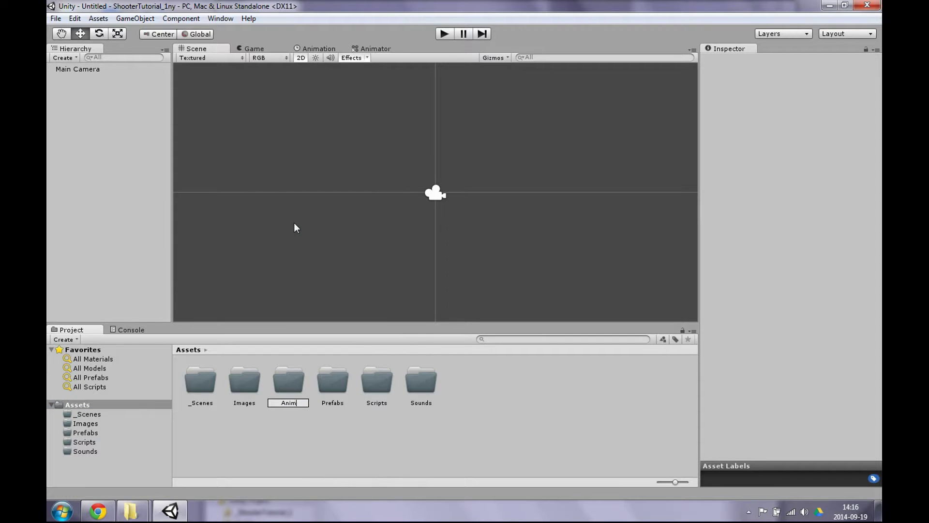
pyautogui.write('ations')
pyautogui.press('Return')
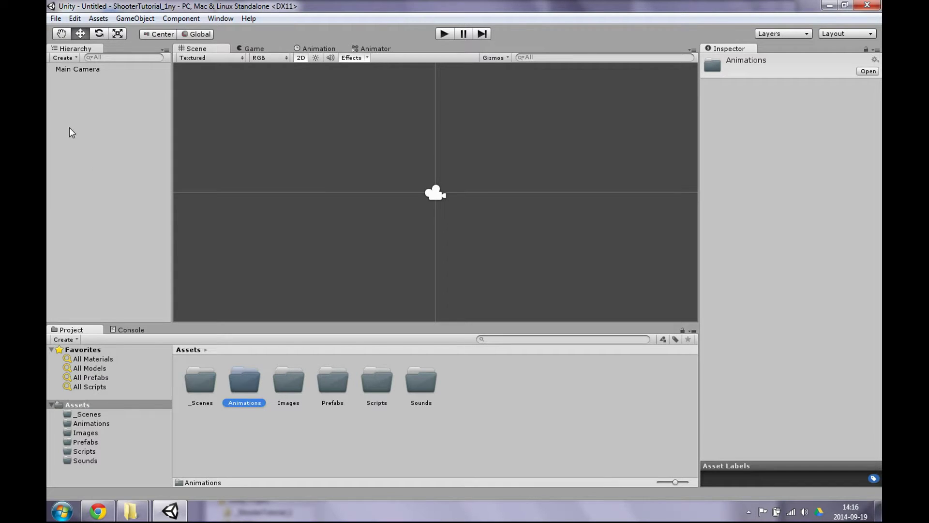
# Step: Create an empty game object and name it Levels
pyautogui.click(126, 18)
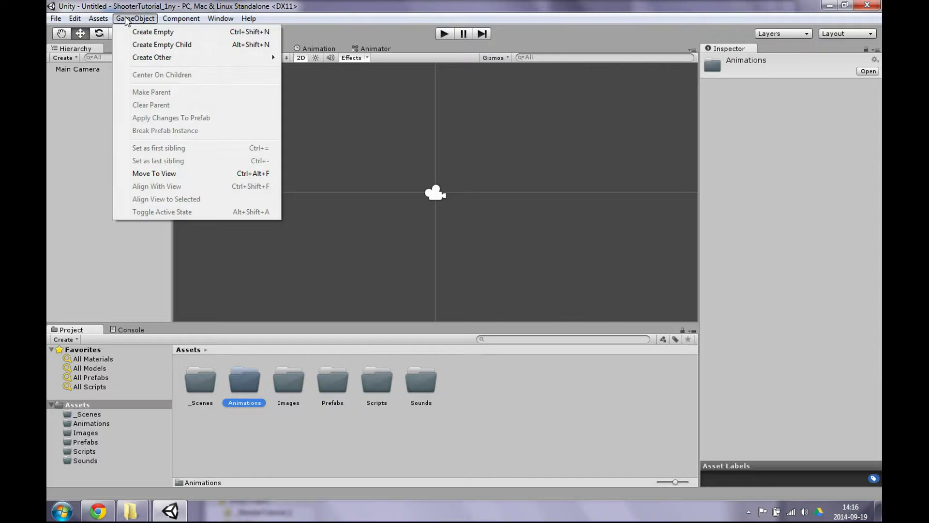
pyautogui.click(143, 31)
pyautogui.click(90, 79)
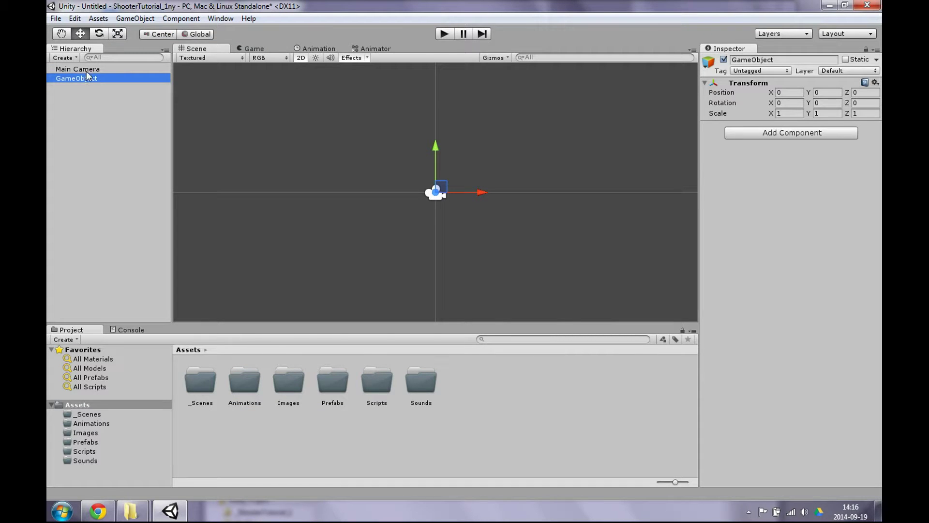
pyautogui.click(91, 77)
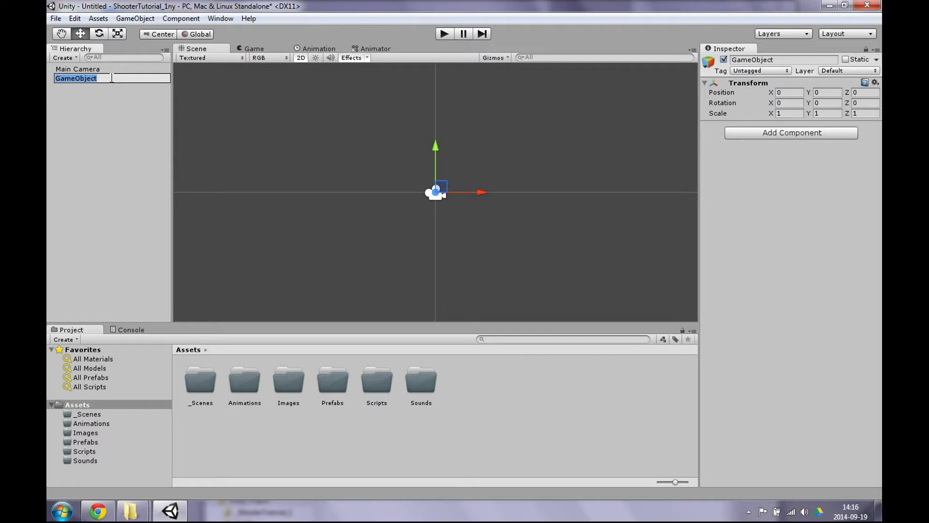
pyautogui.write('Levels')
pyautogui.press('Return')
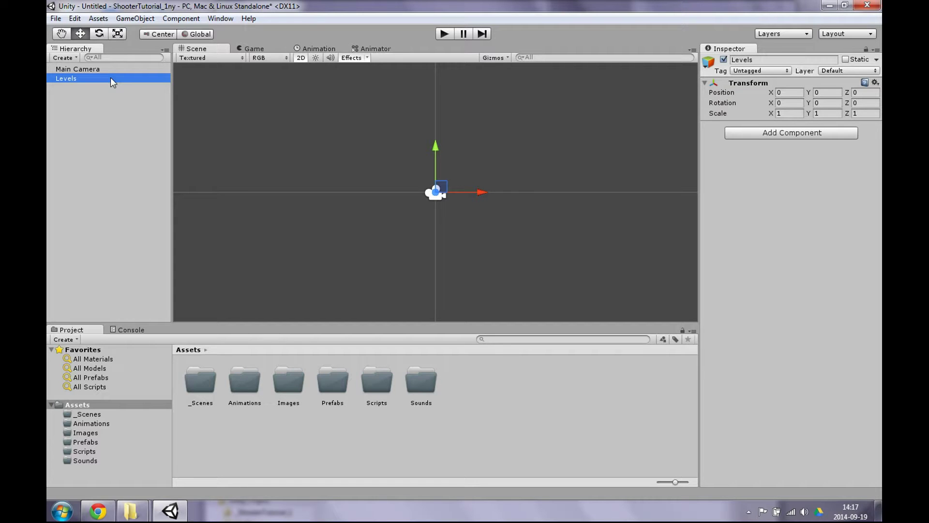
# Step: Add an empty object named Render, then a third empty object being named Scripts
pyautogui.hotkey('ctrl', 'shift', 'n')
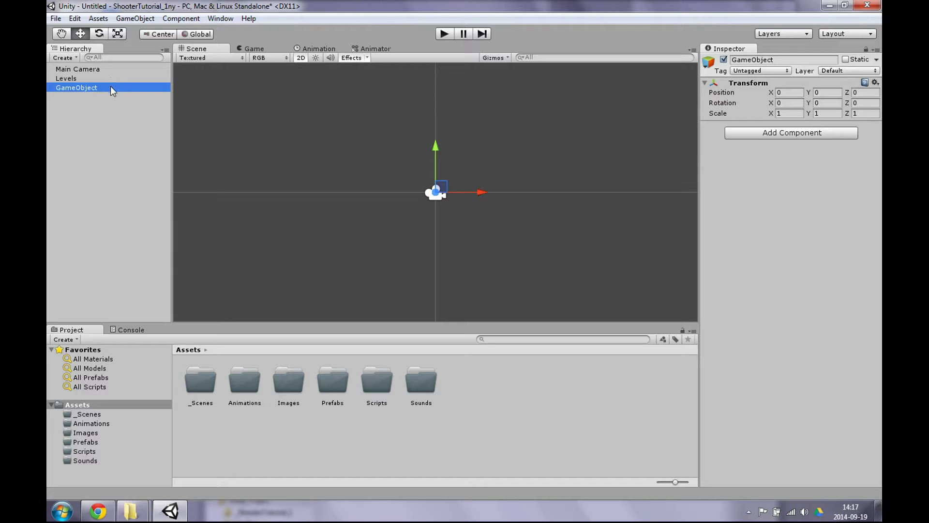
pyautogui.click(110, 87)
pyautogui.write('R')
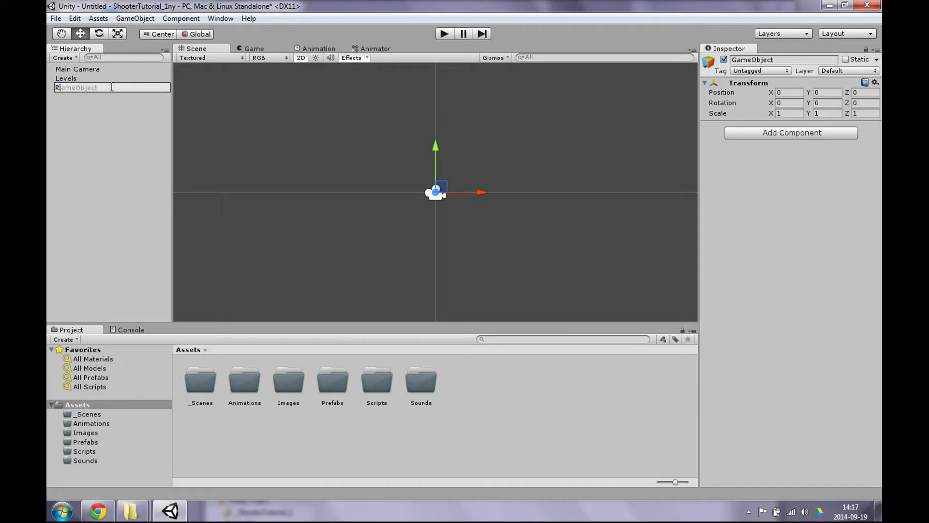
pyautogui.write('ender')
pyautogui.press('Return')
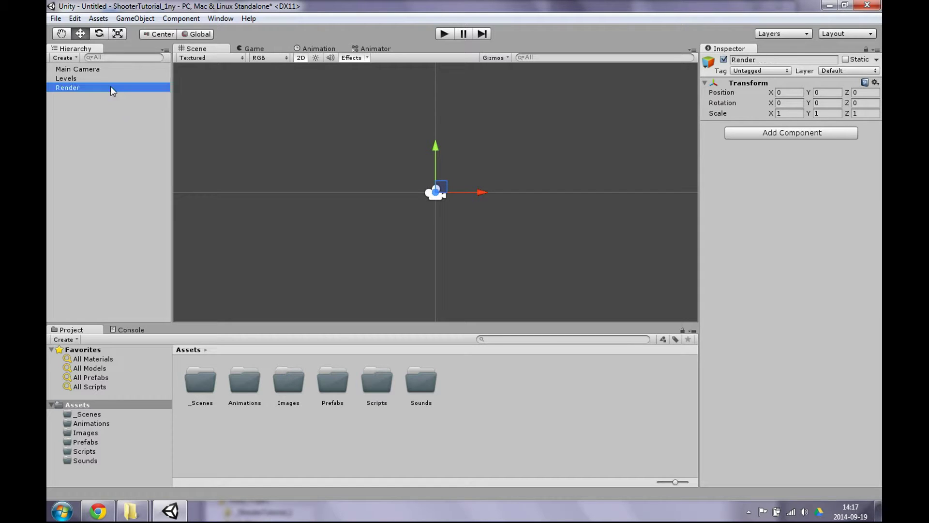
pyautogui.hotkey('ctrl', 'shift', 'n')
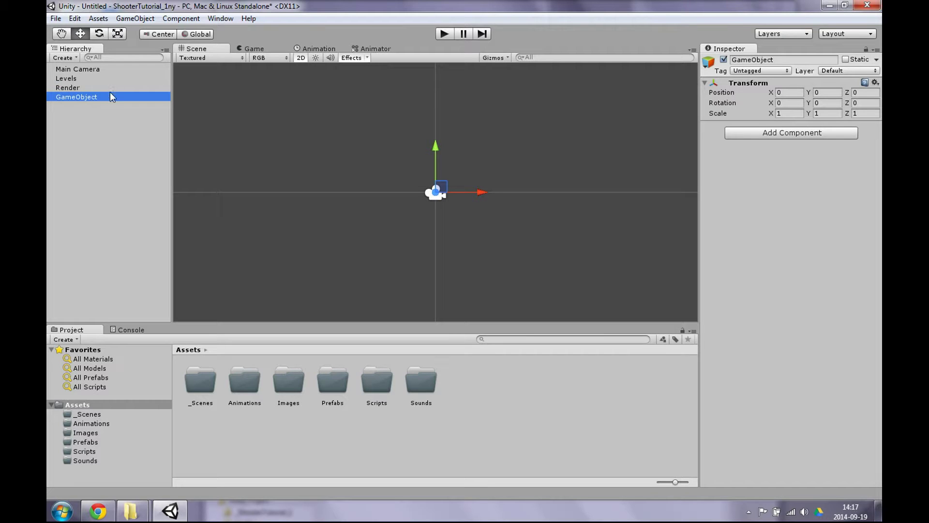
pyautogui.click(109, 96)
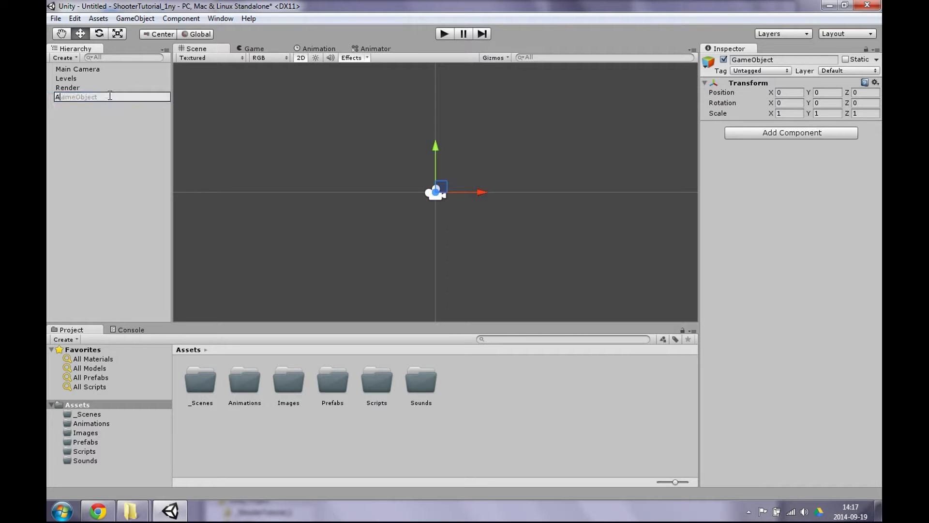
pyautogui.write('Scr')
pyautogui.write('ipts')
# Step: Confirm the name Scripts, parent Main Camera under Render, and select Levels
pyautogui.press('Return')
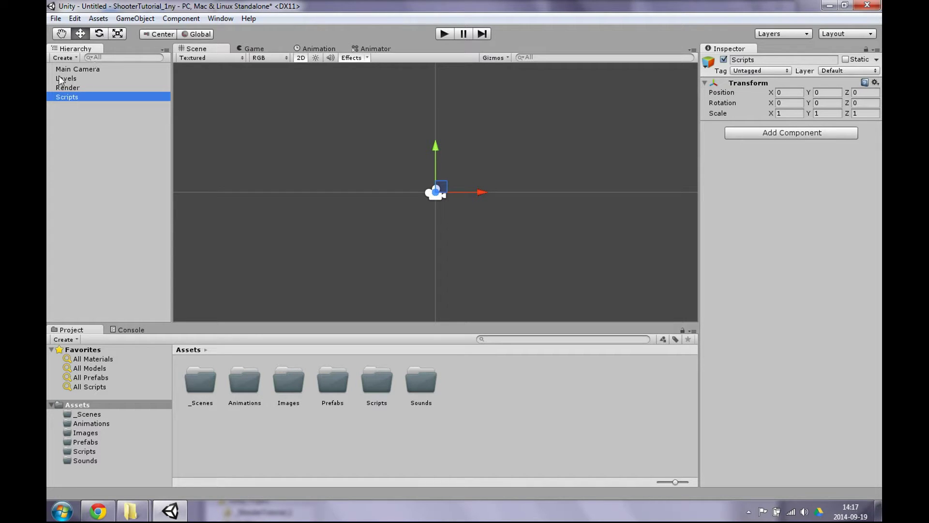
pyautogui.click(68, 70)
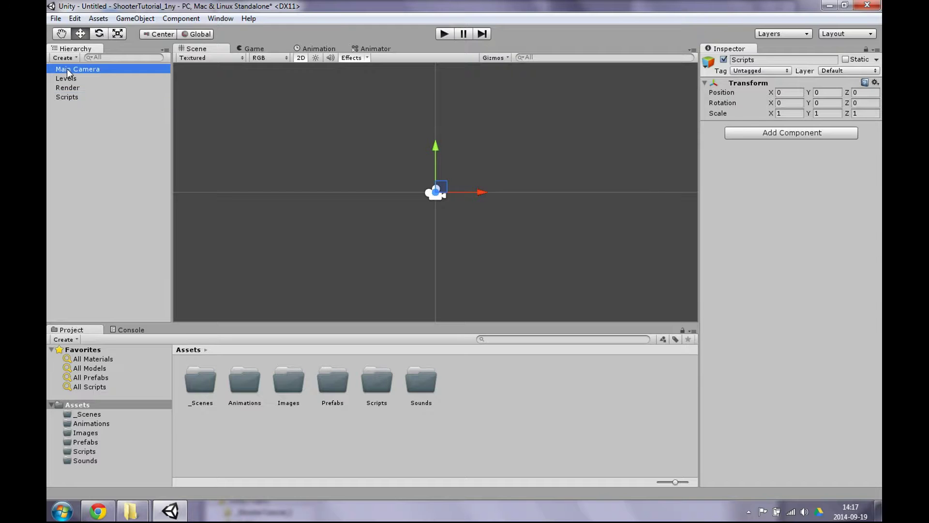
pyautogui.moveTo(66, 68); pyautogui.dragTo(68, 90)
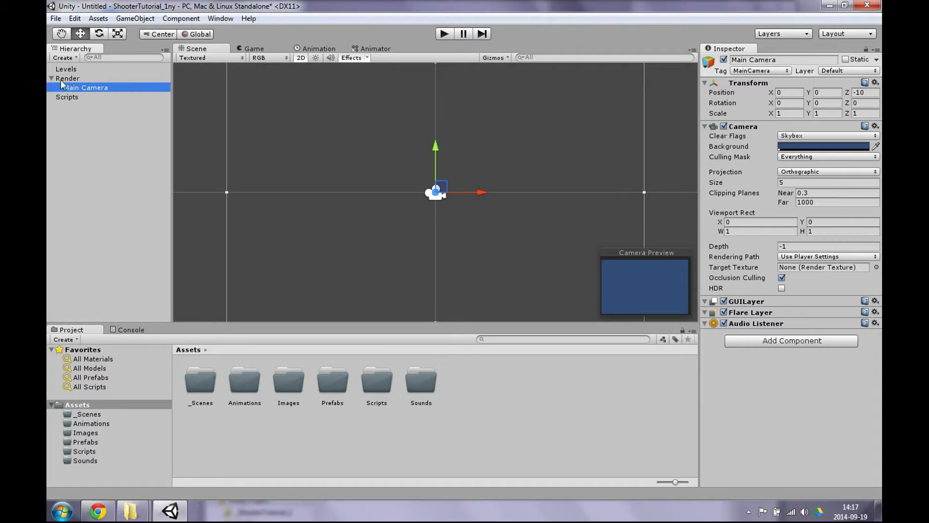
pyautogui.click(66, 69)
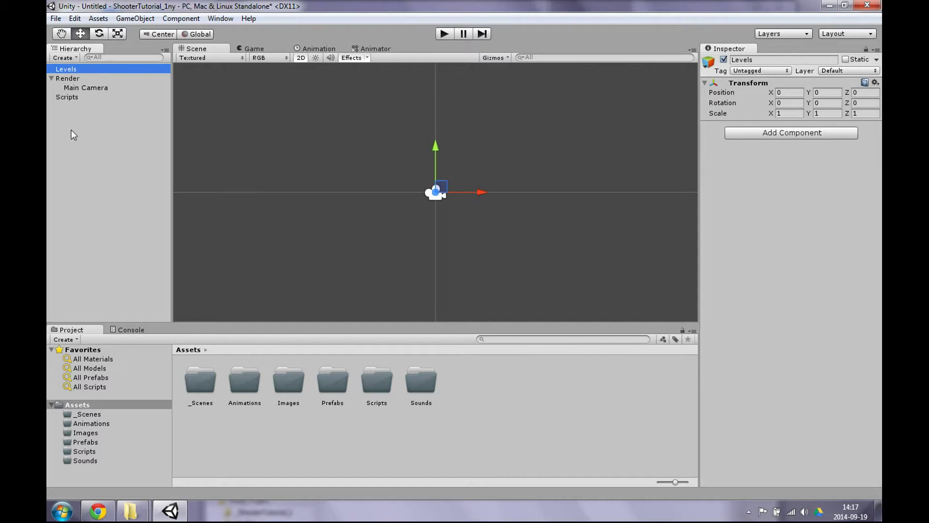
# Step: Add empty objects named 0-Background and 1-BackgroundElements
pyautogui.hotkey('ctrl', 'shift', 'n')
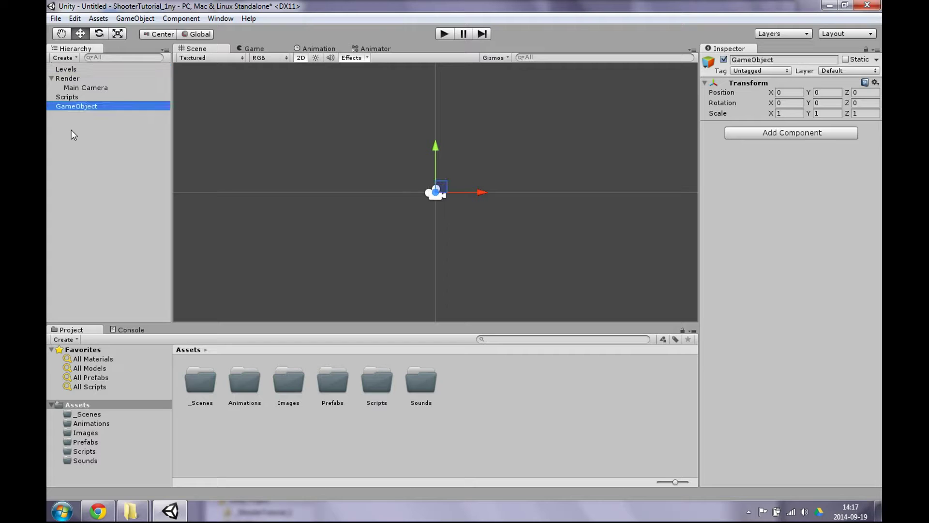
pyautogui.click(83, 107)
pyautogui.write('0')
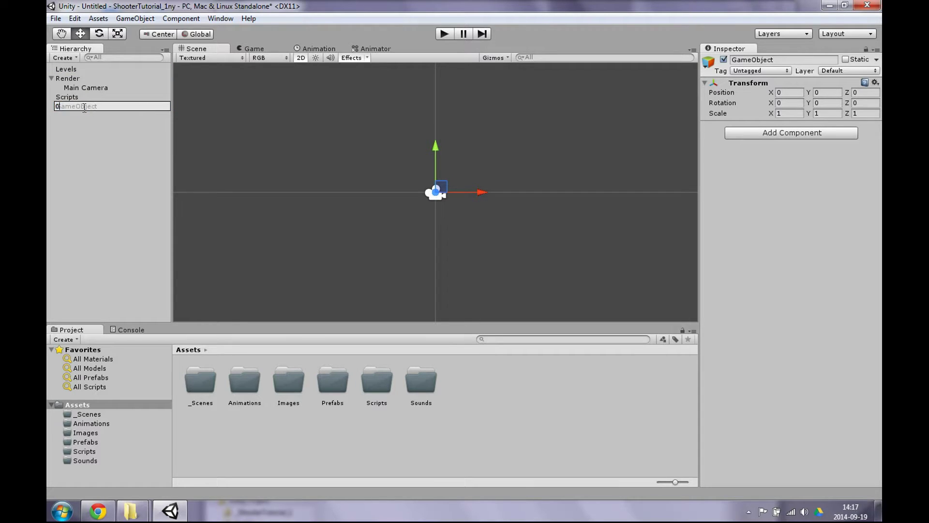
pyautogui.write('-Bac')
pyautogui.write('kgroun')
pyautogui.write('d')
pyautogui.press('Return')
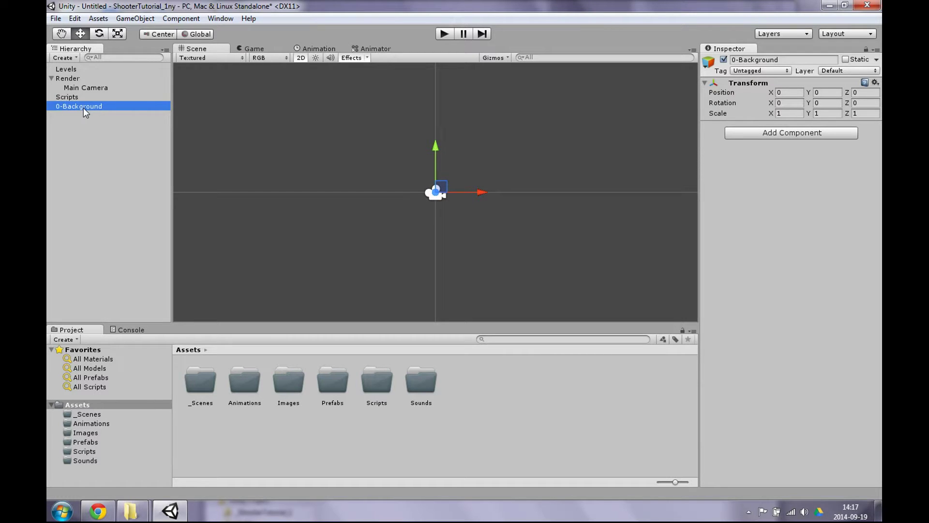
pyautogui.hotkey('ctrl', 'shift', 'n')
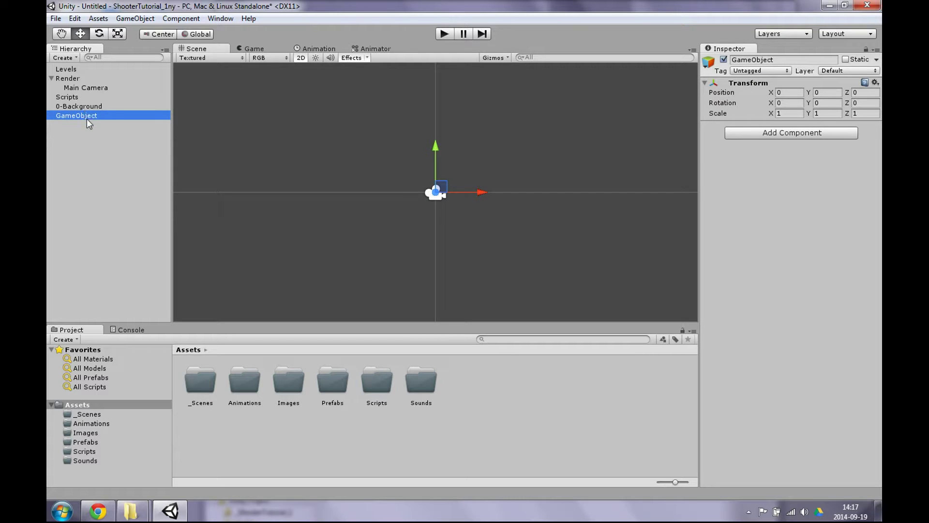
pyautogui.press('F2')
pyautogui.write('1')
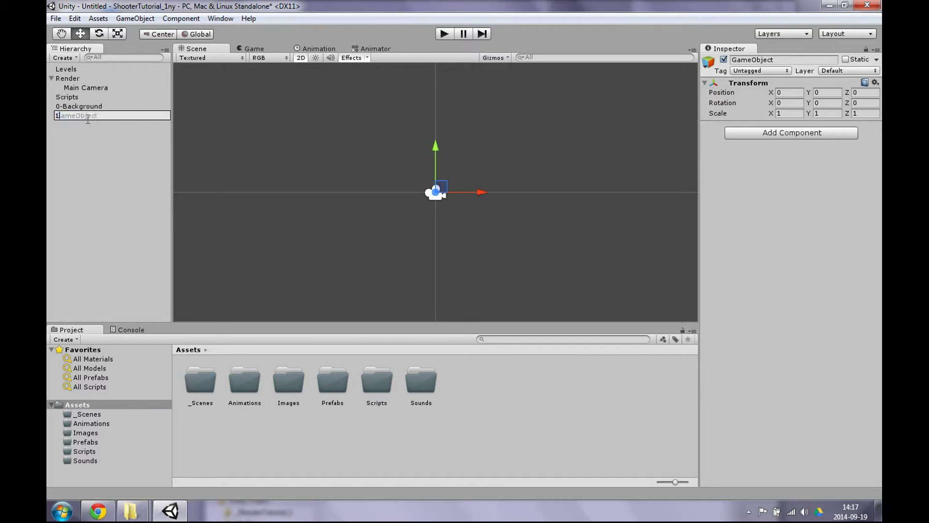
pyautogui.write('-B')
pyautogui.write('ackgr')
pyautogui.write('oun')
pyautogui.write('dElem')
pyautogui.write('ents')
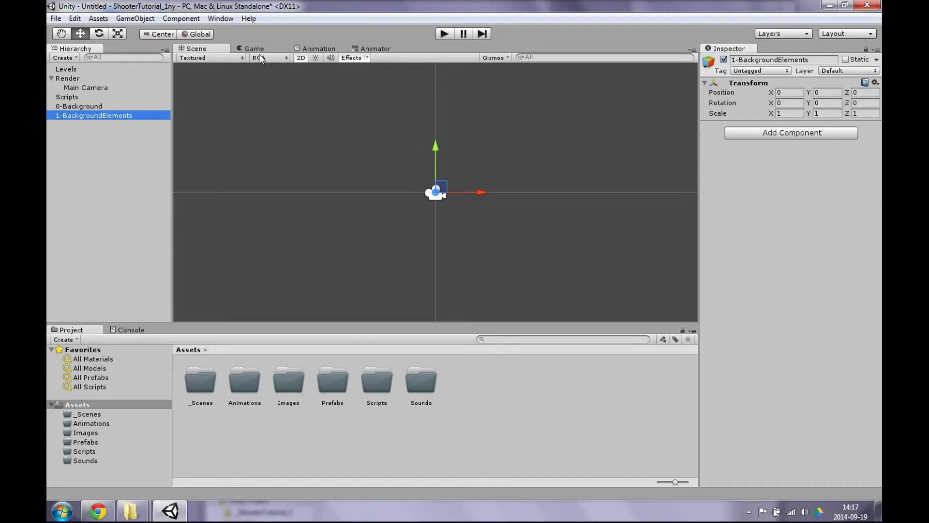
# Step: Add empty objects named 2-Middleground and 3-Foreground
pyautogui.hotkey('ctrl', 'shift', 'n')
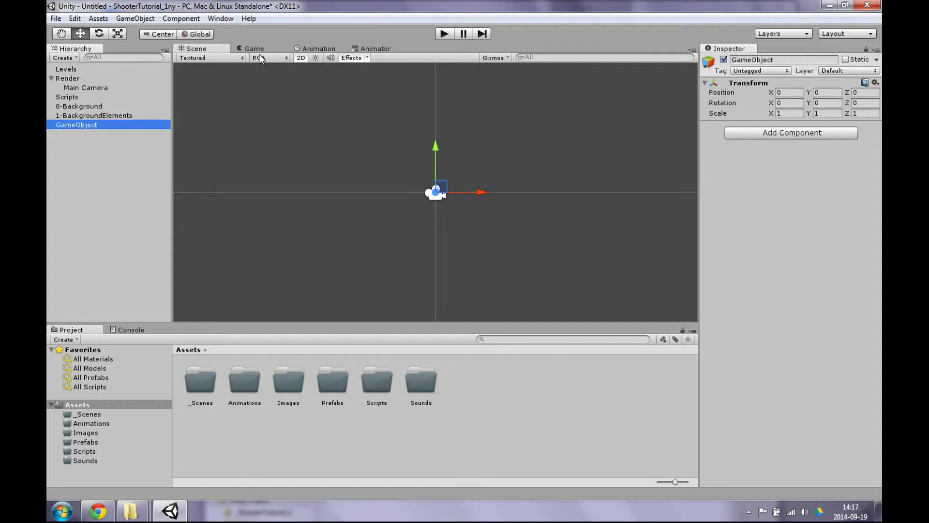
pyautogui.click(121, 124)
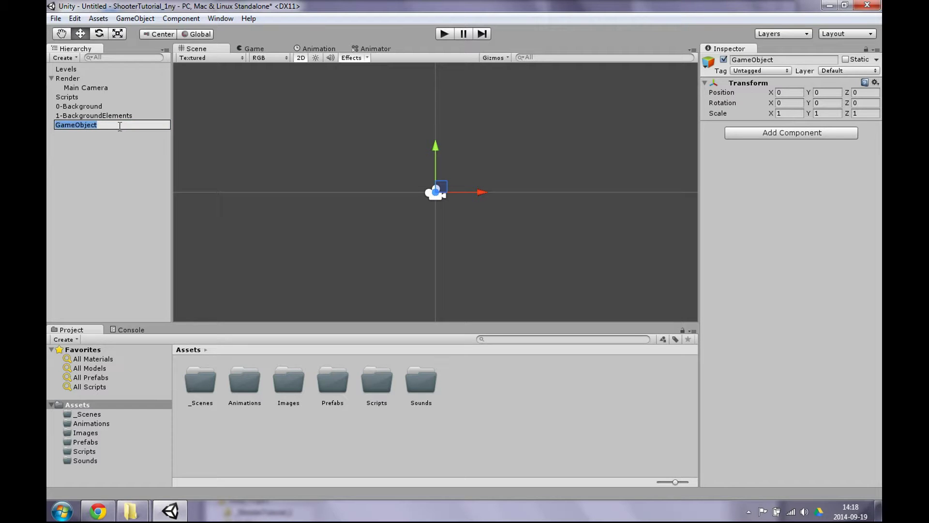
pyautogui.write('2-')
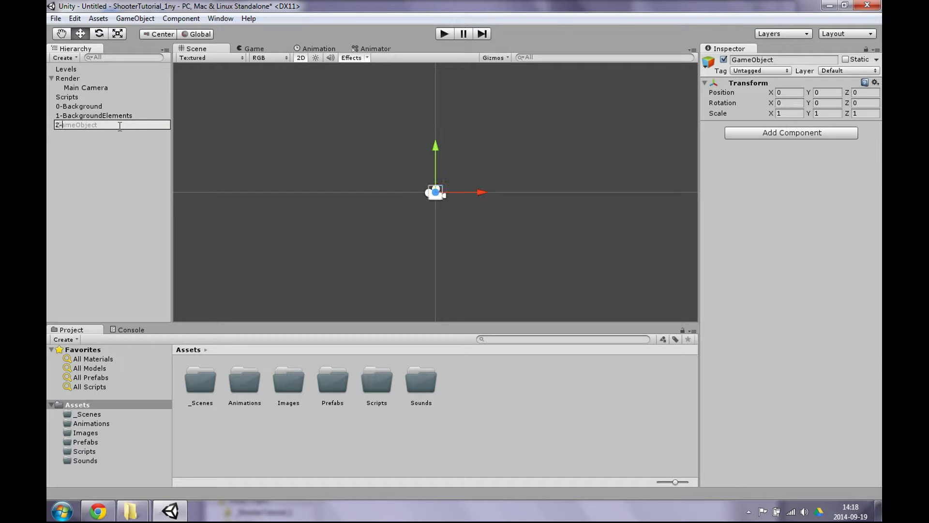
pyautogui.write('Middleground')
pyautogui.press('Return')
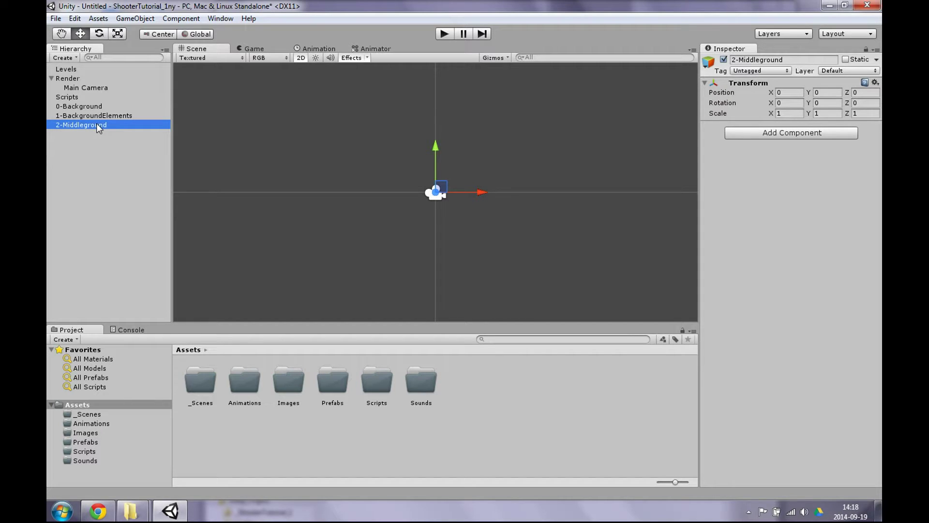
pyautogui.hotkey('ctrl', 'shift', 'n')
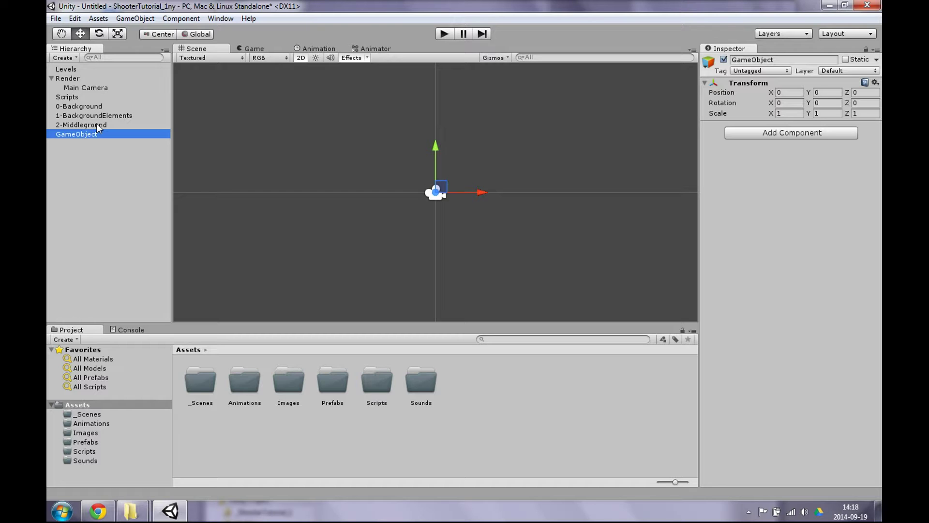
pyautogui.press('F2')
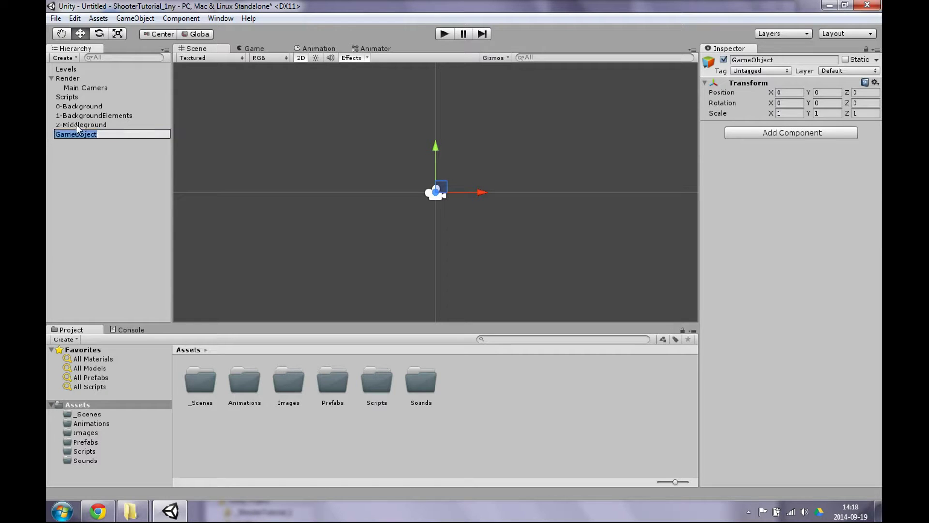
pyautogui.write('3-')
pyautogui.write('Foreground')
pyautogui.press('Return')
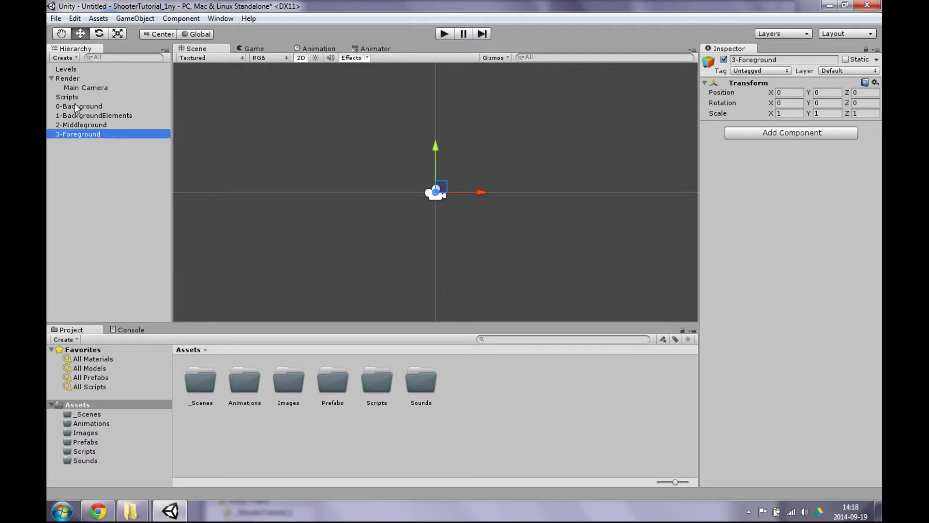
# Step: Parent 0-Background, 1-BackgroundElements, 2-Middleground and 3-Foreground under Levels
pyautogui.moveTo(72, 106); pyautogui.dragTo(67, 70)
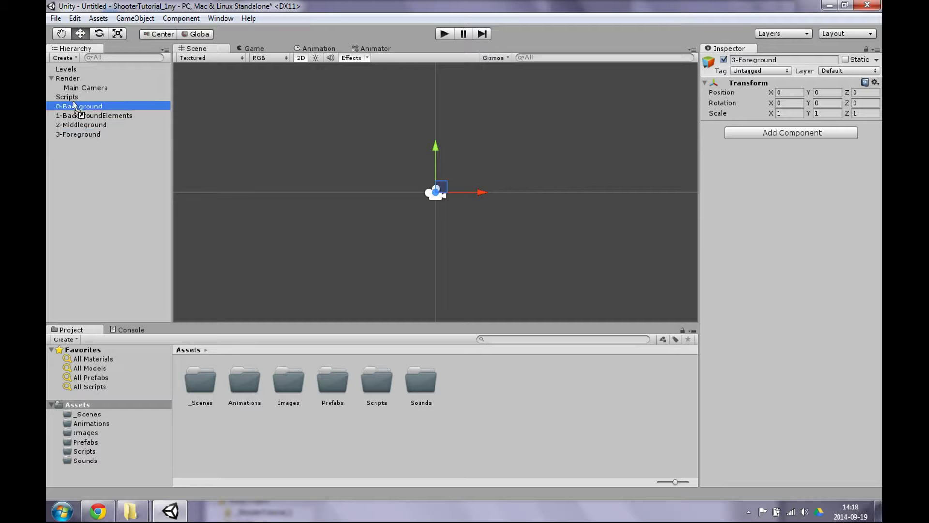
pyautogui.moveTo(72, 115); pyautogui.dragTo(71, 68)
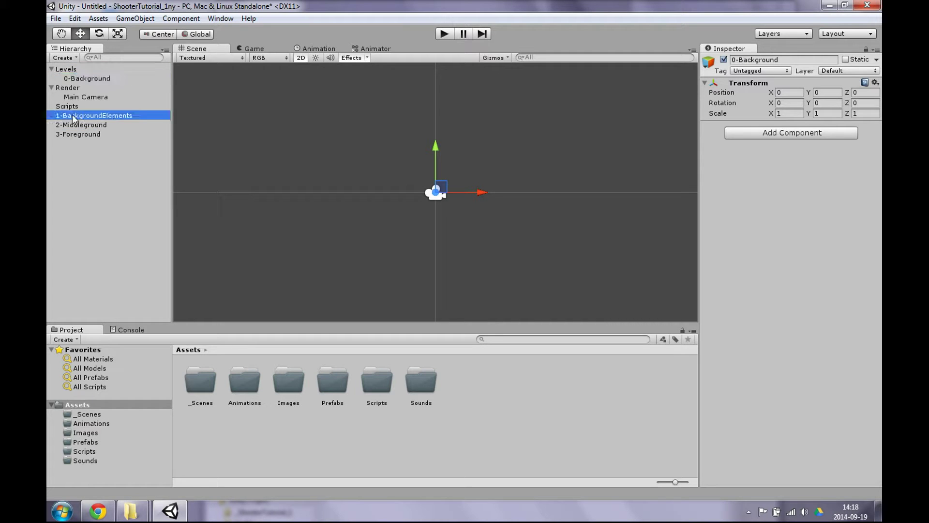
pyautogui.moveTo(72, 124); pyautogui.dragTo(72, 69)
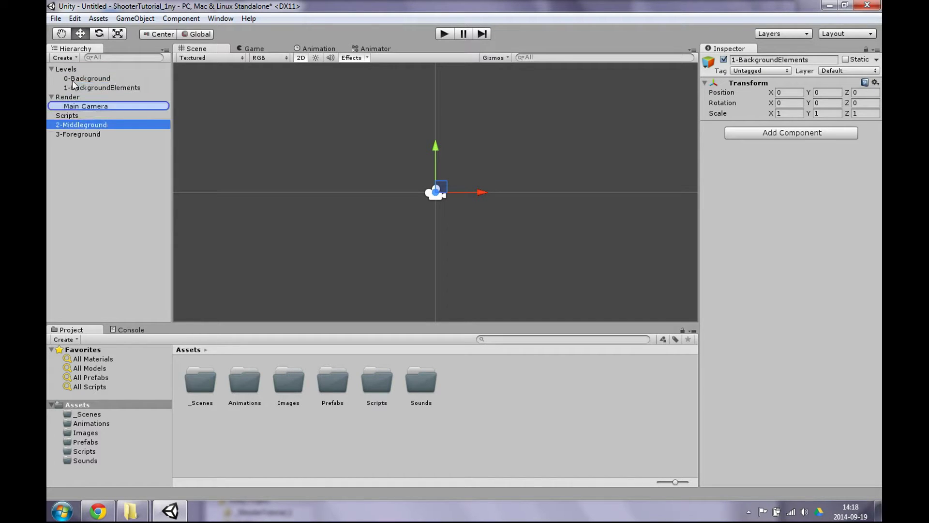
pyautogui.click(69, 133)
pyautogui.moveTo(69, 133); pyautogui.dragTo(70, 69)
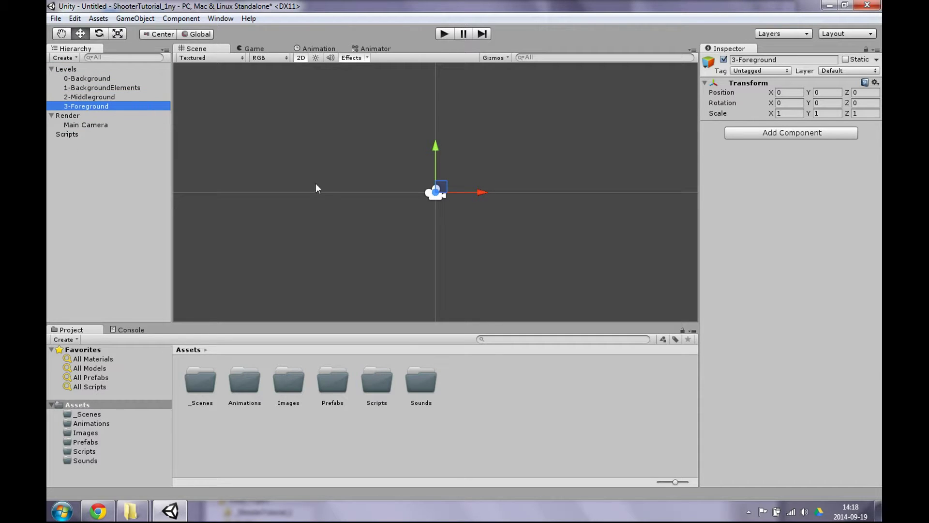
# Step: Save the scene as Stage1.unity inside the _Scenes folder
pyautogui.hotkey('ctrl', 's')
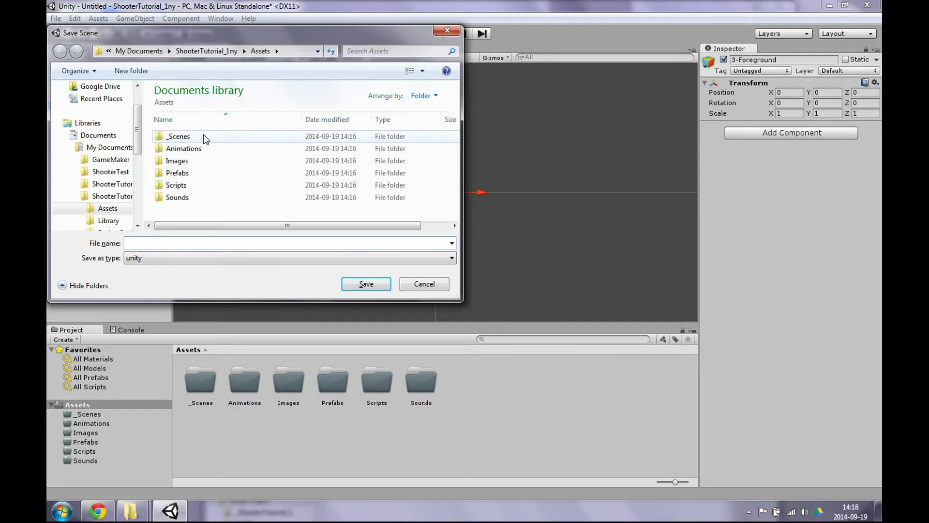
pyautogui.click(187, 139)
pyautogui.doubleClick(187, 139)
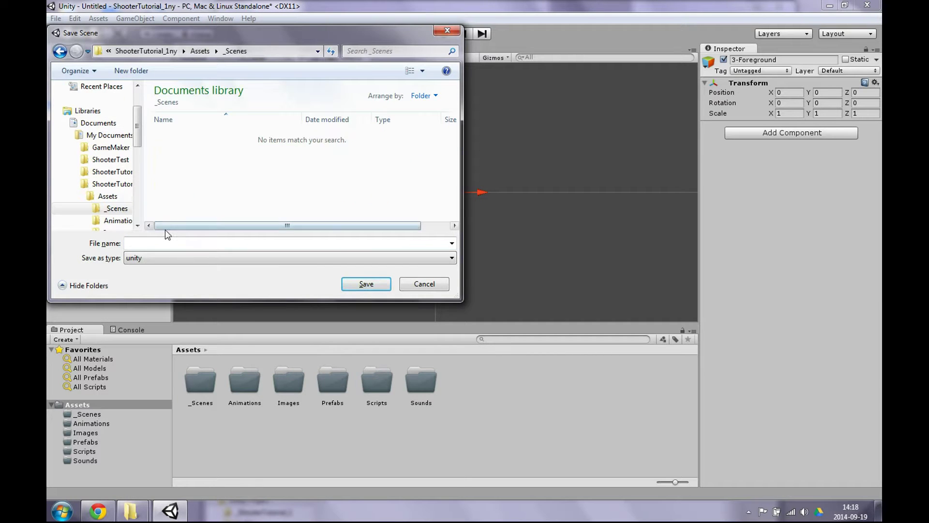
pyautogui.click(164, 240)
pyautogui.write('Stage1')
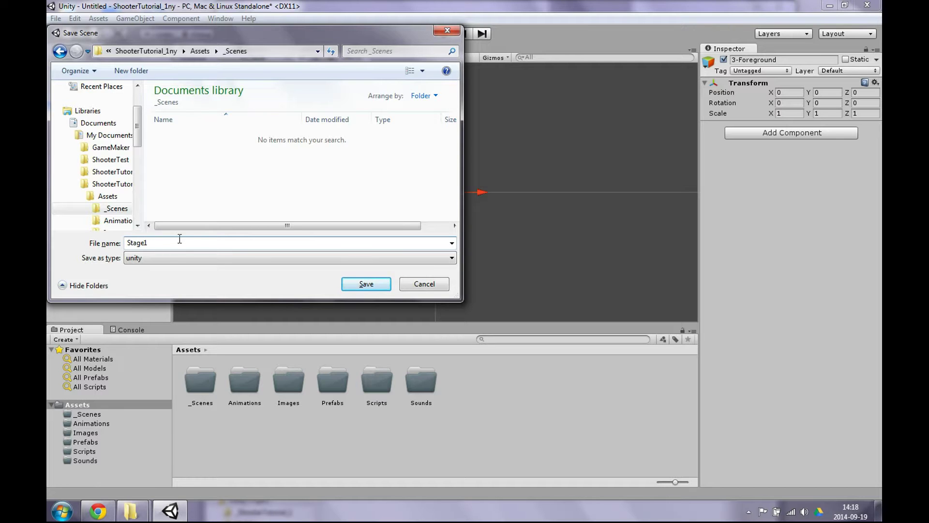
pyautogui.click(366, 284)
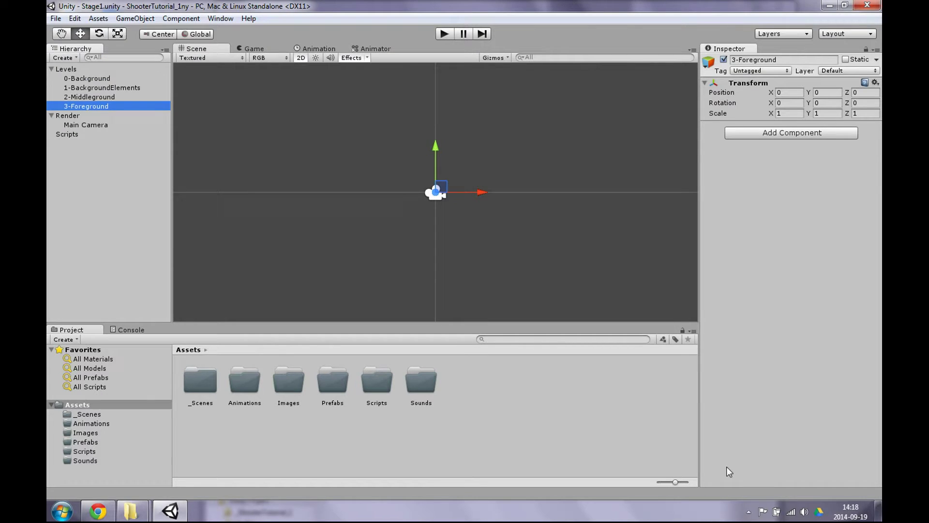
pyautogui.click(748, 512)
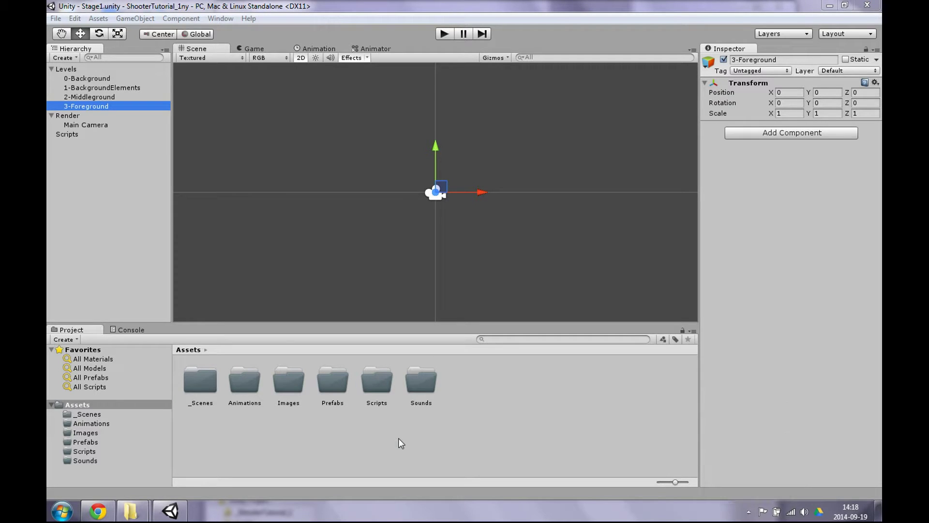
# Step: In Explorer, open the desktop Images folder and select all nine sprite images
pyautogui.moveTo(135, 511)
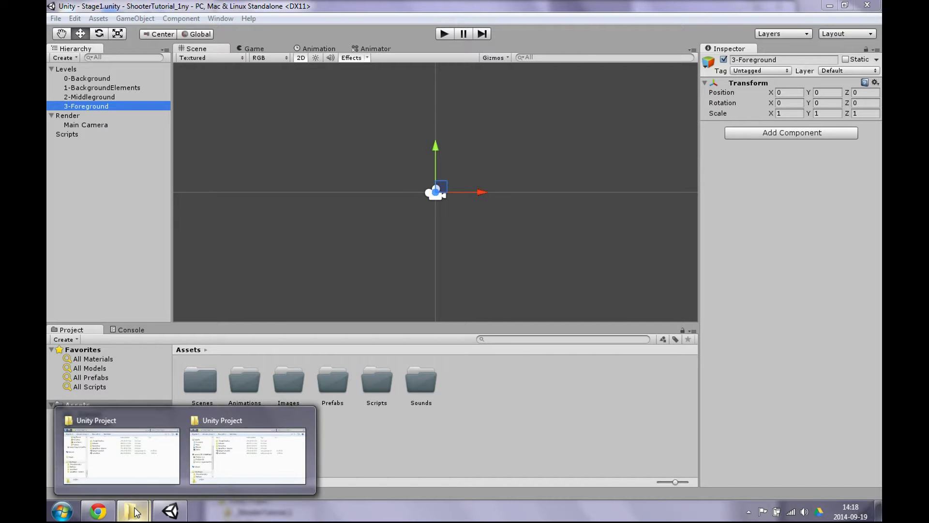
pyautogui.click(147, 460)
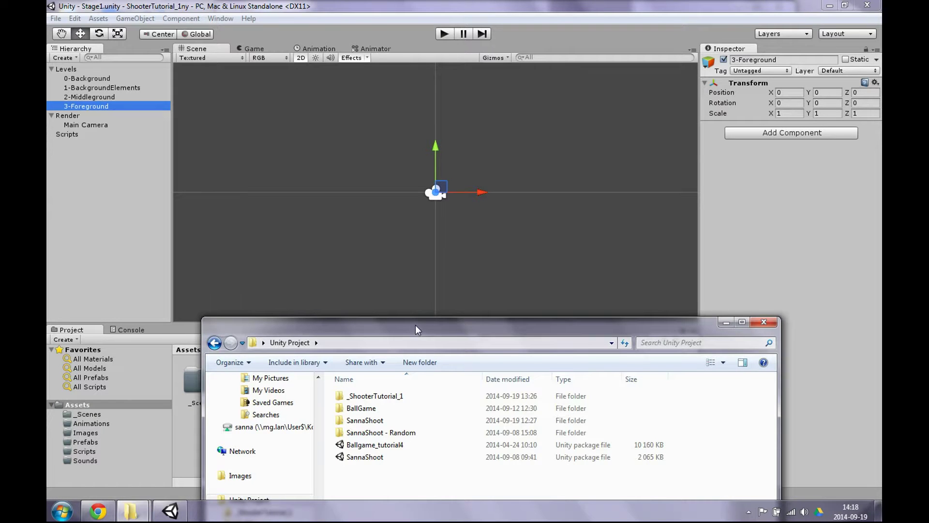
pyautogui.moveTo(415, 325); pyautogui.dragTo(471, 74)
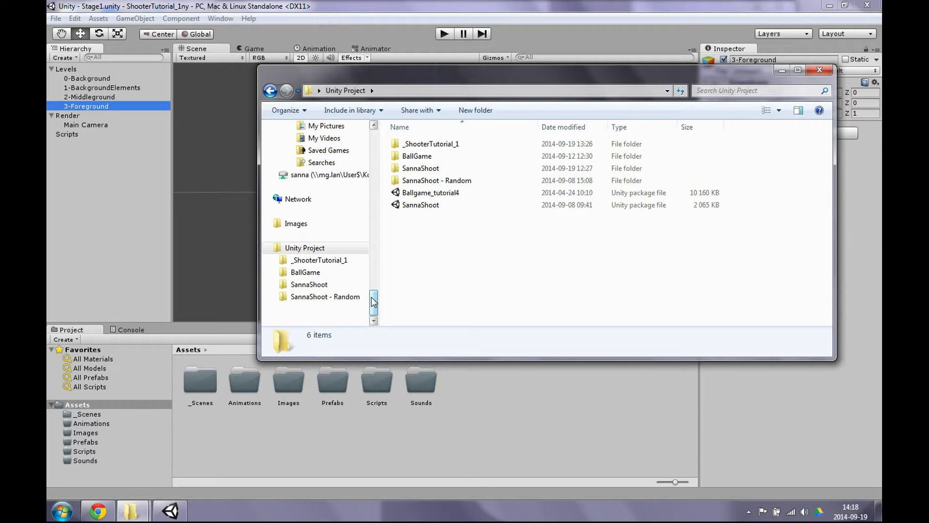
pyautogui.moveTo(374, 302); pyautogui.dragTo(374, 140)
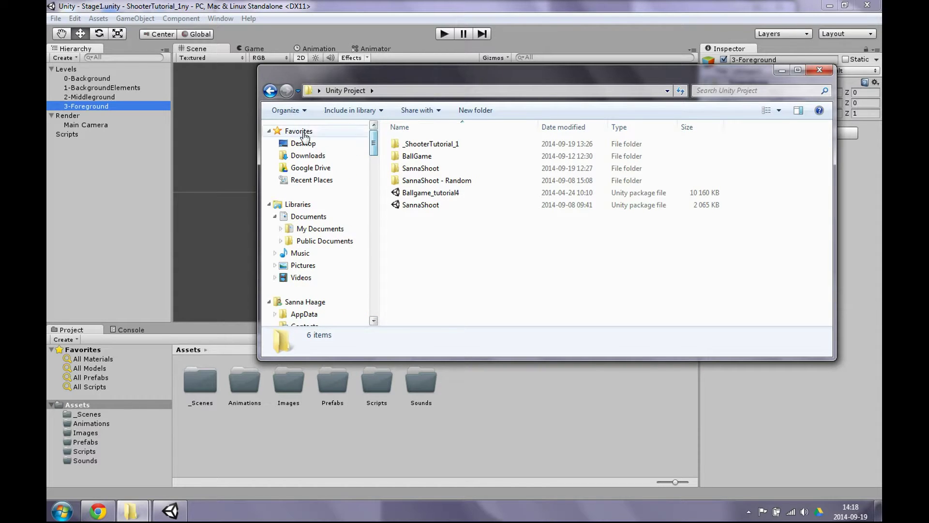
pyautogui.click(316, 145)
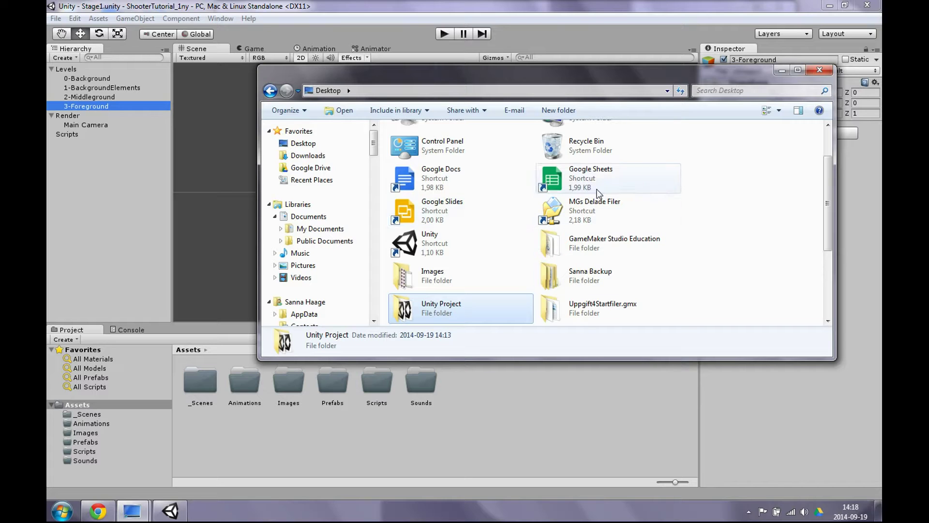
pyautogui.doubleClick(405, 276)
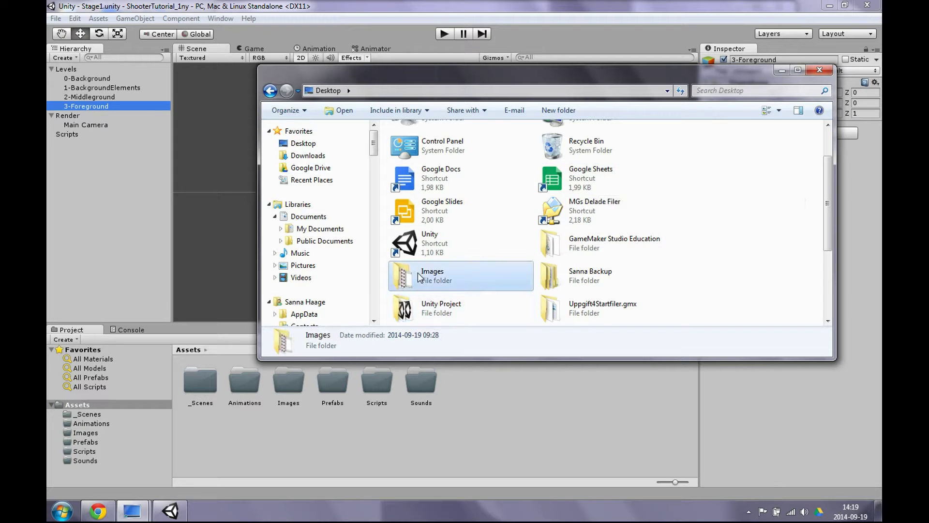
pyautogui.moveTo(788, 300); pyautogui.dragTo(402, 138)
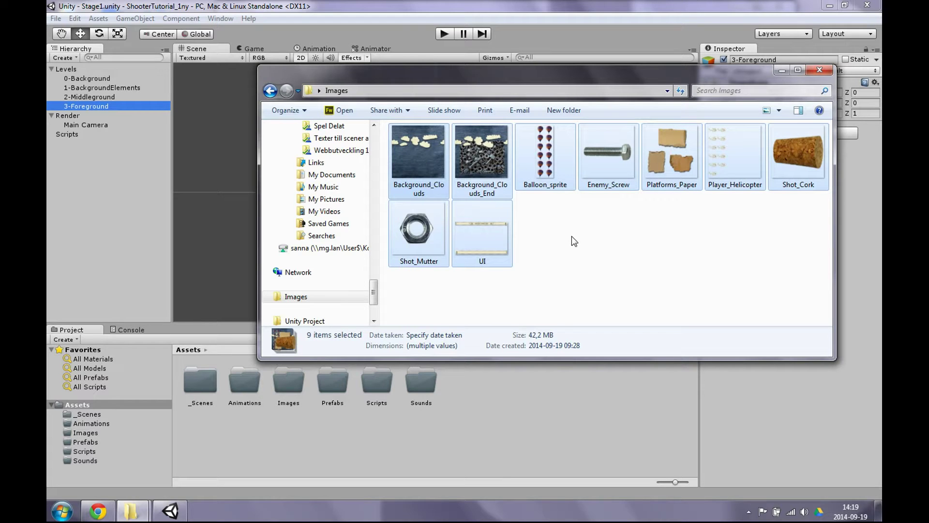
pyautogui.moveTo(373, 290); pyautogui.dragTo(375, 169)
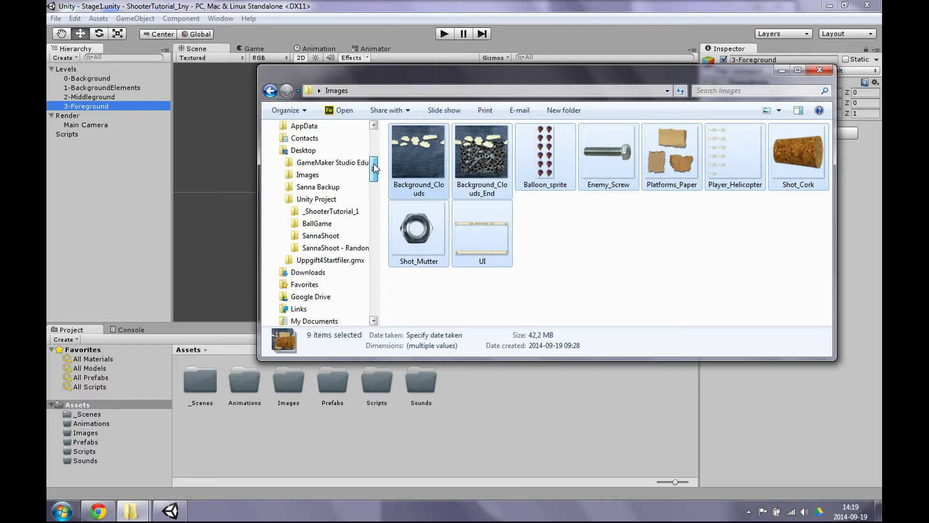
# Step: Navigate to My Documents > ShooterTutorial_1ny > Assets > Images
pyautogui.click(310, 199)
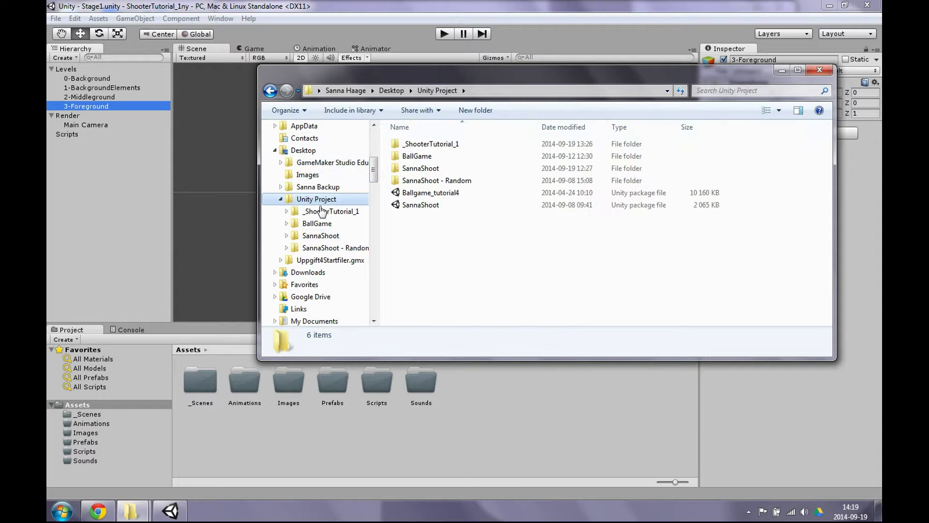
pyautogui.click(281, 200)
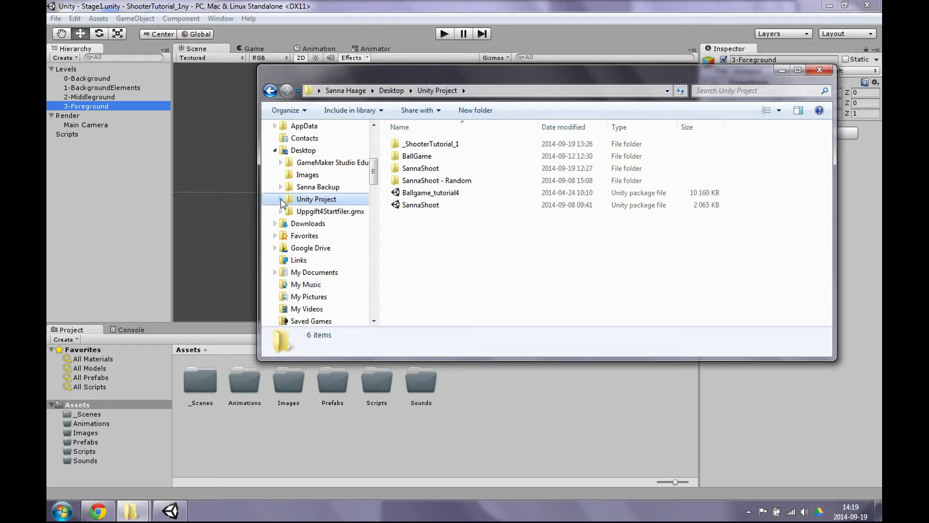
pyautogui.click(281, 199)
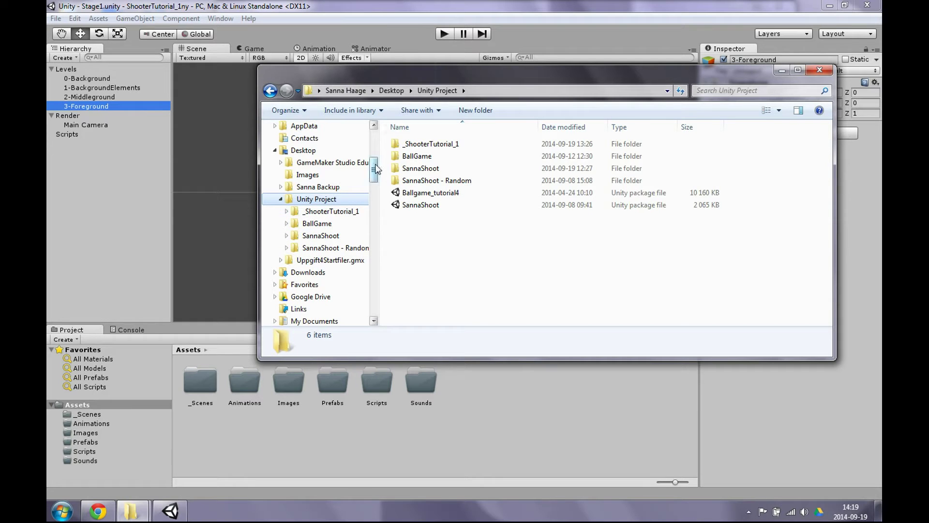
pyautogui.moveTo(374, 166); pyautogui.dragTo(375, 202)
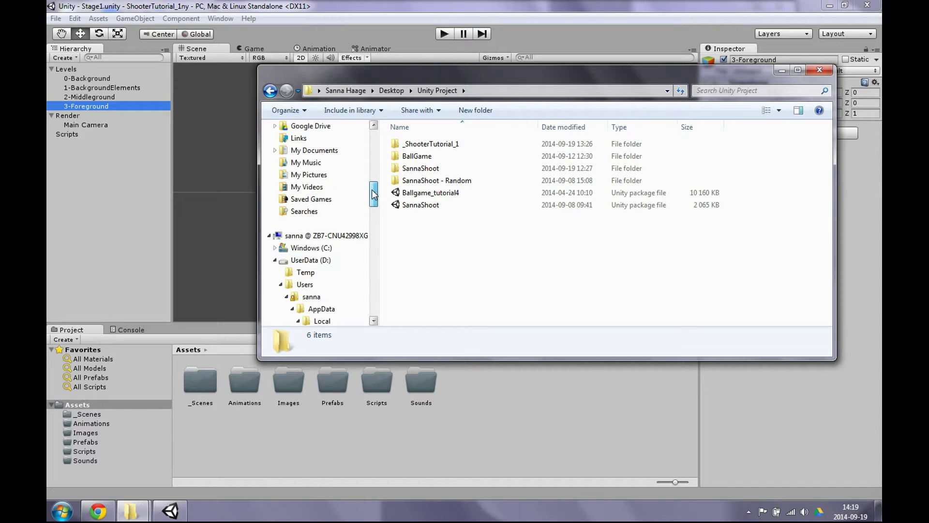
pyautogui.moveTo(371, 204); pyautogui.dragTo(365, 184)
pyautogui.click(316, 201)
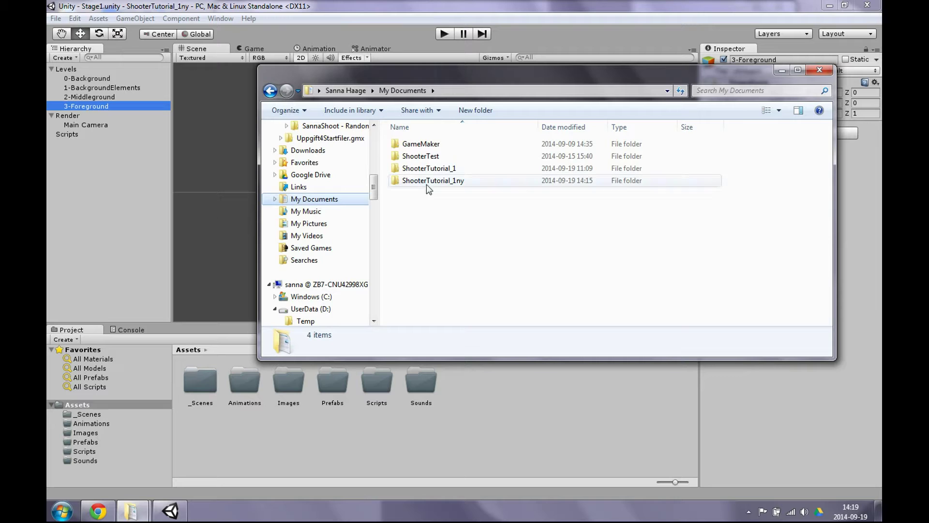
pyautogui.click(444, 185)
pyautogui.doubleClick(441, 182)
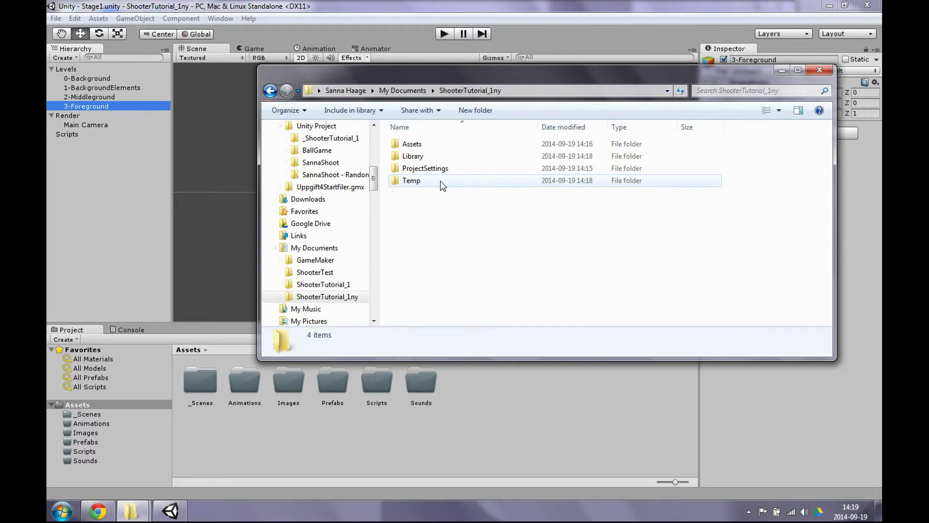
pyautogui.doubleClick(411, 144)
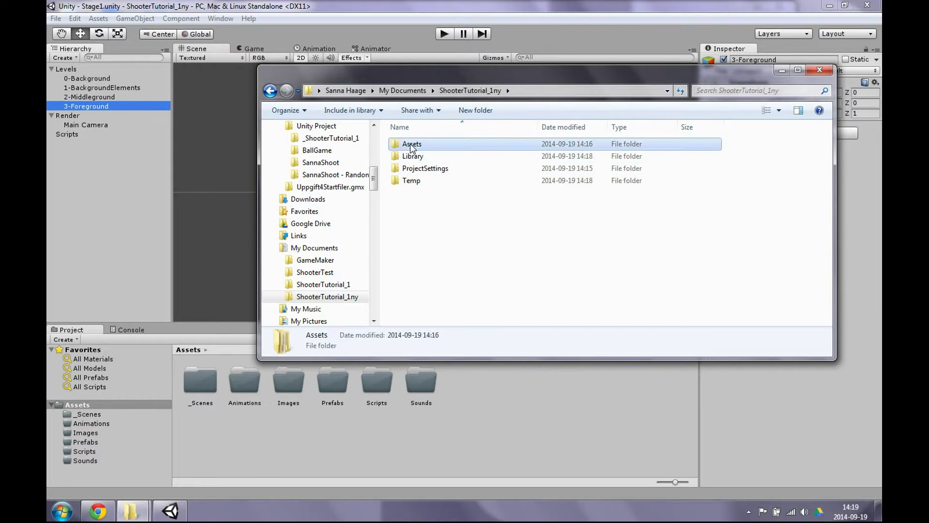
pyautogui.doubleClick(413, 168)
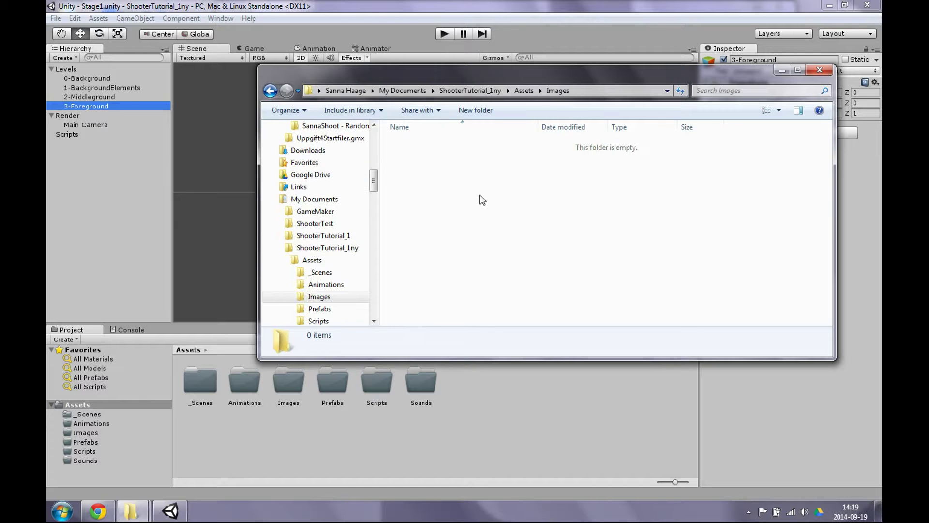
# Step: Paste the nine images there and display them as Medium Icons
pyautogui.rightClick(553, 213)
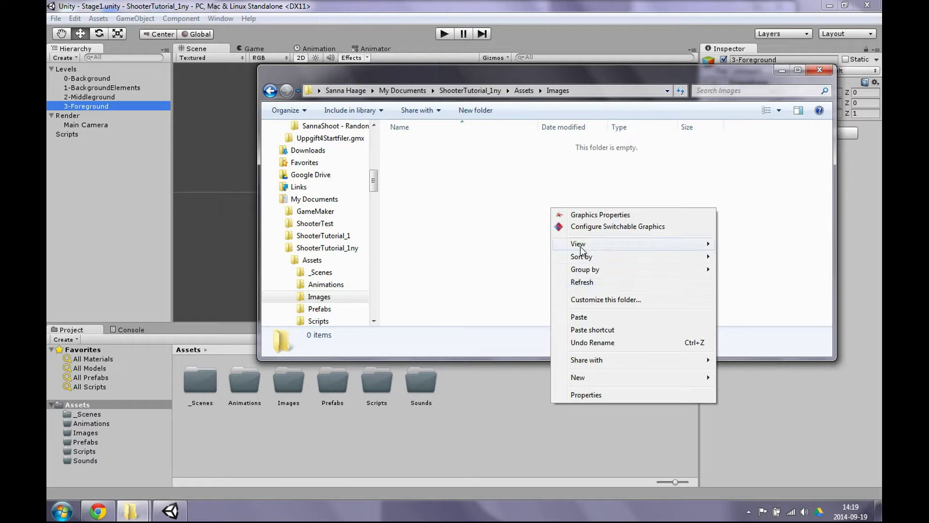
pyautogui.click(579, 315)
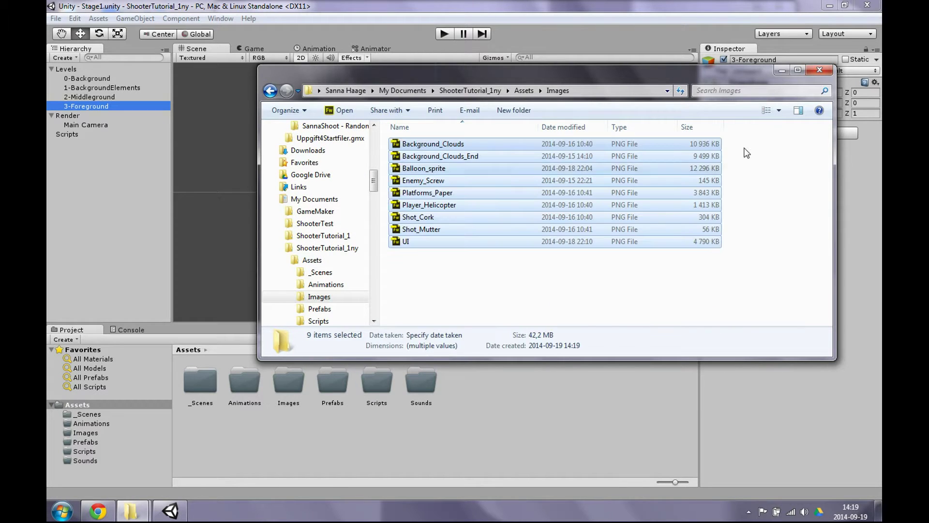
pyautogui.click(779, 116)
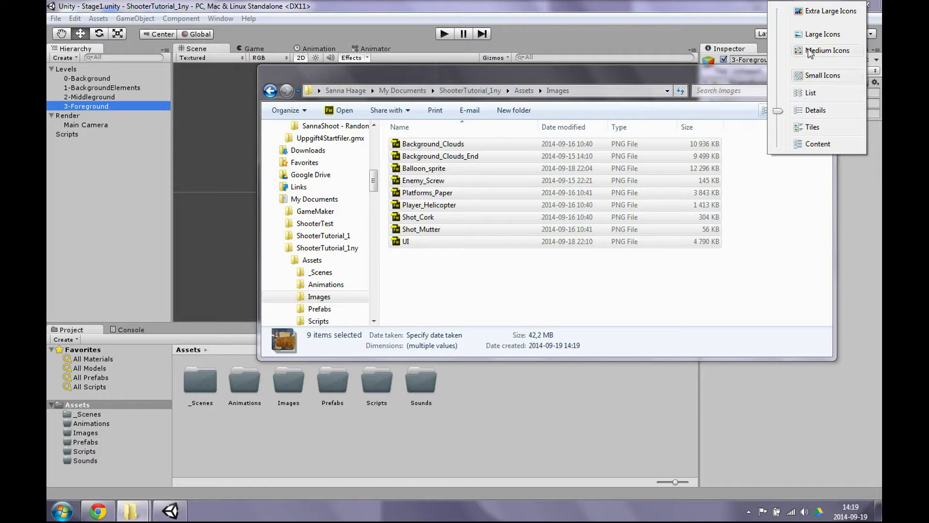
pyautogui.click(777, 69)
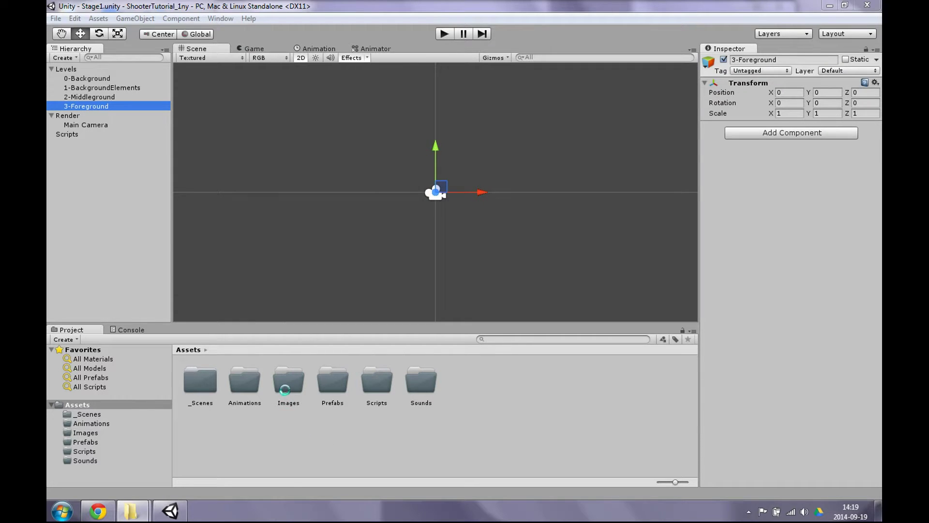
# Step: Import the nine images into Unity's Images folder and review Background_Clouds' import settings
pyautogui.moveTo(316, 435); pyautogui.dragTo(287, 379)
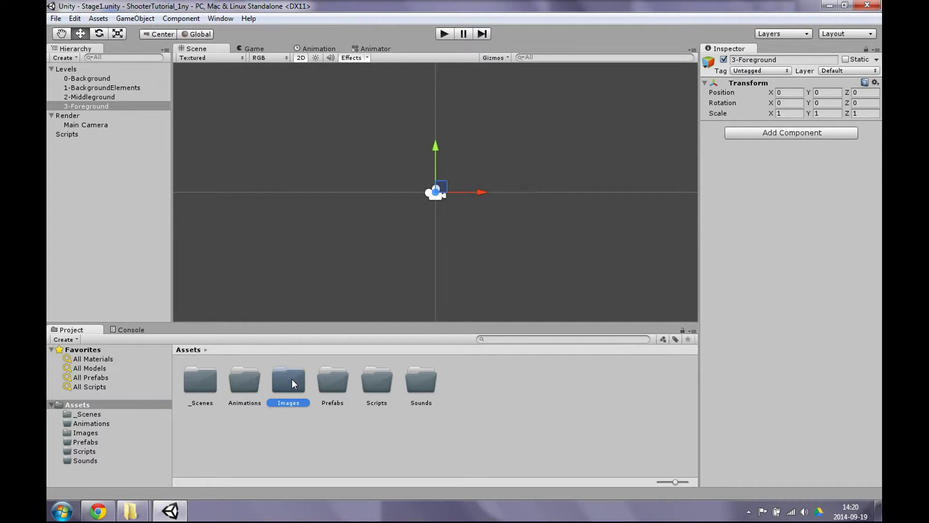
pyautogui.doubleClick(292, 379)
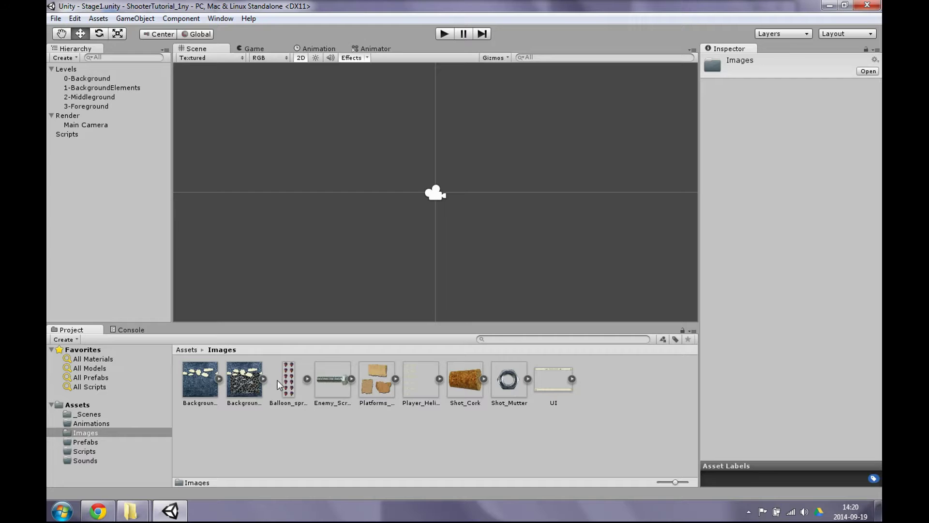
pyautogui.click(202, 385)
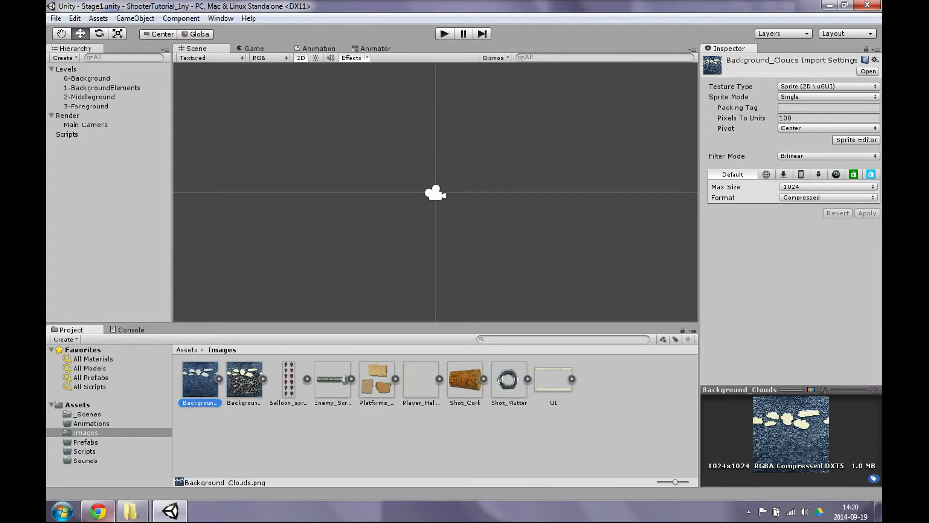
pyautogui.moveTo(131, 510)
pyautogui.click(232, 451)
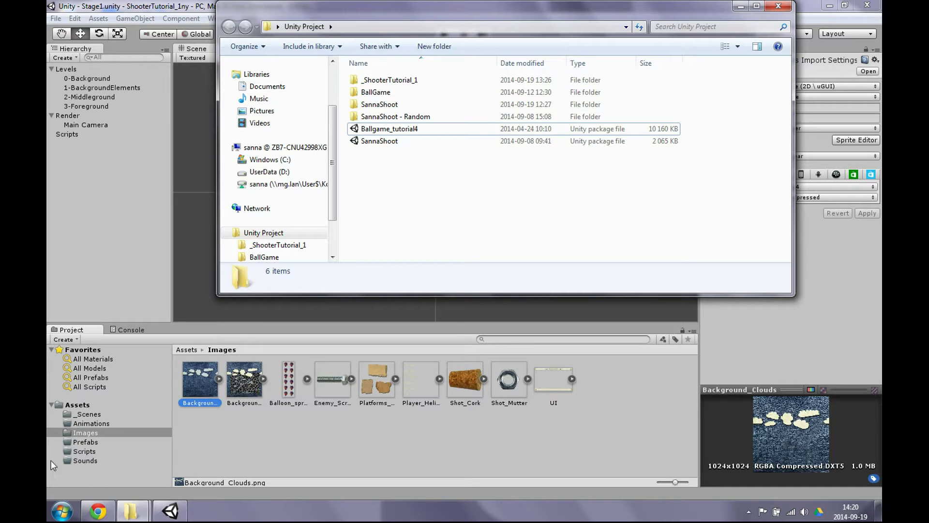
# Step: Show ShooterTutorial_1ny > Assets > Images as Medium Icons and confirm Background_Clouds is 2048 x 2048
pyautogui.click(283, 87)
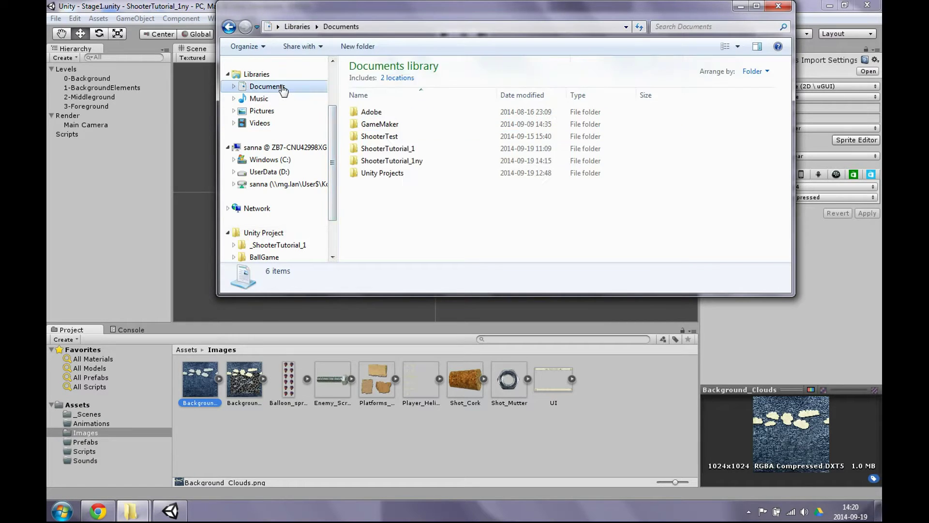
pyautogui.doubleClick(387, 161)
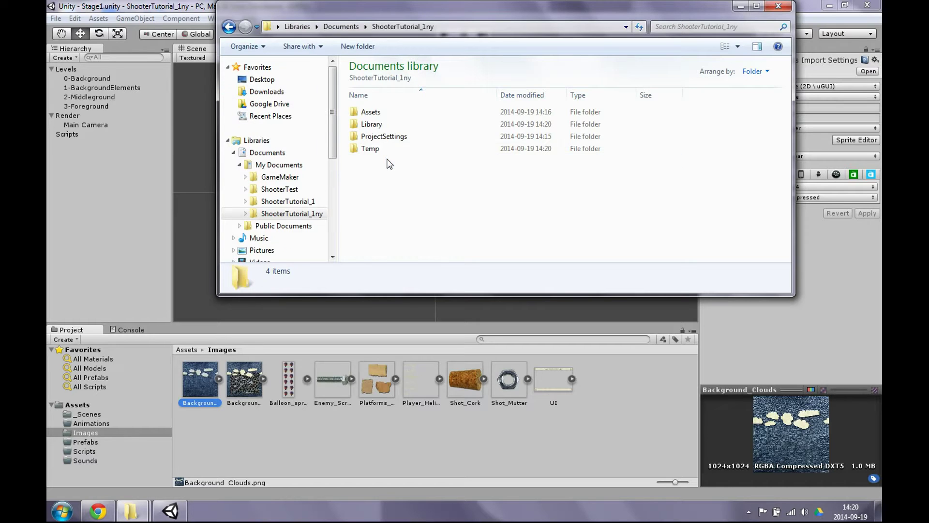
pyautogui.doubleClick(376, 113)
pyautogui.doubleClick(378, 137)
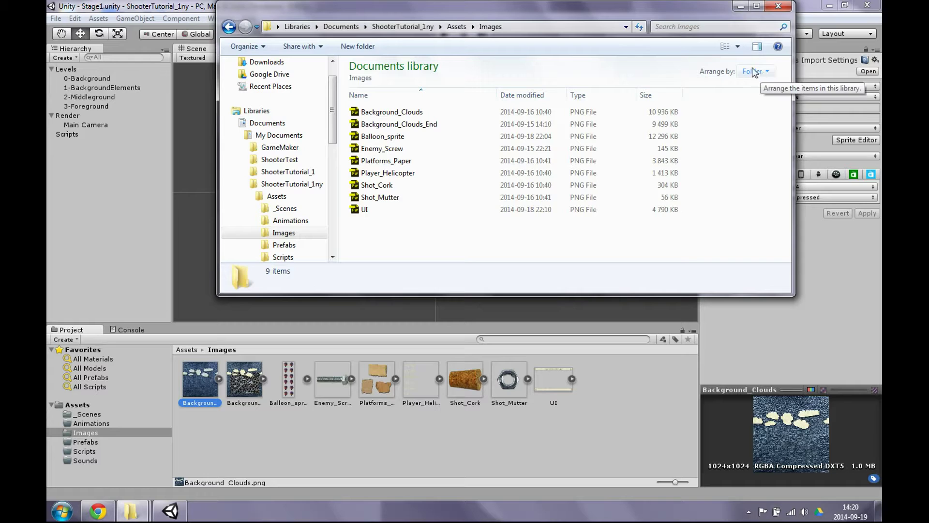
pyautogui.click(737, 47)
pyautogui.click(754, 49)
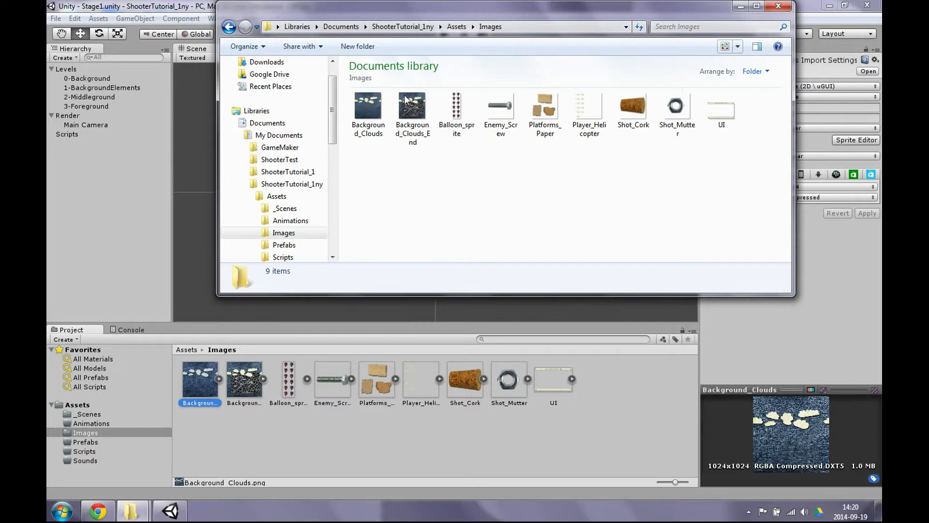
pyautogui.click(364, 106)
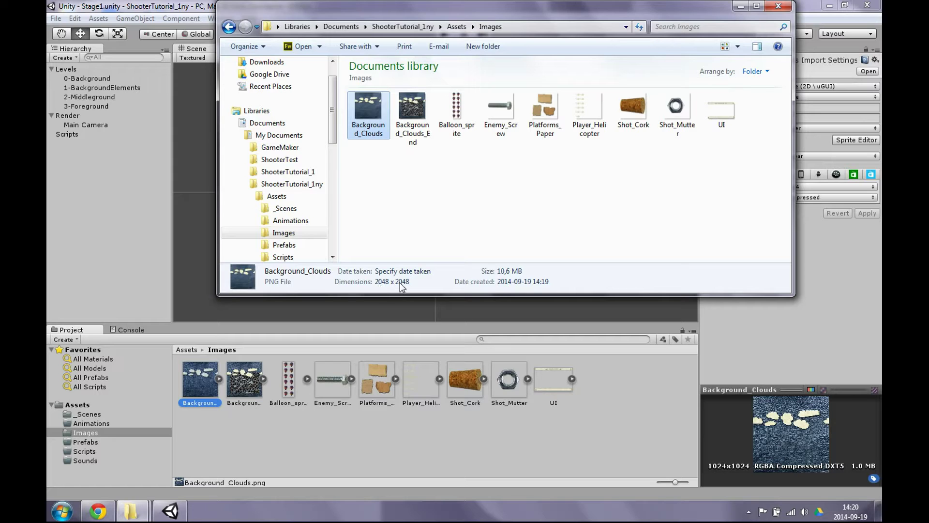
# Step: Set Background_Clouds' Max Size to 2048 and Format to Truecolor, then apply the change
pyautogui.click(846, 244)
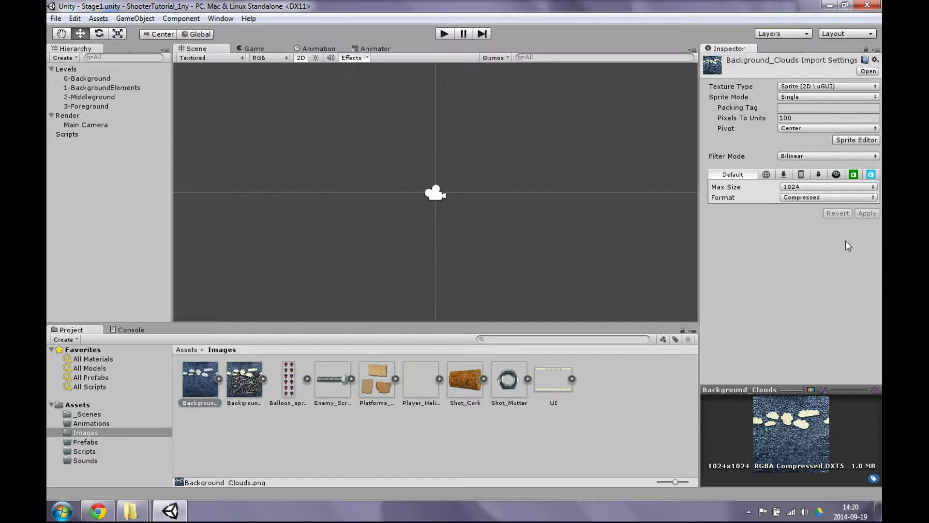
pyautogui.click(826, 193)
pyautogui.click(819, 277)
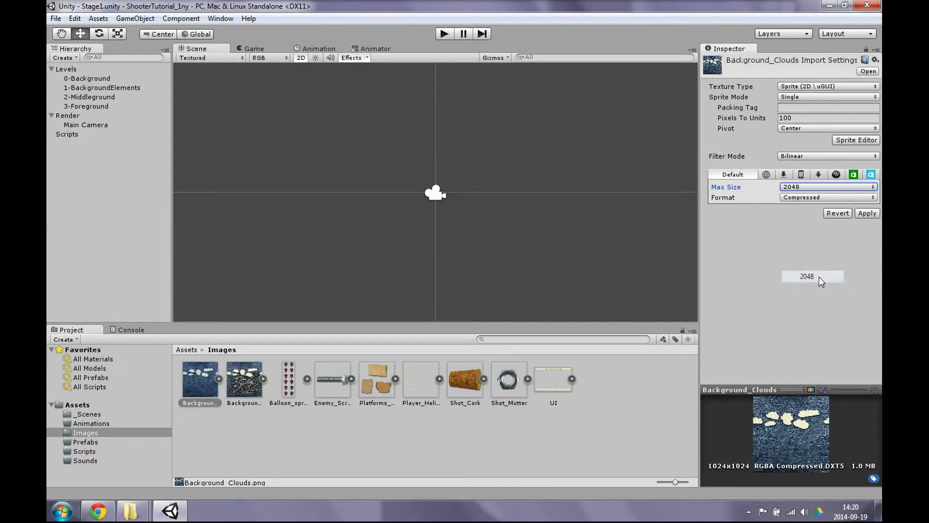
pyautogui.click(830, 195)
pyautogui.click(828, 235)
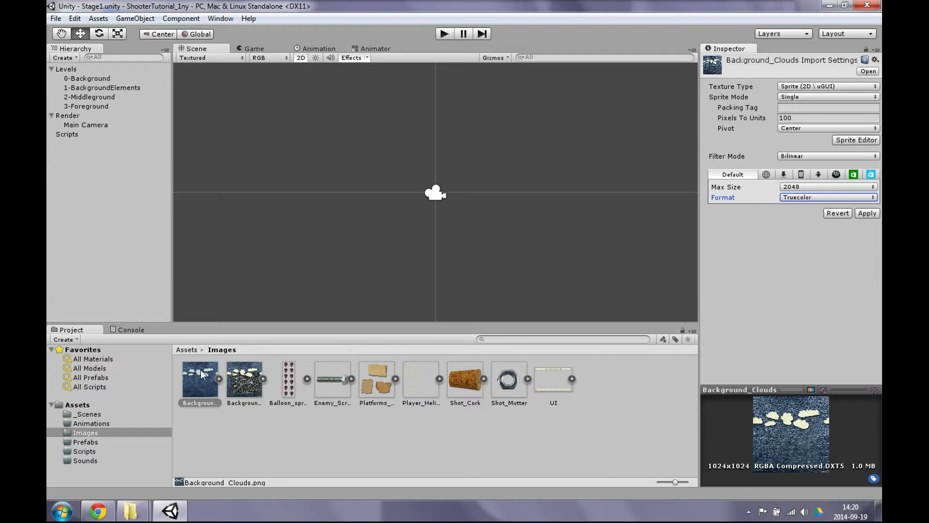
pyautogui.click(65, 319)
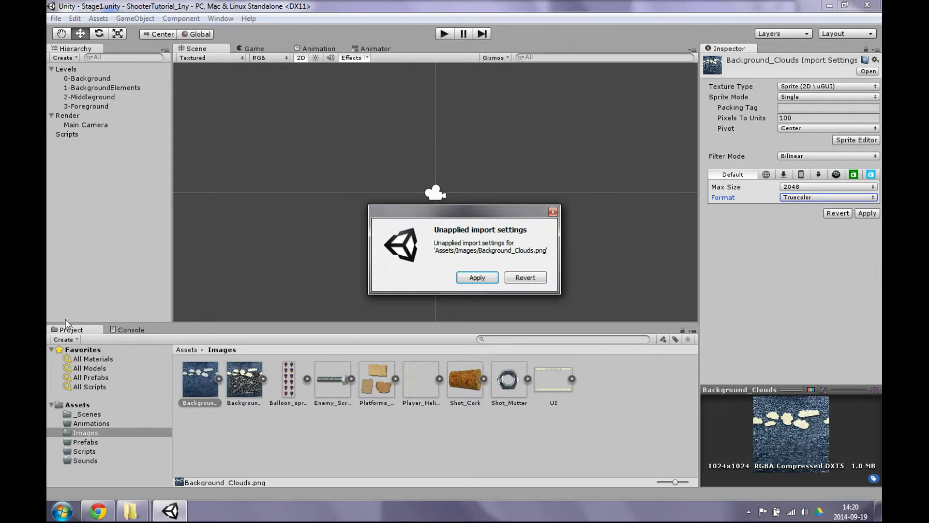
pyautogui.click(479, 279)
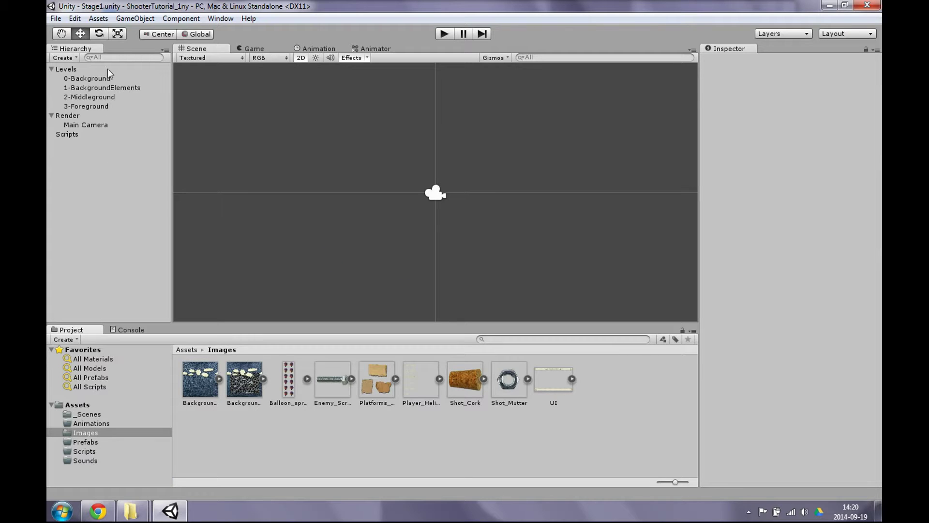
# Step: Create a new sprite object and rename it Background
pyautogui.click(134, 17)
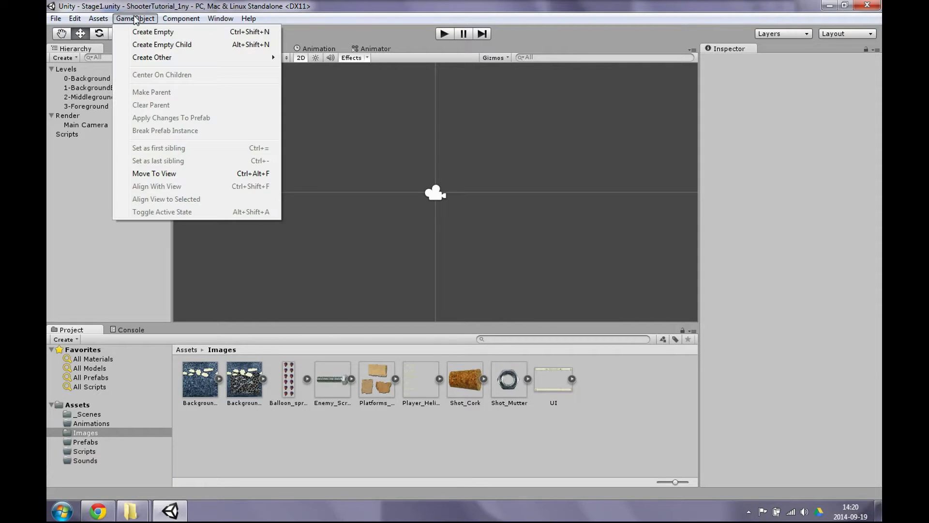
pyautogui.moveTo(149, 59)
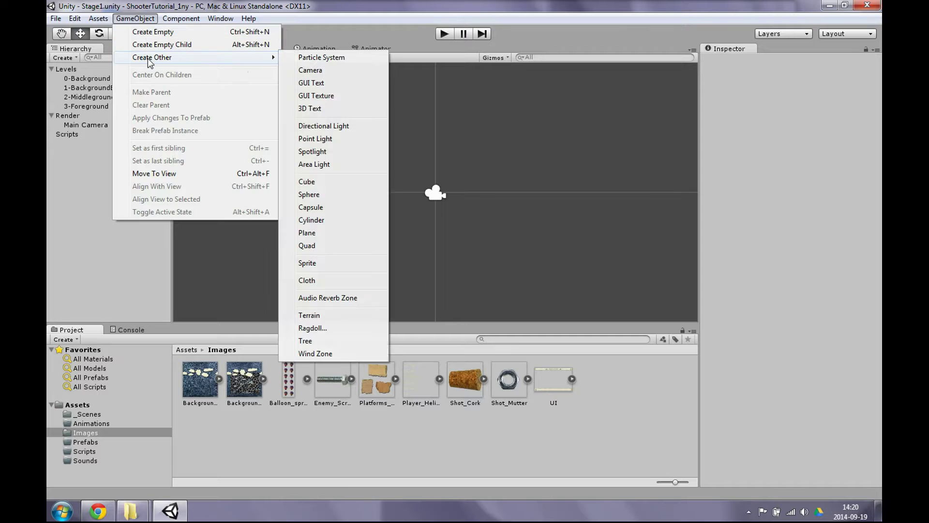
pyautogui.click(307, 263)
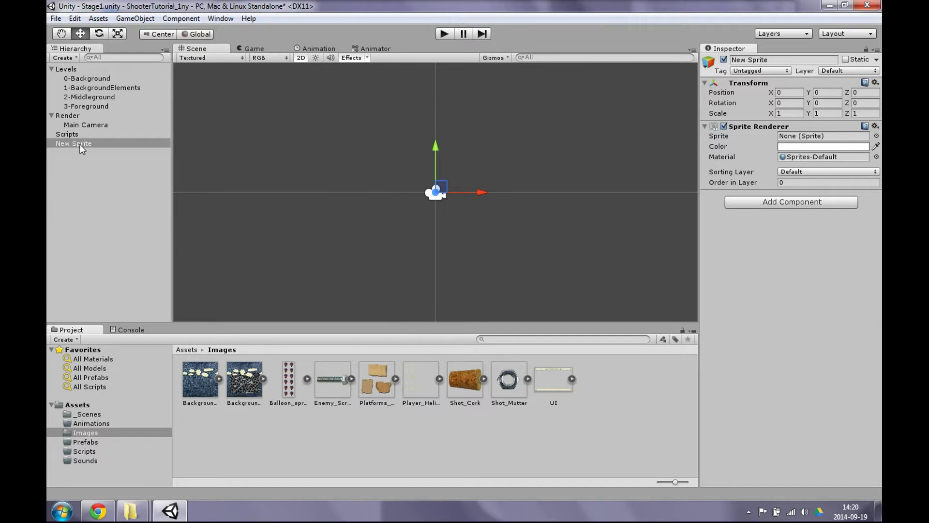
pyautogui.click(80, 145)
pyautogui.click(93, 143)
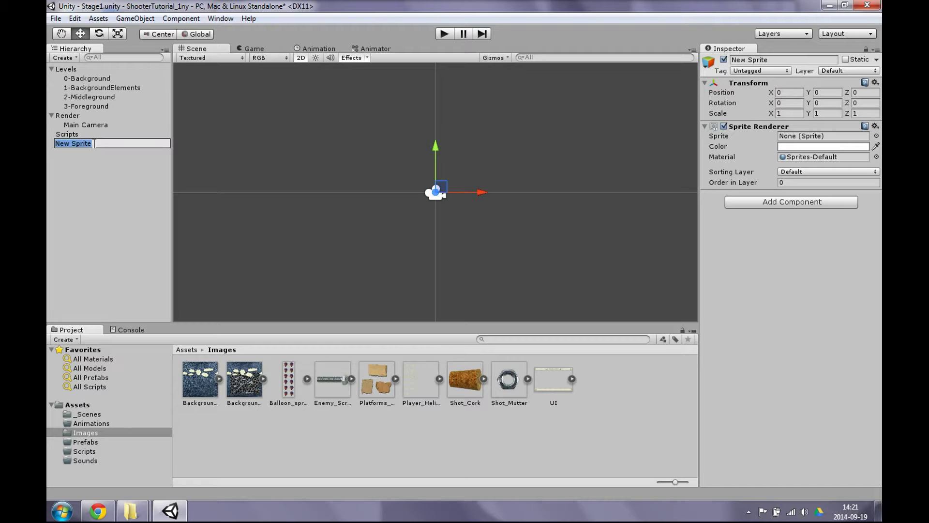
pyautogui.write('Background')
pyautogui.press('Return')
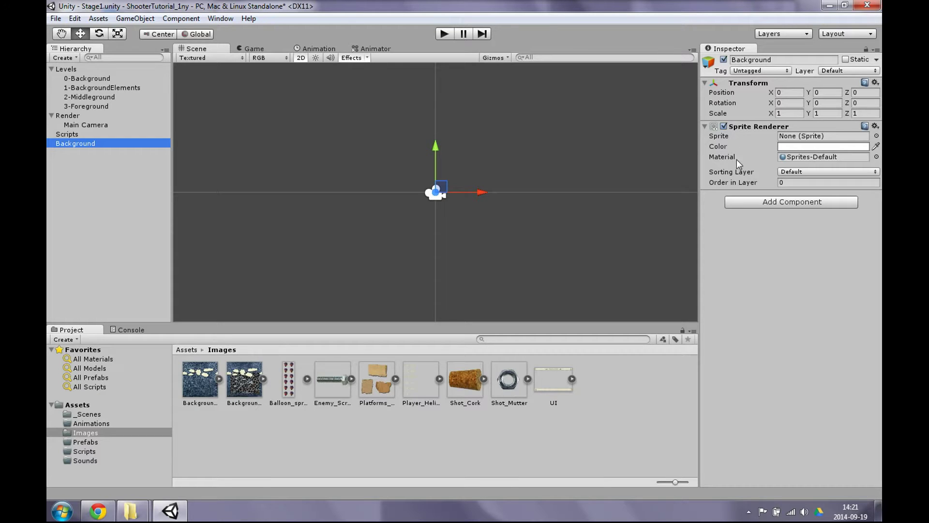
# Step: Assign the Background_Clouds image to the Background object's Sprite field
pyautogui.moveTo(206, 380)
pyautogui.mouseDown()
pyautogui.moveTo(800, 164)
pyautogui.moveTo(821, 138)
pyautogui.mouseUp()
pyautogui.moveTo(824, 139); pyautogui.dragTo(824, 138)
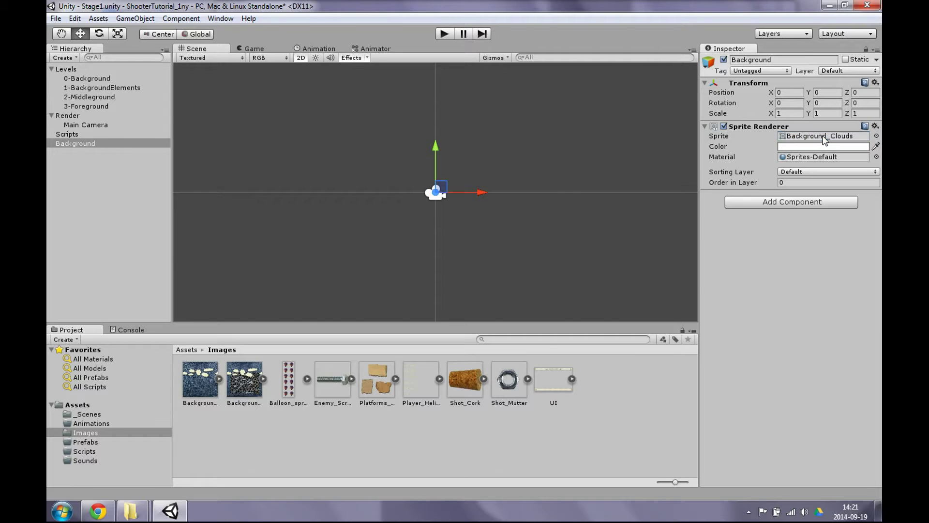
pyautogui.scroll(-3, 524, 183)
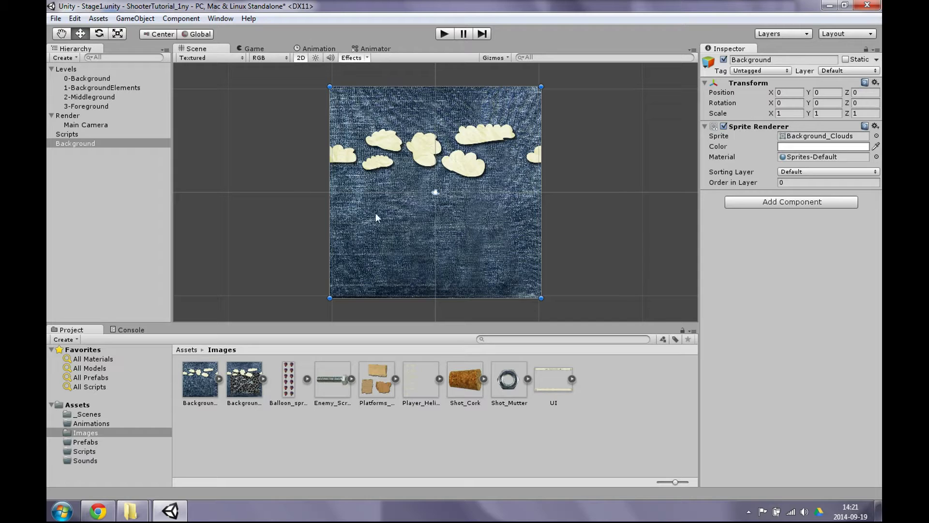
# Step: Duplicate the Background sprite twice in the Hierarchy
pyautogui.rightClick(80, 144)
pyautogui.click(116, 194)
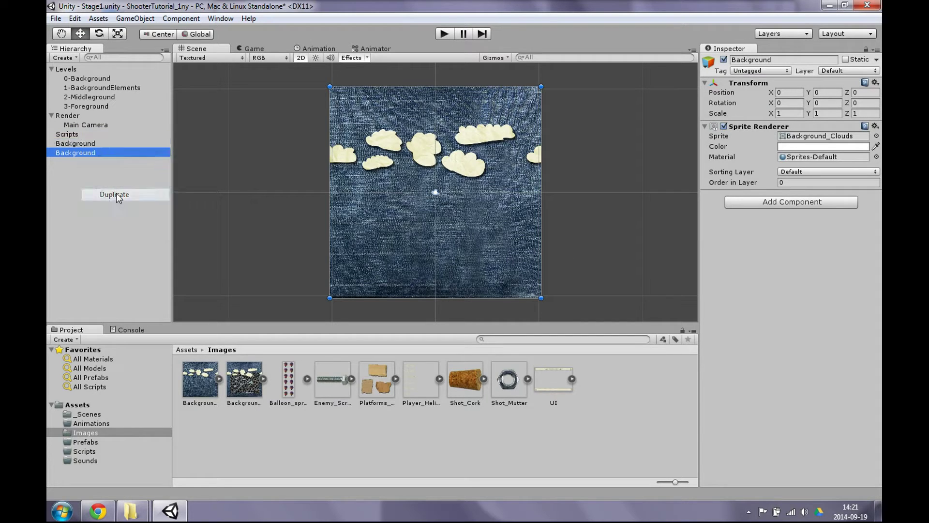
pyautogui.rightClick(91, 143)
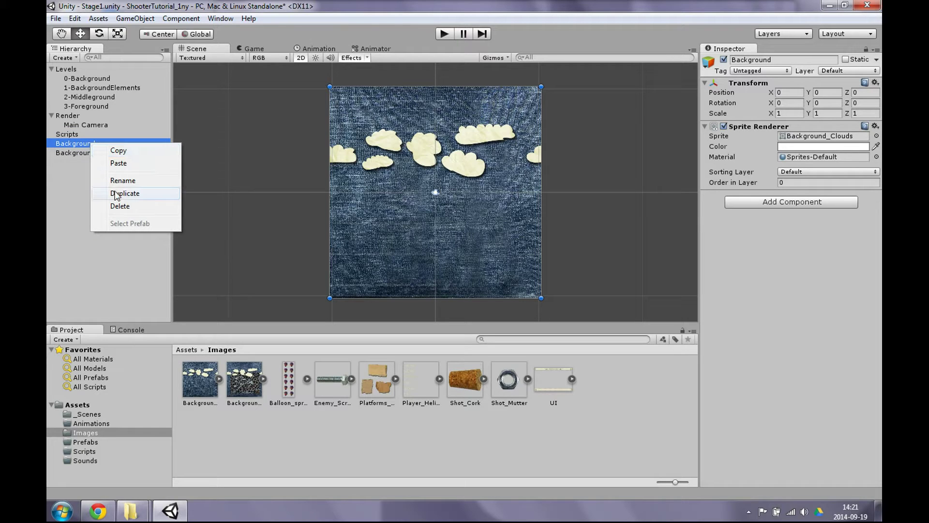
pyautogui.click(115, 194)
# Step: Rename the three objects Background1, Background2 and Background3
pyautogui.click(95, 143)
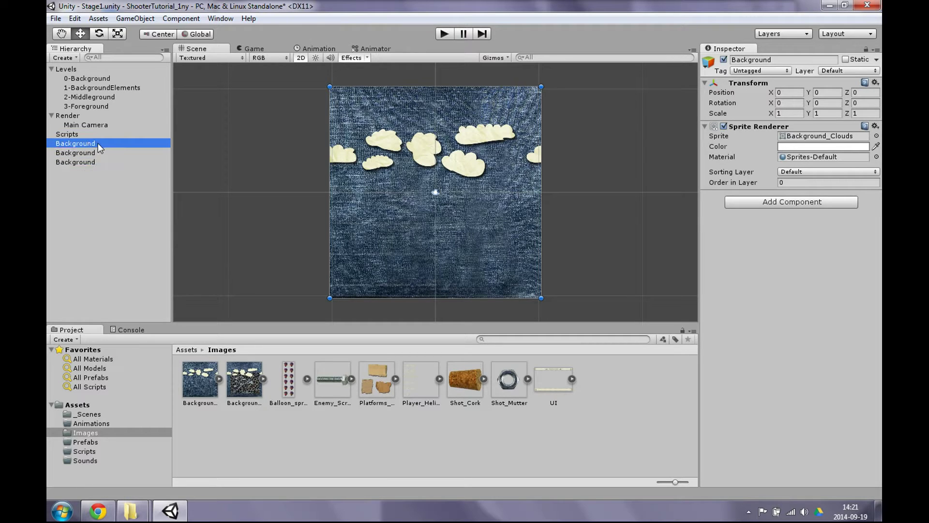
pyautogui.click(97, 143)
pyautogui.write('1')
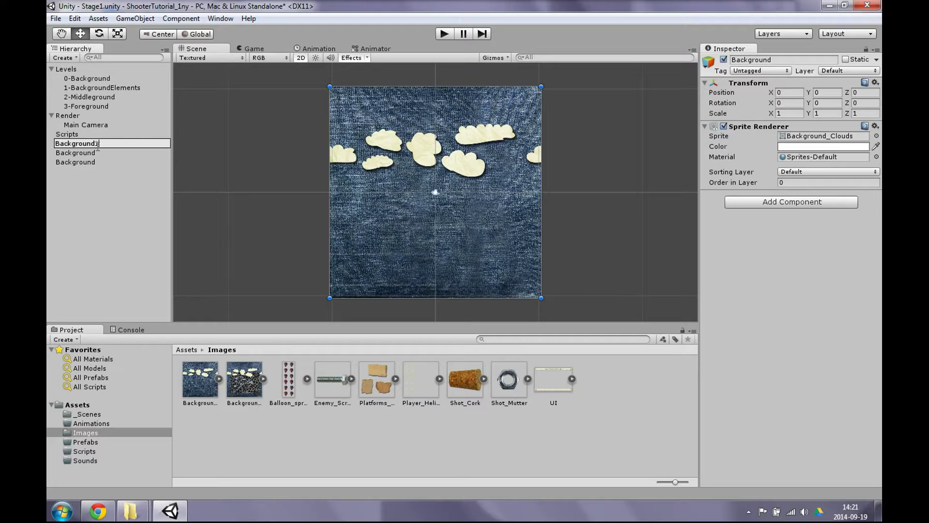
pyautogui.click(95, 152)
pyautogui.click(94, 152)
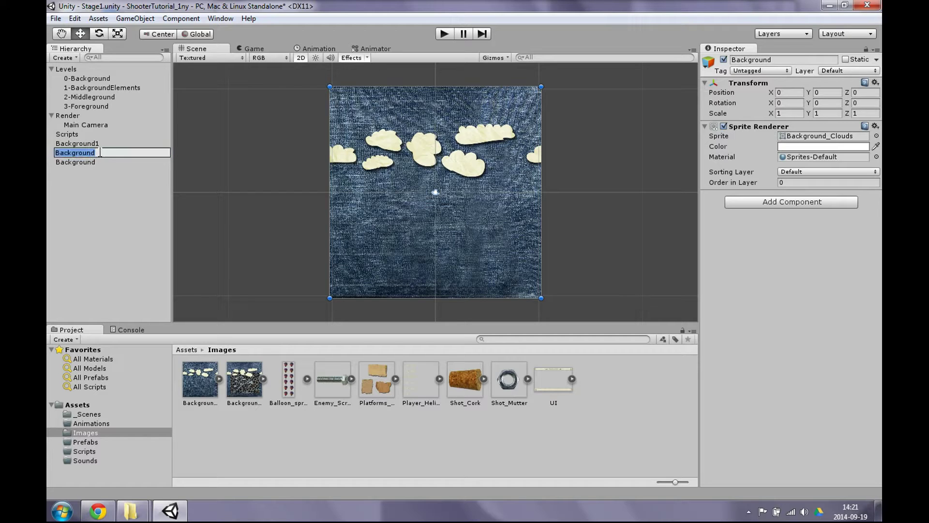
pyautogui.write('2')
pyautogui.click(95, 162)
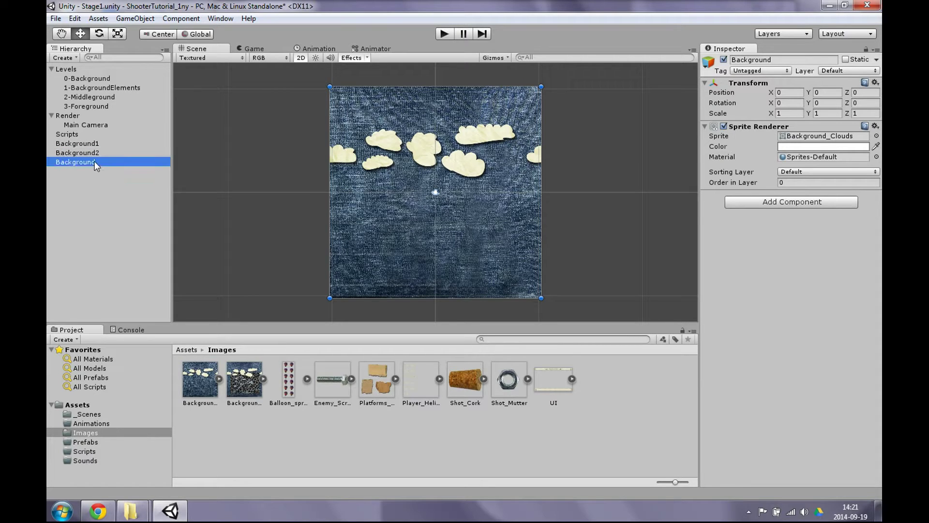
pyautogui.click(94, 162)
pyautogui.write('3')
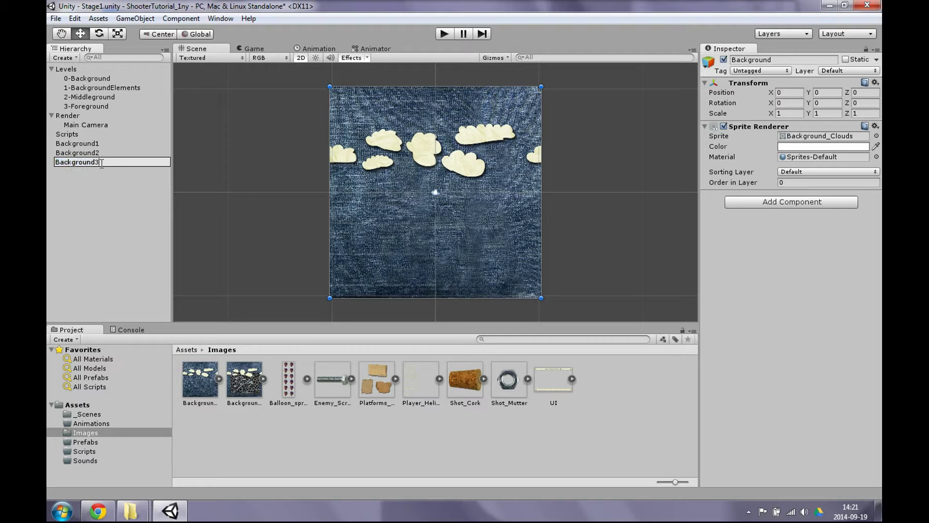
pyautogui.press('Return')
pyautogui.click(86, 153)
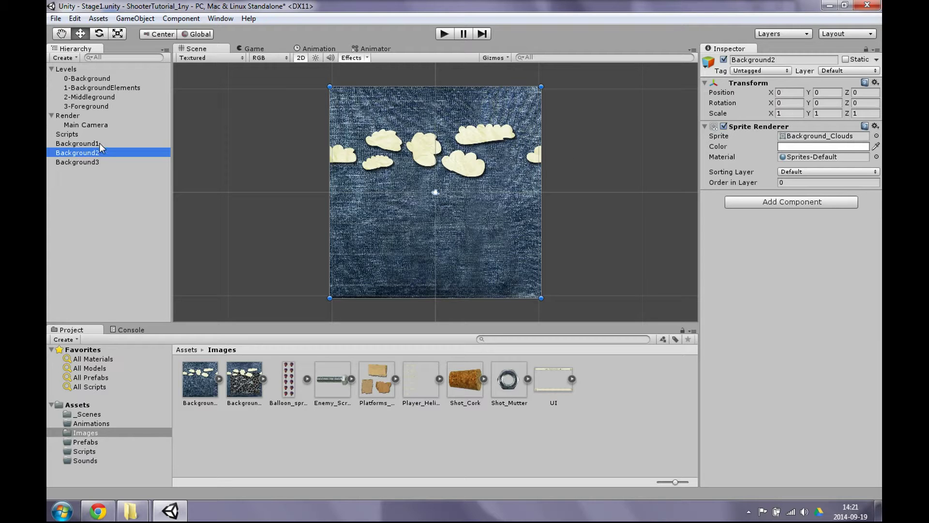
# Step: Set Background2's X position to 20 and Background3's X position to 40
pyautogui.click(782, 92)
pyautogui.write('20')
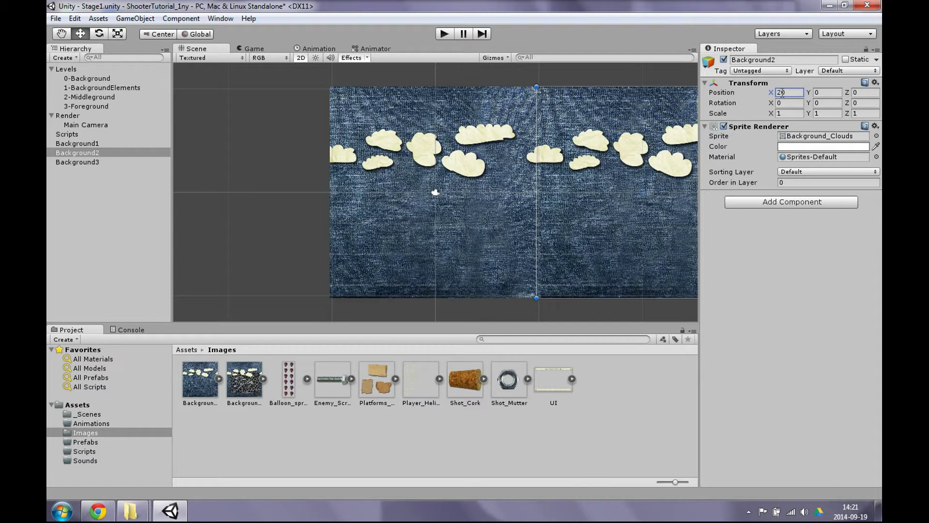
pyautogui.scroll(-2, 521, 166)
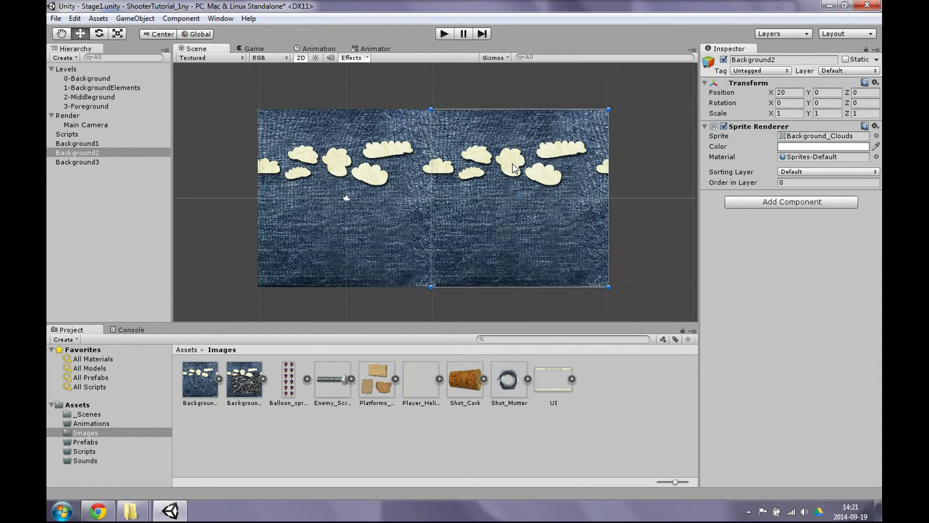
pyautogui.scroll(-1, 513, 168)
pyautogui.moveTo(514, 168); pyautogui.dragTo(440, 163, button='middle')
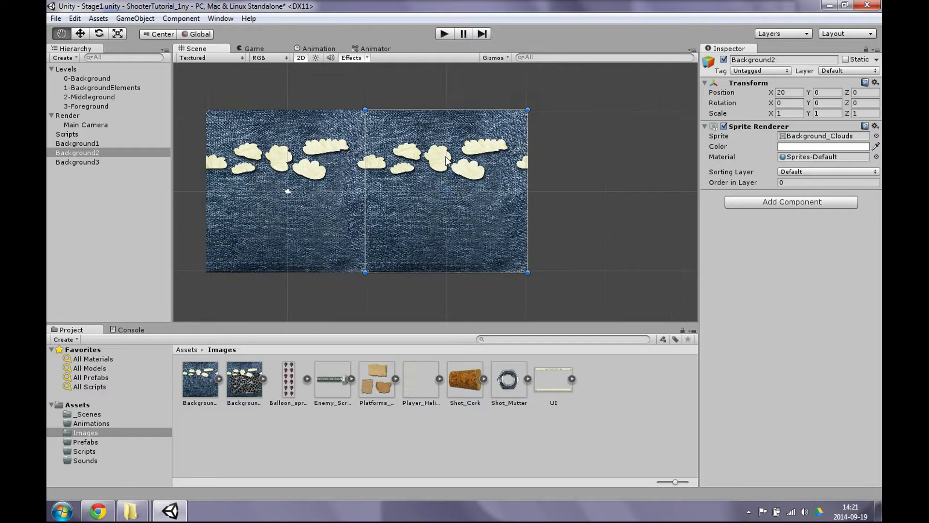
pyautogui.click(86, 163)
pyautogui.click(785, 93)
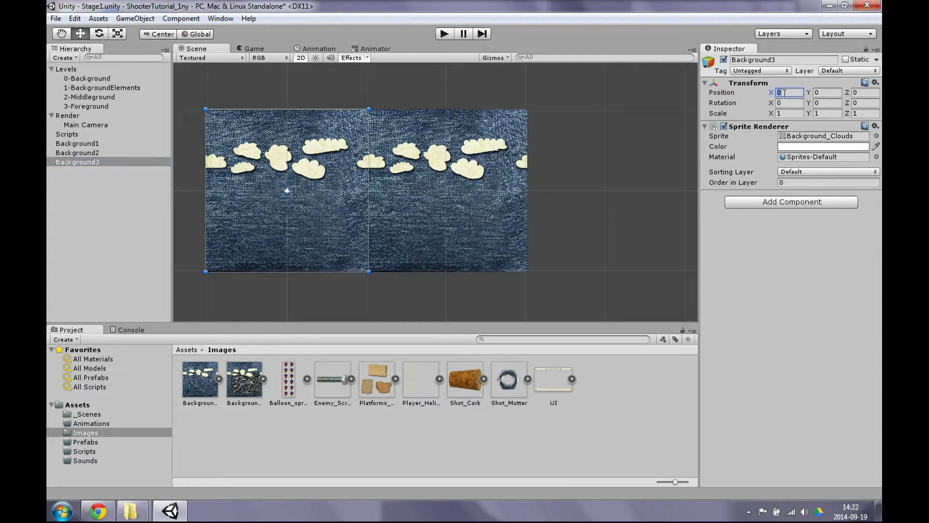
pyautogui.write('40')
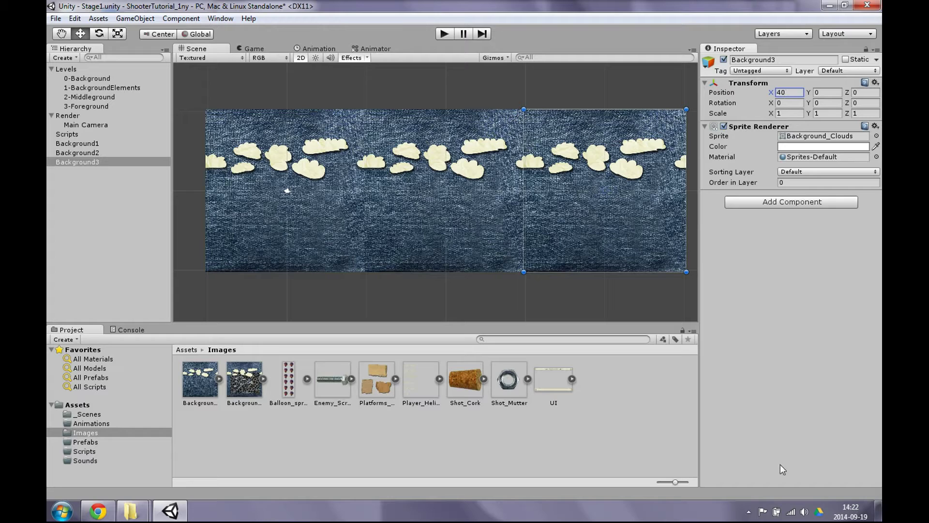
pyautogui.click(749, 511)
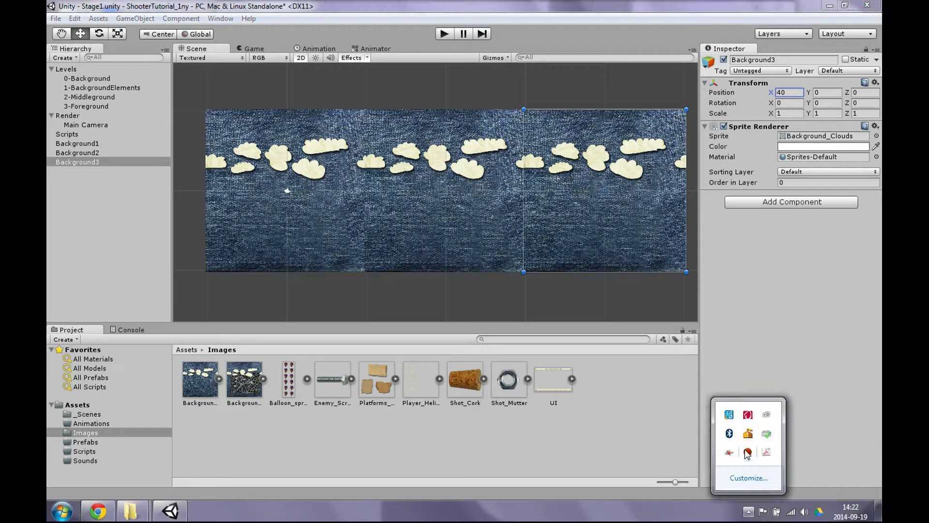
# Step: Nest Background1, Background2 and Background3 under the 0-Background group
pyautogui.click(75, 144)
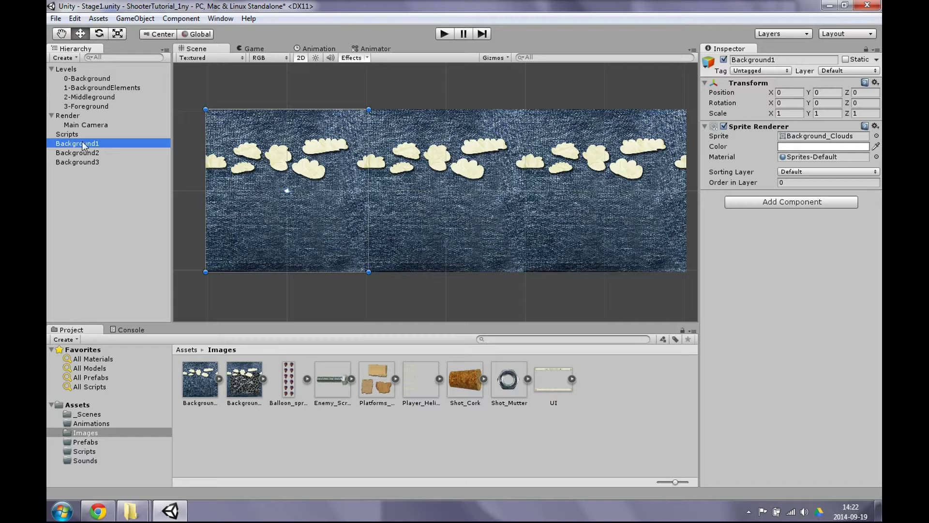
pyautogui.moveTo(89, 144); pyautogui.dragTo(90, 79)
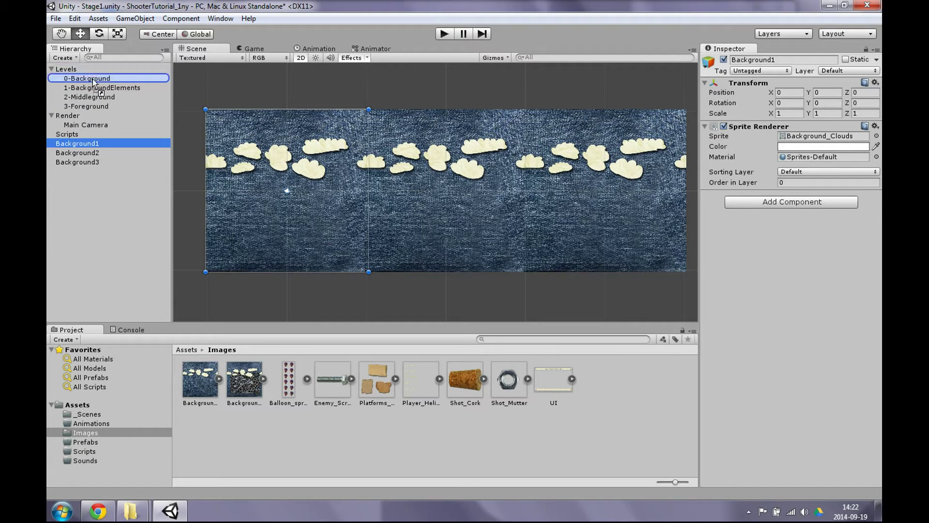
pyautogui.moveTo(86, 151); pyautogui.dragTo(92, 79)
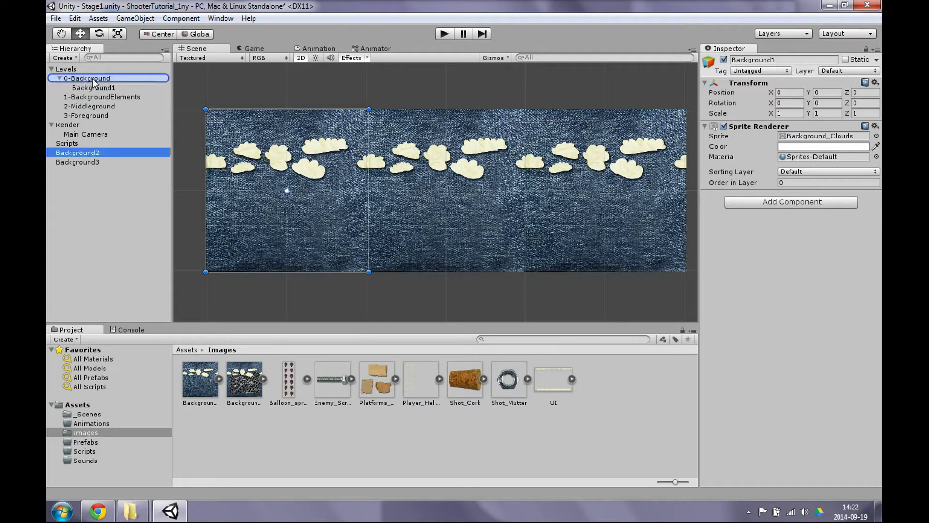
pyautogui.moveTo(84, 161); pyautogui.dragTo(99, 80)
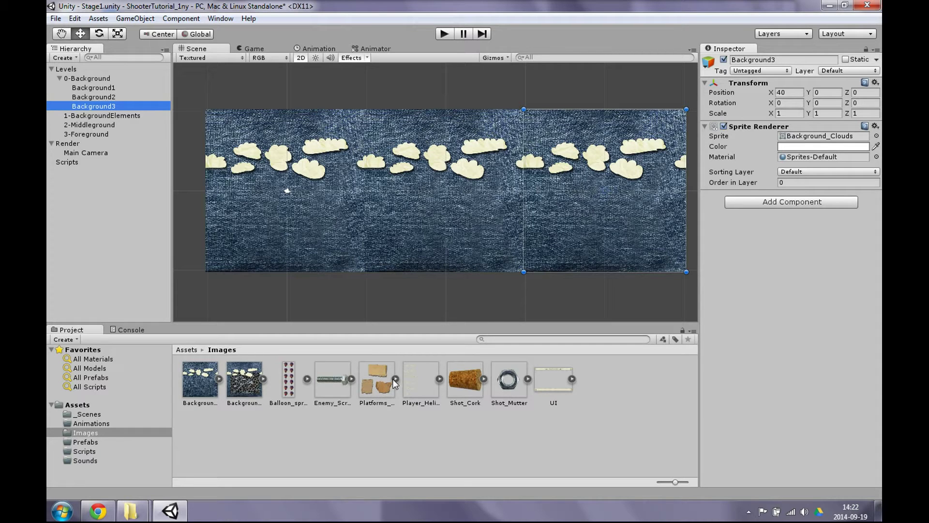
# Step: Select Platforms_Paper and check its actual pixel dimensions in Explorer
pyautogui.click(377, 376)
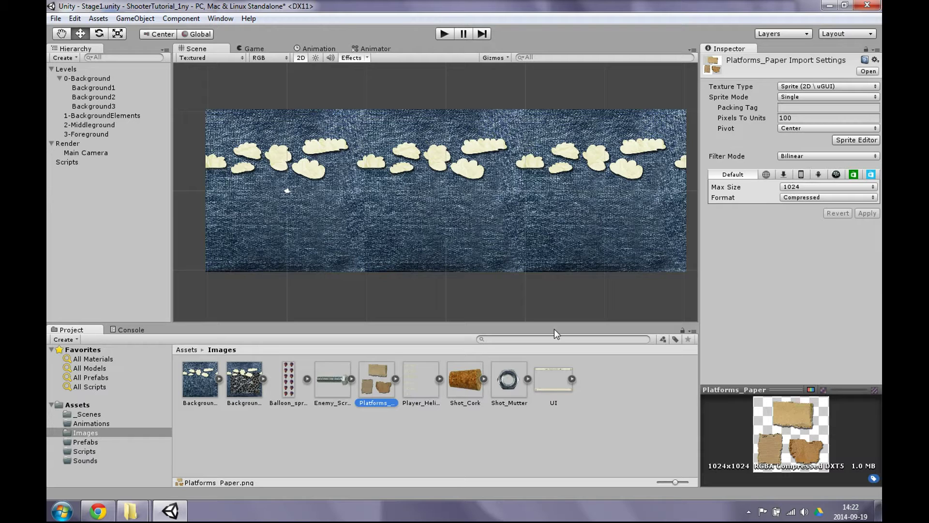
pyautogui.moveTo(131, 511)
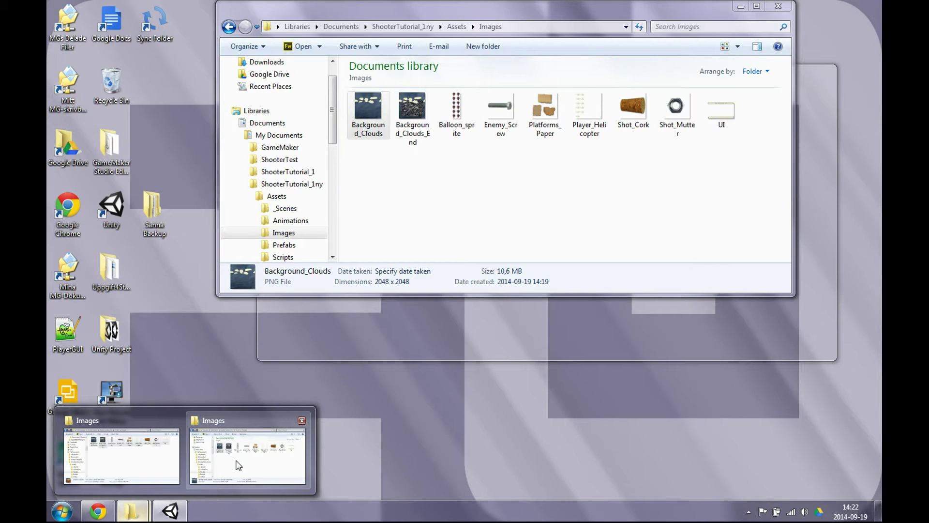
pyautogui.click(239, 464)
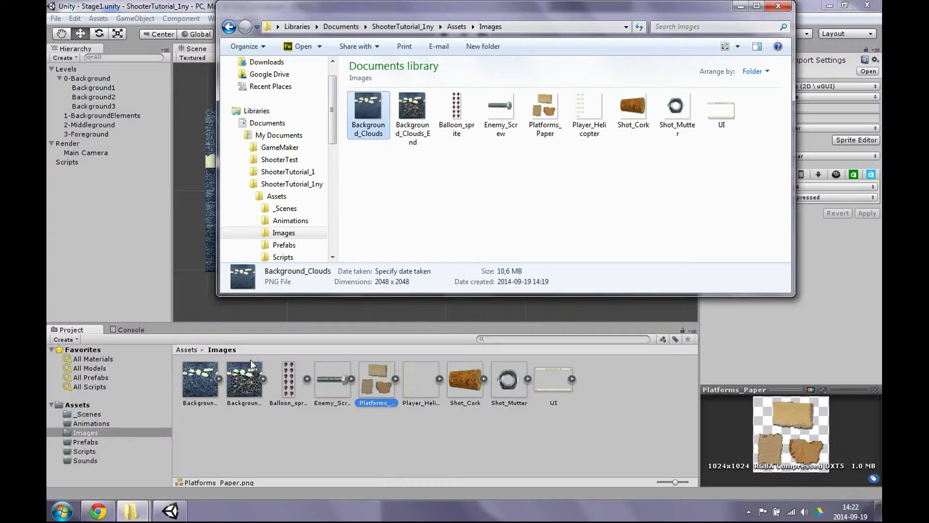
pyautogui.click(539, 105)
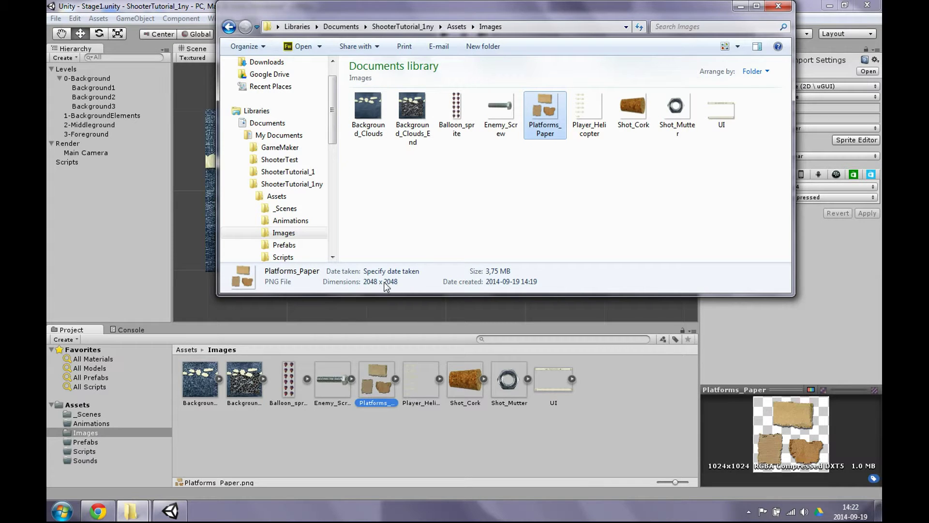
# Step: Import Platforms_Paper at Max Size 2048 in Truecolor format and apply
pyautogui.click(851, 283)
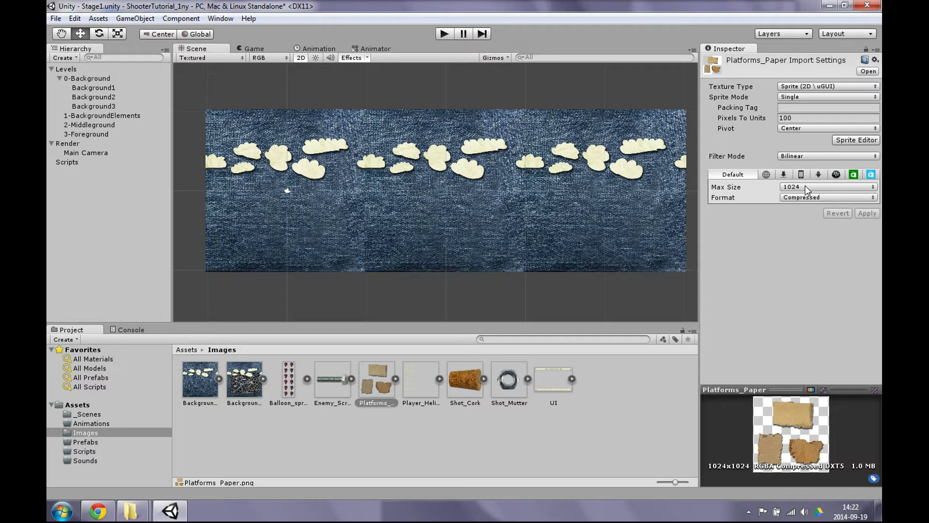
pyautogui.click(808, 187)
pyautogui.click(807, 276)
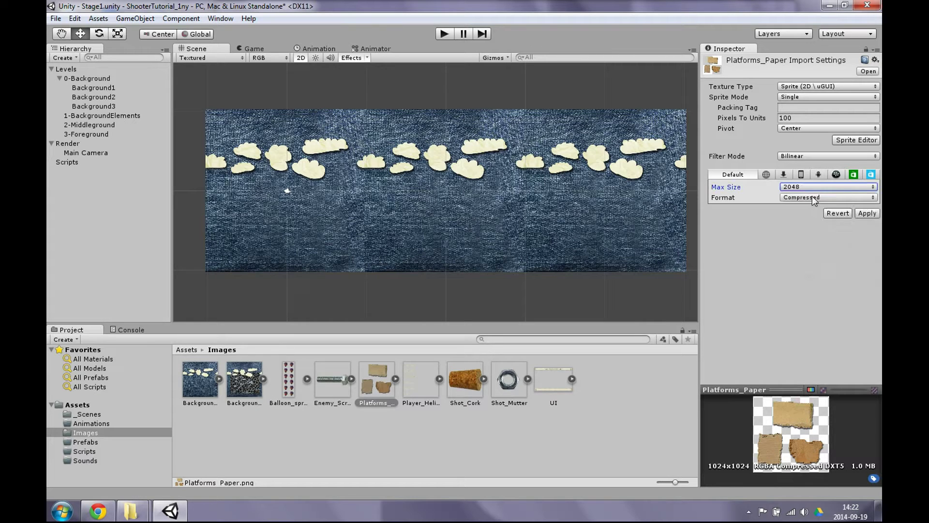
pyautogui.click(815, 197)
pyautogui.click(815, 237)
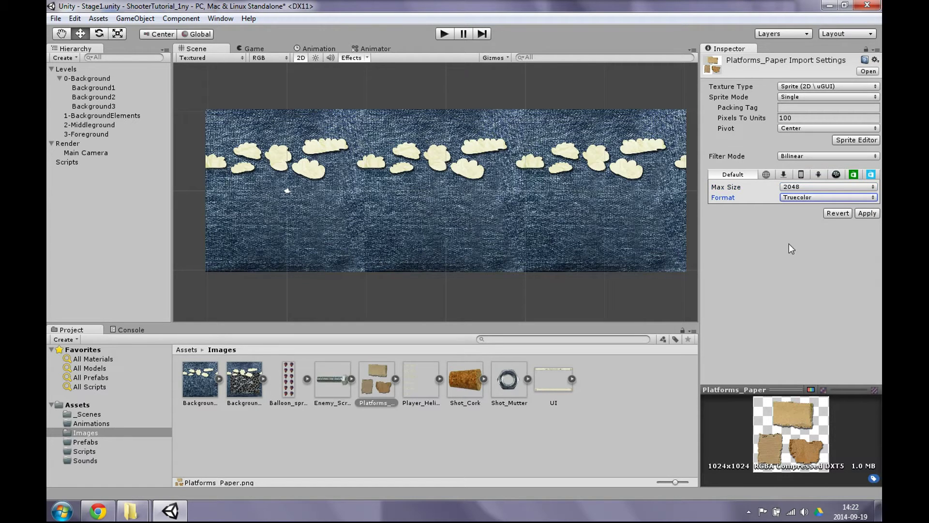
pyautogui.click(866, 213)
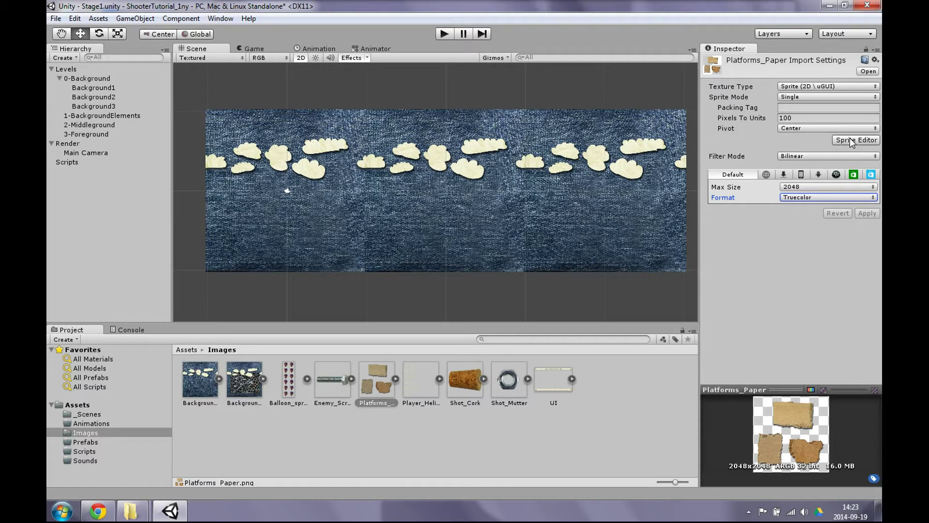
# Step: Set Platforms_Paper's Sprite Mode to Multiple and open the Sprite Editor
pyautogui.click(811, 96)
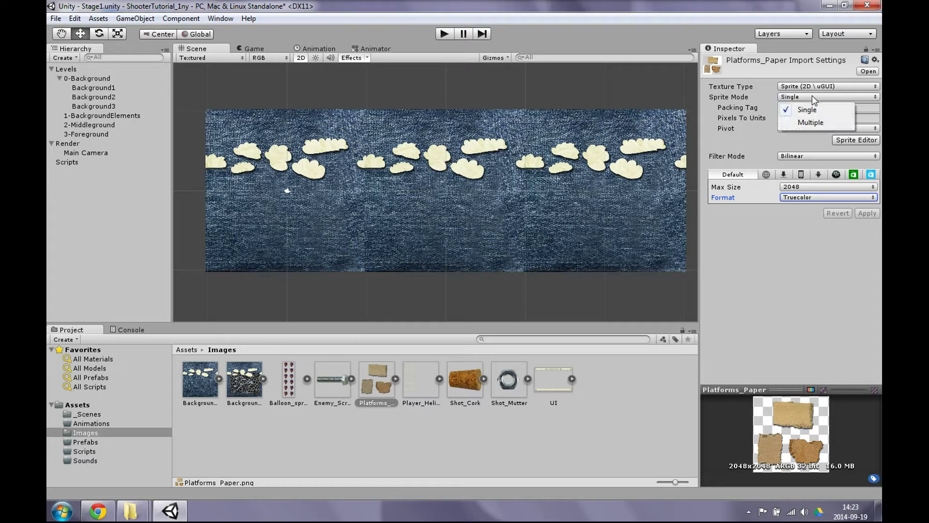
pyautogui.click(799, 116)
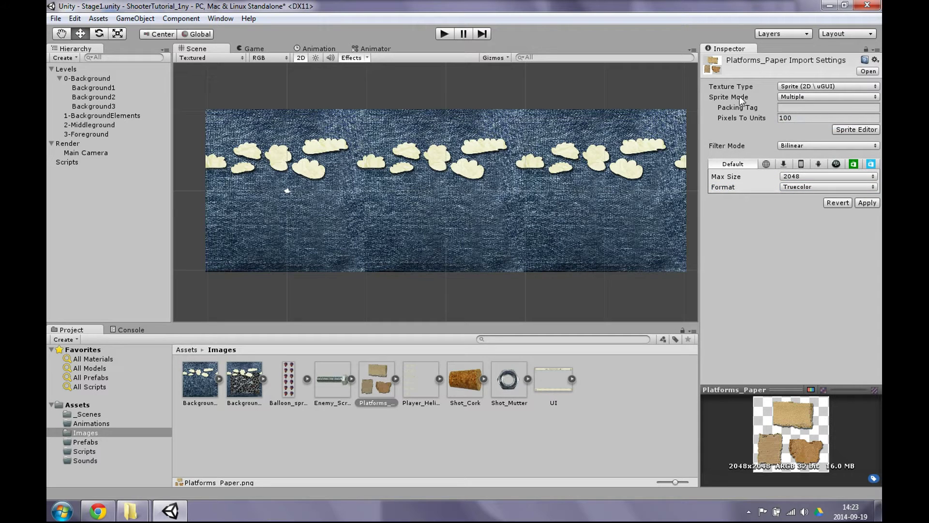
pyautogui.click(851, 129)
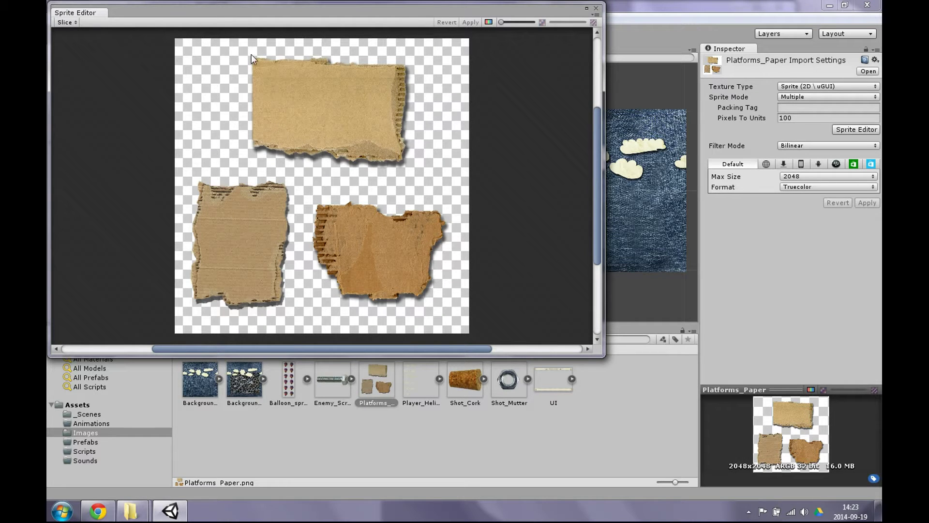
# Step: Slice tight rectangles around the top, left and right cardboard pieces and apply them
pyautogui.moveTo(252, 54); pyautogui.dragTo(411, 168)
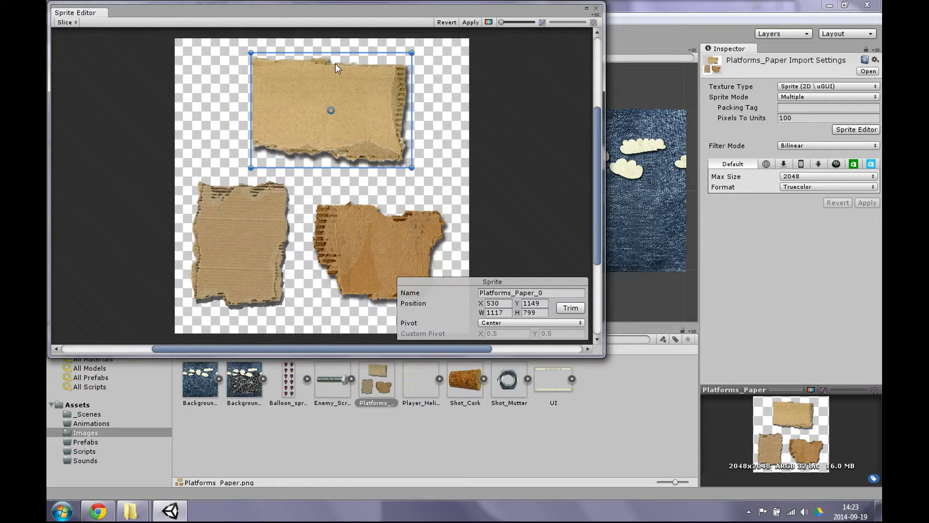
pyautogui.moveTo(325, 54); pyautogui.dragTo(325, 55)
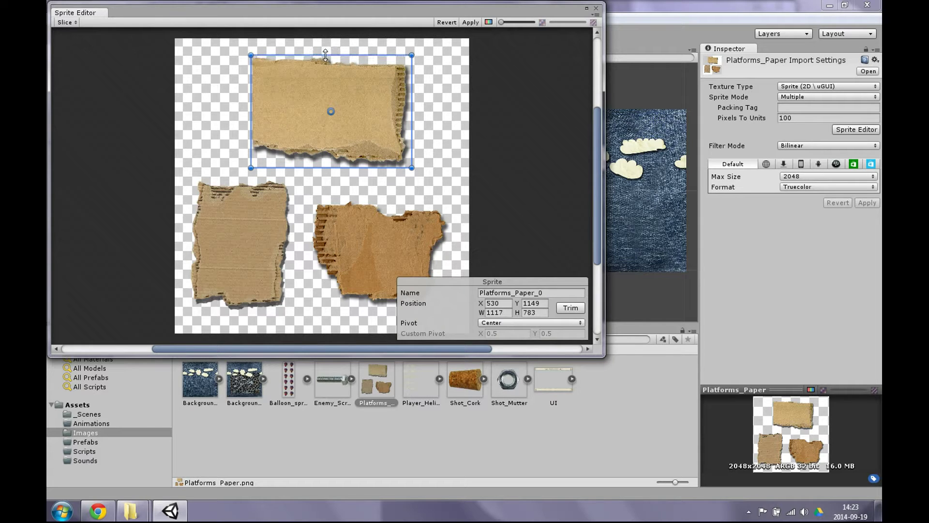
pyautogui.click(469, 23)
pyautogui.moveTo(188, 175); pyautogui.dragTo(292, 311)
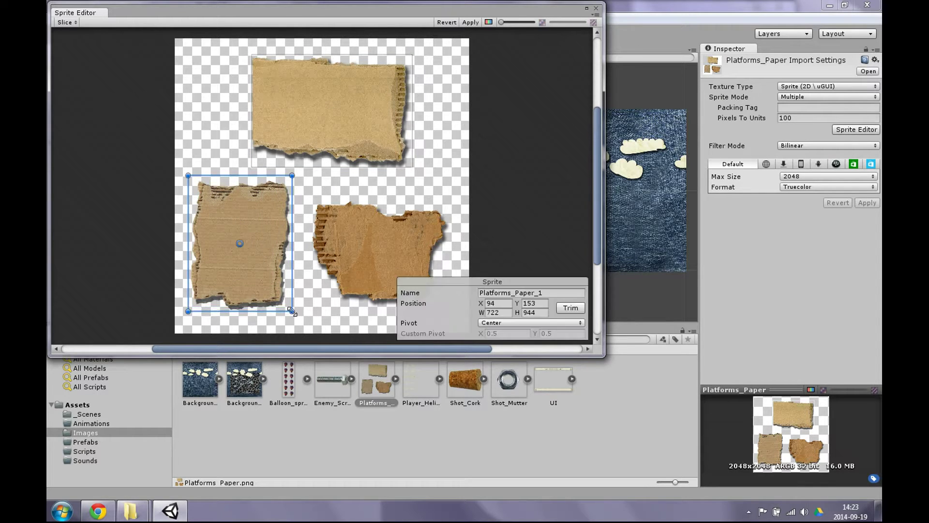
pyautogui.moveTo(242, 177); pyautogui.dragTo(241, 180)
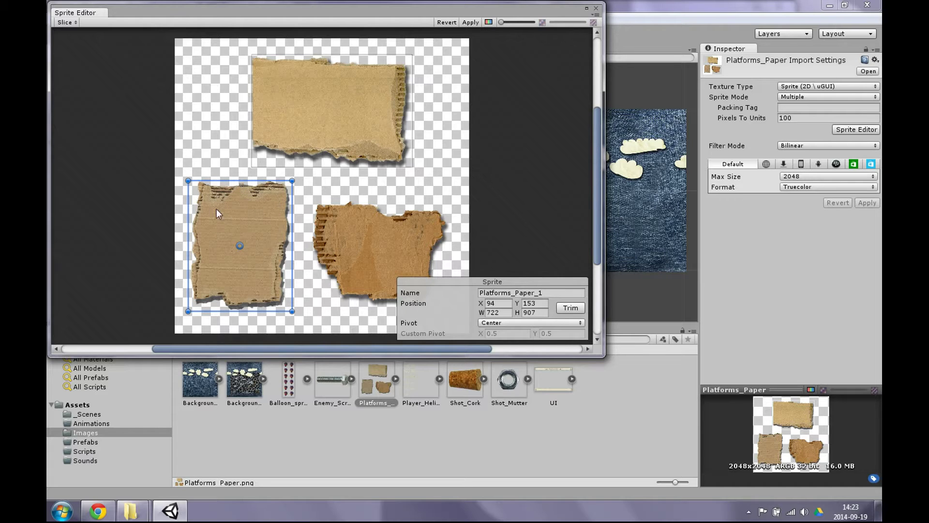
pyautogui.moveTo(187, 226); pyautogui.dragTo(190, 226)
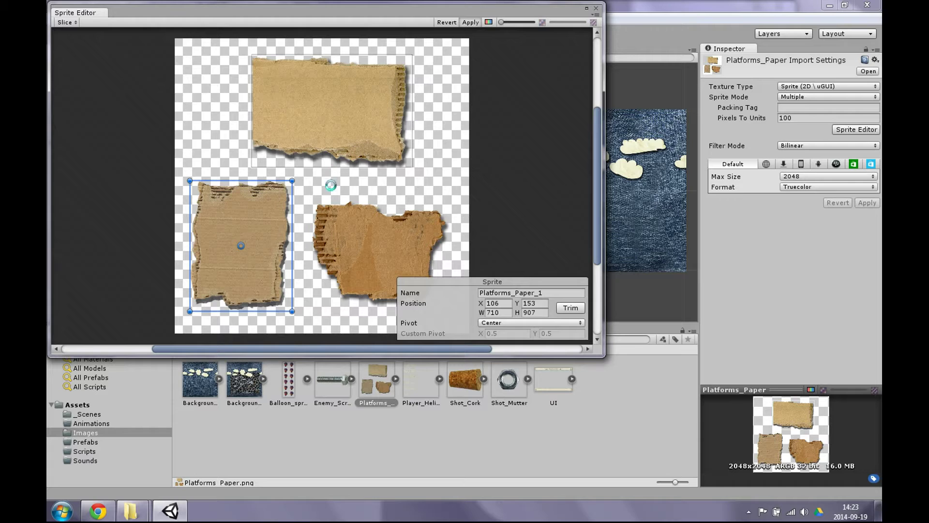
pyautogui.moveTo(309, 203); pyautogui.dragTo(450, 306)
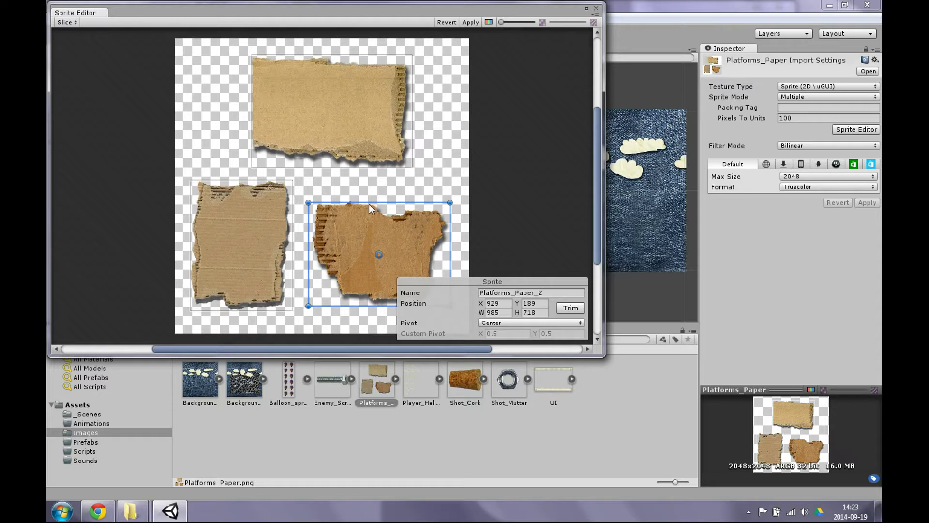
pyautogui.moveTo(369, 203); pyautogui.dragTo(369, 198)
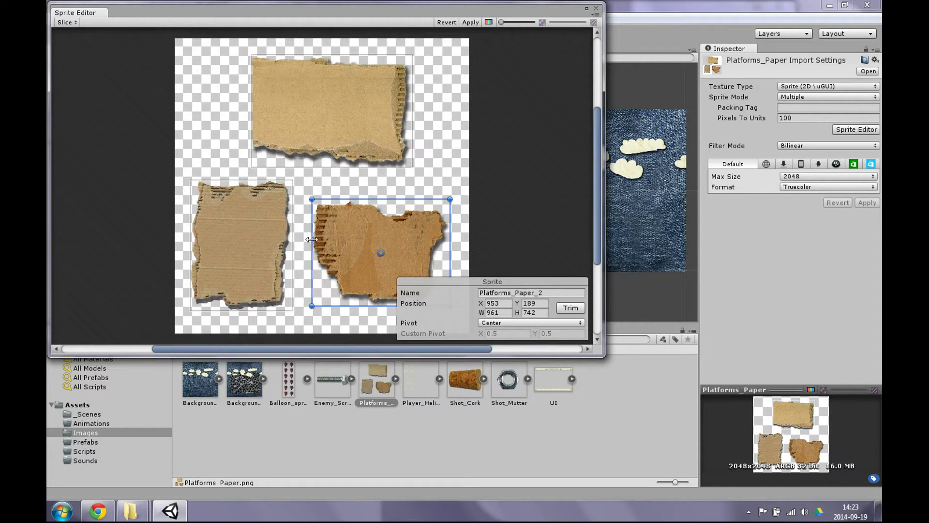
pyautogui.moveTo(307, 239); pyautogui.dragTo(310, 239)
pyautogui.moveTo(450, 239); pyautogui.dragTo(448, 238)
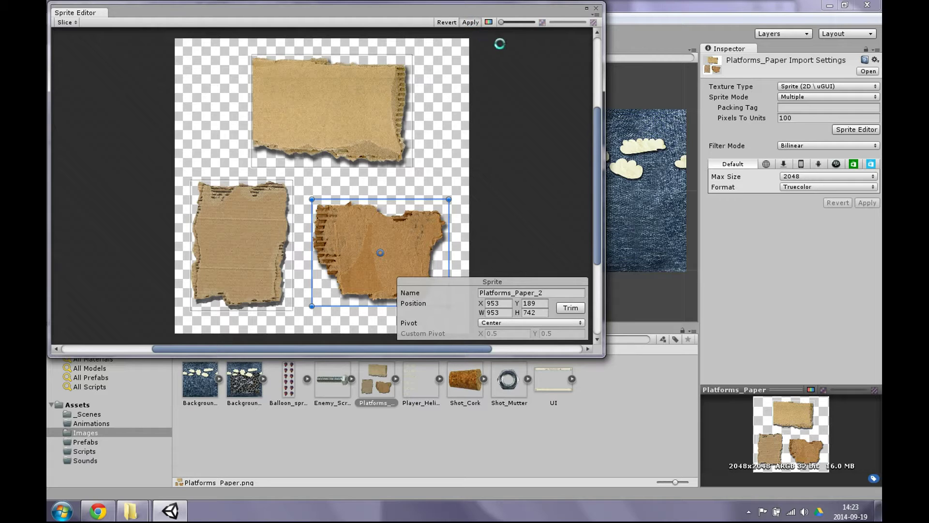
pyautogui.click(596, 9)
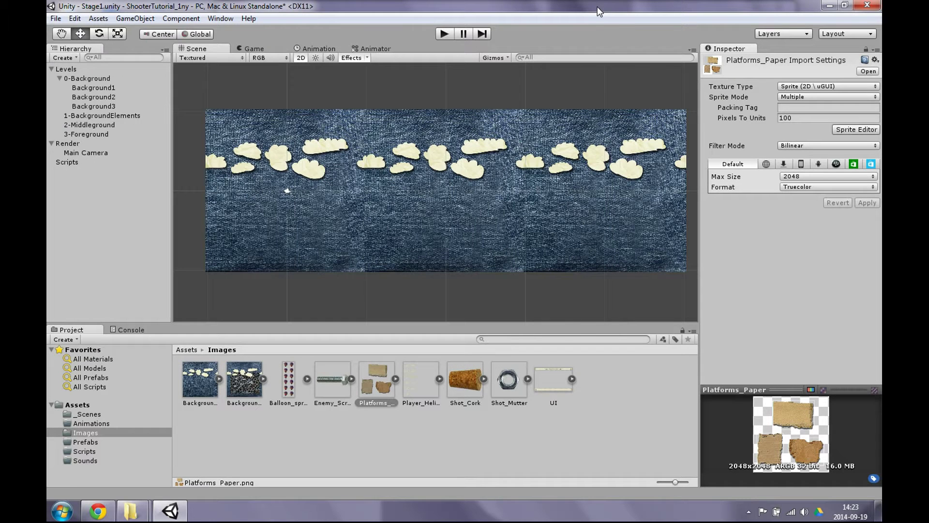
# Step: Drag Platforms_Paper_0, _1 and _2 from the expanded sheet into the scene
pyautogui.click(396, 377)
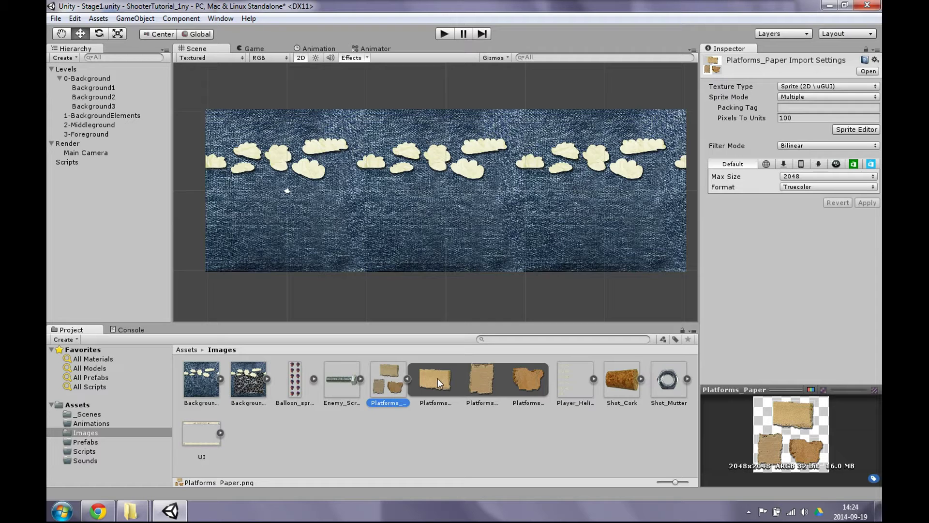
pyautogui.moveTo(438, 378); pyautogui.dragTo(251, 206)
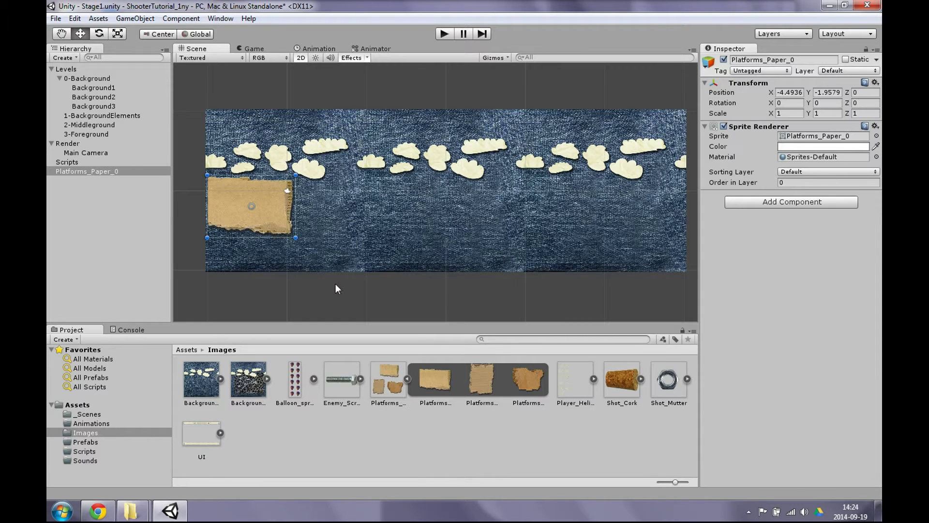
pyautogui.moveTo(482, 378); pyautogui.dragTo(357, 185)
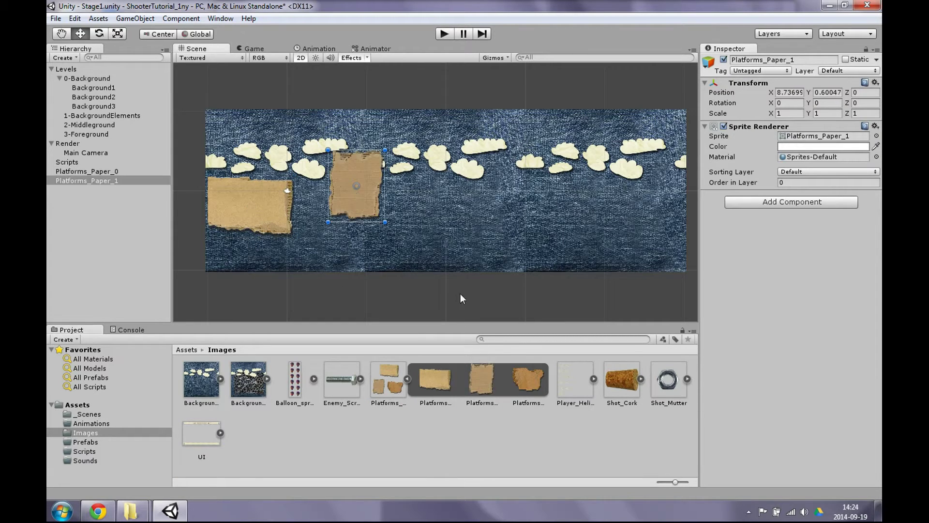
pyautogui.moveTo(527, 378); pyautogui.dragTo(450, 205)
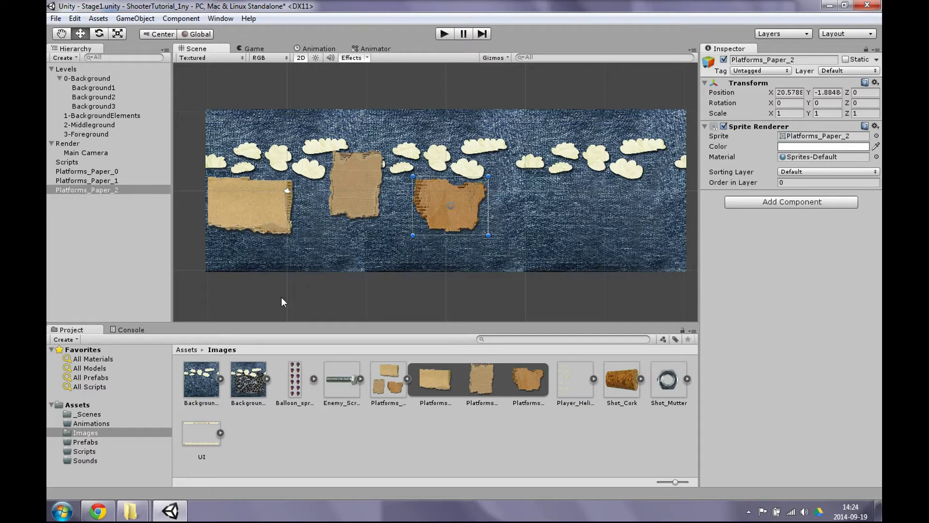
# Step: Shrink each platform to about 0.6 scale and arrange them over the clouds
pyautogui.moveTo(257, 202); pyautogui.dragTo(269, 206)
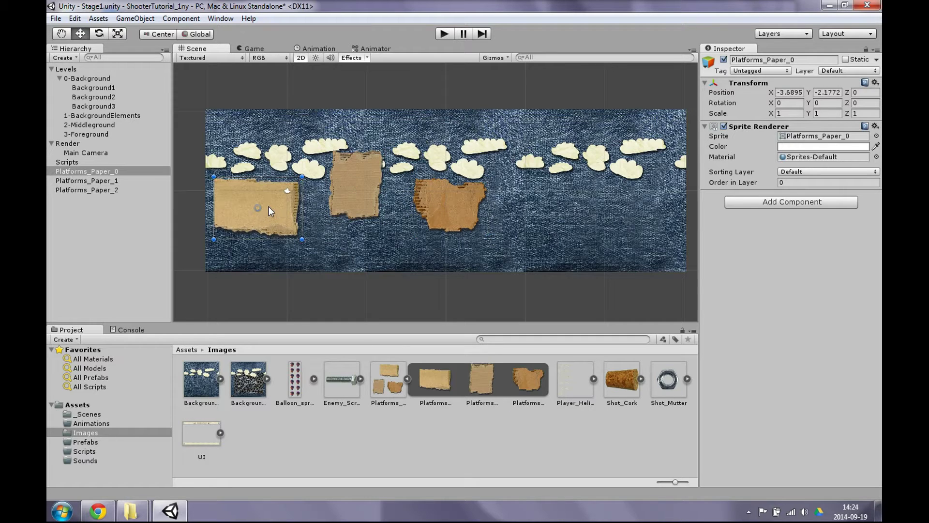
pyautogui.moveTo(302, 177)
pyautogui.mouseDown()
pyautogui.moveTo(267, 207)
pyautogui.moveTo(239, 196)
pyautogui.mouseUp()
pyautogui.click(380, 167)
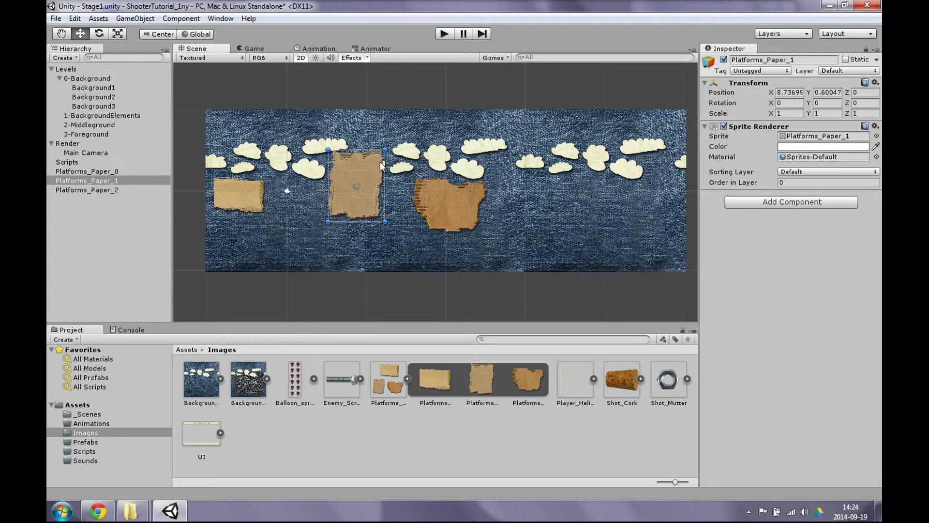
pyautogui.keyDown('shift'); pyautogui.moveTo(378, 150); pyautogui.dragTo(341, 192); pyautogui.keyUp('shift')
pyautogui.click(435, 203)
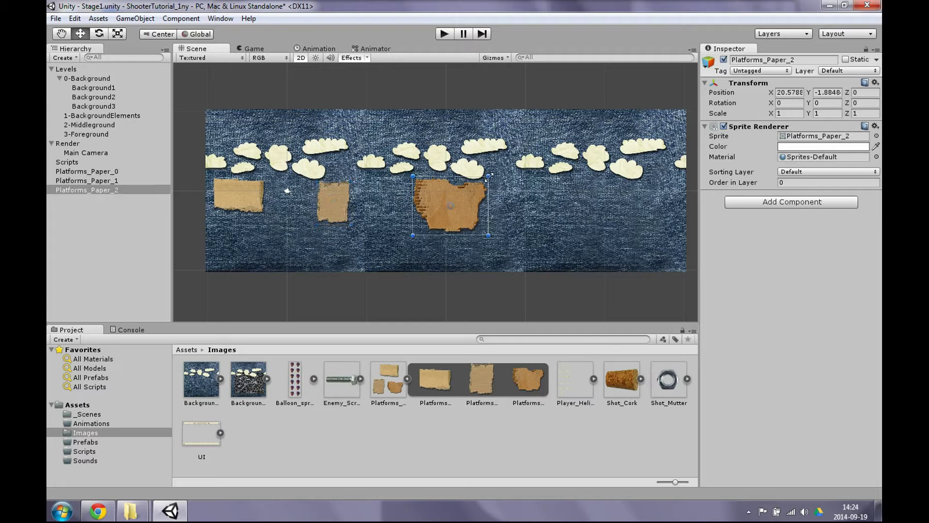
pyautogui.moveTo(488, 175)
pyautogui.keyDown('shift'); pyautogui.mouseDown()
pyautogui.moveTo(463, 197)
pyautogui.moveTo(425, 179)
pyautogui.mouseUp(); pyautogui.keyUp('shift')
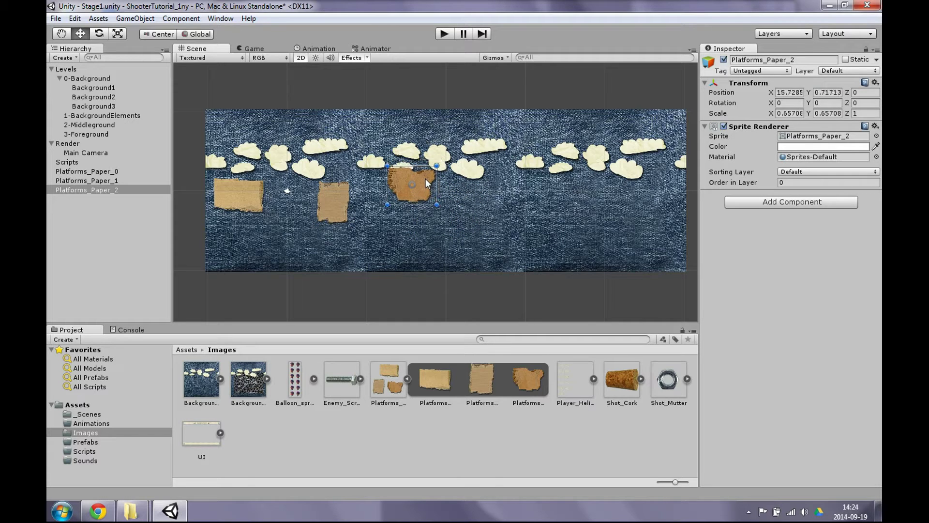
pyautogui.moveTo(327, 198); pyautogui.dragTo(331, 209)
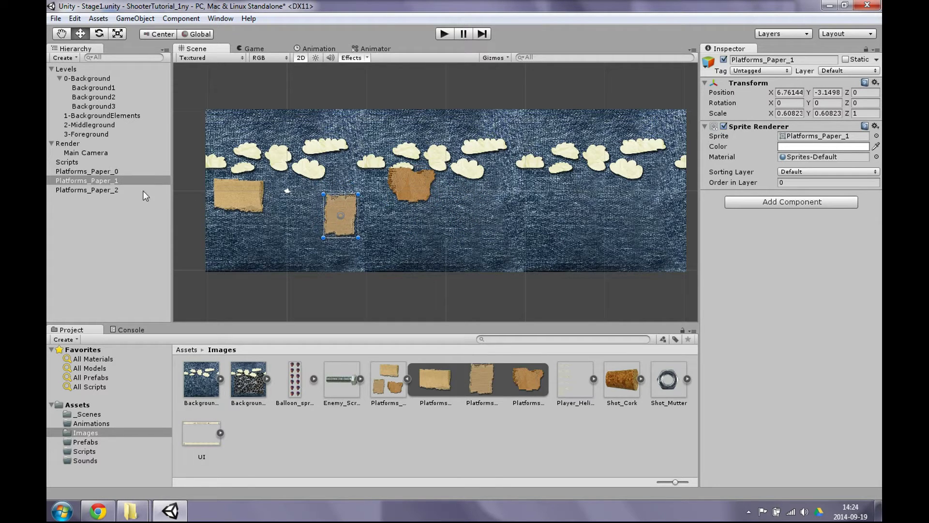
pyautogui.click(105, 172)
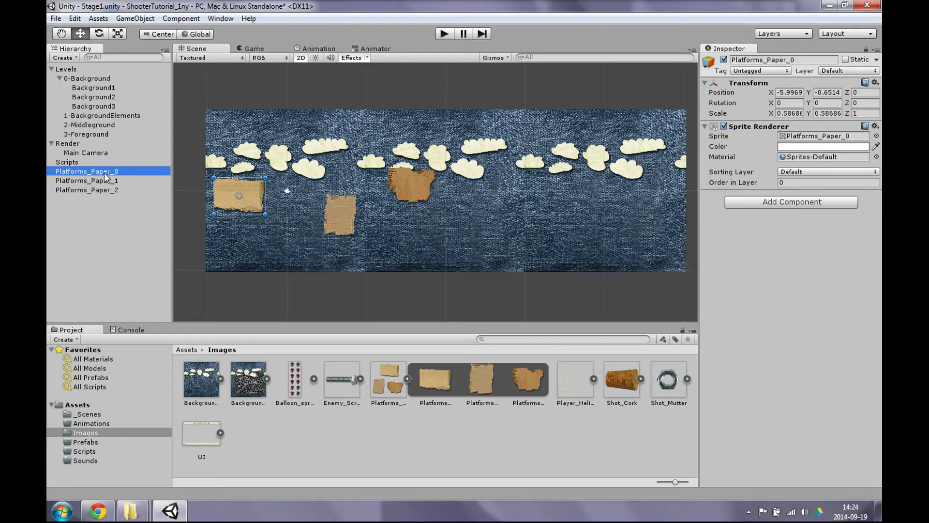
# Step: Rename Platforms_Paper_0, _1 and _2 to Platforms1, Platforms2 and Platforms3
pyautogui.click(105, 175)
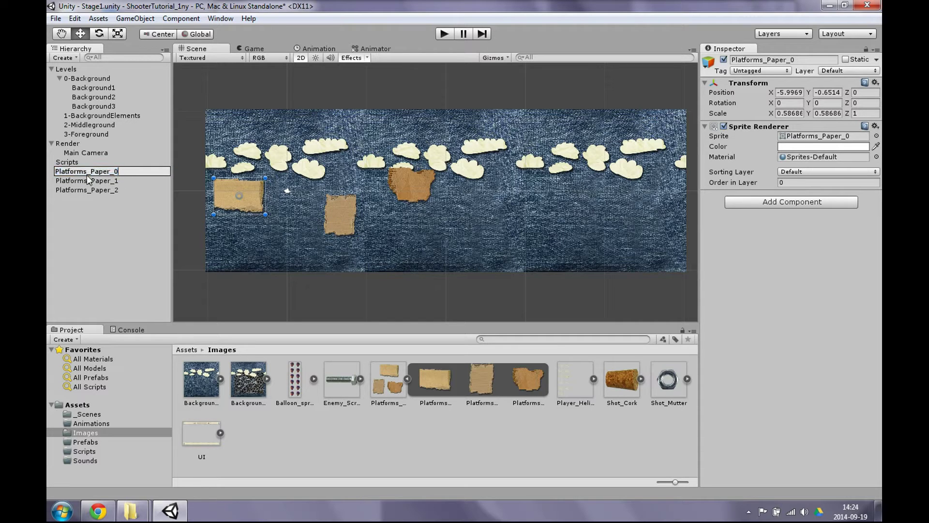
pyautogui.press('BackSpace')
pyautogui.write('1')
pyautogui.hotkey('shift', 'End')
pyautogui.click(99, 181)
pyautogui.click(116, 181)
pyautogui.moveTo(118, 181); pyautogui.dragTo(87, 182)
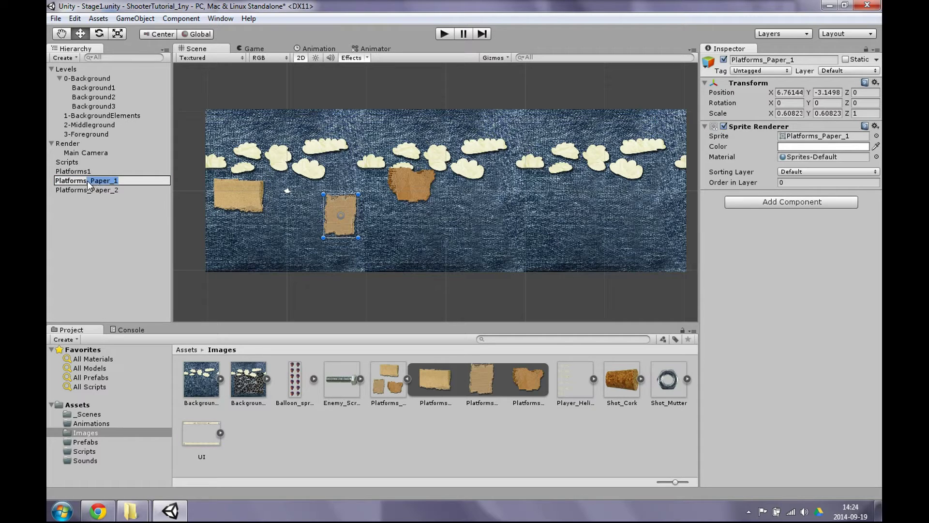
pyautogui.write('2')
pyautogui.doubleClick(114, 191)
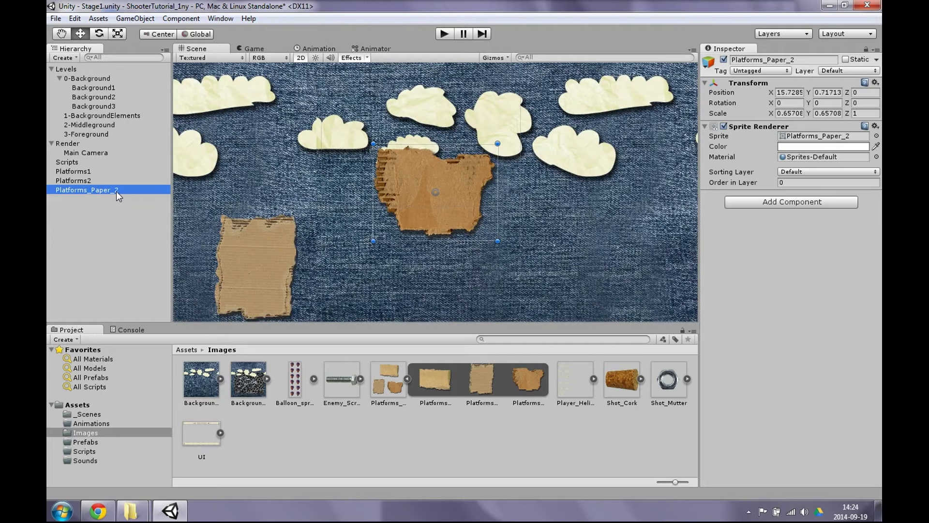
pyautogui.click(116, 190)
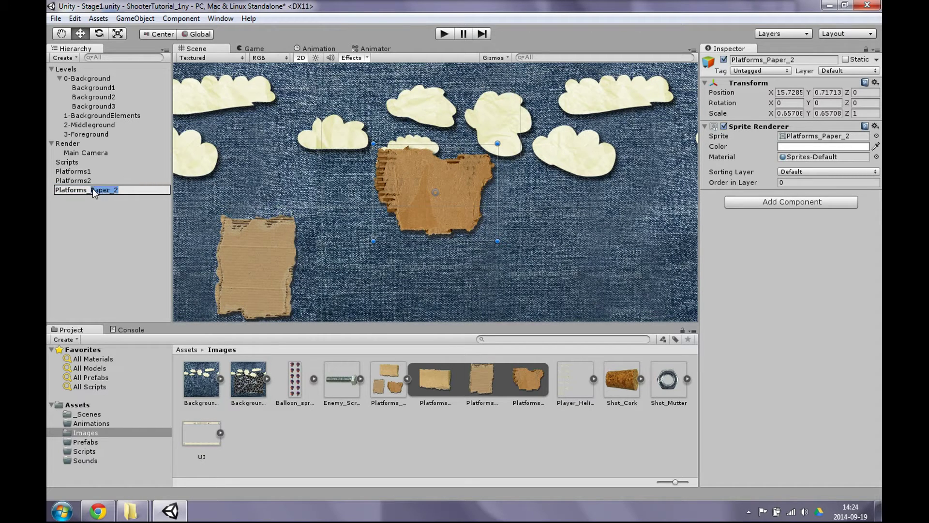
pyautogui.write('3')
pyautogui.click(109, 211)
# Step: Nest Platforms1, Platforms2 and Platforms3 under 2-Middleground
pyautogui.scroll(-3, 341, 180)
pyautogui.scroll(-2, 343, 179)
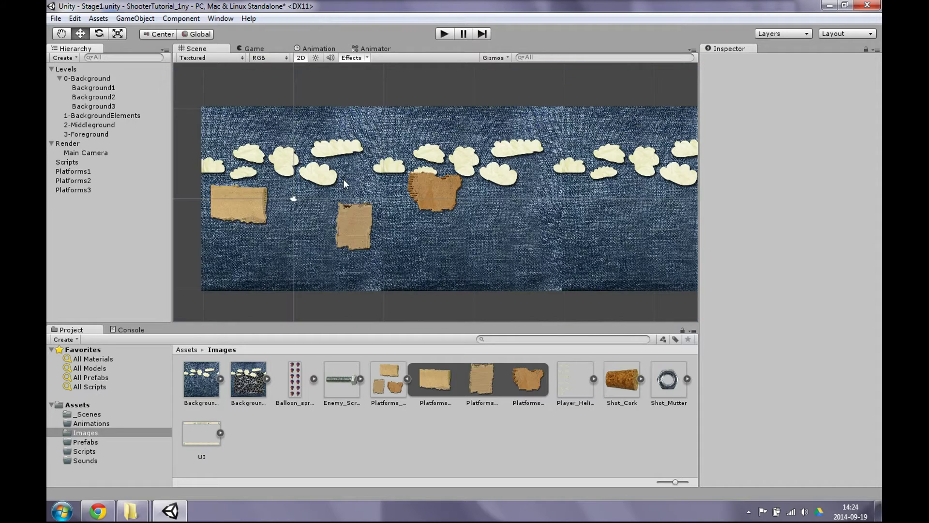
pyautogui.moveTo(83, 174); pyautogui.dragTo(92, 129)
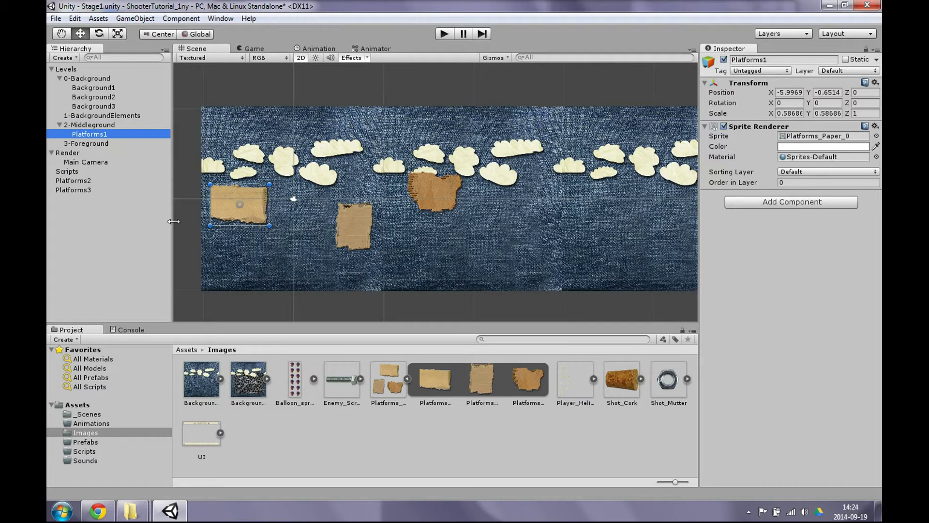
pyautogui.moveTo(76, 182); pyautogui.dragTo(90, 126)
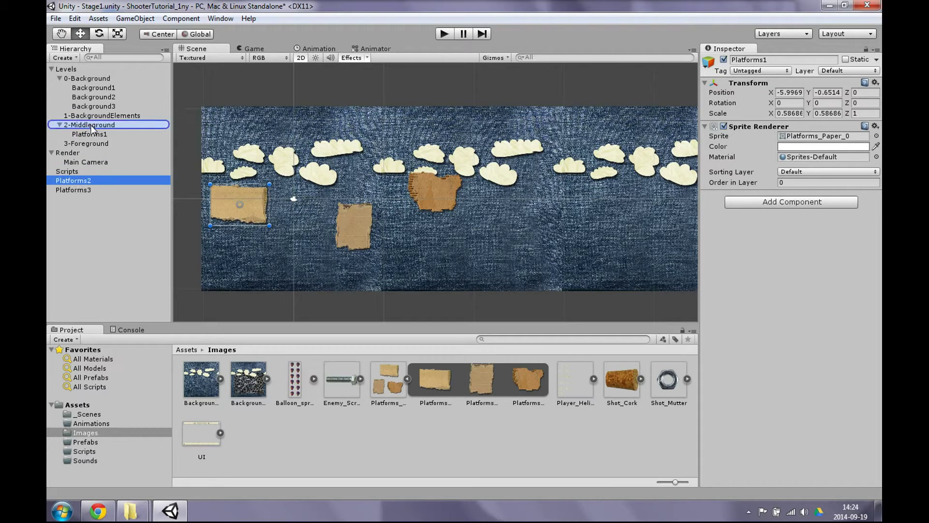
pyautogui.click(70, 190)
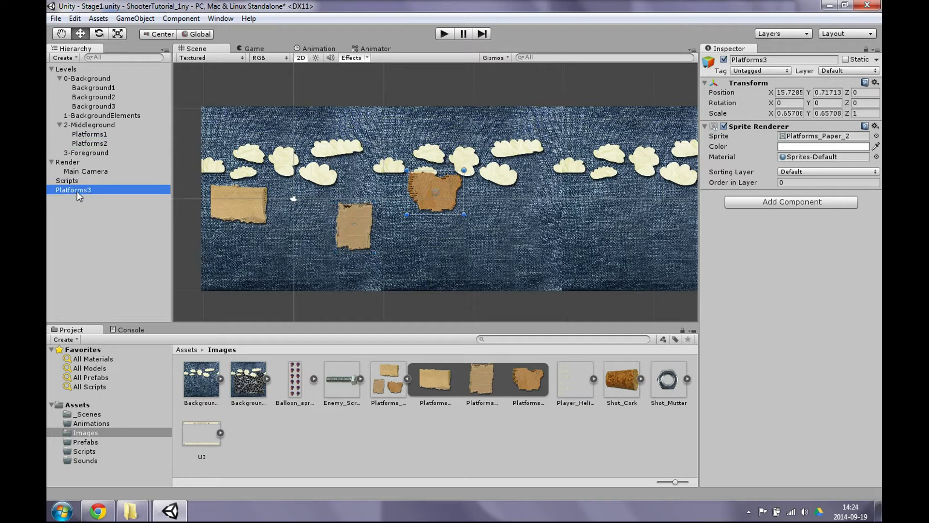
pyautogui.moveTo(71, 189)
pyautogui.mouseDown()
pyautogui.moveTo(93, 128)
pyautogui.moveTo(111, 391)
pyautogui.mouseUp()
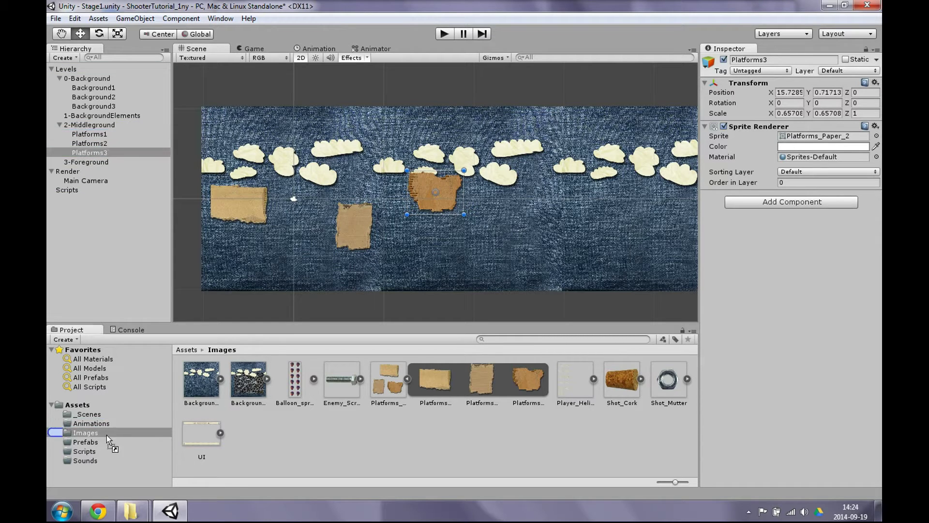
# Step: Save Platforms1, Platforms2 and Platforms3 as prefabs and drop a Platforms3 copy lower left
pyautogui.moveTo(112, 391); pyautogui.dragTo(98, 442)
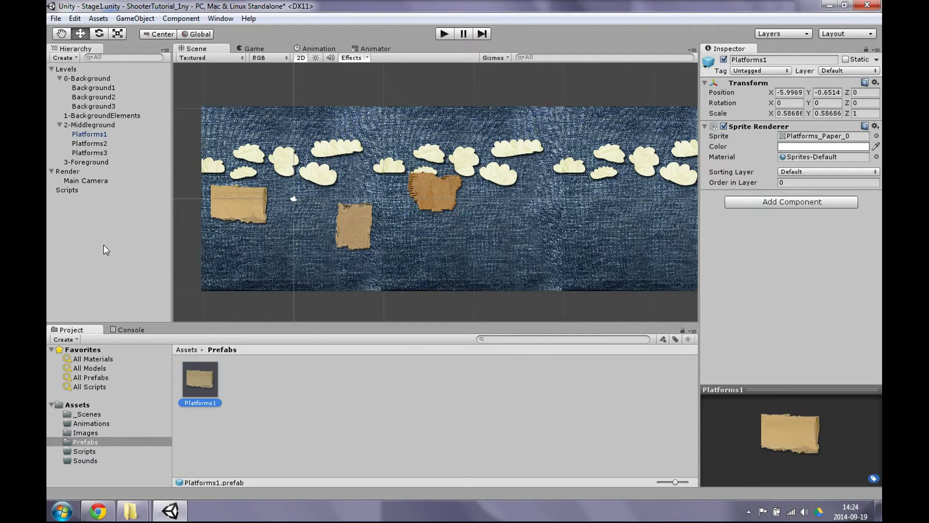
pyautogui.moveTo(92, 141); pyautogui.dragTo(92, 443)
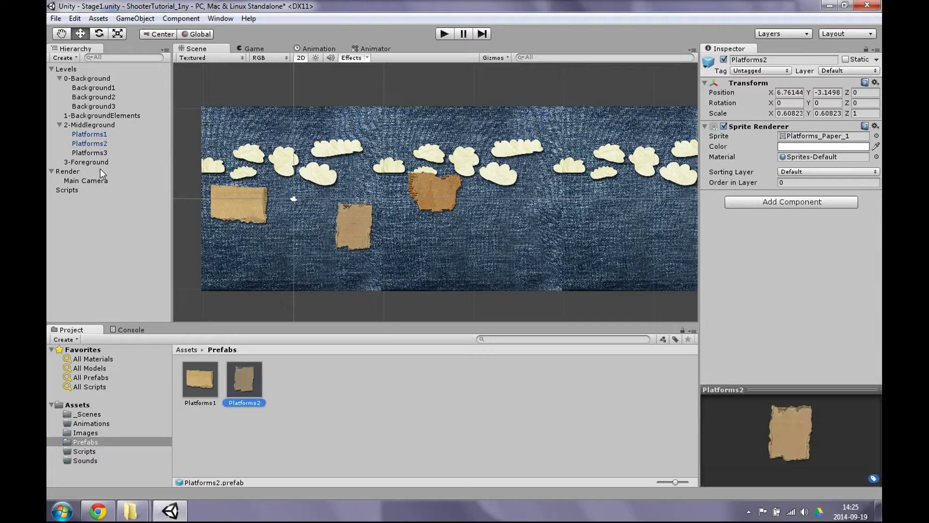
pyautogui.click(99, 152)
pyautogui.moveTo(96, 150); pyautogui.dragTo(97, 442)
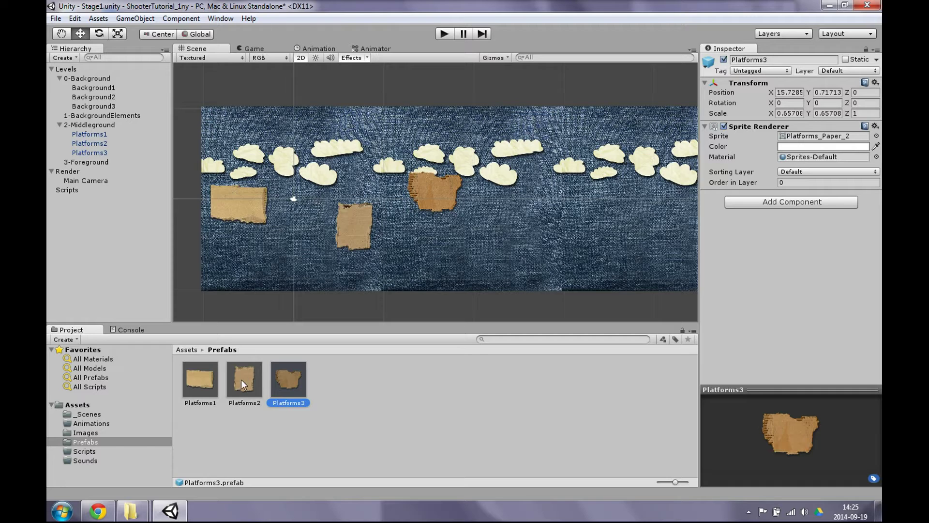
pyautogui.moveTo(283, 356)
pyautogui.mouseDown()
pyautogui.moveTo(310, 216)
pyautogui.moveTo(299, 234)
pyautogui.mouseUp()
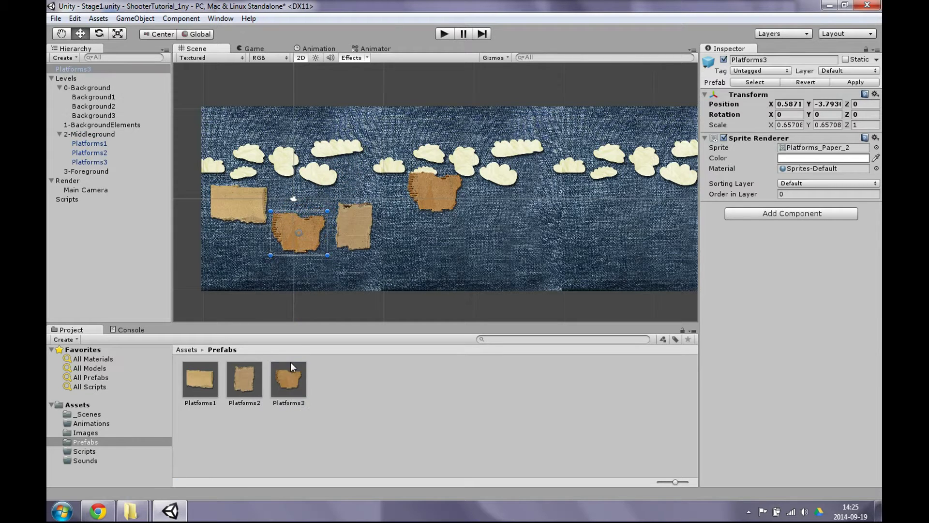
# Step: Place a Platforms2 copy, two Platforms1 copies and another Platforms3 copy across the level's right side
pyautogui.moveTo(234, 377); pyautogui.dragTo(532, 208)
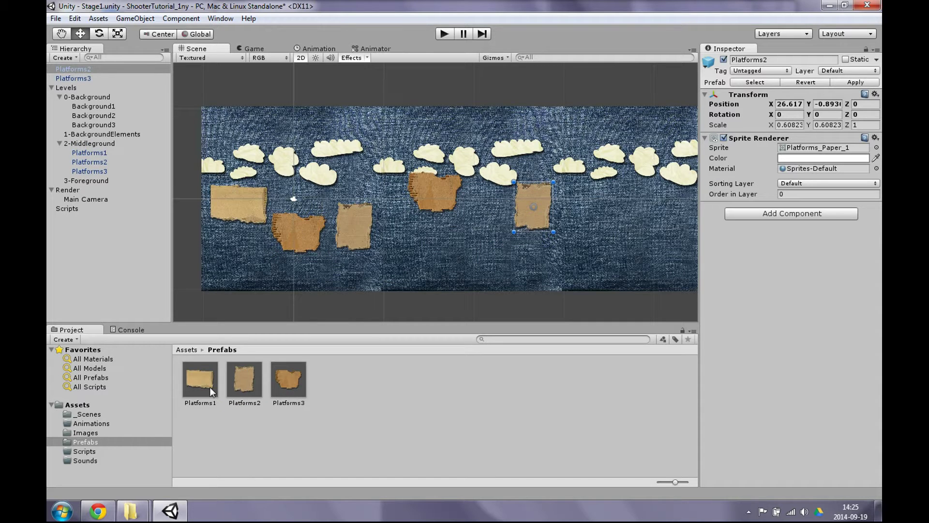
pyautogui.moveTo(210, 387); pyautogui.dragTo(618, 199)
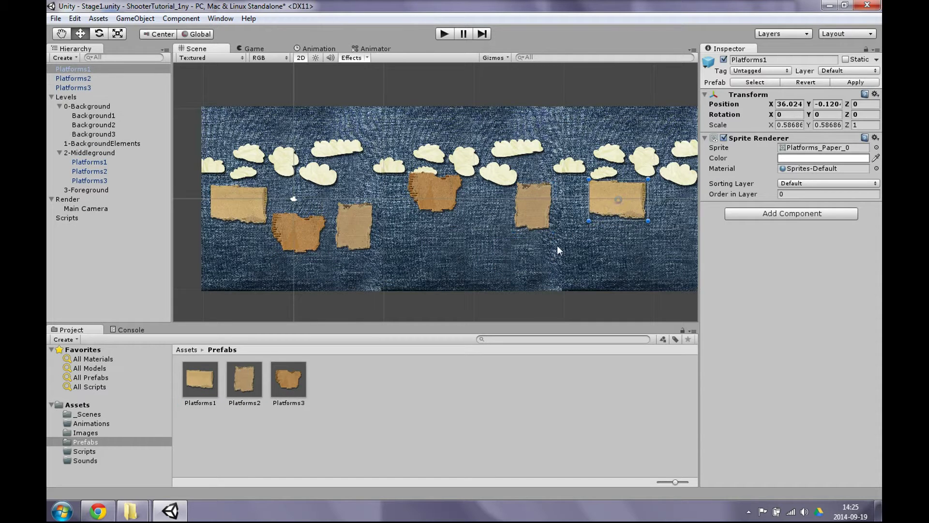
pyautogui.moveTo(539, 235); pyautogui.dragTo(470, 229, button='middle')
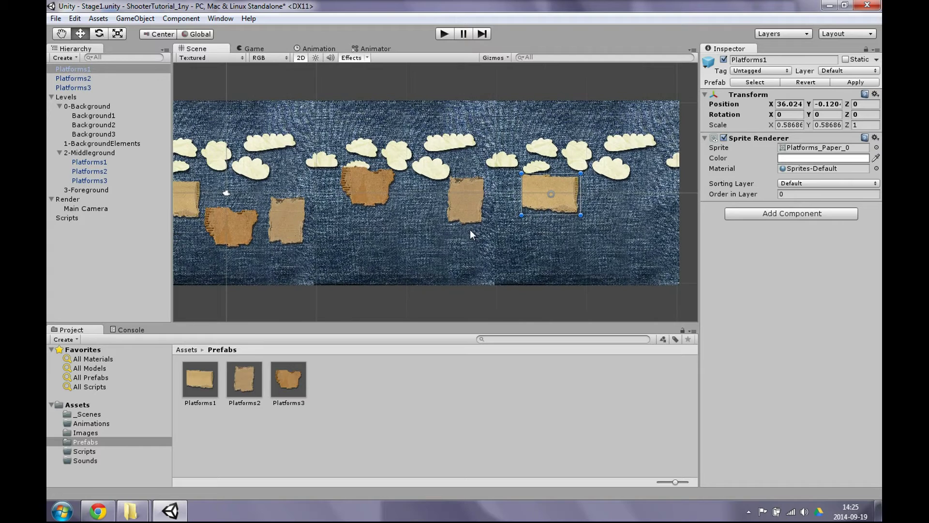
pyautogui.moveTo(208, 377)
pyautogui.mouseDown()
pyautogui.moveTo(639, 214)
pyautogui.moveTo(661, 196)
pyautogui.moveTo(656, 220)
pyautogui.moveTo(656, 205)
pyautogui.mouseUp()
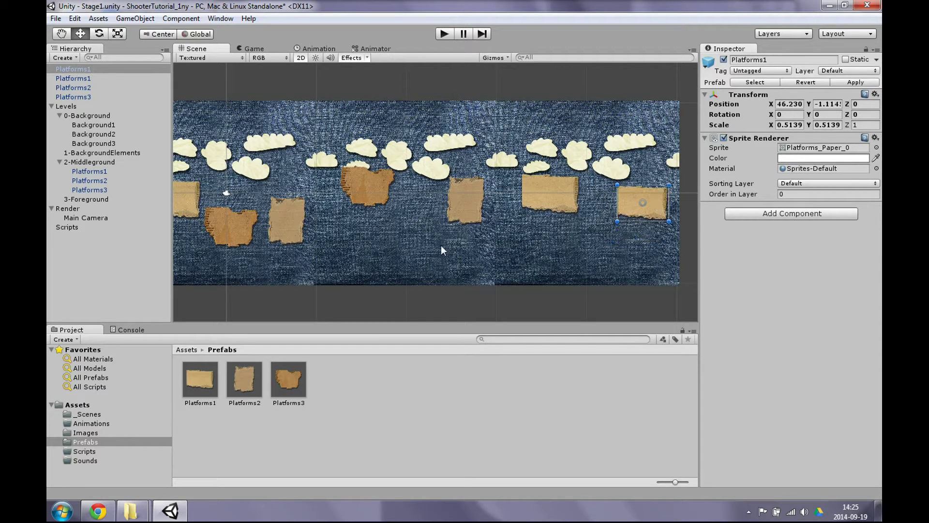
pyautogui.moveTo(298, 376)
pyautogui.mouseDown()
pyautogui.moveTo(534, 249)
pyautogui.moveTo(517, 228)
pyautogui.mouseUp()
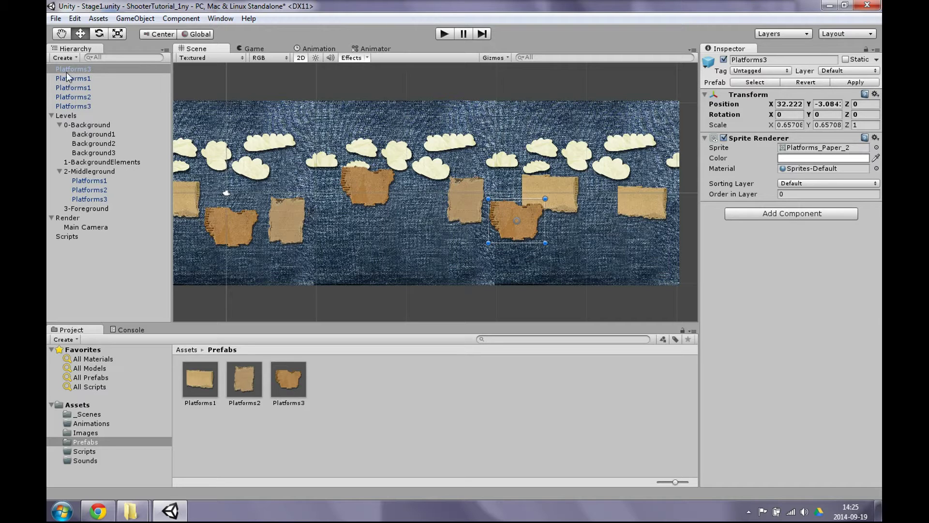
# Step: Move the five loose platform copies under 2-Middleground and save the scene
pyautogui.moveTo(67, 72); pyautogui.dragTo(105, 171)
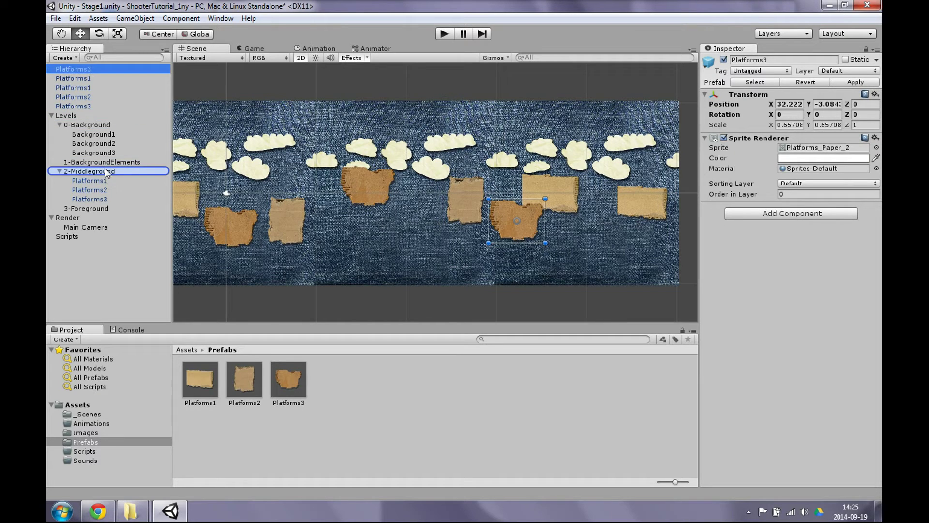
pyautogui.moveTo(83, 70); pyautogui.dragTo(102, 164)
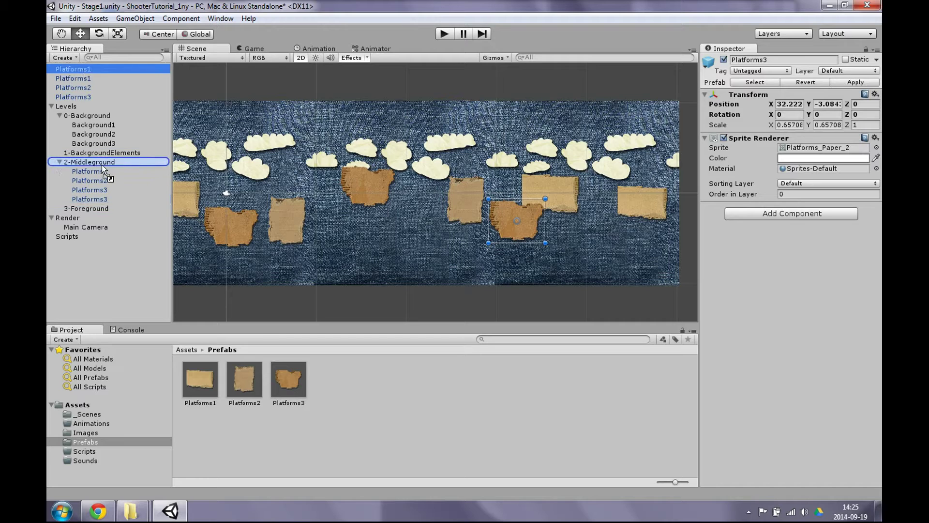
pyautogui.moveTo(71, 70); pyautogui.dragTo(95, 152)
pyautogui.moveTo(86, 68); pyautogui.dragTo(101, 143)
pyautogui.moveTo(74, 67); pyautogui.dragTo(92, 134)
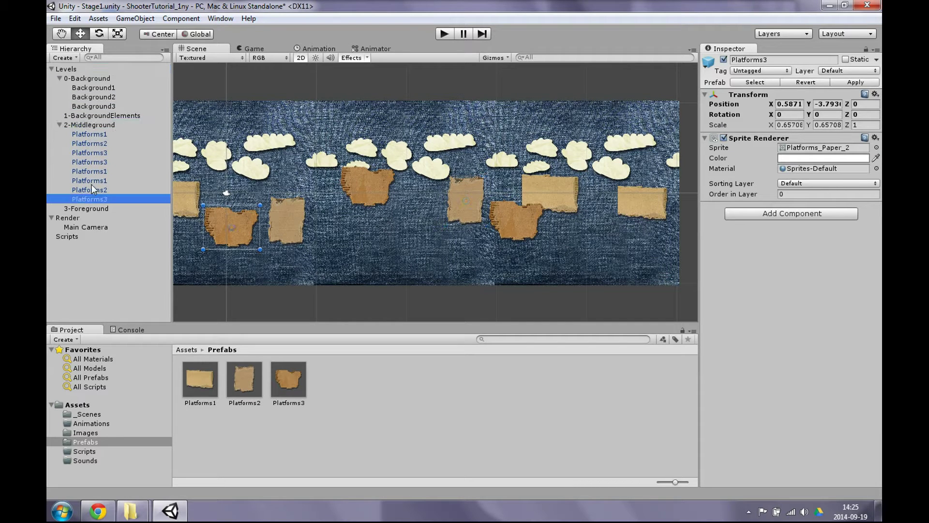
pyautogui.click(92, 126)
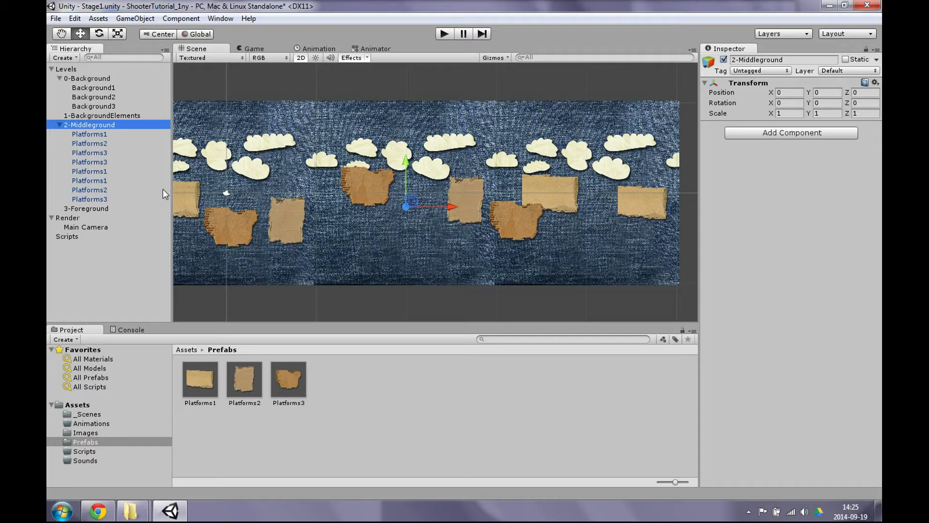
pyautogui.hotkey('ctrl', 's')
# Step: Set 0-Background's Position Z to 10 and 2-Middleground's Position Z to 5
pyautogui.click(94, 77)
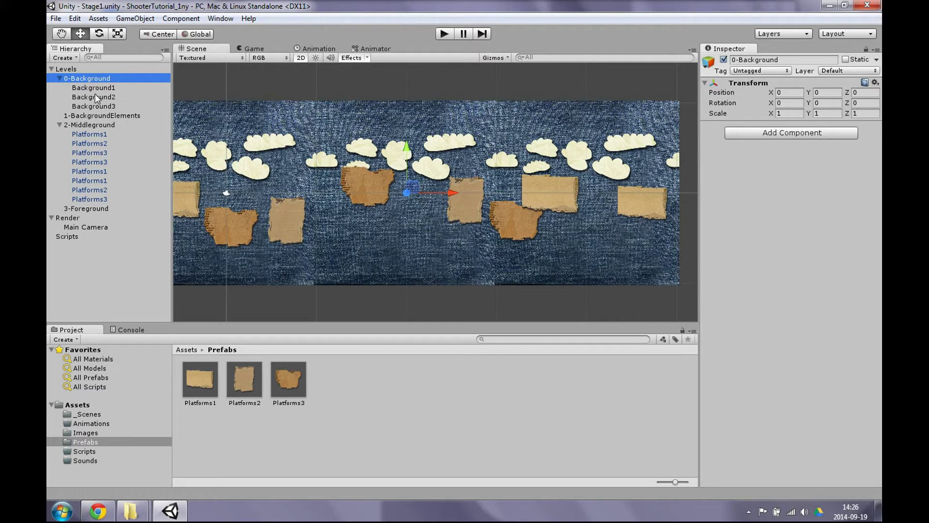
pyautogui.click(863, 93)
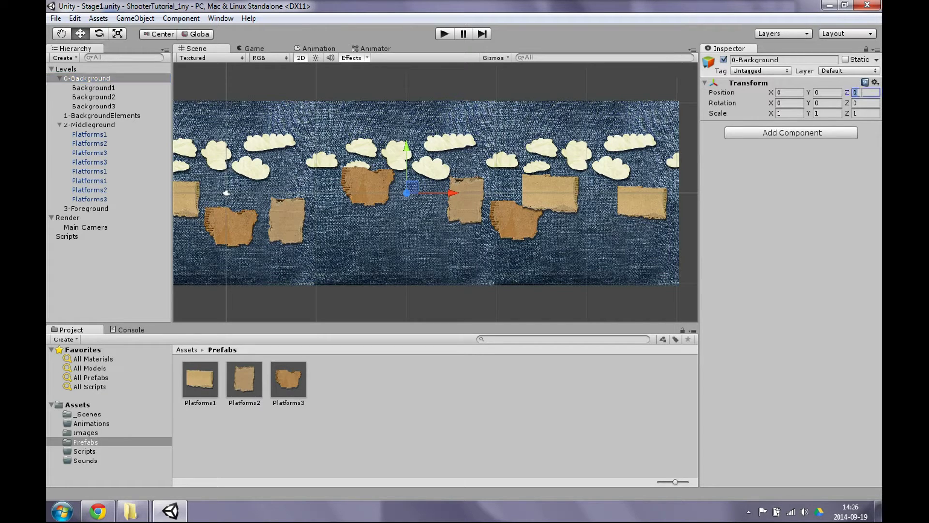
pyautogui.write('10')
pyautogui.click(92, 126)
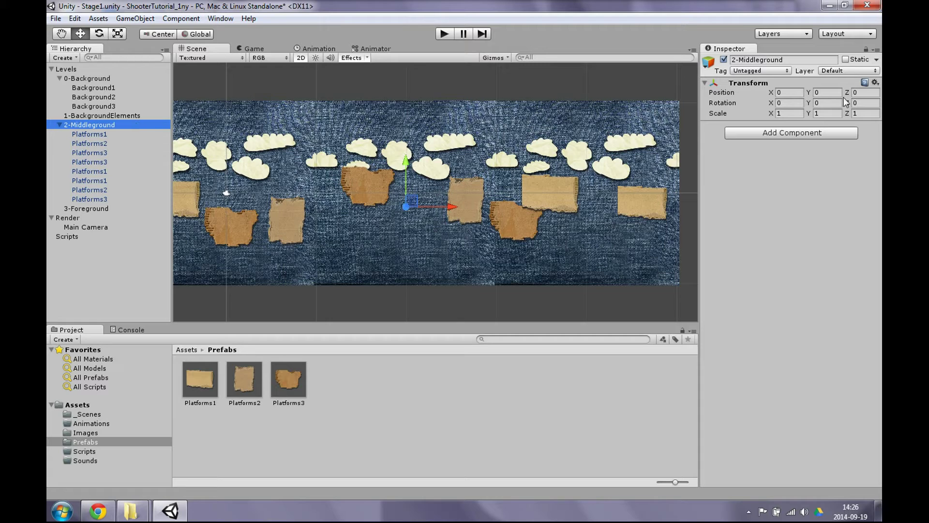
pyautogui.click(862, 92)
pyautogui.write('5')
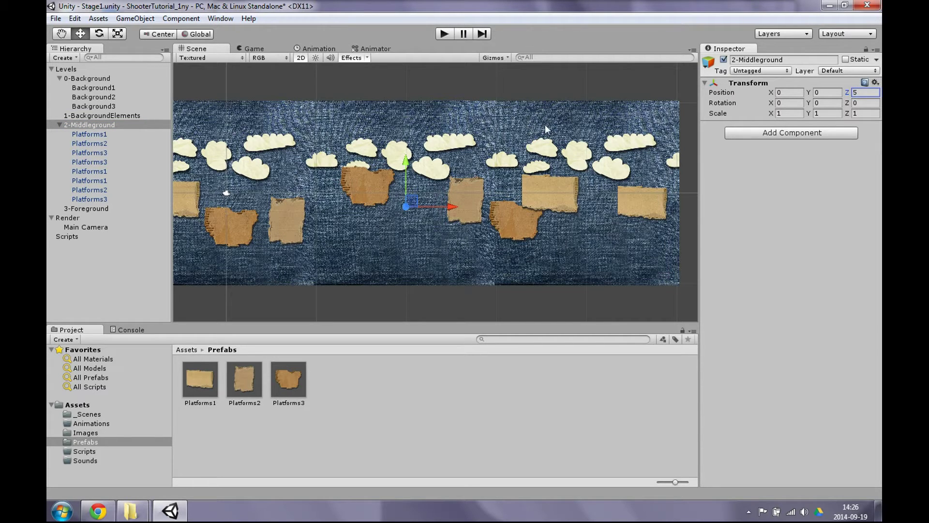
pyautogui.click(101, 208)
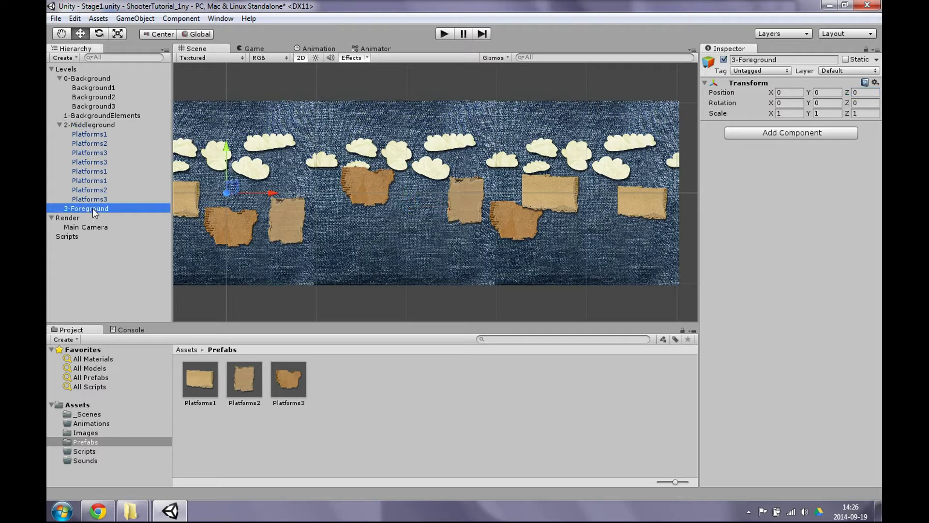
pyautogui.click(301, 57)
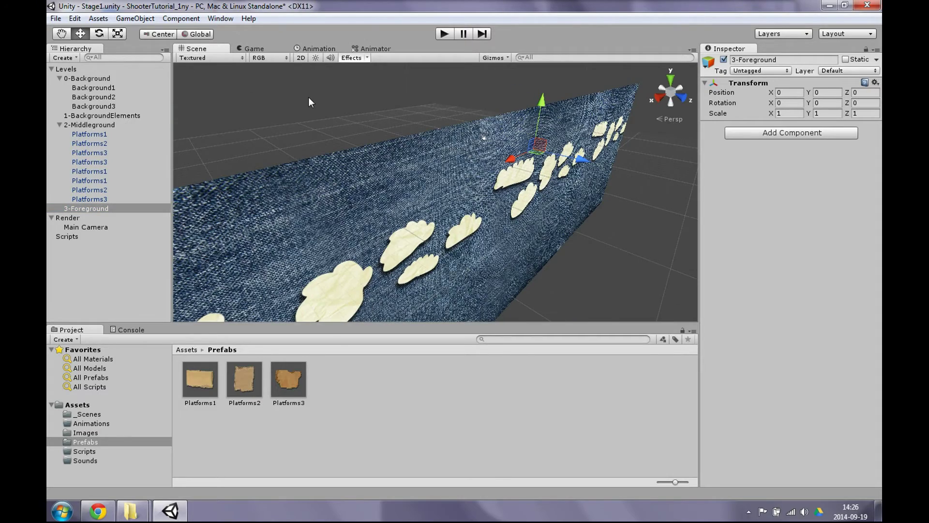
pyautogui.moveTo(294, 154)
pyautogui.keyDown('alt'); pyautogui.mouseDown()
pyautogui.moveTo(533, 272)
pyautogui.moveTo(550, 136)
pyautogui.moveTo(447, 141)
pyautogui.moveTo(594, 149)
pyautogui.mouseUp(); pyautogui.keyUp('alt')
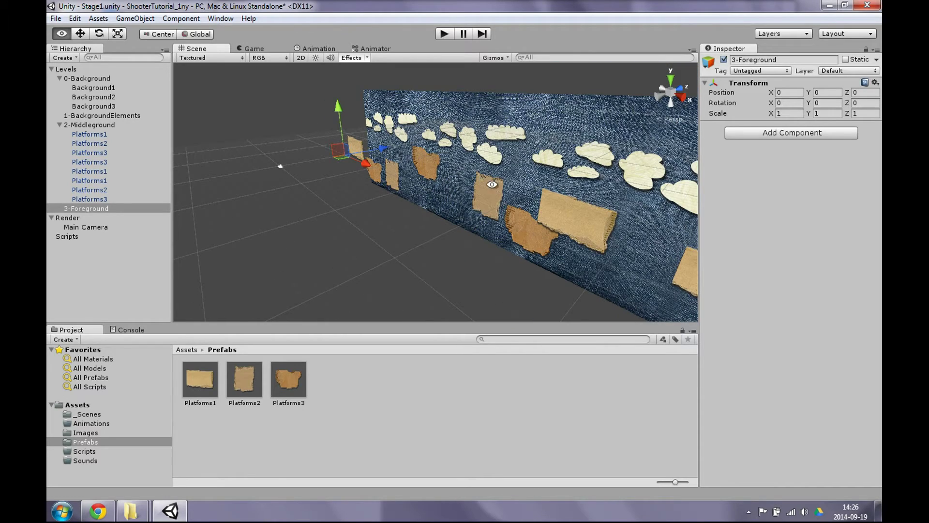
pyautogui.moveTo(530, 160)
pyautogui.keyDown('alt'); pyautogui.mouseDown()
pyautogui.moveTo(586, 141)
pyautogui.moveTo(414, 163)
pyautogui.moveTo(460, 160)
pyautogui.mouseUp(); pyautogui.keyUp('alt')
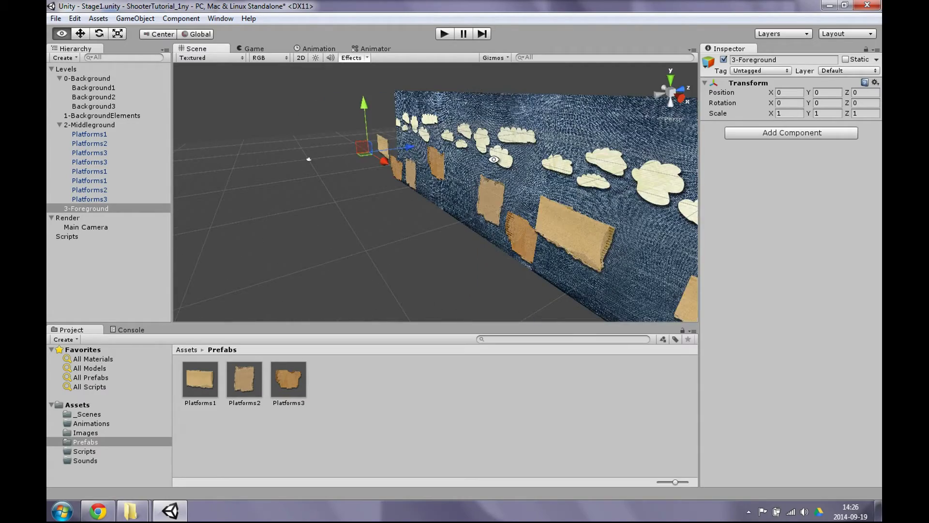
pyautogui.click(301, 57)
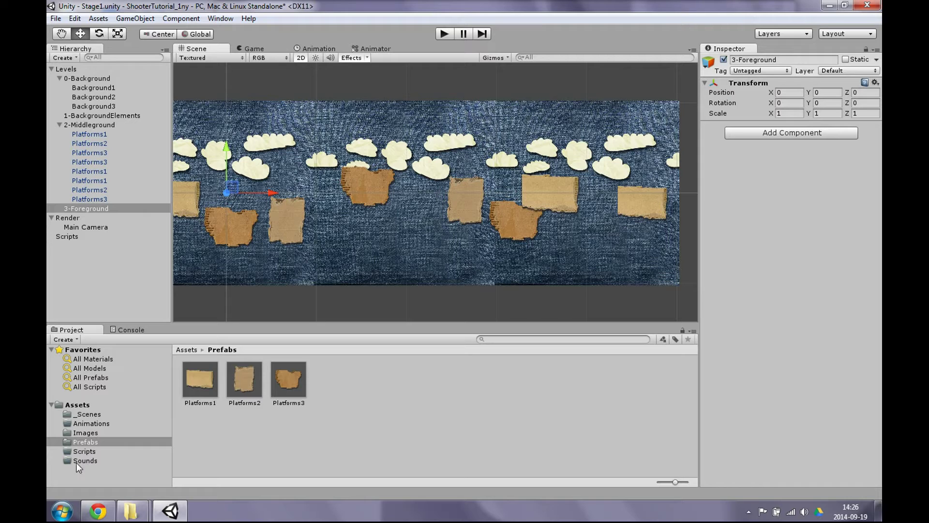
# Step: Show Player_Helicopter's details in the Images folder: a 3072 x 3072, 1,37 MB PNG
pyautogui.click(91, 433)
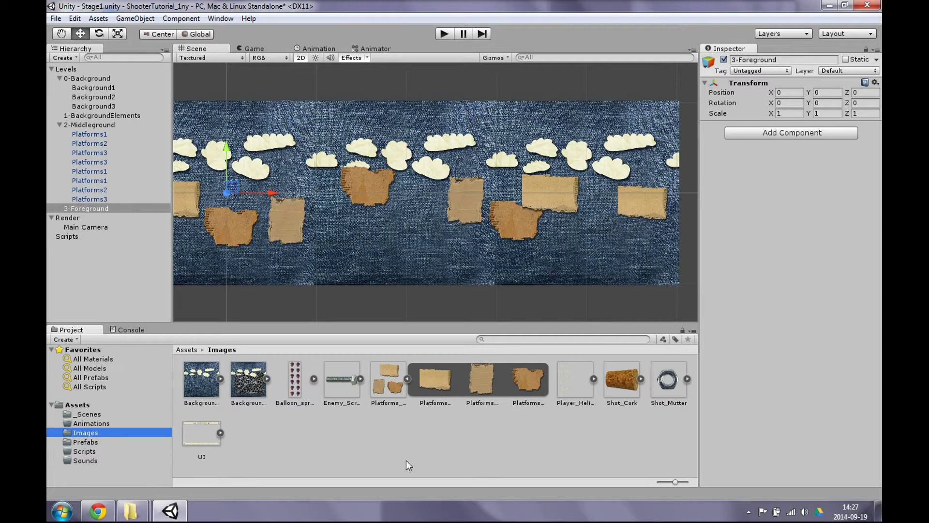
pyautogui.click(567, 385)
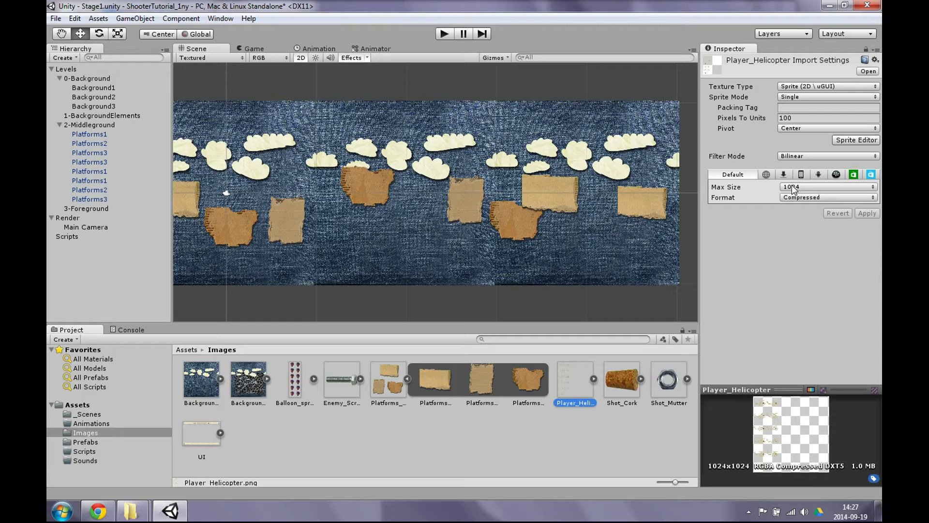
pyautogui.moveTo(130, 511)
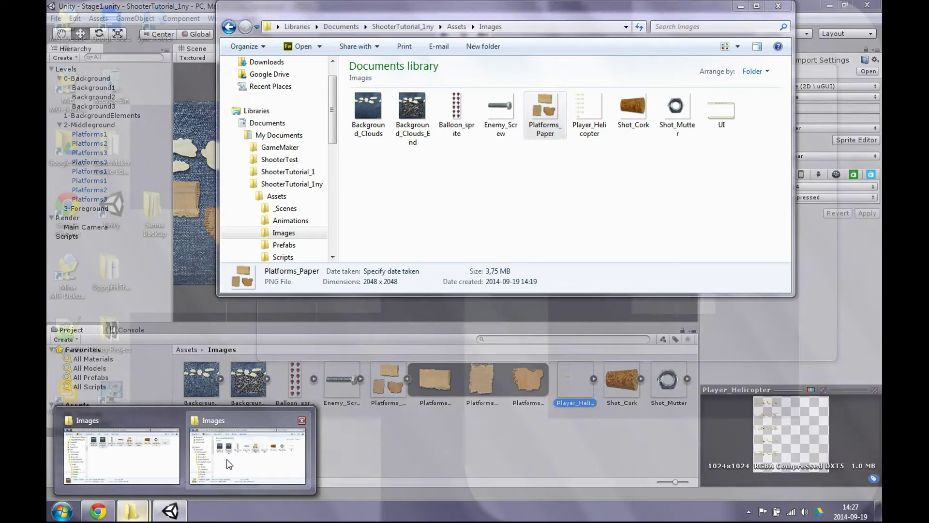
pyautogui.click(226, 458)
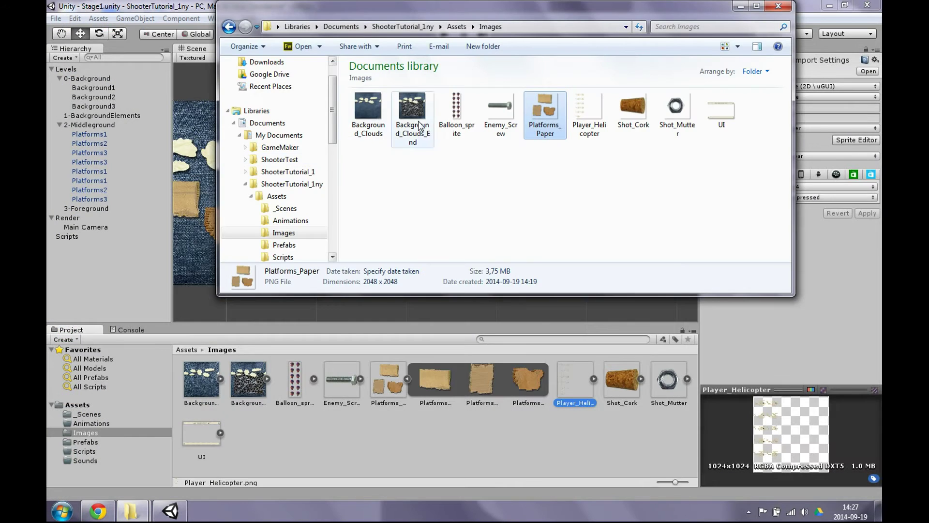
pyautogui.click(589, 113)
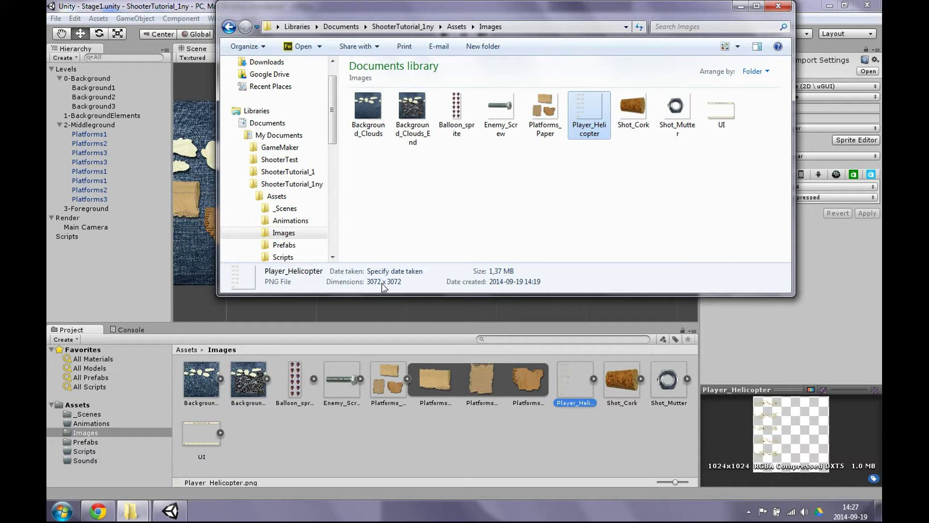
# Step: Reimport Player_Helicopter with Max Size 4096 and Truecolor format
pyautogui.click(840, 249)
pyautogui.click(811, 188)
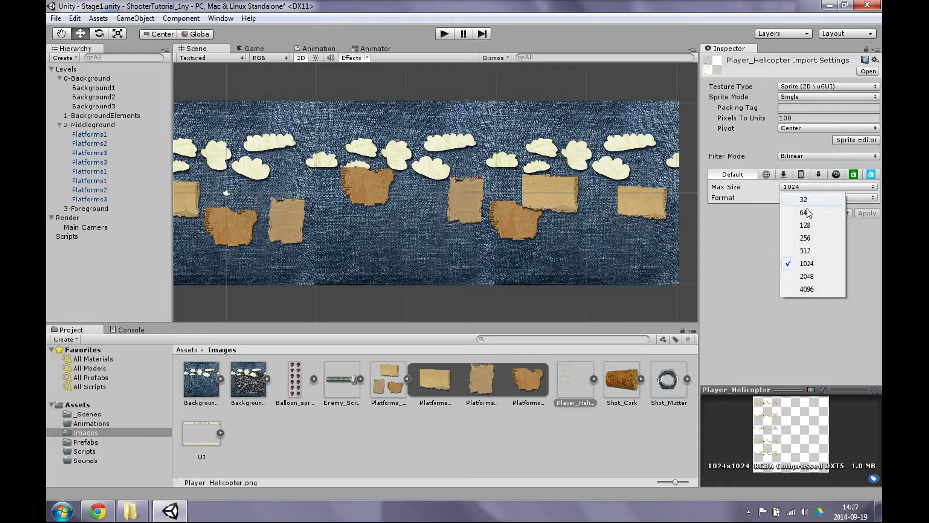
pyautogui.click(808, 295)
pyautogui.click(849, 198)
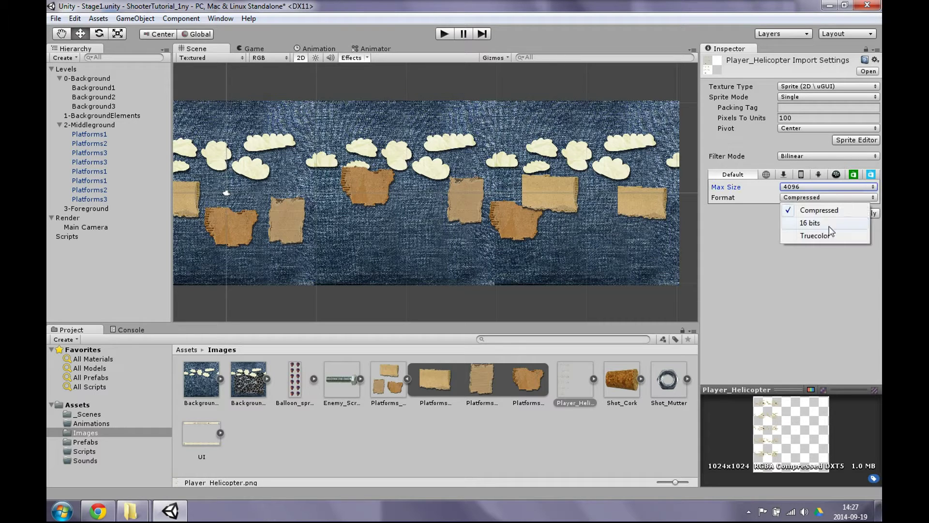
pyautogui.click(827, 233)
pyautogui.click(864, 213)
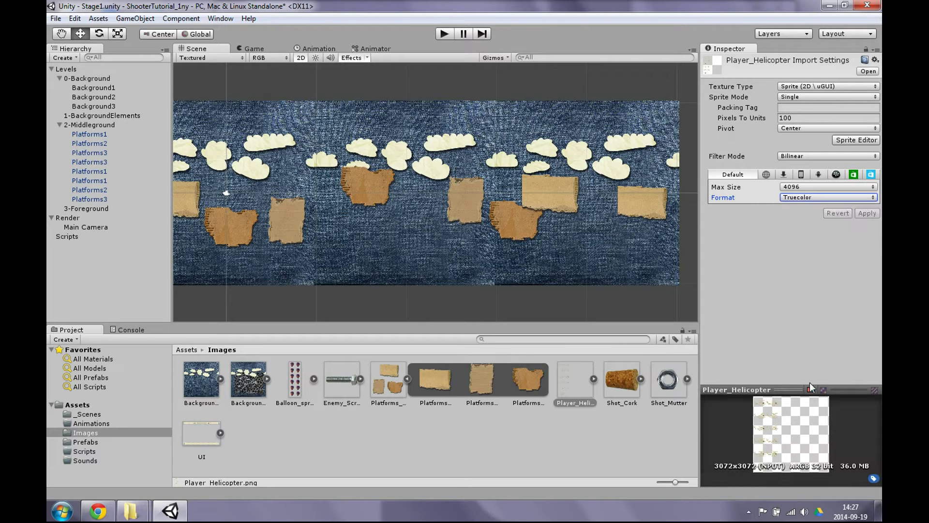
# Step: Set Sprite Mode to Multiple and open the sheet in the Sprite Editor
pyautogui.click(822, 97)
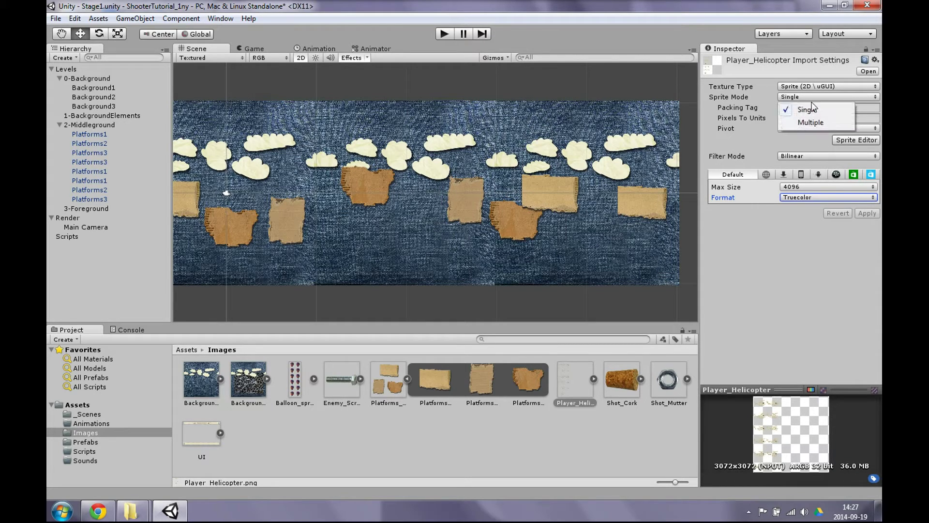
pyautogui.click(803, 122)
pyautogui.click(852, 130)
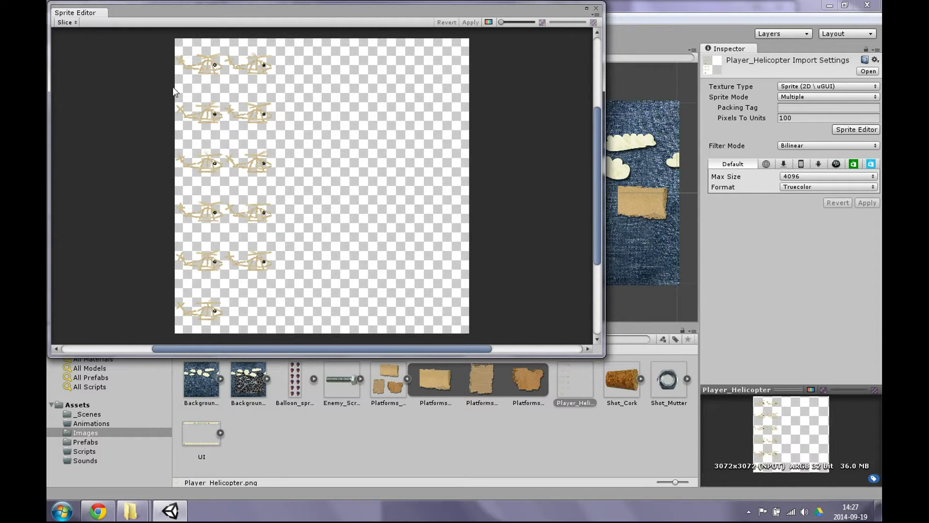
# Step: Grid-slice the helicopter sheet at 512 x 512 pixels, close the Sprite Editor and apply
pyautogui.click(63, 23)
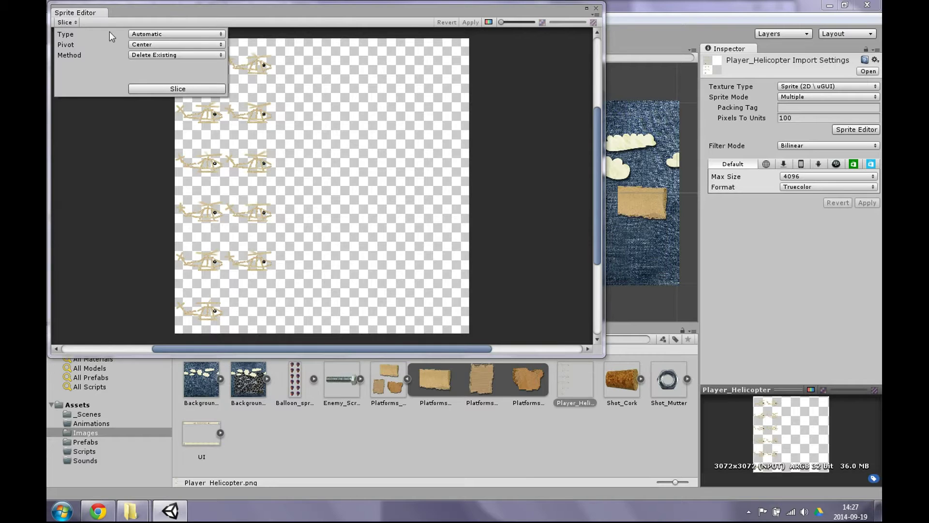
pyautogui.click(157, 35)
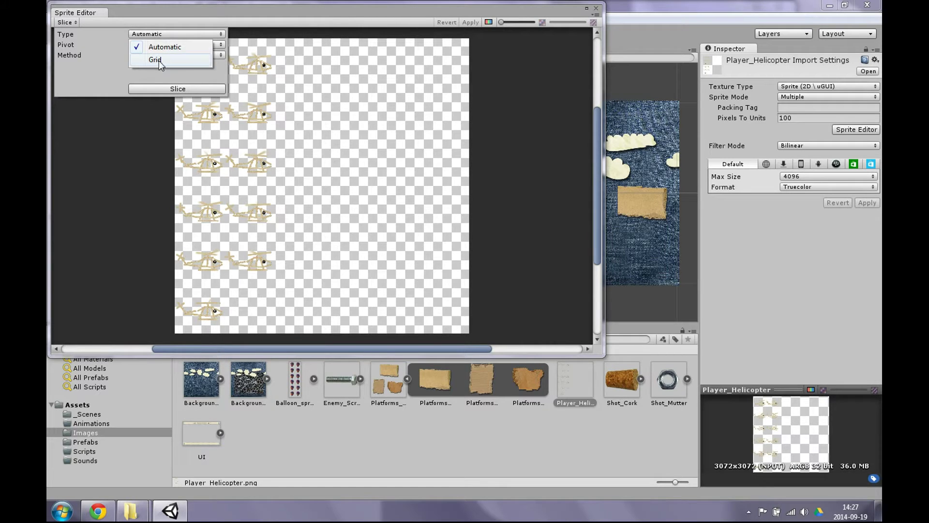
pyautogui.click(159, 58)
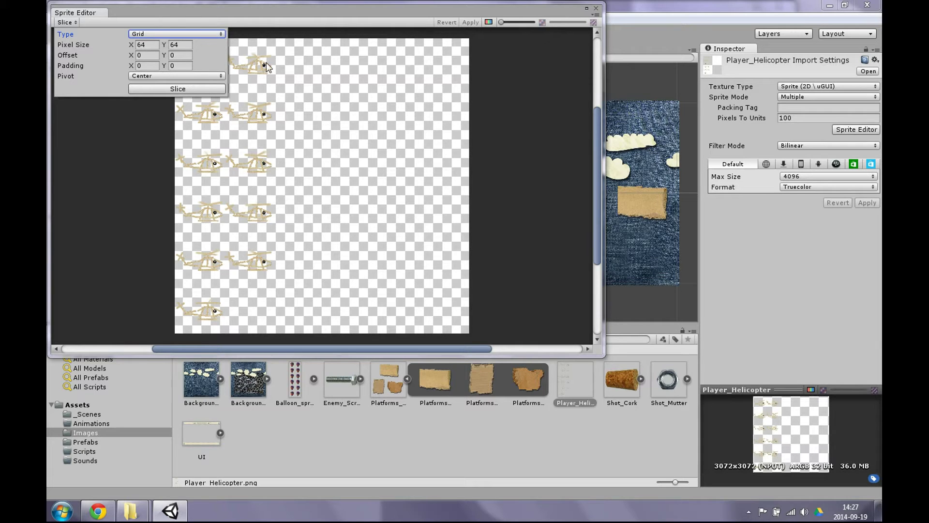
pyautogui.click(150, 45)
pyautogui.write('2')
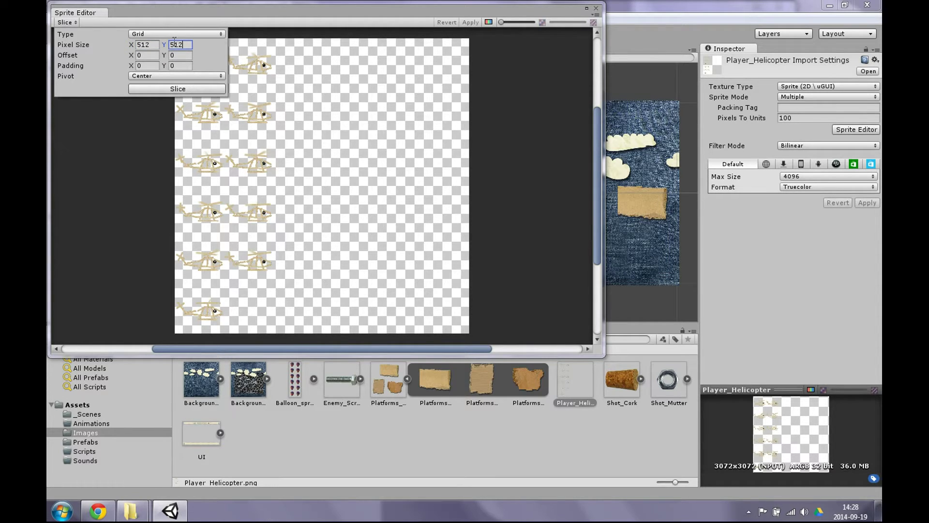
pyautogui.click(193, 87)
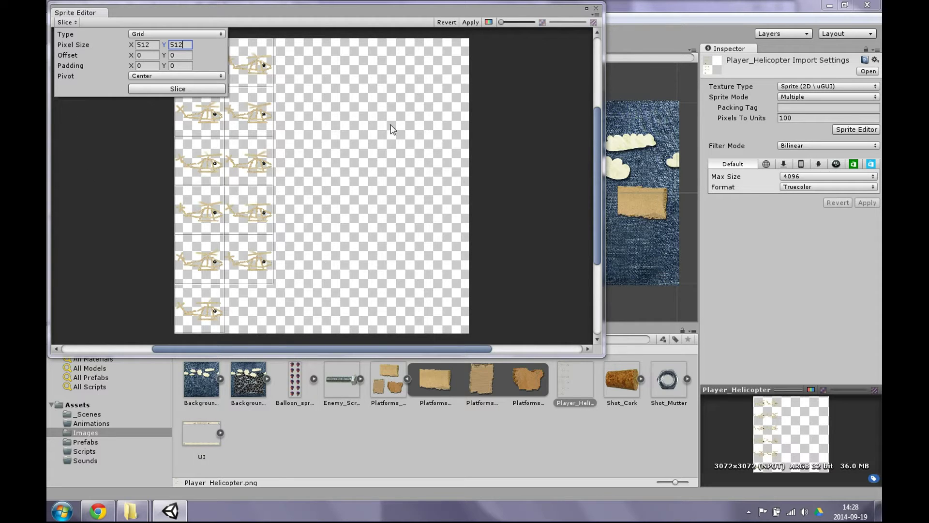
pyautogui.click(596, 9)
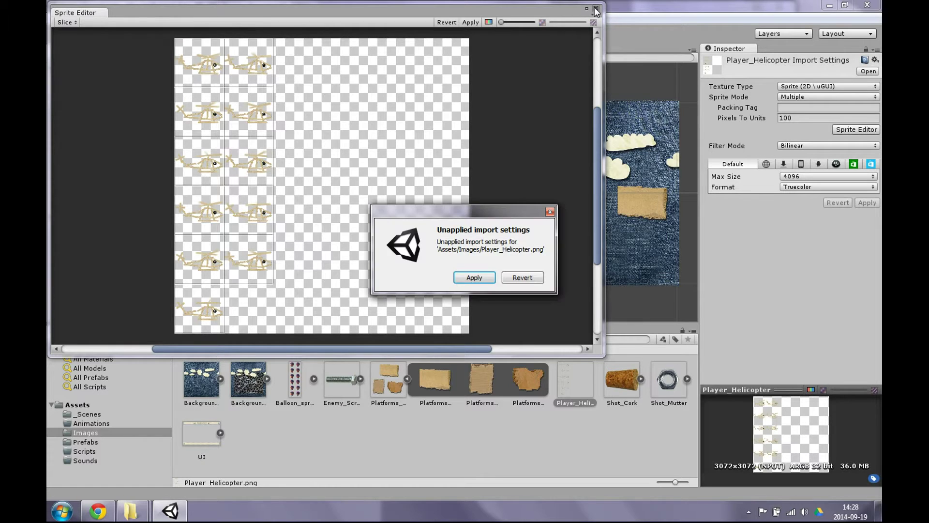
pyautogui.click(474, 278)
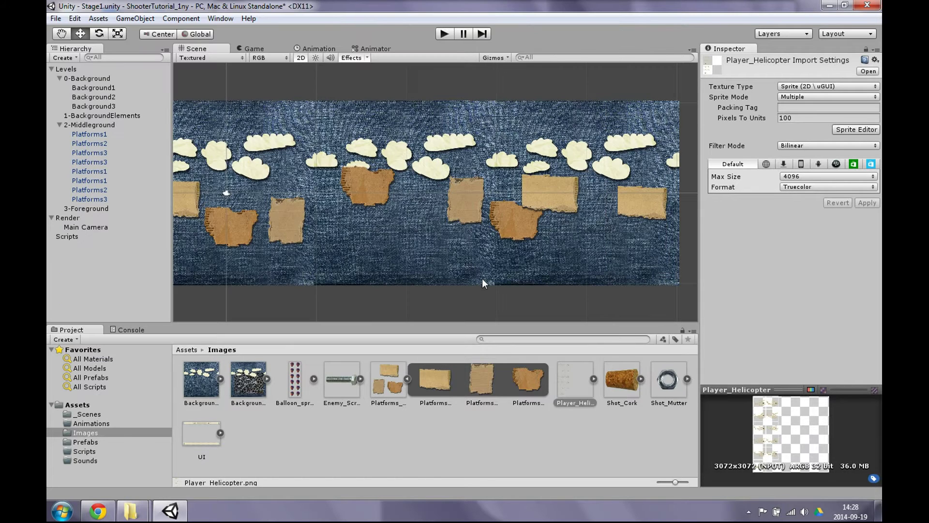
# Step: Drag all 11 Player_Helicopter sprites into the Scene as an animation
pyautogui.click(593, 379)
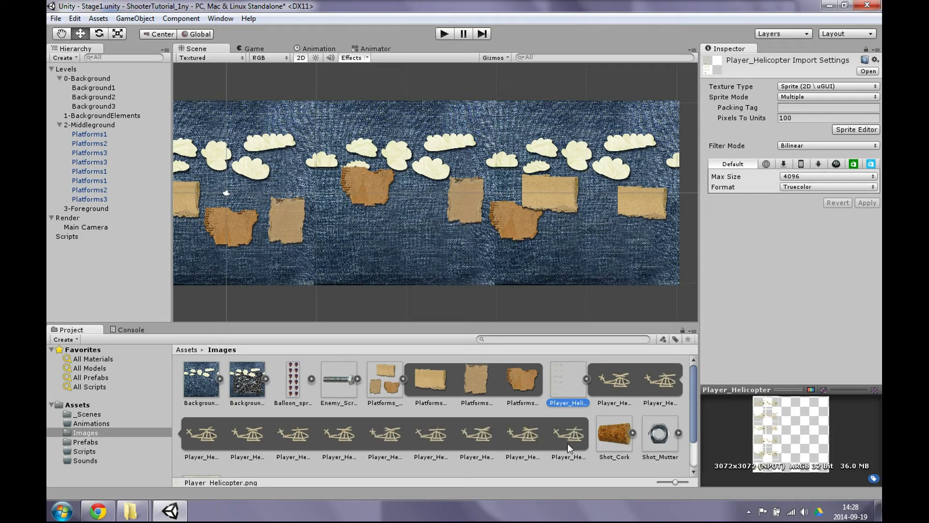
pyautogui.click(609, 380)
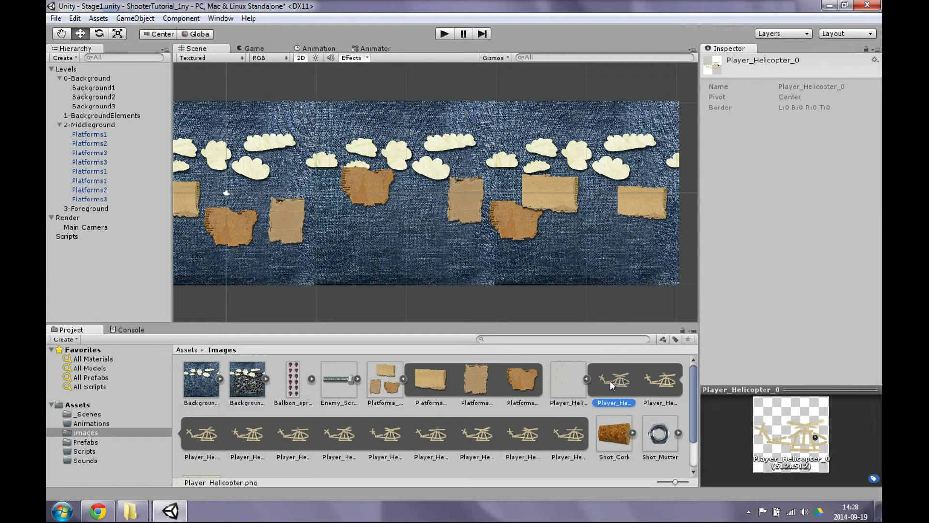
pyautogui.keyDown('shift'); pyautogui.click(569, 434); pyautogui.keyUp('shift')
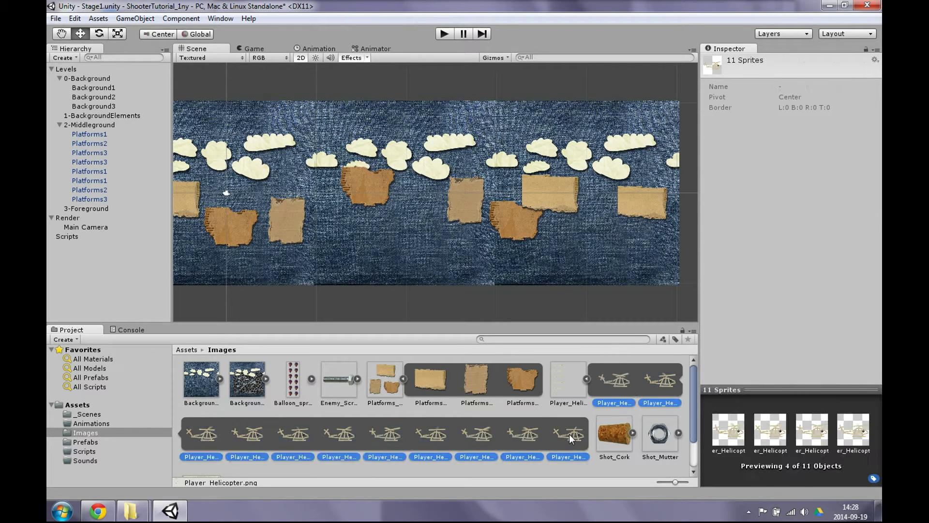
pyautogui.moveTo(567, 433); pyautogui.dragTo(247, 185)
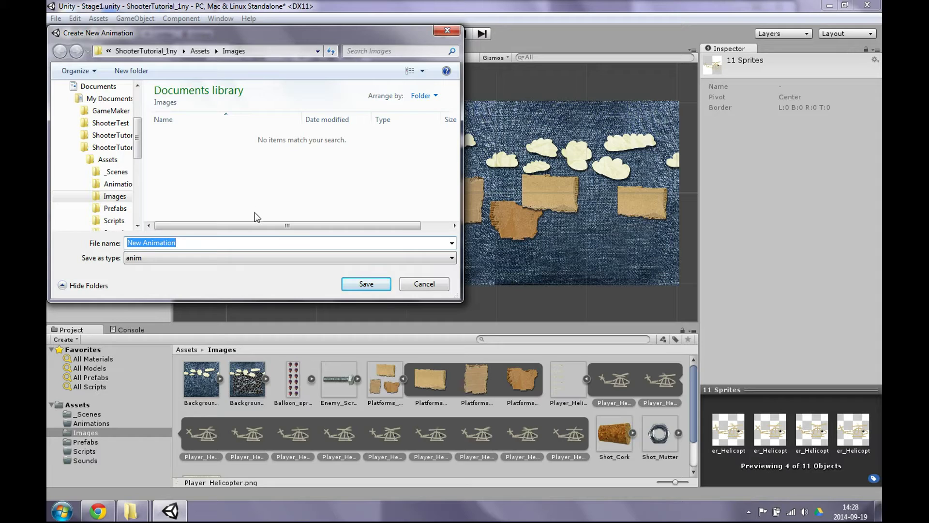
# Step: Save the new clip as PlayerAnimation in the Animations folder
pyautogui.click(119, 189)
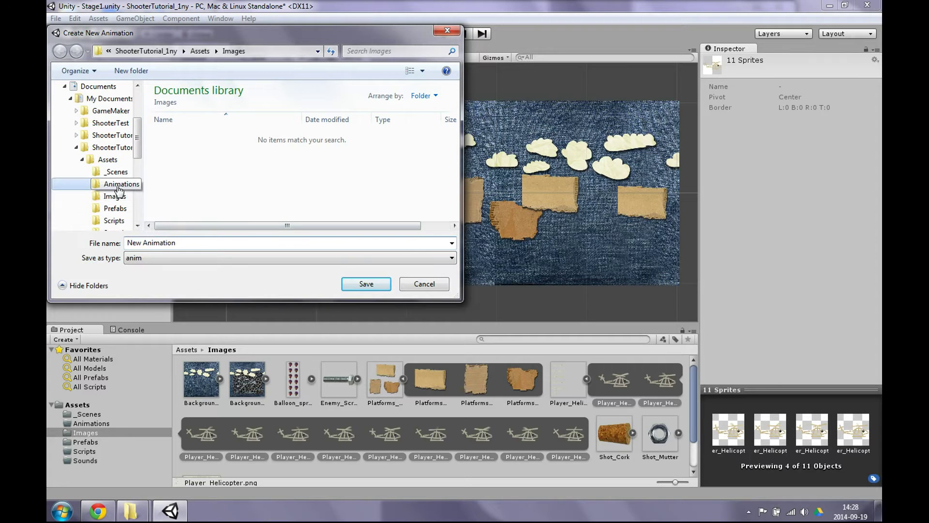
pyautogui.click(145, 241)
pyautogui.click(145, 242)
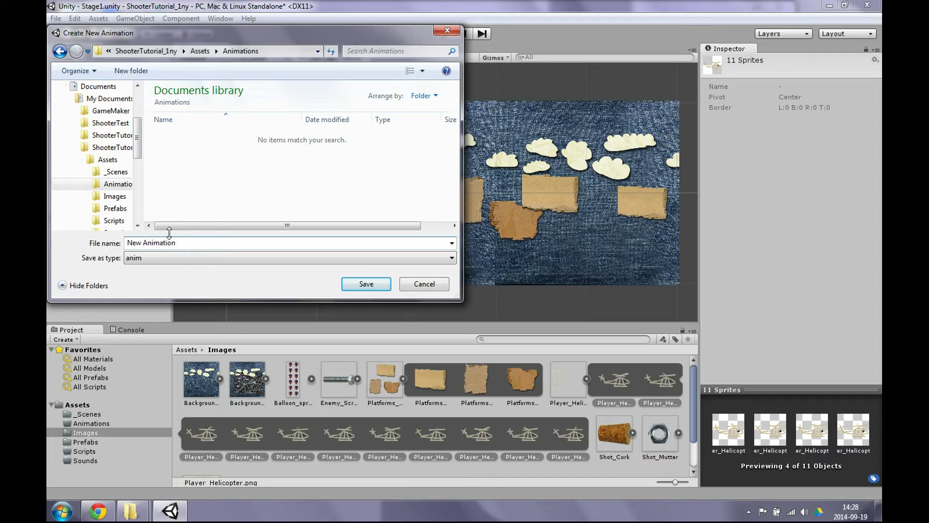
pyautogui.press('BackSpace')
pyautogui.press('BackSpace')
pyautogui.press('BackSpace')
pyautogui.press('BackSpace')
pyautogui.write('Pl')
pyautogui.write('ayer')
pyautogui.click(364, 284)
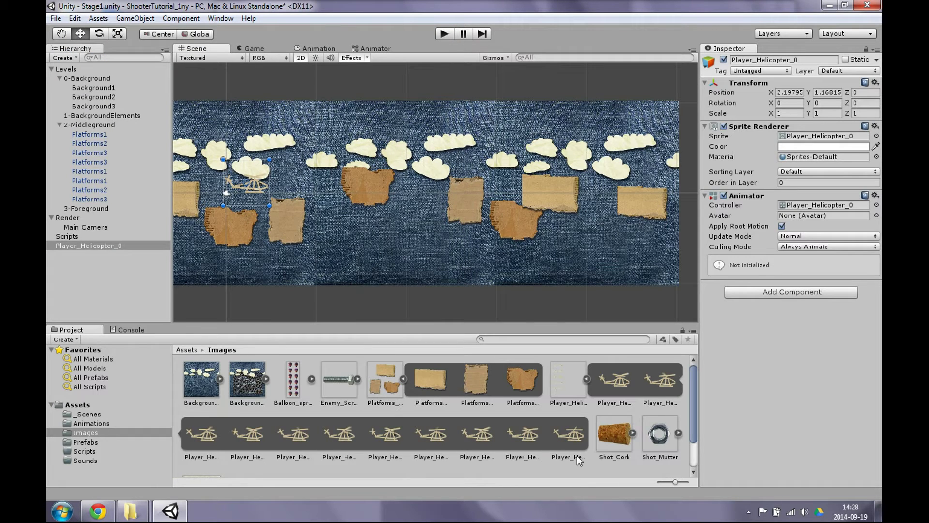
pyautogui.click(748, 512)
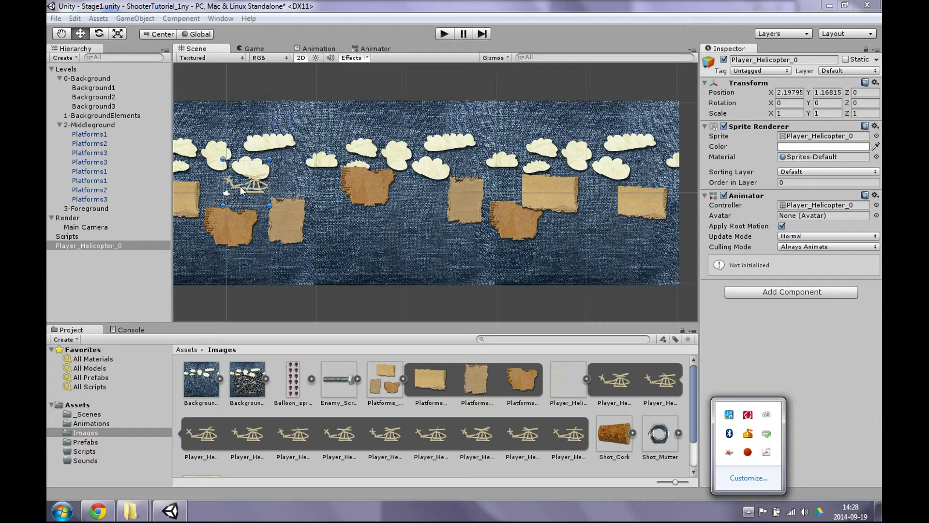
pyautogui.click(399, 90)
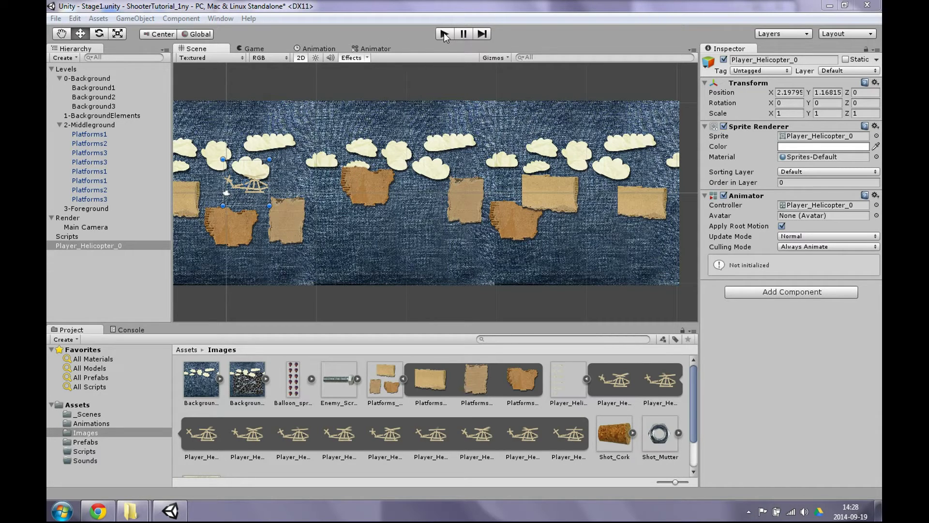
# Step: Play-test the helicopter, rename Player_Helicopter_0 to Player and nest it under 3-Foreground
pyautogui.click(443, 33)
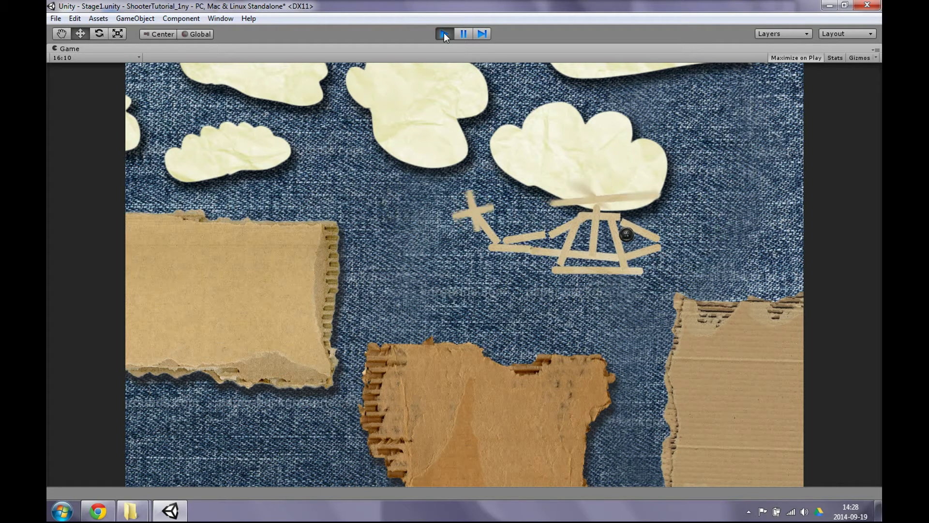
pyautogui.click(443, 30)
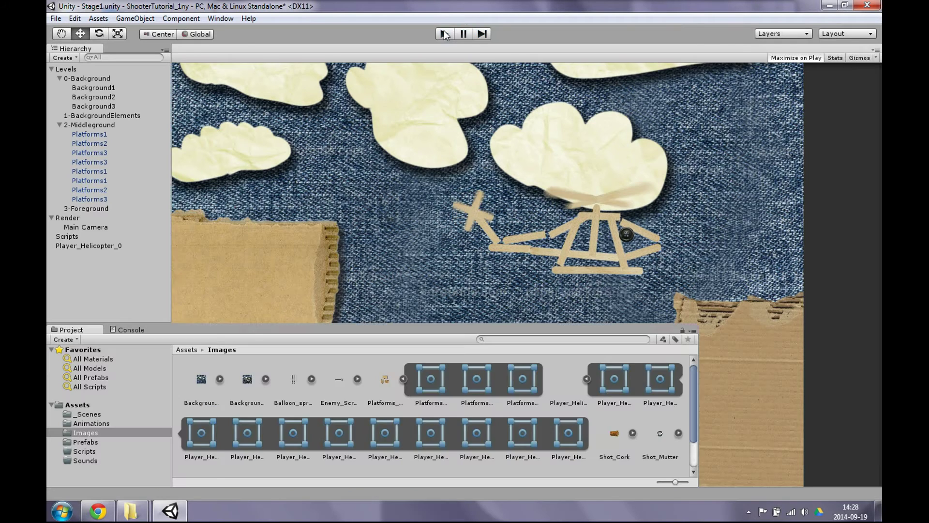
pyautogui.click(102, 242)
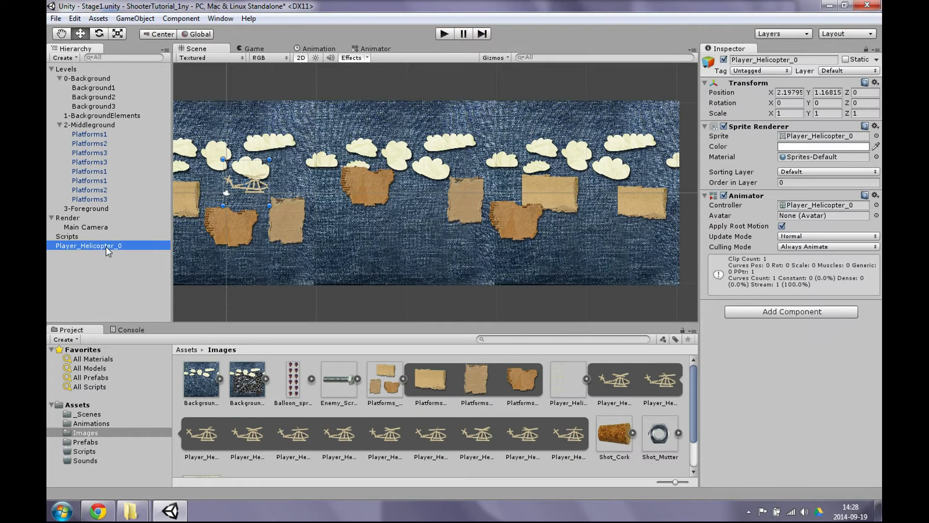
pyautogui.click(126, 249)
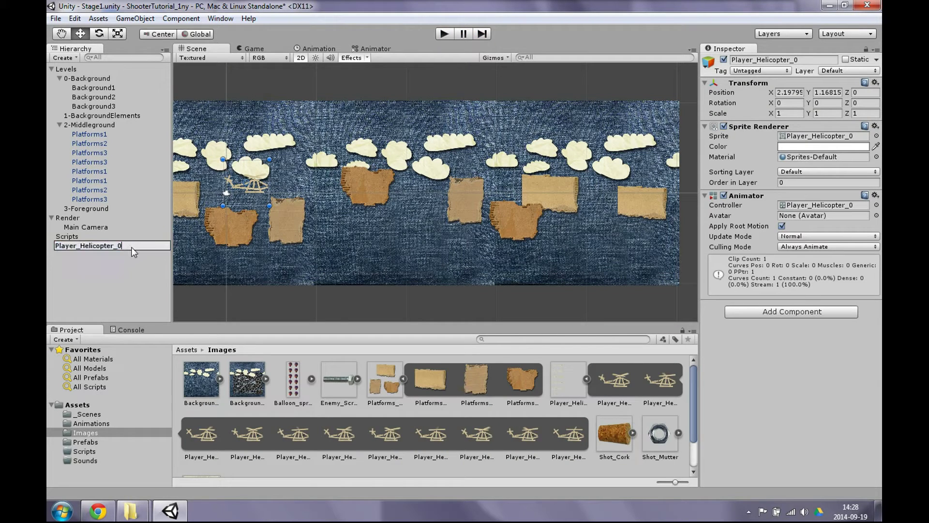
pyautogui.press('BackSpace')
pyautogui.click(68, 252)
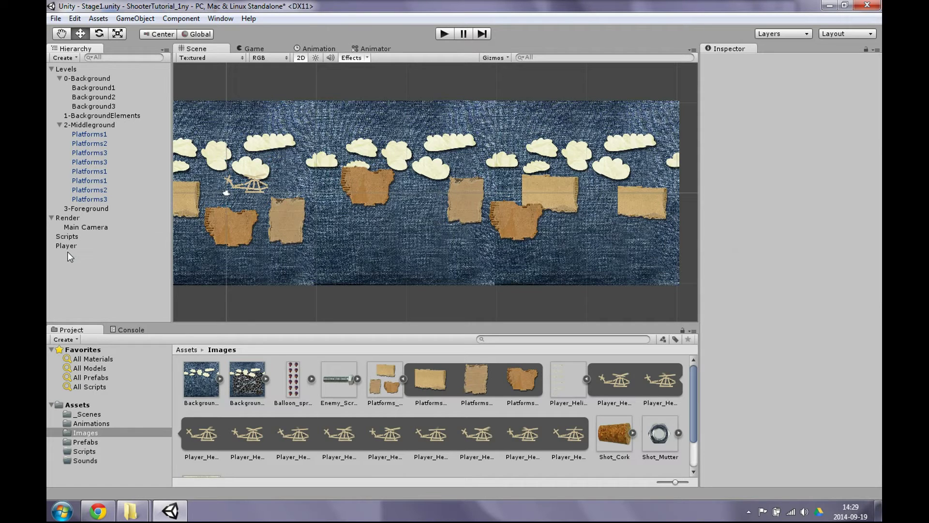
pyautogui.moveTo(68, 245); pyautogui.dragTo(85, 208)
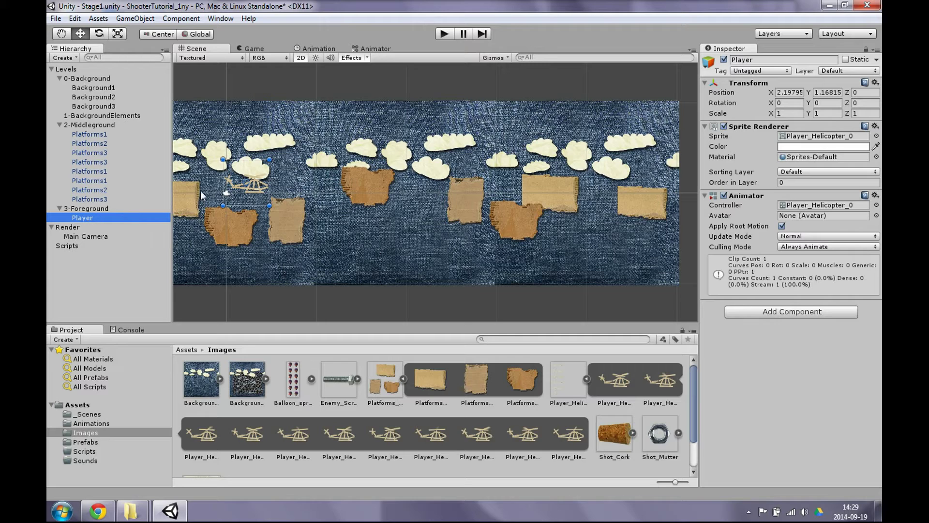
# Step: Add a Box Collider 2D to the Player from the Physics 2D components
pyautogui.click(791, 312)
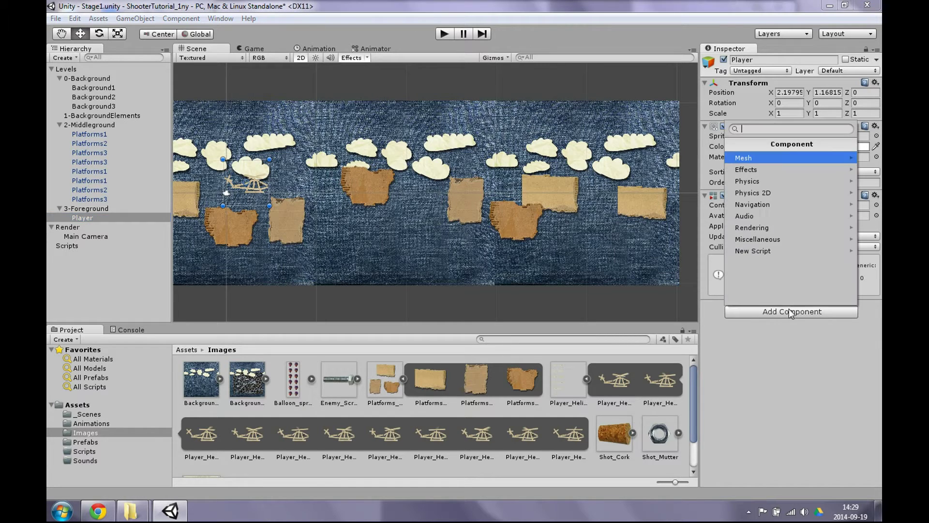
pyautogui.click(788, 193)
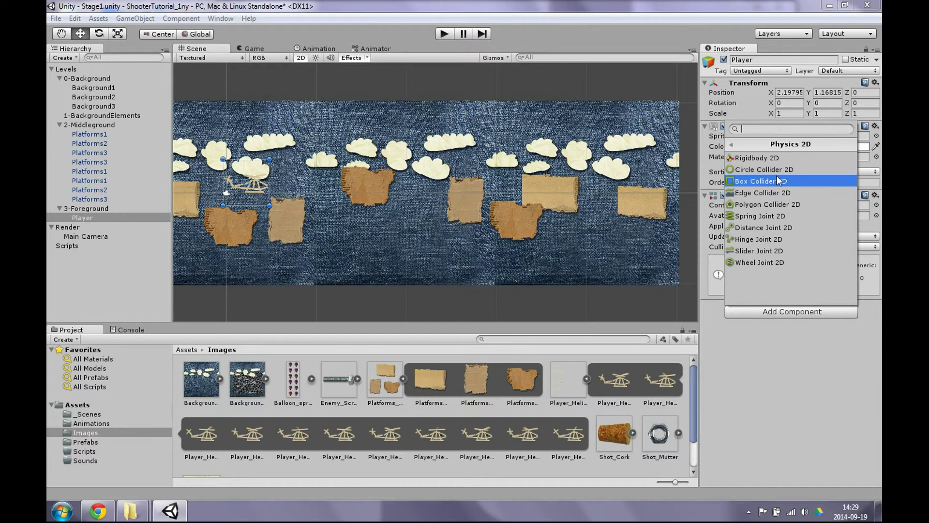
pyautogui.click(769, 182)
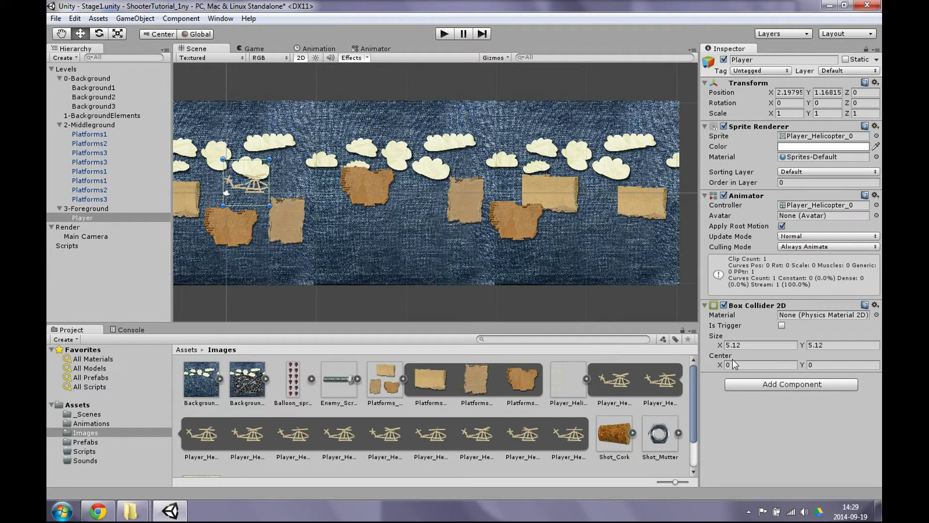
# Step: Zoom and pan the Scene view onto the helicopter and reveal the collider's edge handles
pyautogui.scroll(2, 251, 191)
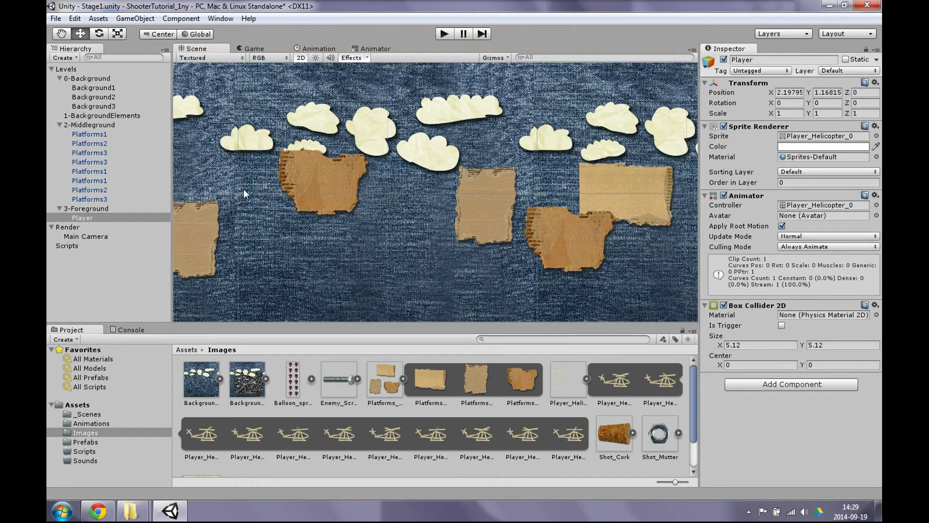
pyautogui.scroll(2, 288, 205)
pyautogui.scroll(1, 416, 244)
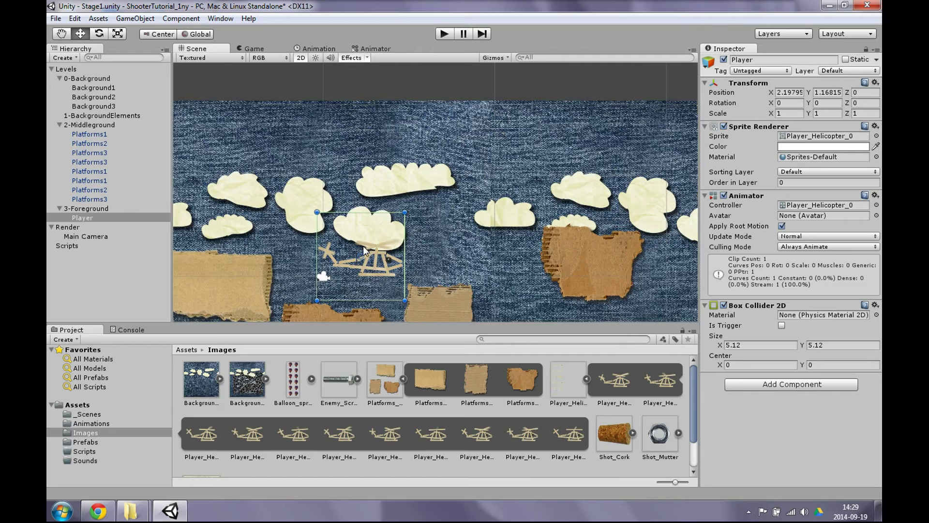
pyautogui.moveTo(363, 245); pyautogui.dragTo(382, 188, button='middle')
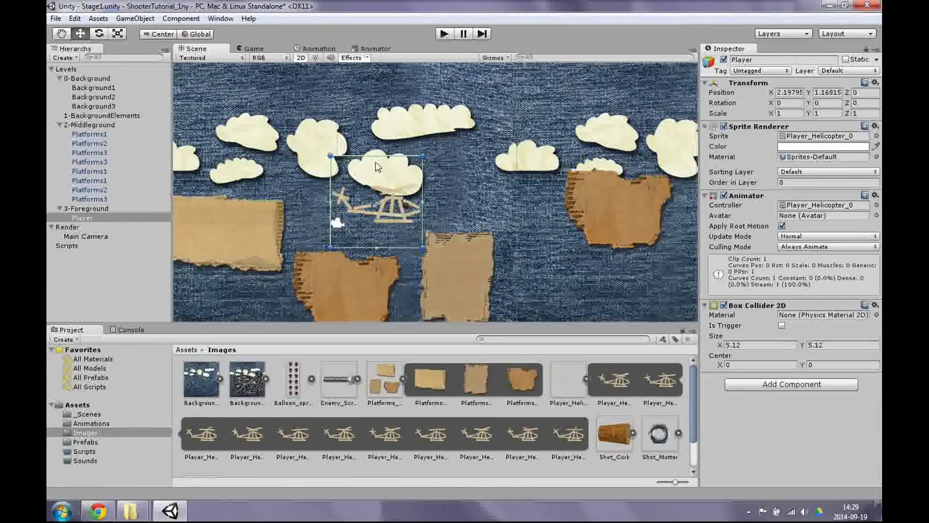
pyautogui.press('shift')
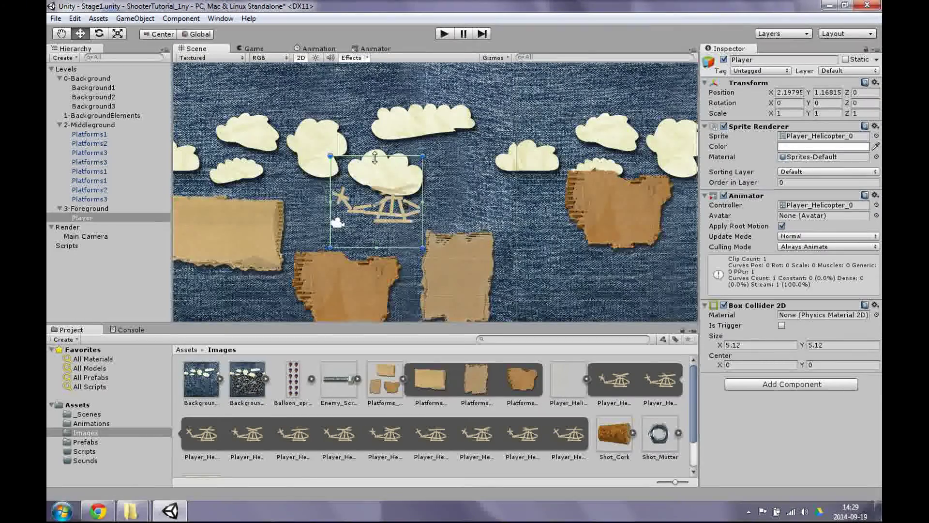
# Step: Set the Box Collider 2D size to 4 by 4
pyautogui.click(752, 344)
pyautogui.write('4')
pyautogui.press('Tab')
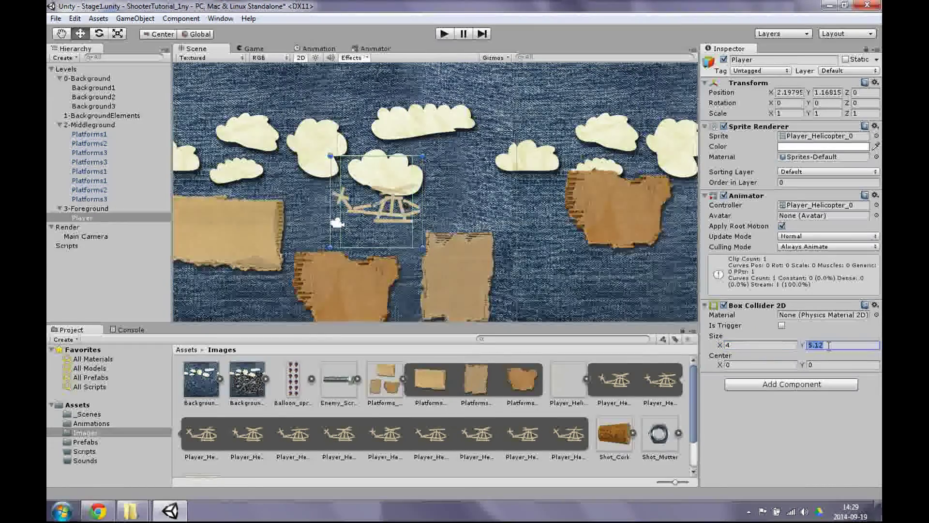
pyautogui.write('4')
pyautogui.scroll(3, 392, 222)
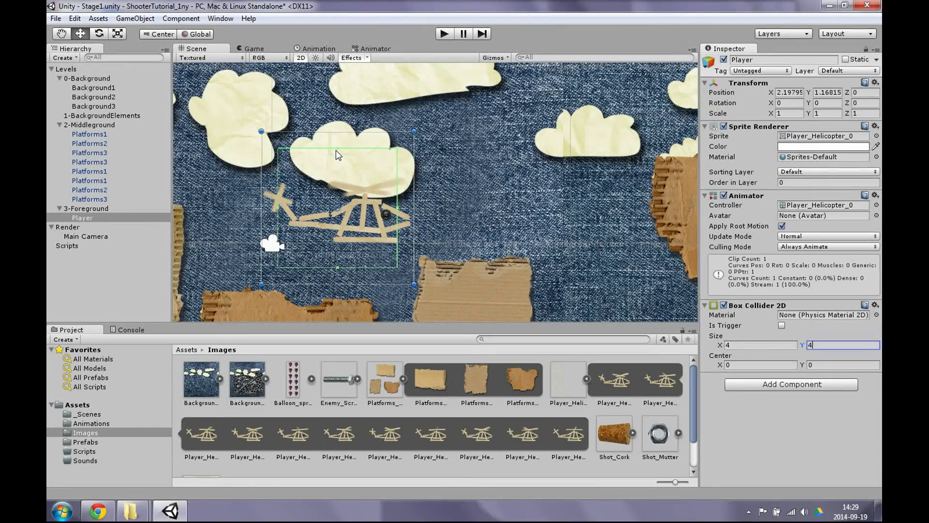
pyautogui.click(339, 154)
# Step: Drag the collider's top, bottom, right and left edges to hug the helicopter body
pyautogui.moveTo(338, 149); pyautogui.dragTo(347, 178)
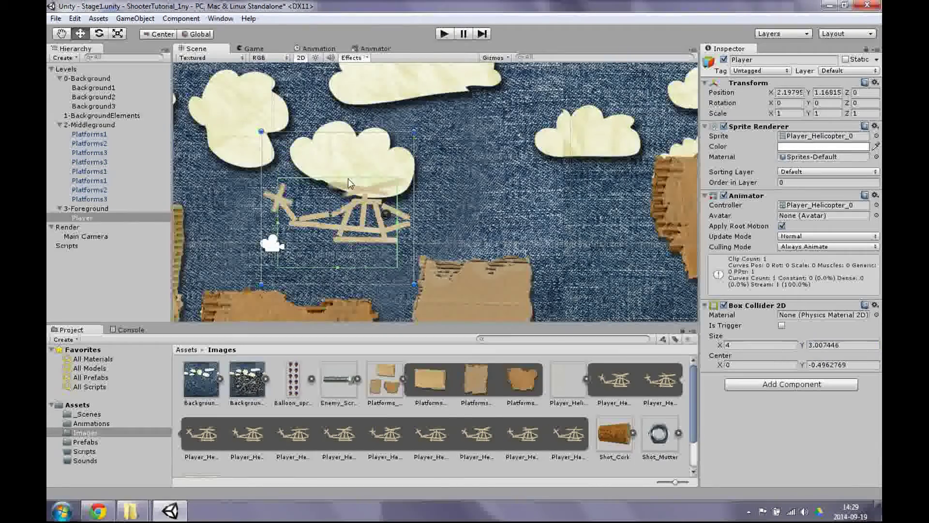
pyautogui.moveTo(337, 268); pyautogui.dragTo(338, 244)
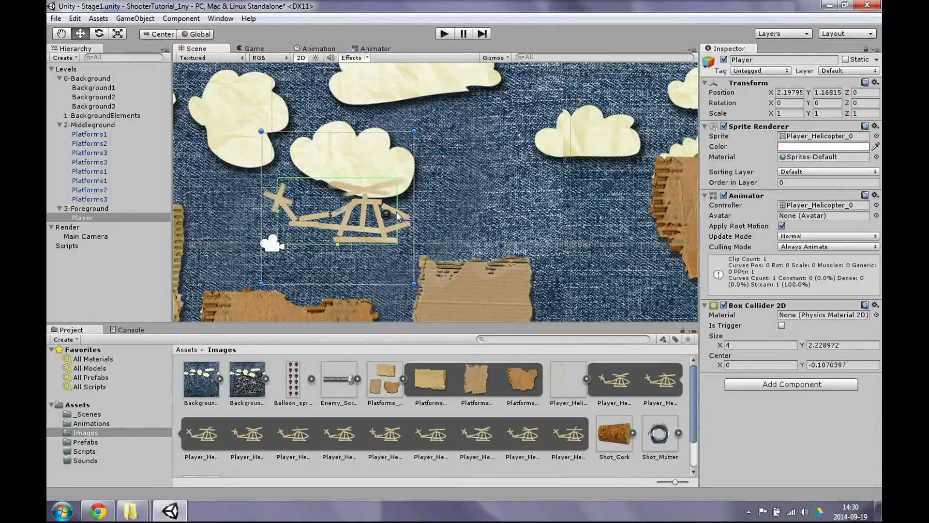
pyautogui.moveTo(398, 211); pyautogui.dragTo(412, 214)
pyautogui.moveTo(278, 211); pyautogui.dragTo(300, 221)
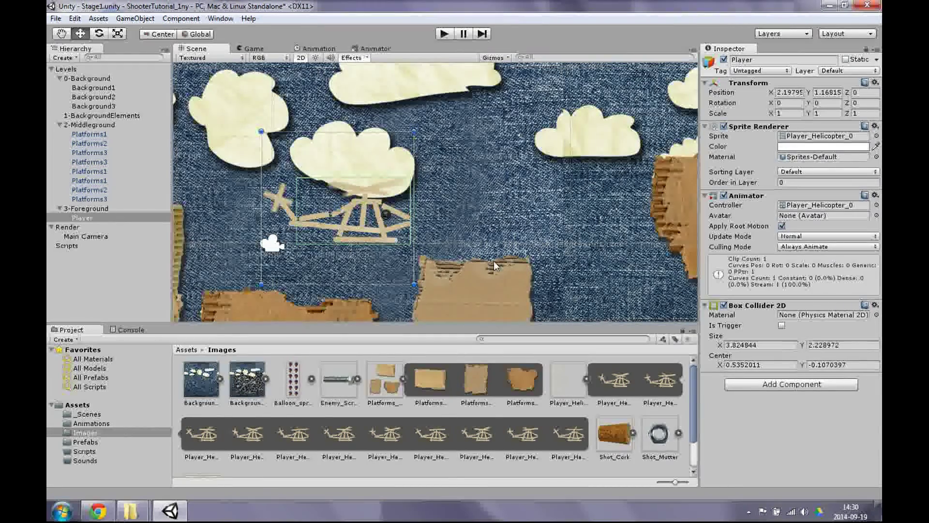
# Step: Add a Rigidbody 2D to the Player and run a quick Play test
pyautogui.click(825, 384)
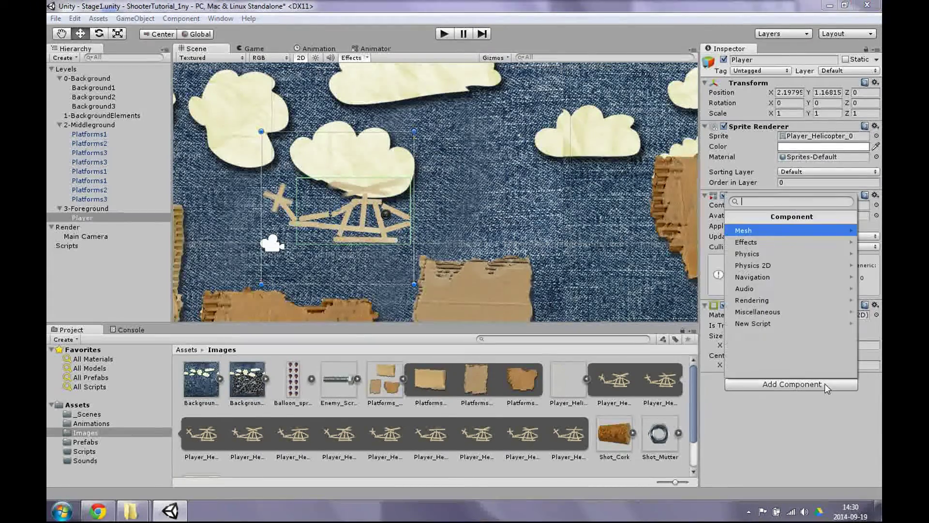
pyautogui.click(779, 265)
pyautogui.click(766, 231)
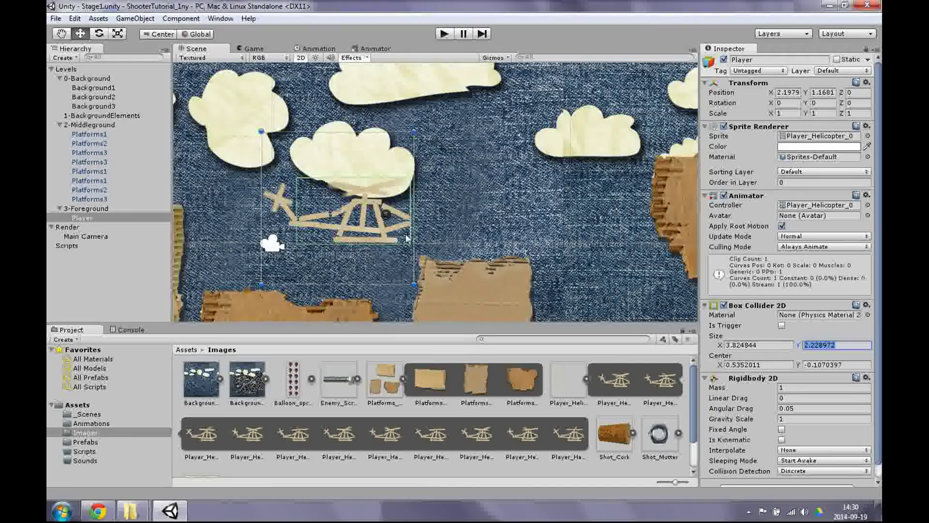
pyautogui.click(443, 33)
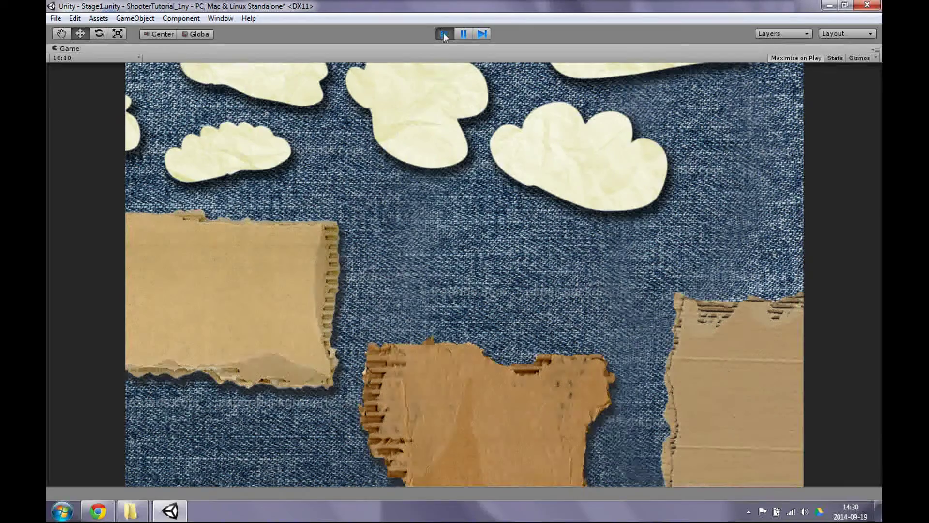
pyautogui.click(444, 34)
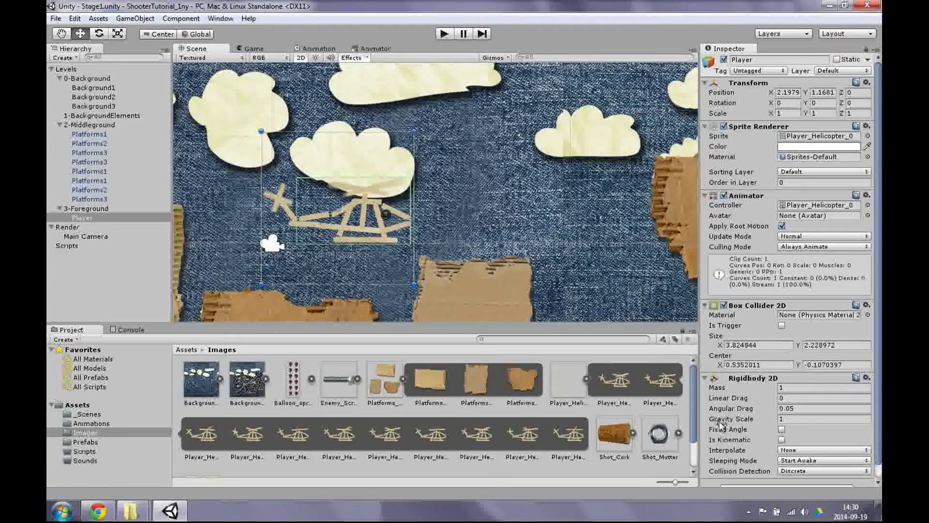
# Step: Set Gravity Scale to 0, enable Fixed Angle, and test the game again
pyautogui.click(789, 419)
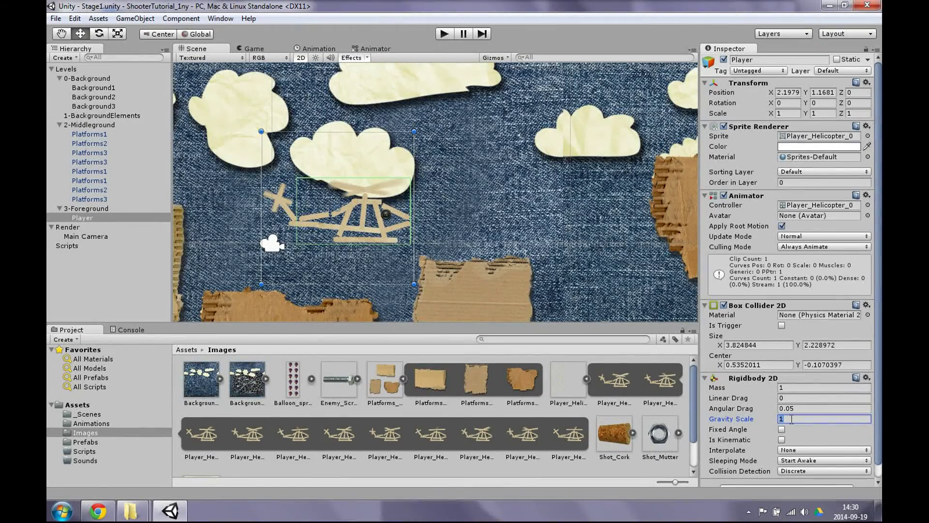
pyautogui.write('0')
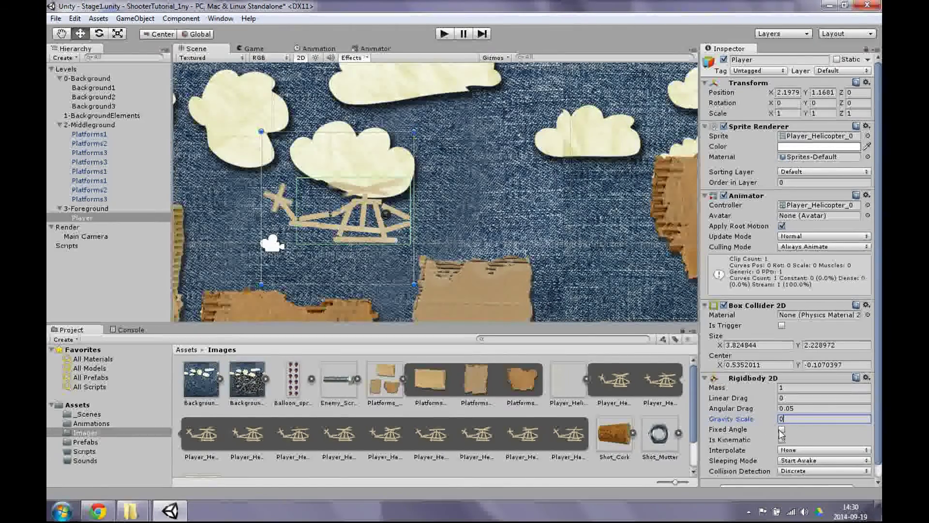
pyautogui.click(781, 429)
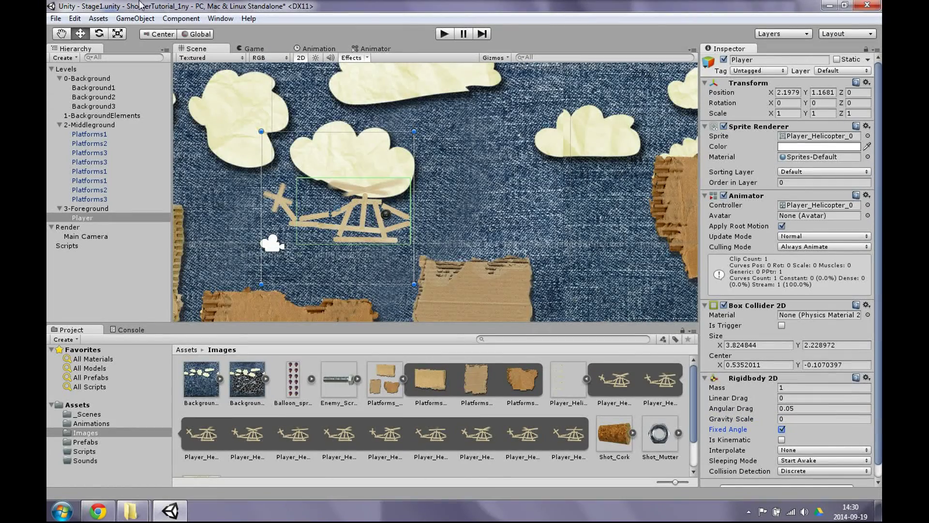
pyautogui.click(444, 34)
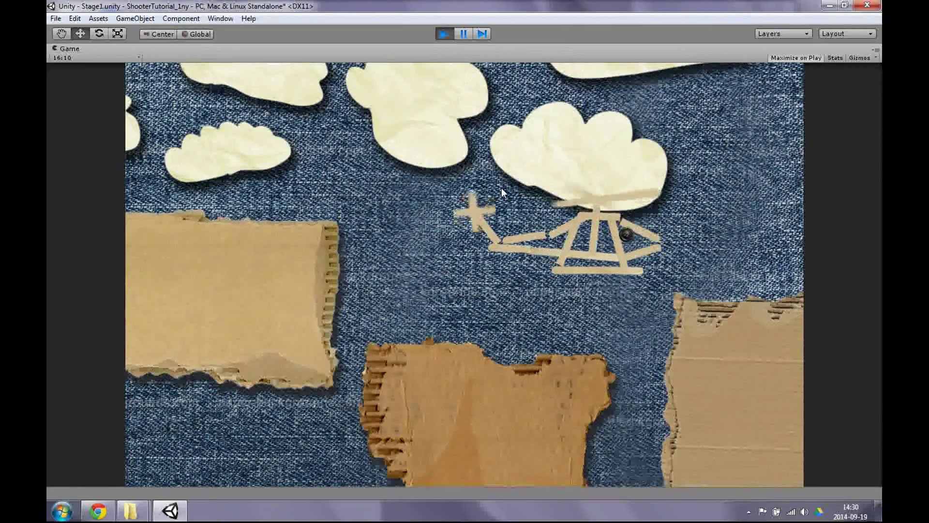
pyautogui.click(444, 34)
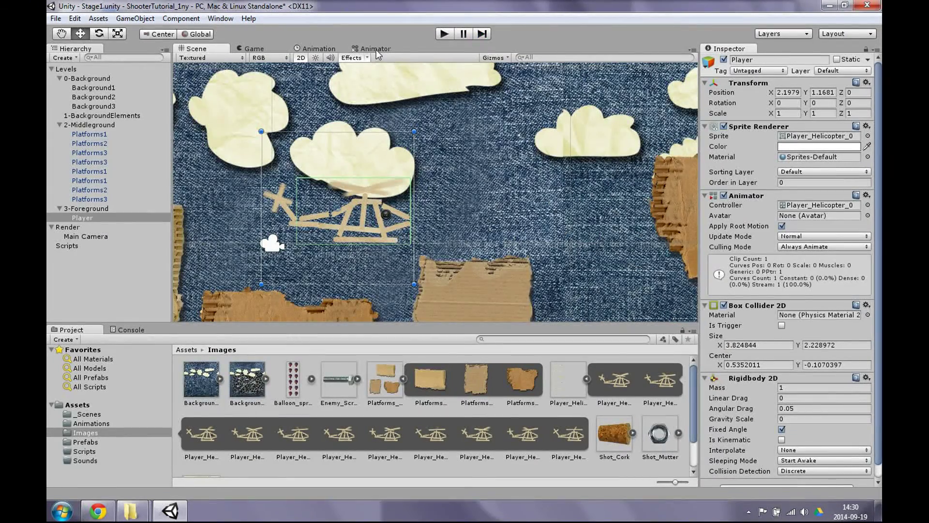
# Step: Set the Player animation's sample rate to 60 and play the game to check it
pyautogui.click(325, 50)
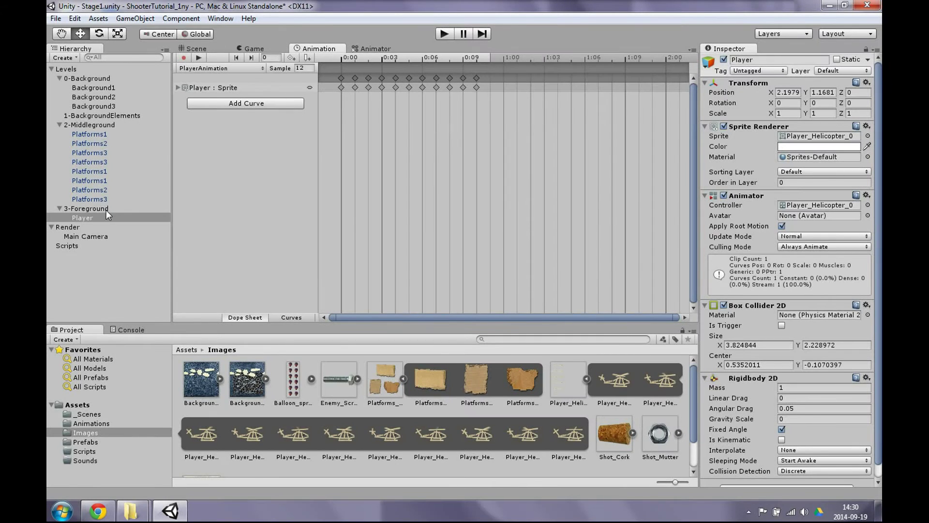
pyautogui.click(80, 217)
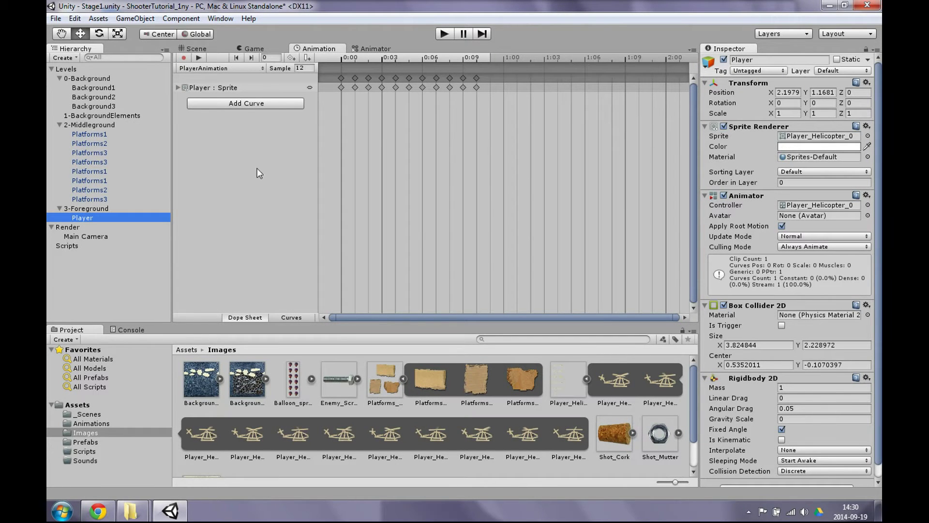
pyautogui.click(306, 69)
pyautogui.write('60')
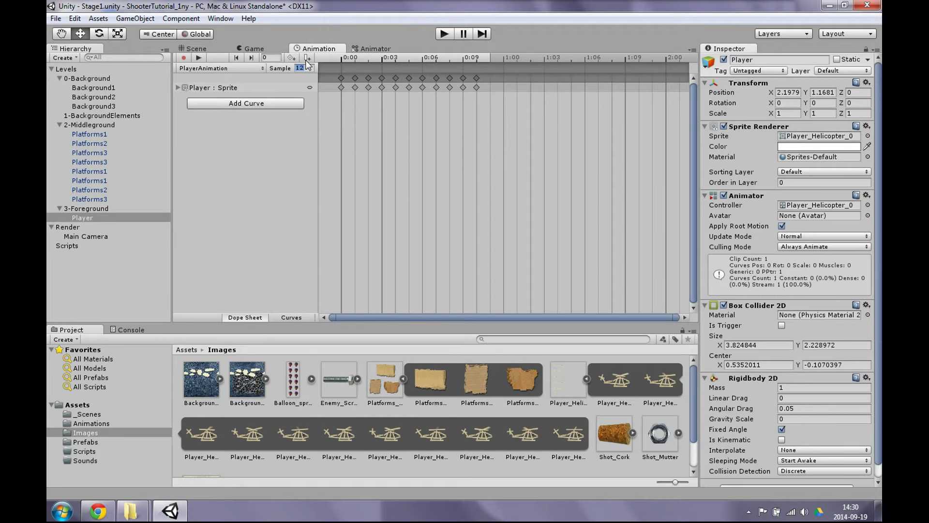
pyautogui.press('Return')
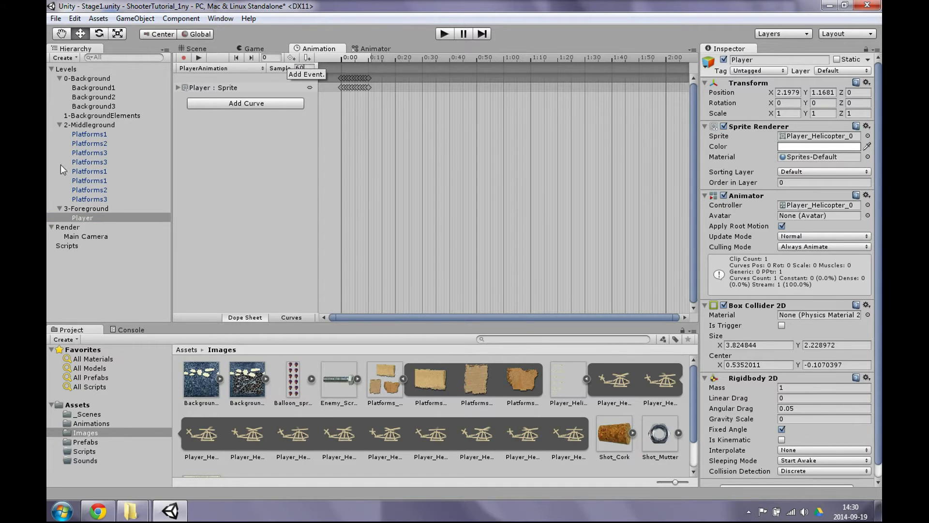
pyautogui.click(195, 49)
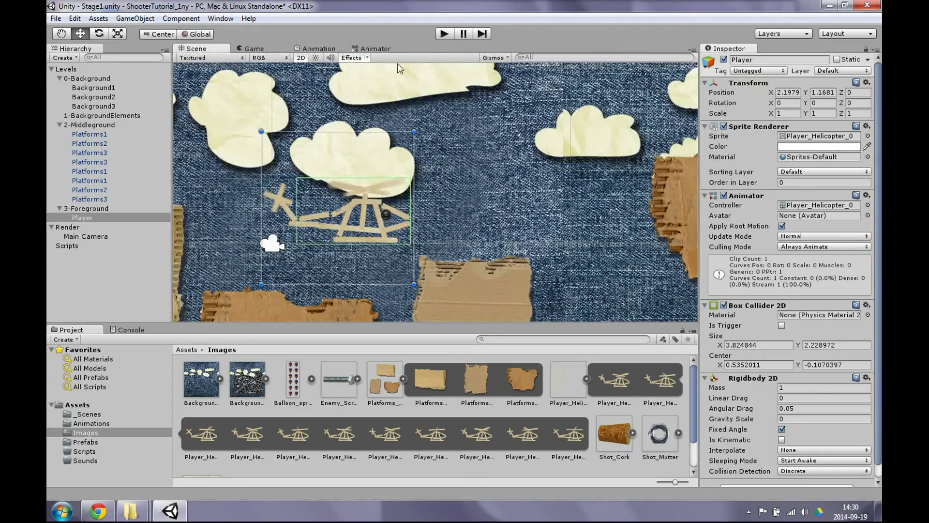
pyautogui.click(444, 34)
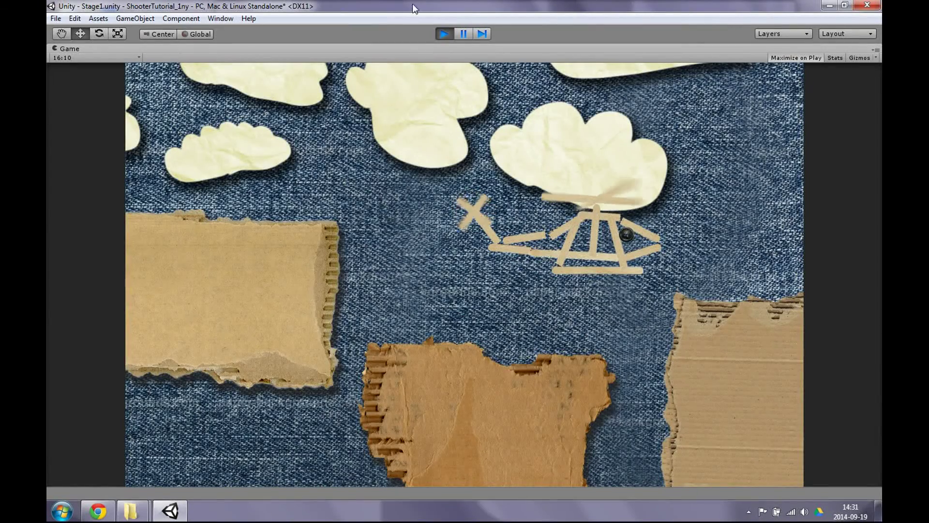
pyautogui.click(442, 34)
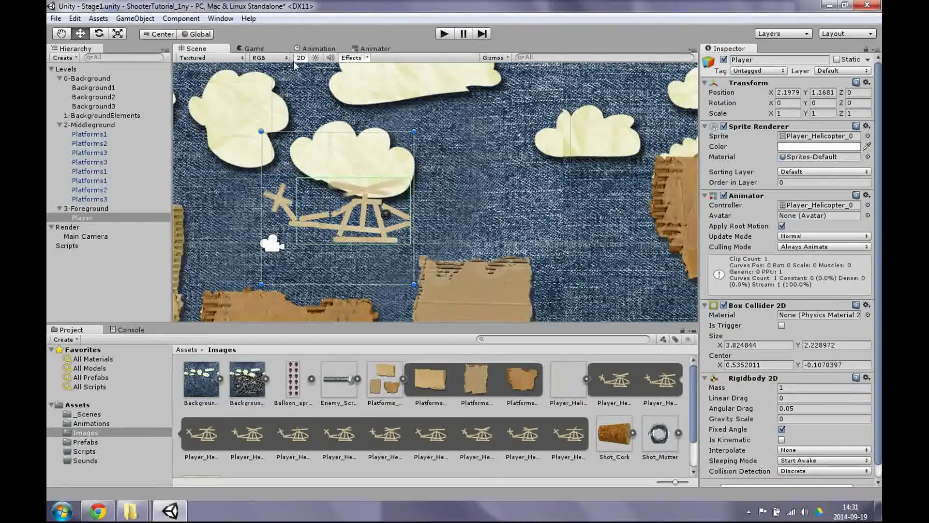
# Step: Change the animation sample rate to 12 and return to the Scene view
pyautogui.click(317, 49)
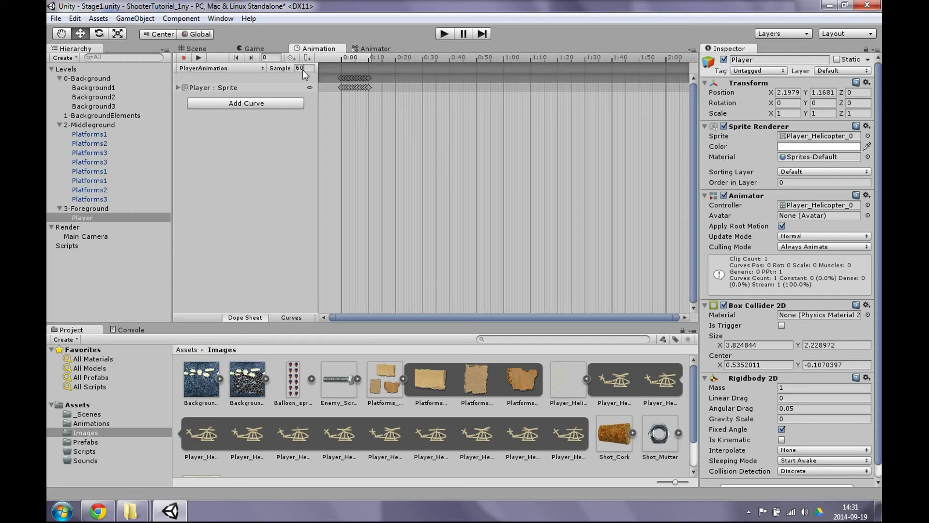
pyautogui.write('12')
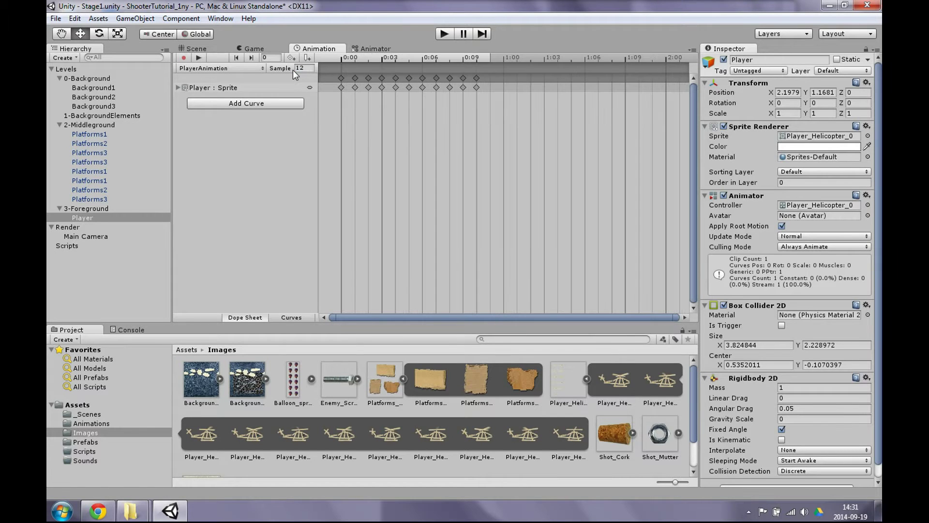
pyautogui.click(196, 49)
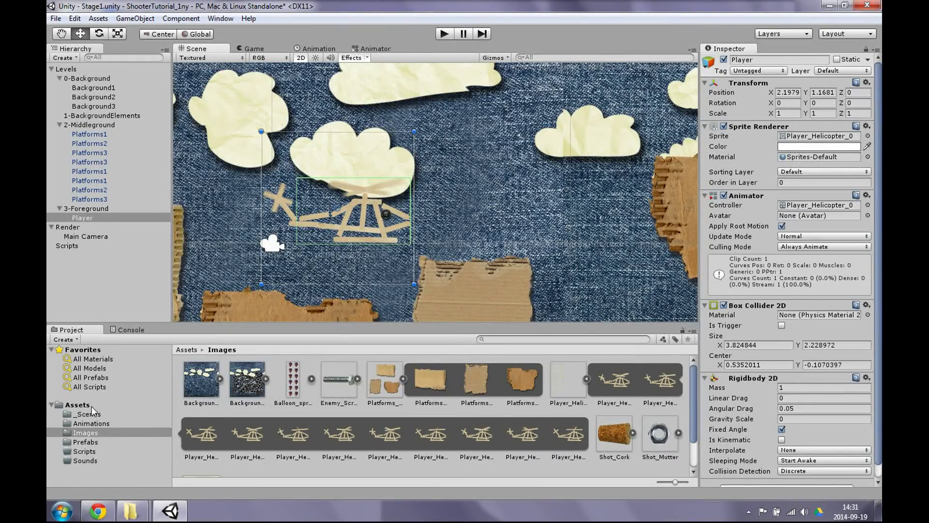
# Step: Create a C# script named PlayerScript in Assets/Scripts and open it in MonoDevelop
pyautogui.click(96, 451)
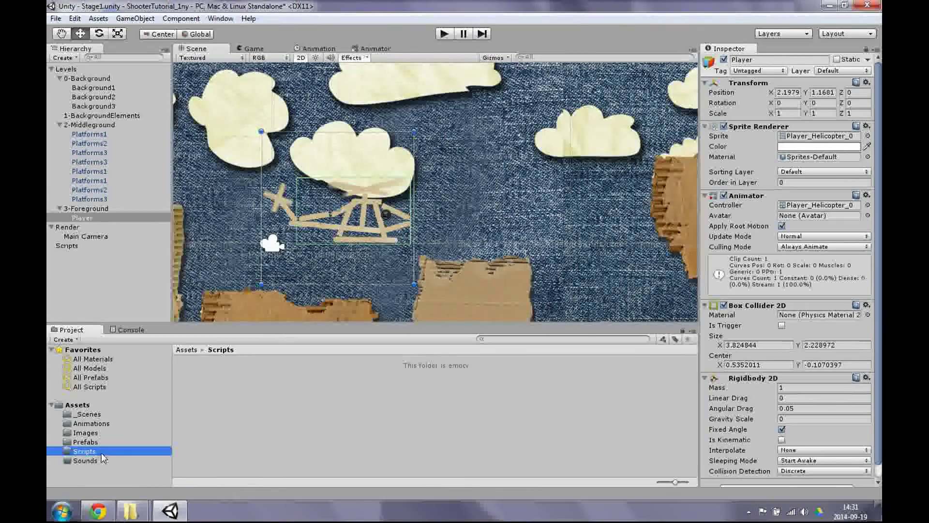
pyautogui.rightClick(88, 451)
pyautogui.moveTo(155, 272)
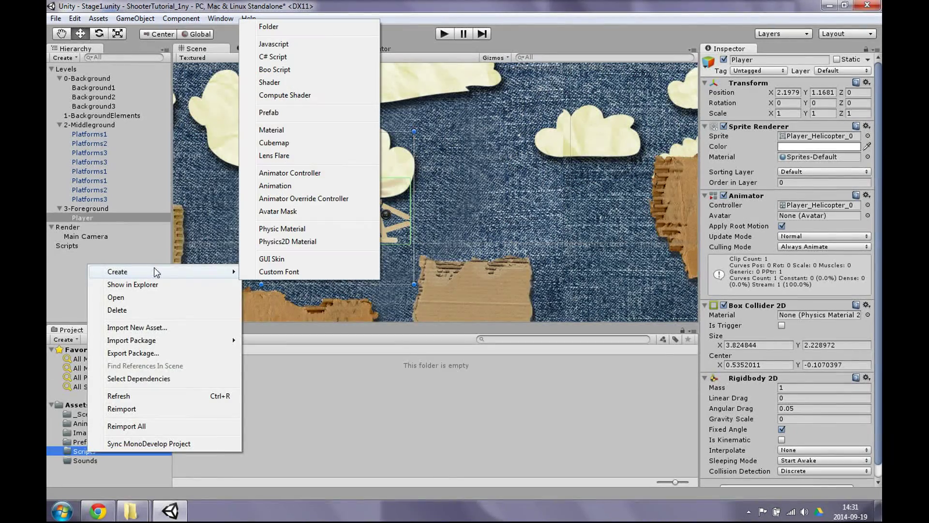
pyautogui.click(274, 56)
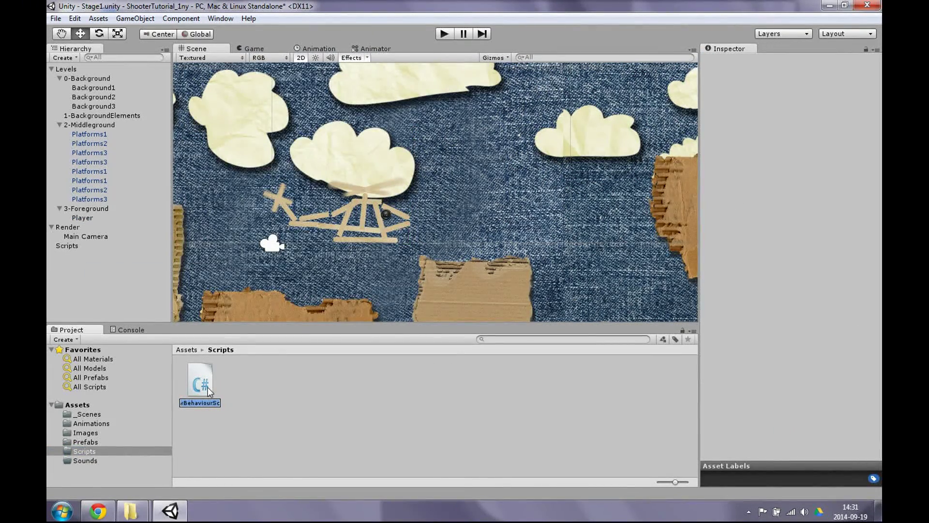
pyautogui.write('PlayerS')
pyautogui.write('cript')
pyautogui.press('Return')
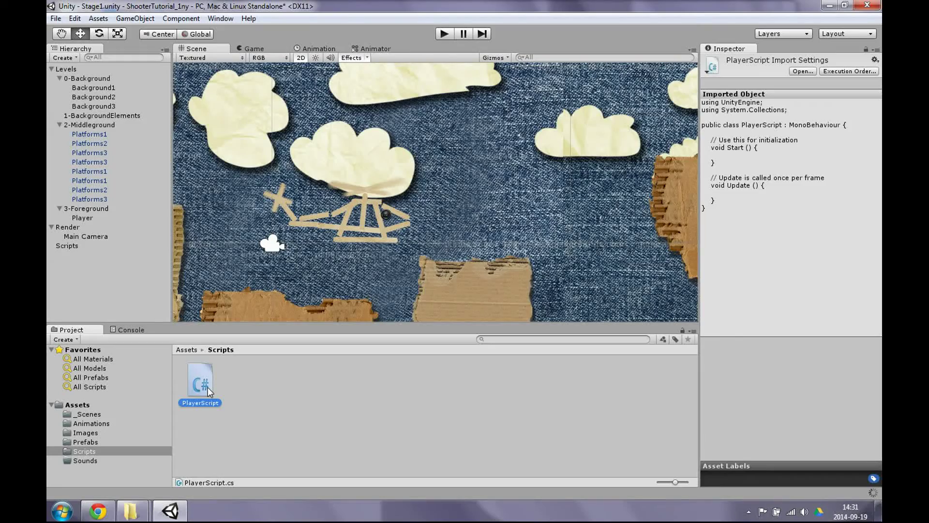
pyautogui.doubleClick(205, 376)
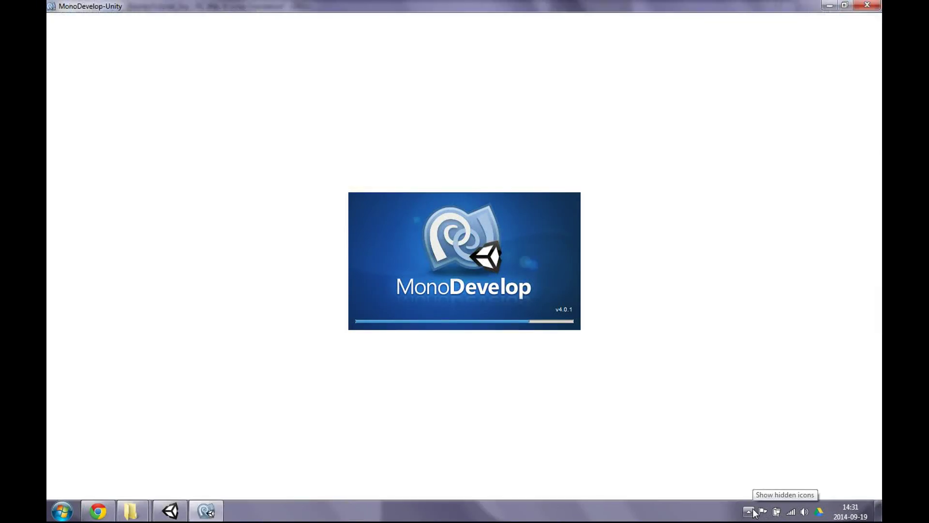
# Step: Delete the empty Start method from PlayerScript
pyautogui.click(750, 511)
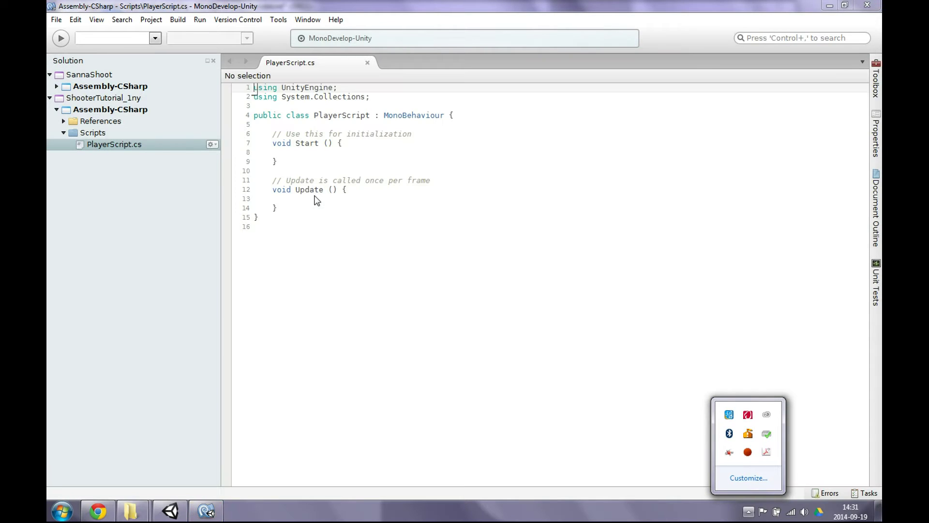
pyautogui.moveTo(282, 161); pyautogui.dragTo(242, 132)
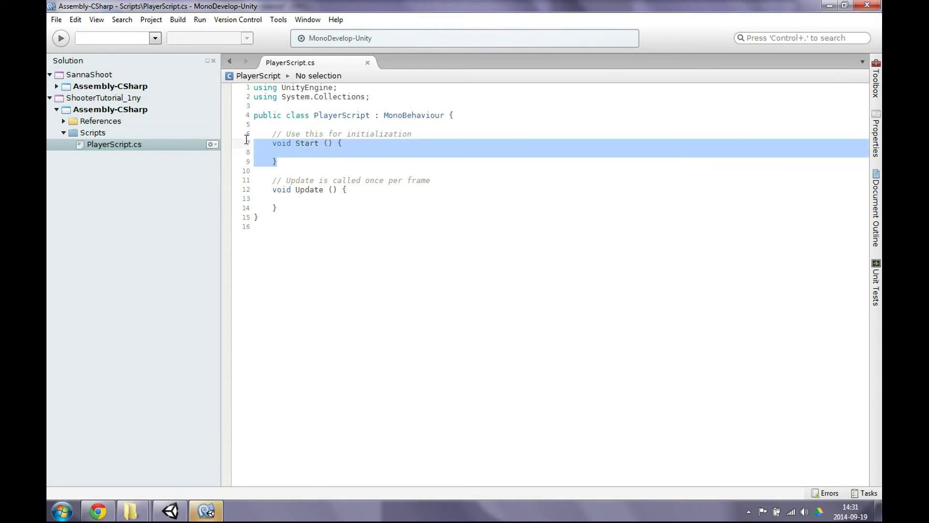
pyautogui.press('Delete')
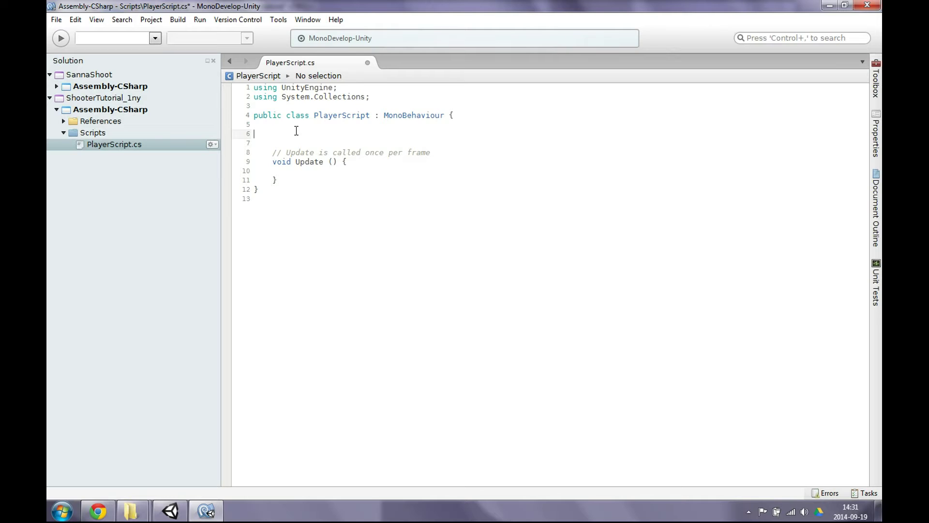
# Step: Declare public Vector2 speed = new Vector2 (50, 50); in its place
pyautogui.write('public')
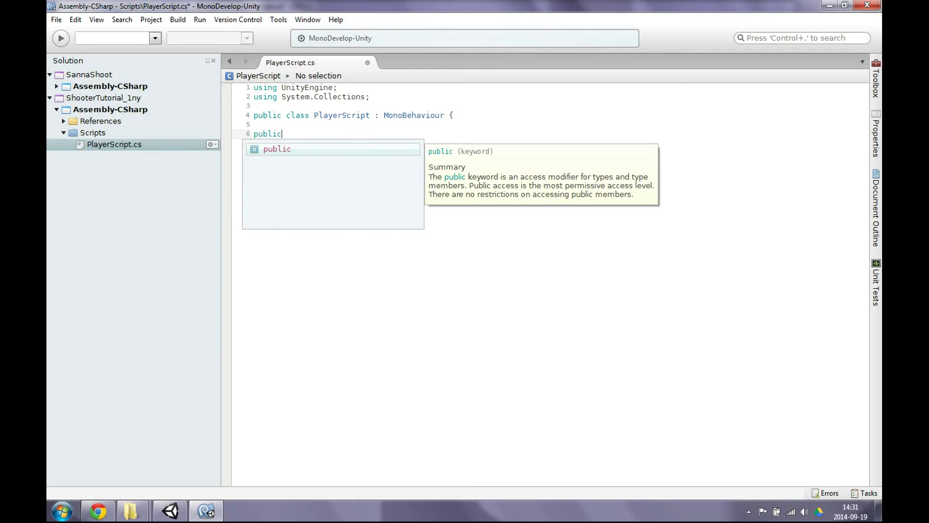
pyautogui.write(' Ve')
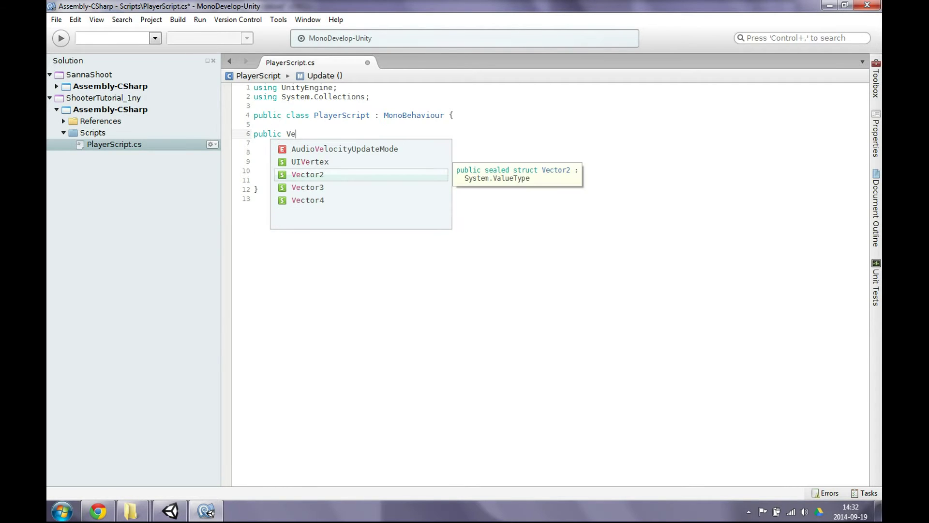
pyautogui.press('Return')
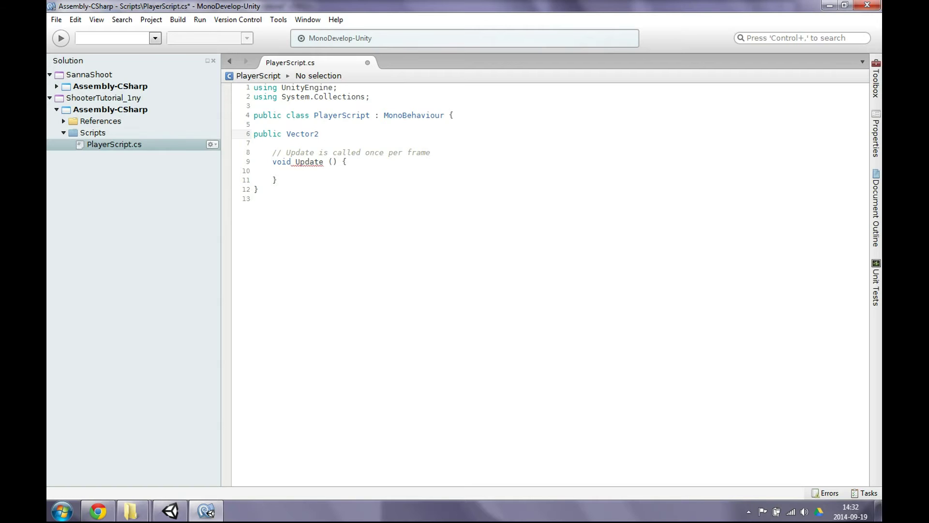
pyautogui.write('spe')
pyautogui.press('BackSpace')
pyautogui.write('ee')
pyautogui.write('d =')
pyautogui.write(' new ')
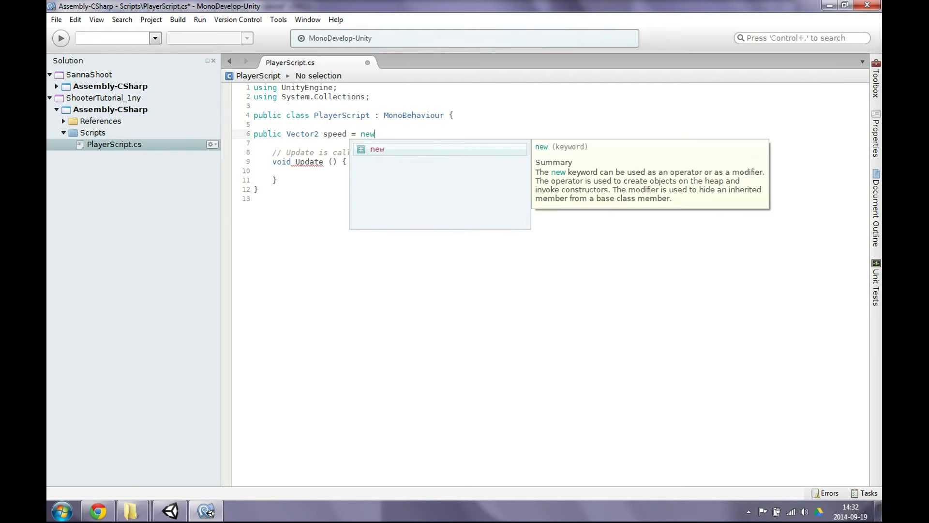
pyautogui.write('V')
pyautogui.press('Return')
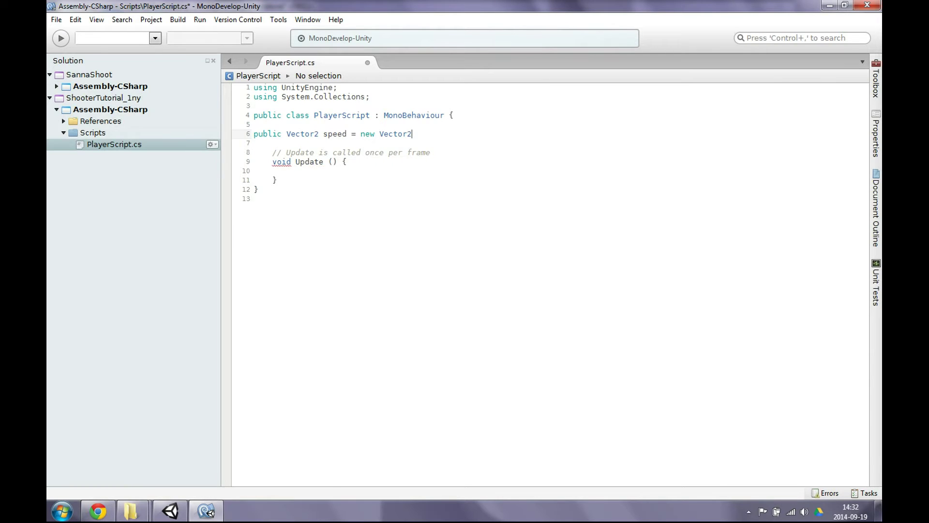
pyautogui.write(' (5')
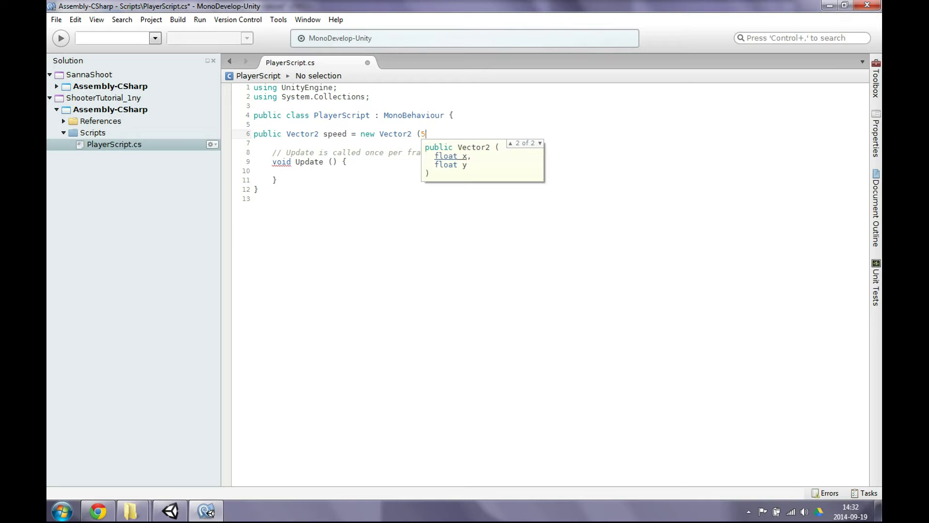
pyautogui.write('0,')
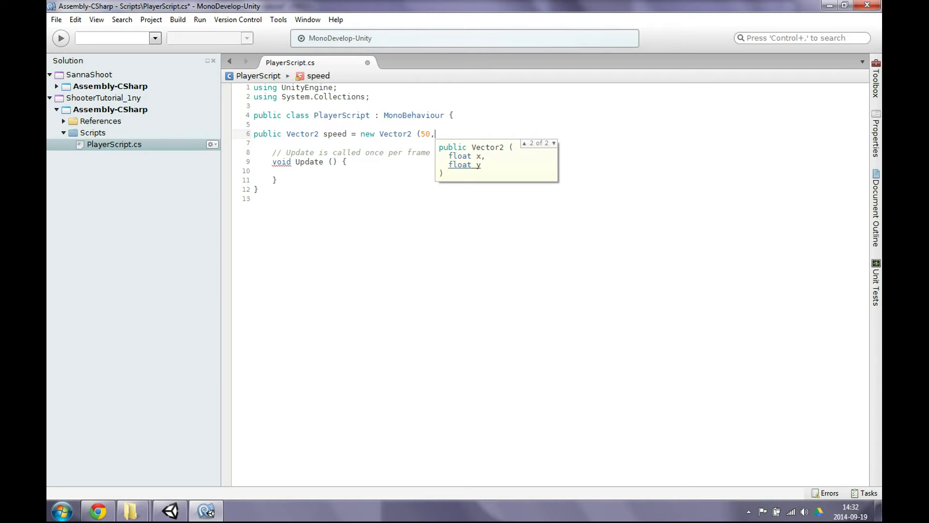
pyautogui.write('50,')
pyautogui.press('Escape')
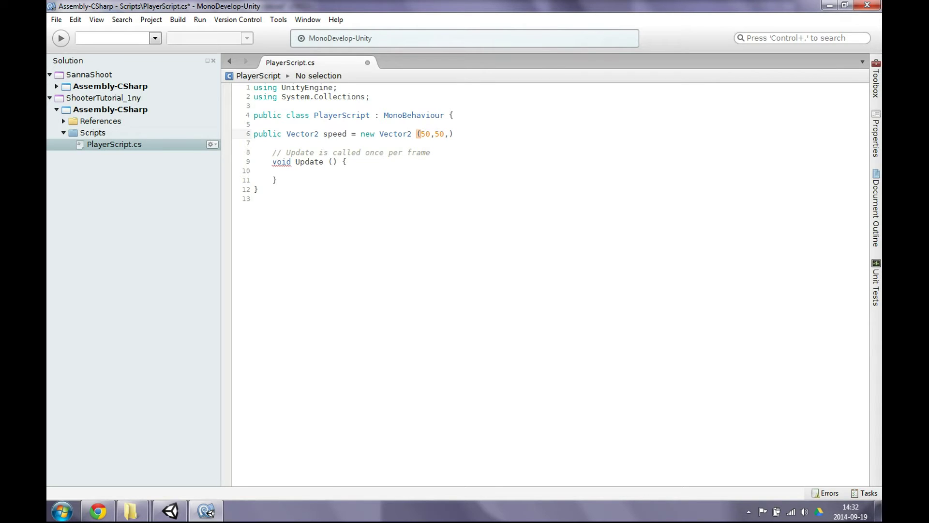
pyautogui.press('BackSpace')
pyautogui.write(');')
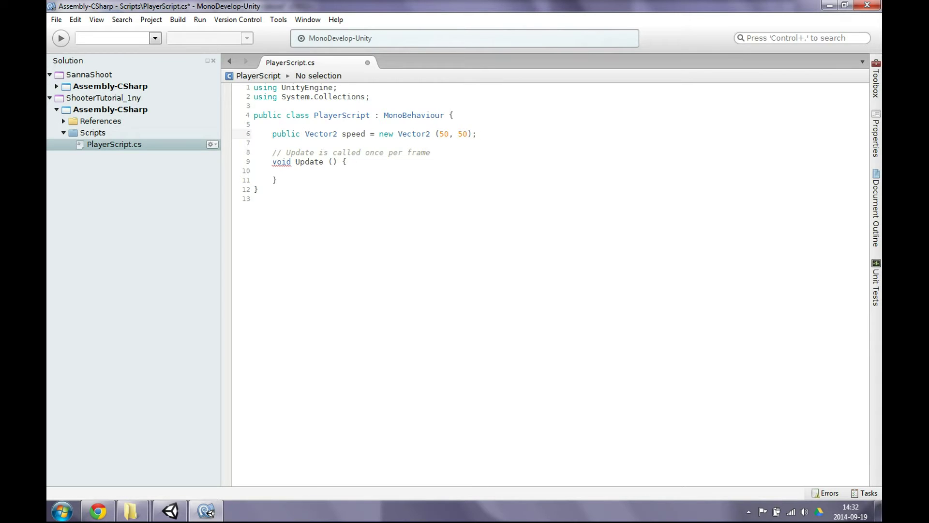
# Step: Add float inputX = Input.GetAxis ("Horizontal"); inside Update
pyautogui.click(355, 162)
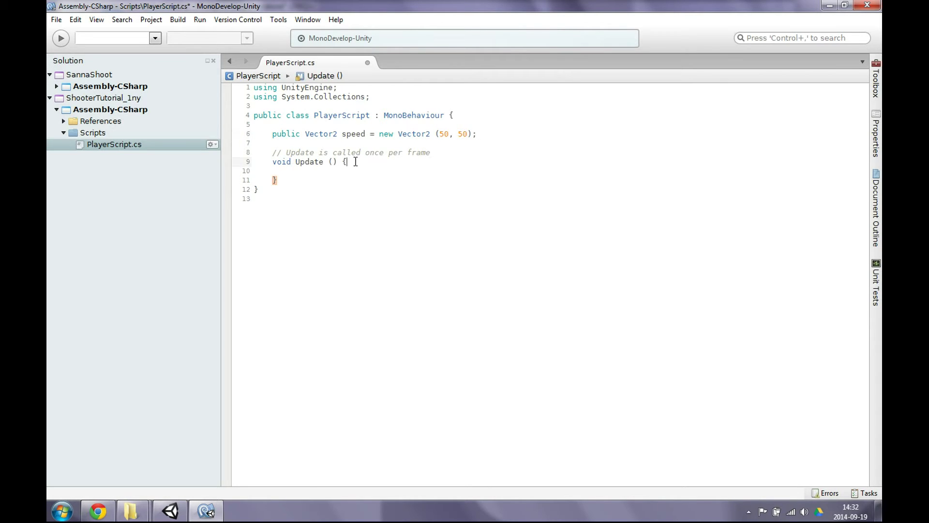
pyautogui.press('Return')
pyautogui.press('Return')
pyautogui.write('float')
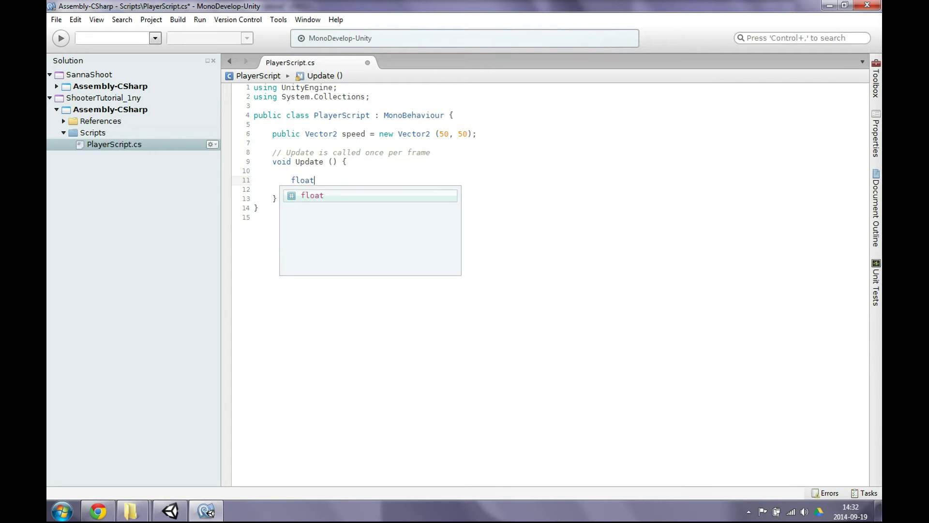
pyautogui.write(' inpu')
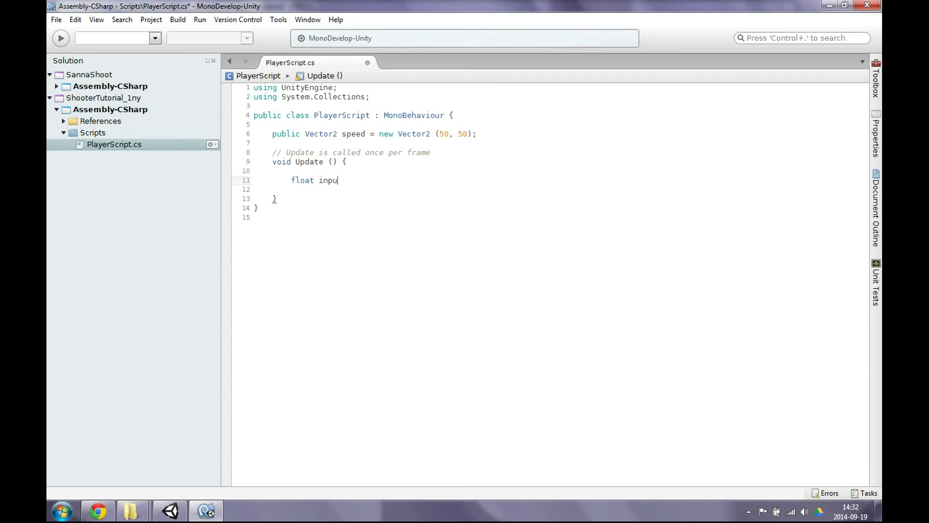
pyautogui.write('tX ')
pyautogui.write('= ')
pyautogui.write('Input')
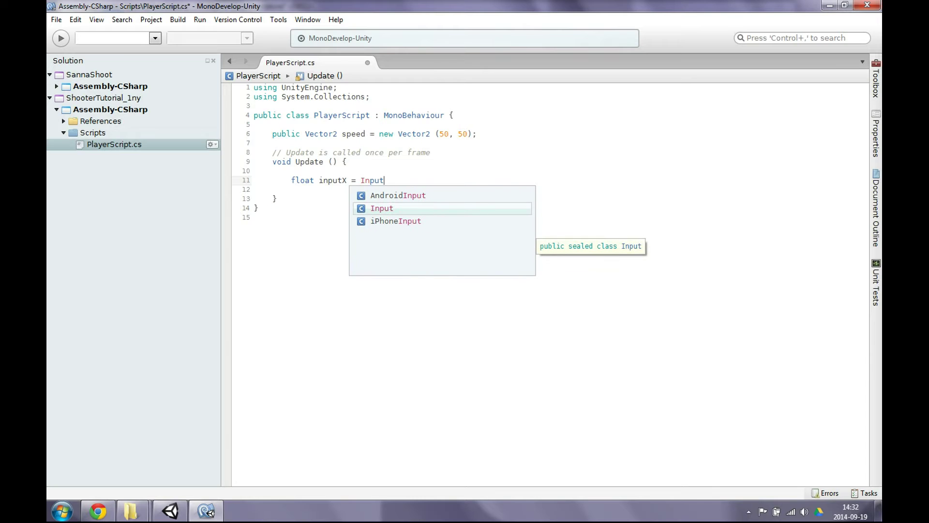
pyautogui.write('.')
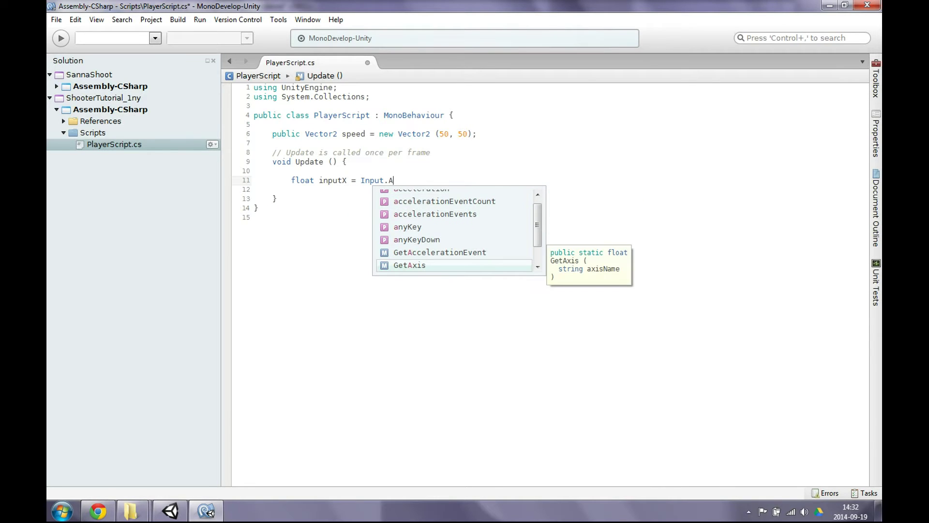
pyautogui.press('Return')
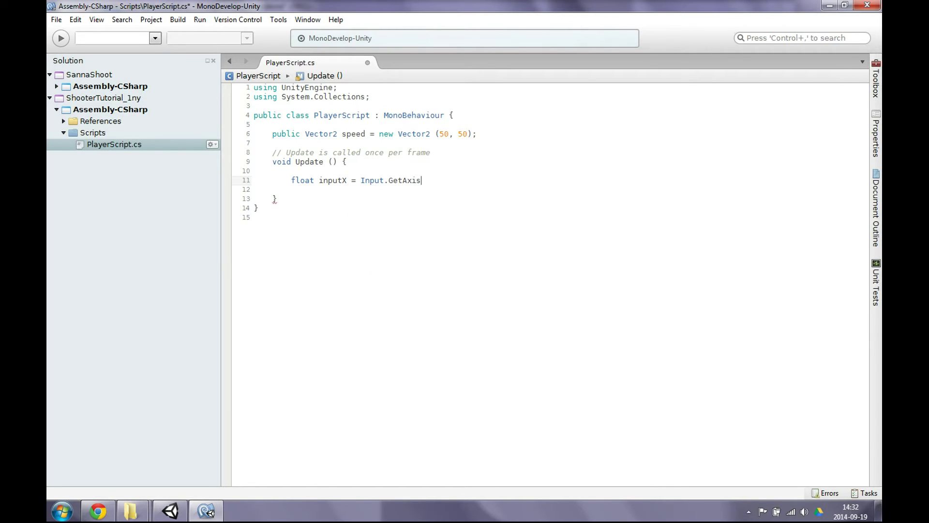
pyautogui.write('(')
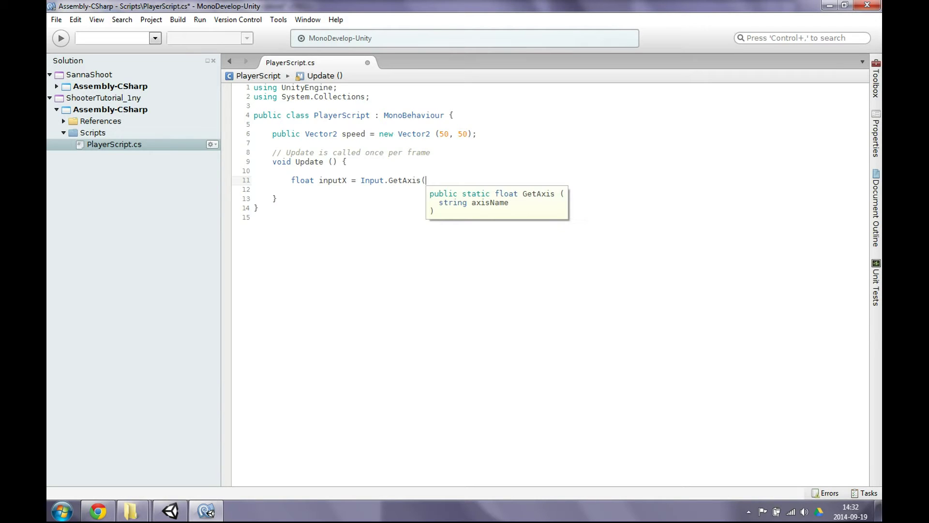
pyautogui.write('"Hori')
pyautogui.write('zont')
pyautogui.write('al")')
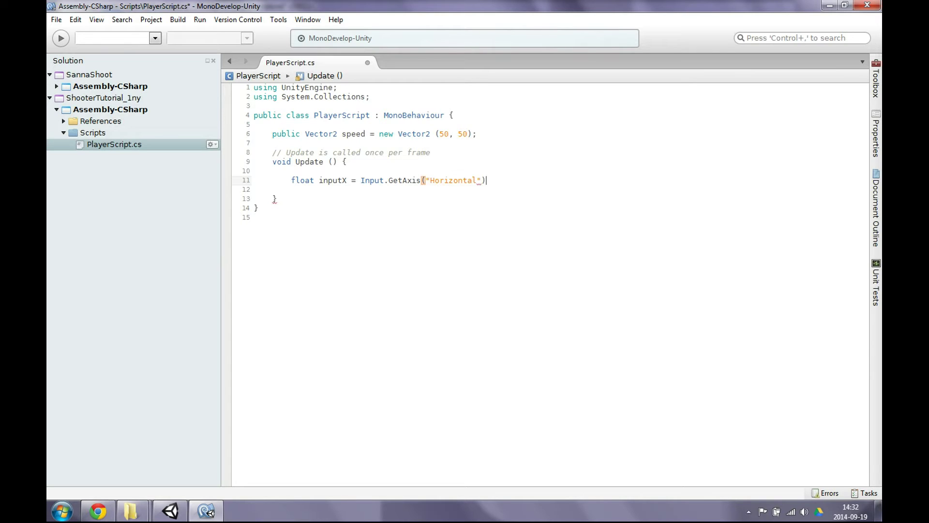
pyautogui.write(';')
pyautogui.press('Return')
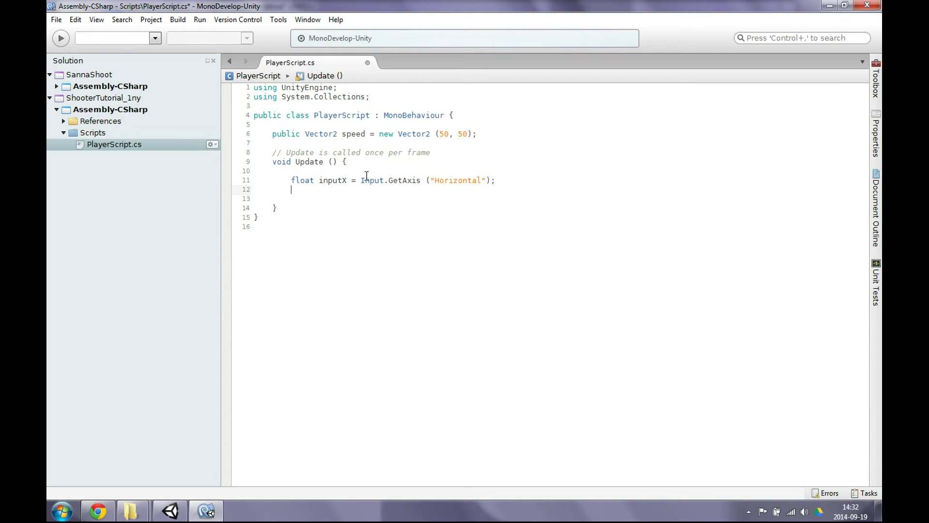
# Step: Duplicate that line as inputY reading the "Vertical" axis
pyautogui.moveTo(515, 180); pyautogui.dragTo(270, 183)
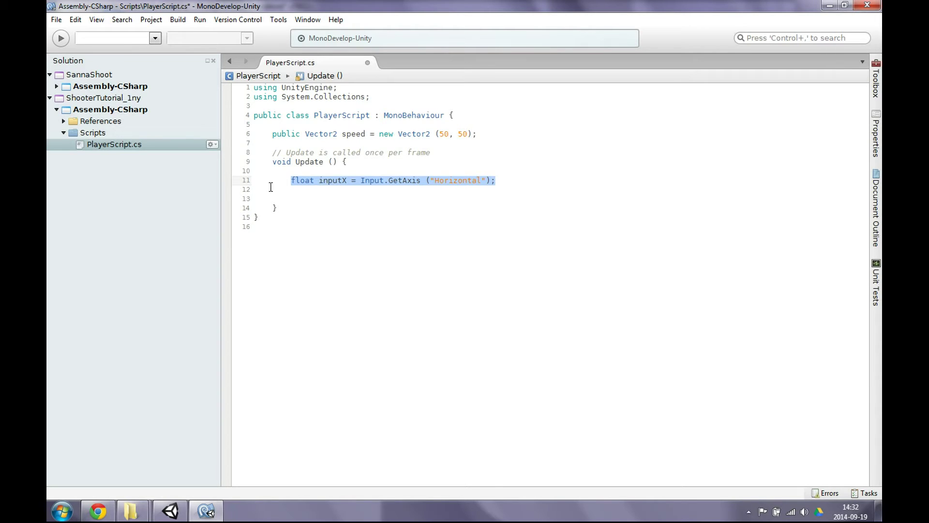
pyautogui.hotkey('ctrl', 'c')
pyautogui.click(293, 190)
pyautogui.hotkey('ctrl', 'v')
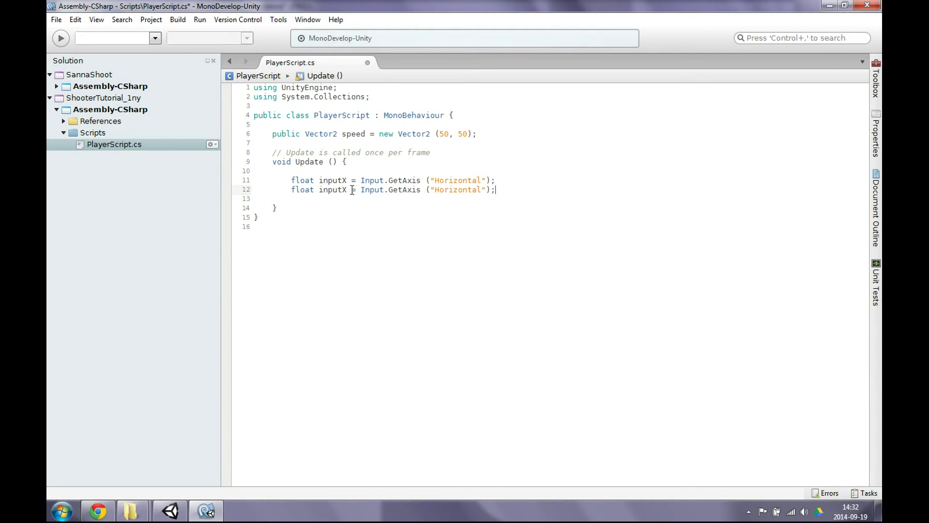
pyautogui.click(348, 190)
pyautogui.press('BackSpace')
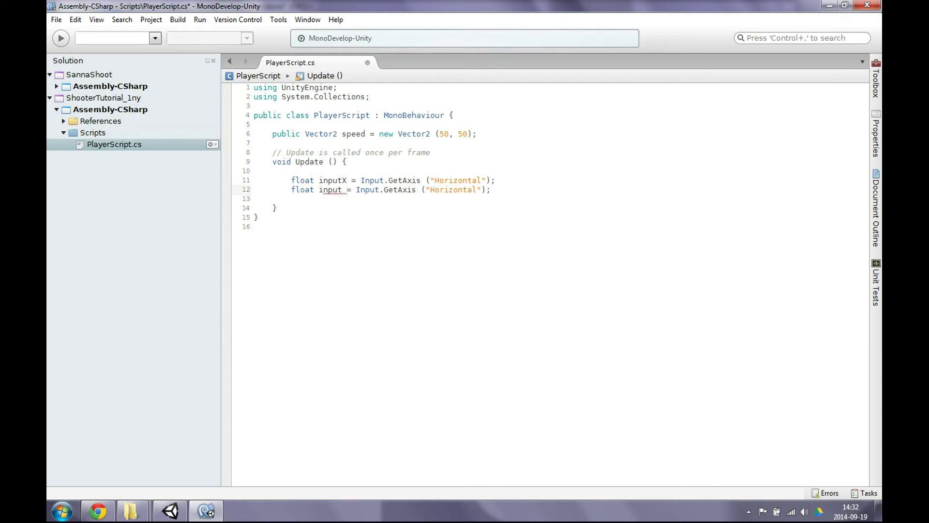
pyautogui.write('Y')
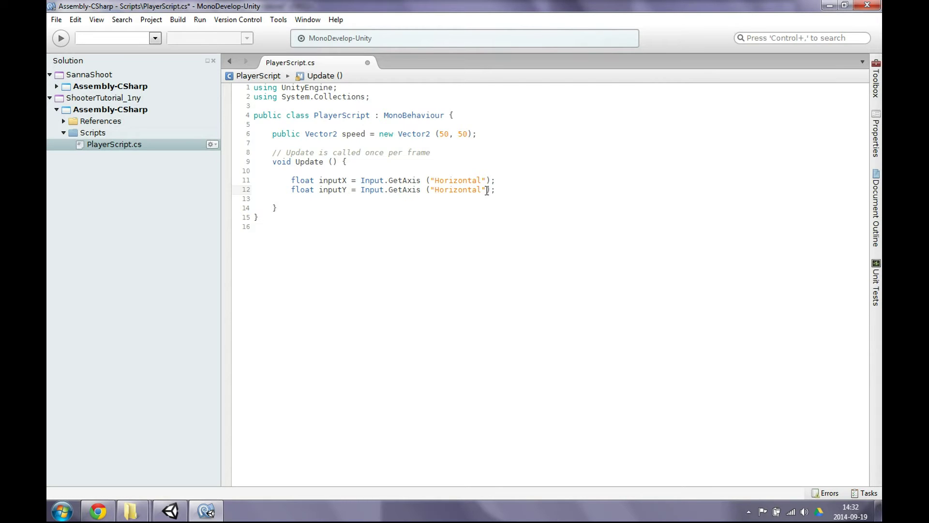
pyautogui.moveTo(479, 190); pyautogui.dragTo(437, 192)
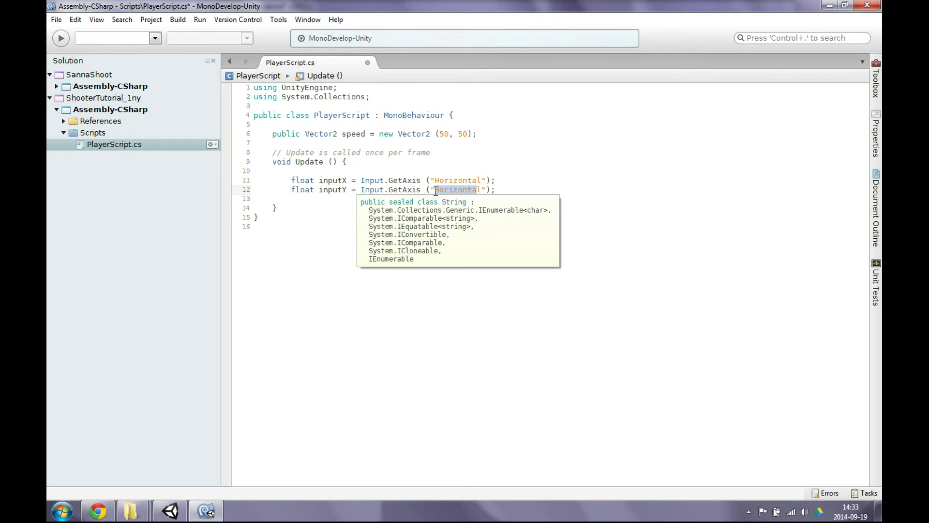
pyautogui.write('Vert')
pyautogui.write('t')
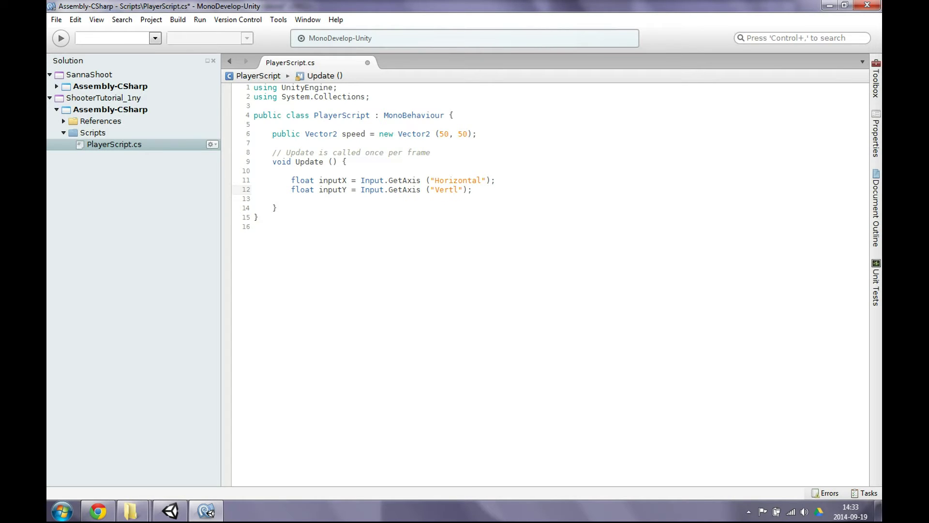
pyautogui.write('ica')
pyautogui.click(495, 189)
# Step: Start a line declaring Vector3 movement = new Vector3
pyautogui.press('Return')
pyautogui.press('Return')
pyautogui.write('Ve')
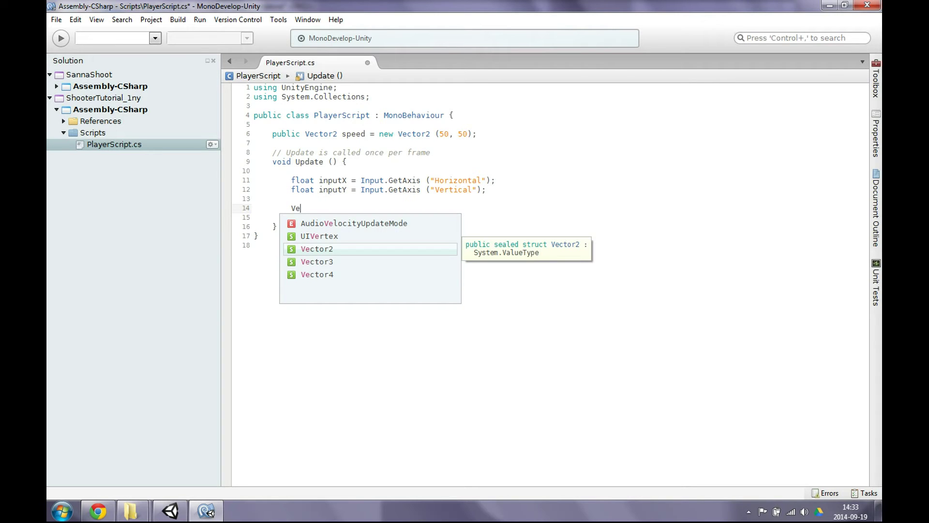
pyautogui.write('ctor')
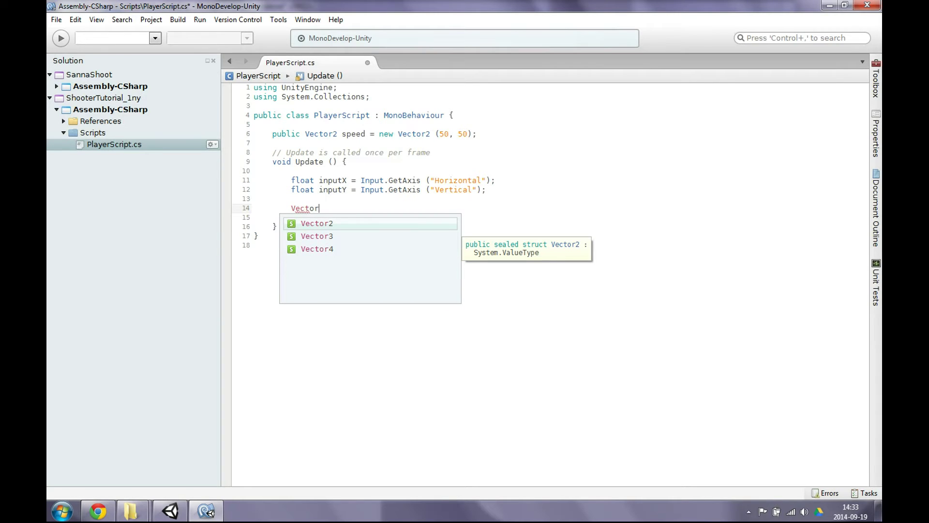
pyautogui.press('Down')
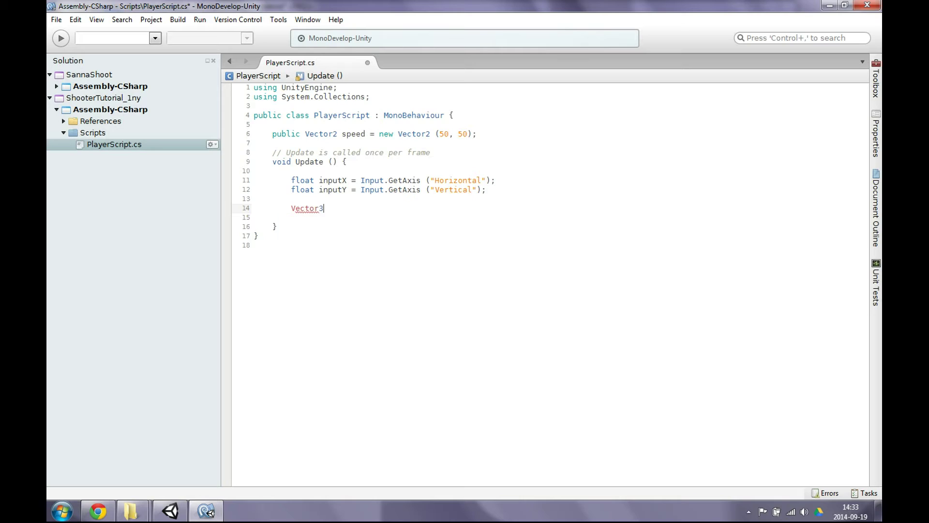
pyautogui.write(' move')
pyautogui.write('men')
pyautogui.write('t = ')
pyautogui.write('new V')
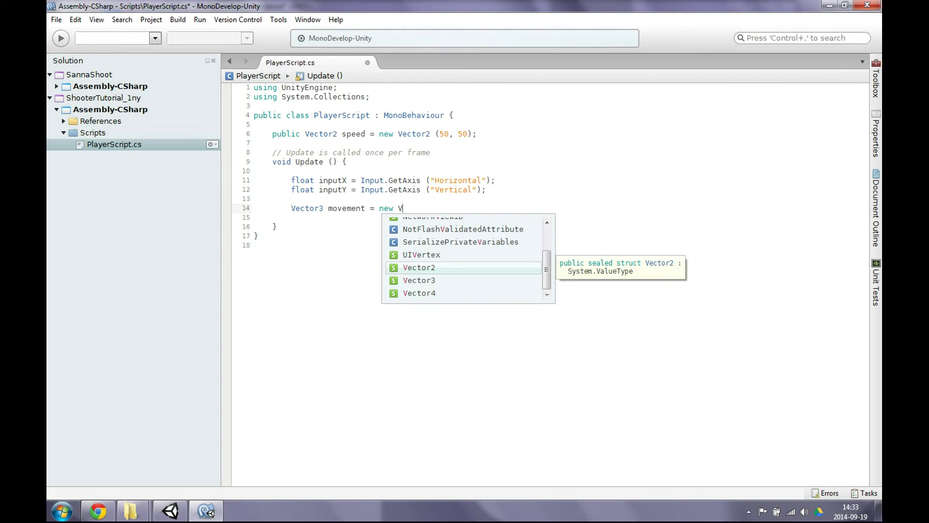
pyautogui.press('Down')
pyautogui.press('Return')
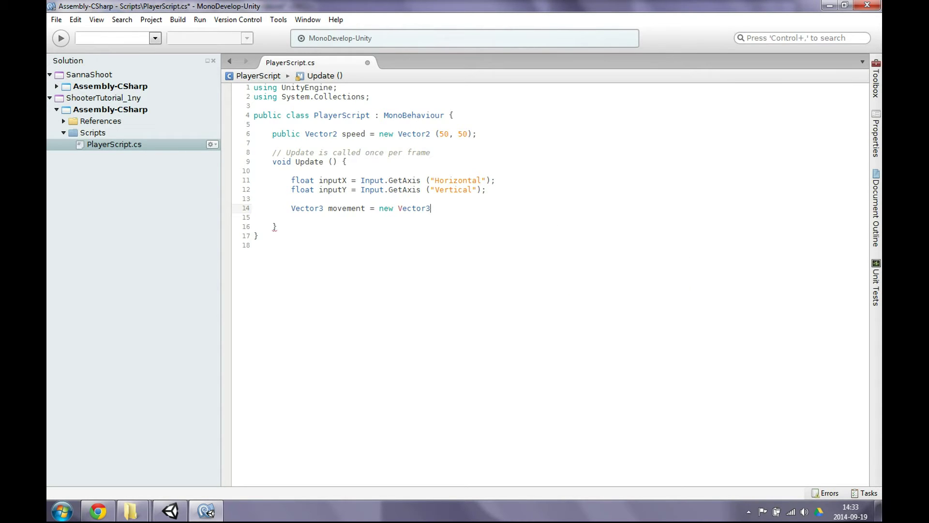
# Step: Fill in the constructor arguments (speed.x * inputX, speed.y * inputY, 0)
pyautogui.write('(s')
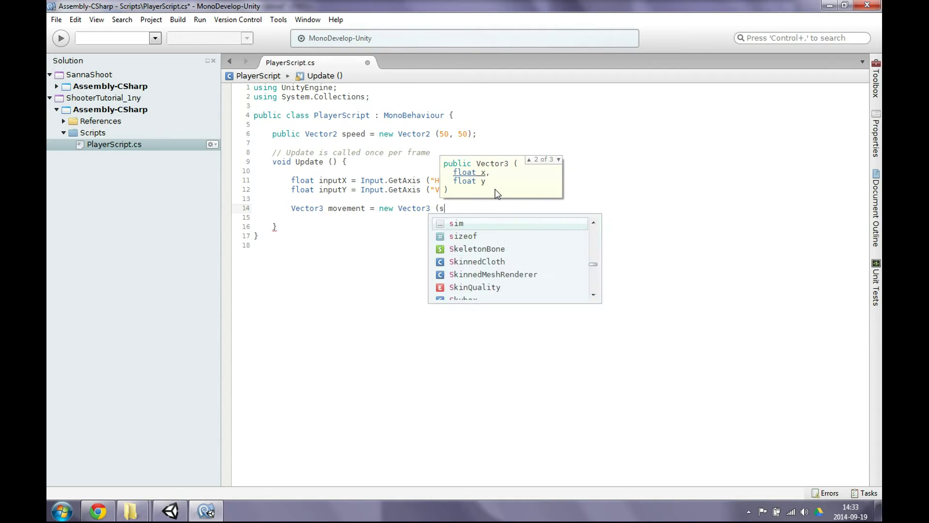
pyautogui.write('peed.')
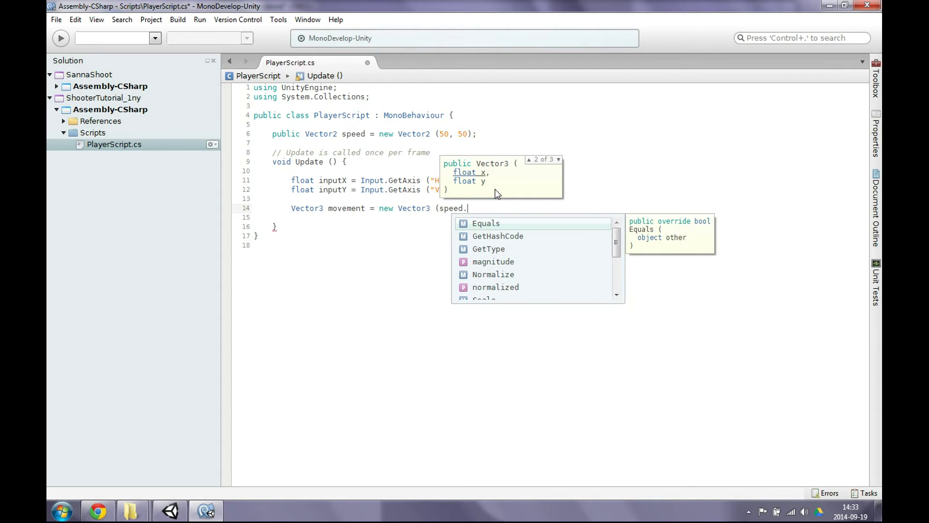
pyautogui.press('Down')
pyautogui.press('Return')
pyautogui.press('BackSpace')
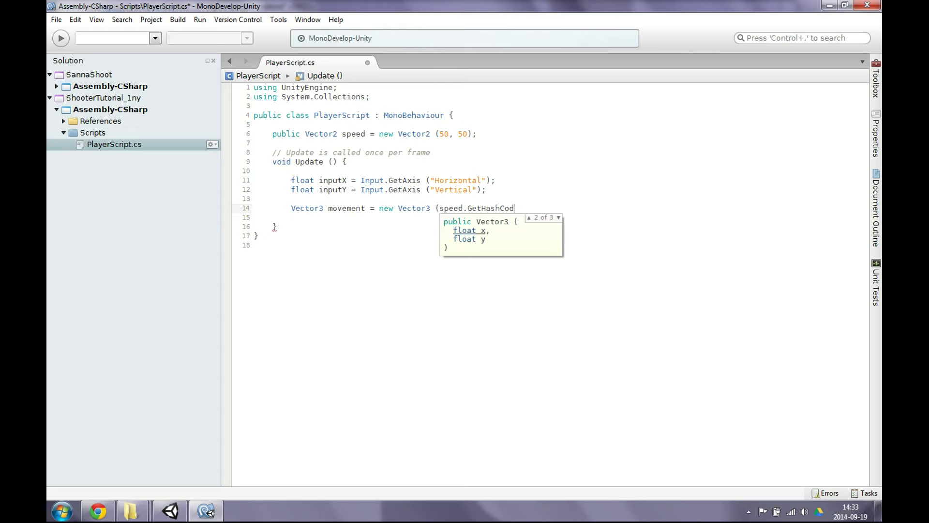
pyautogui.press('BackSpace')
pyautogui.press('BackSpace')
pyautogui.press('BackSpace')
pyautogui.press('BackSpace')
pyautogui.press('BackSpace')
pyautogui.press('BackSpace')
pyautogui.press('BackSpace')
pyautogui.press('BackSpace')
pyautogui.press('BackSpace')
pyautogui.press('BackSpace')
pyautogui.write('x ')
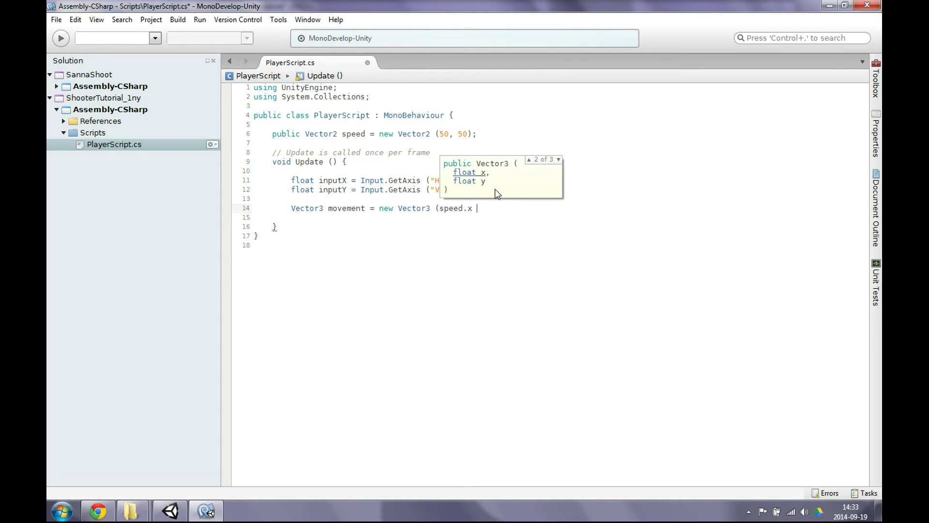
pyautogui.write('* ')
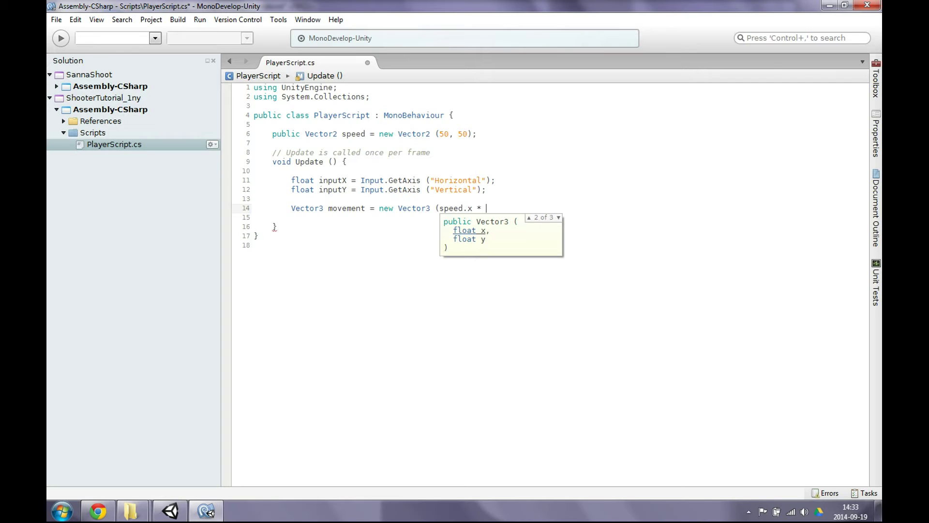
pyautogui.write('in')
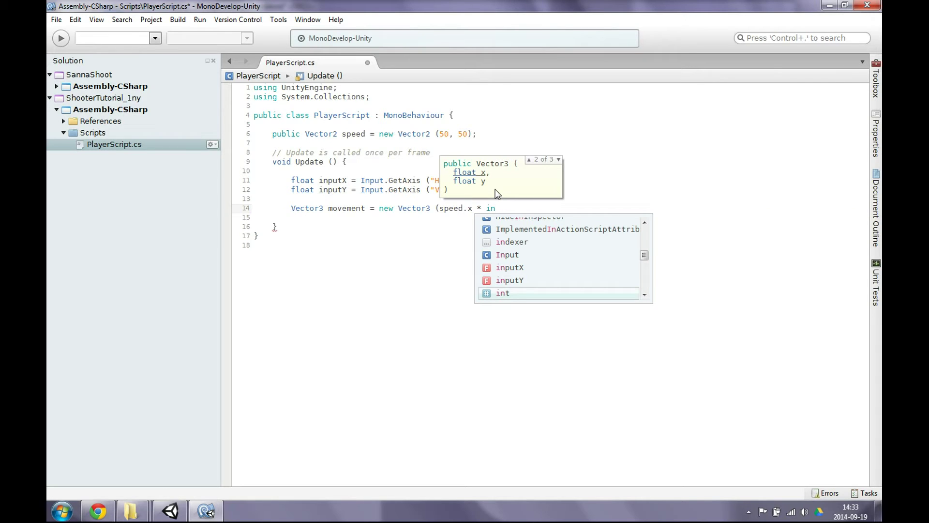
pyautogui.press('Up')
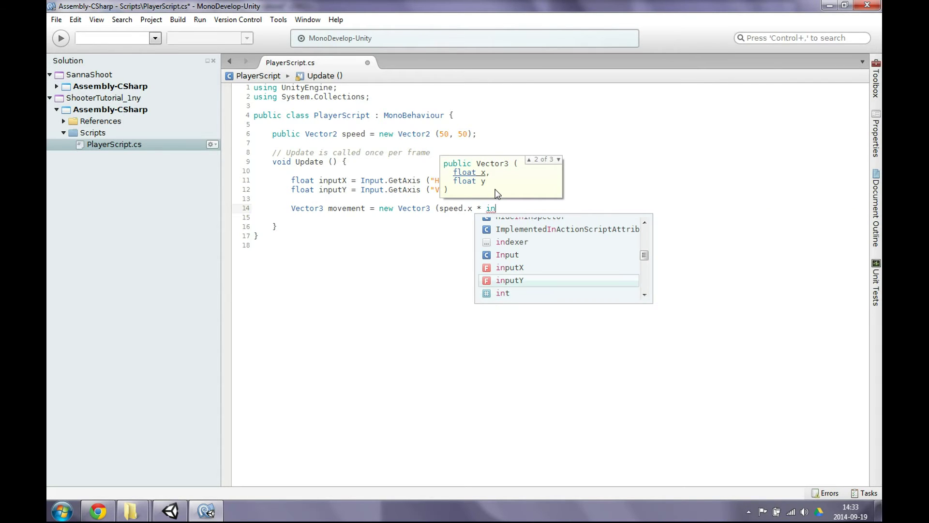
pyautogui.press('Up')
pyautogui.press('Return')
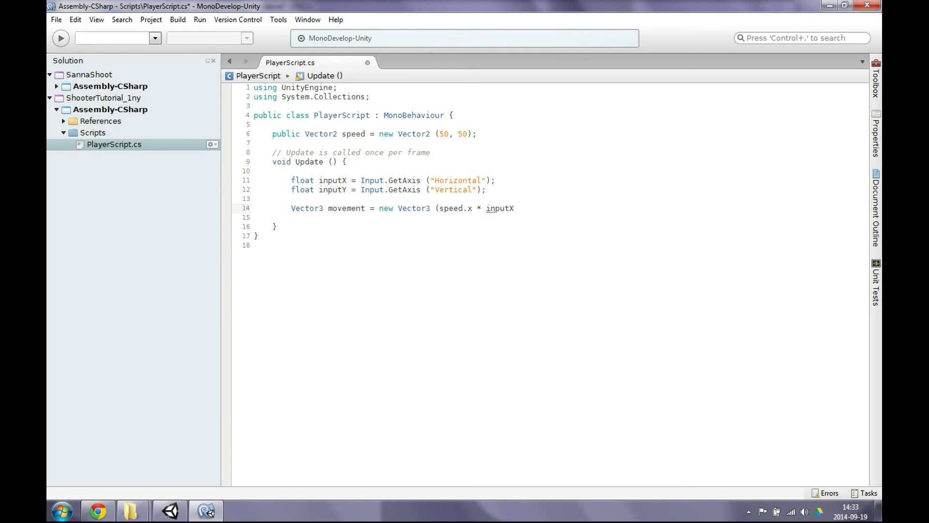
pyautogui.write(', spee')
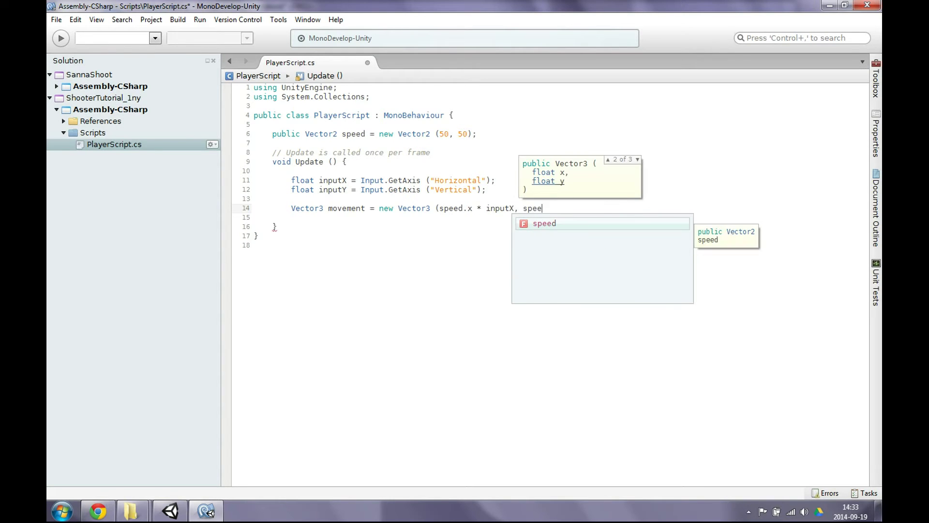
pyautogui.write('d.y')
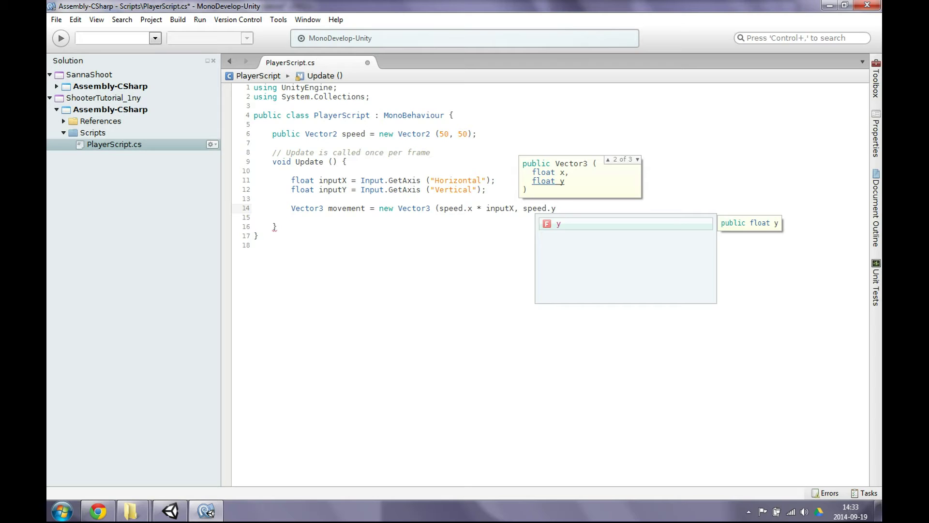
pyautogui.write(' *')
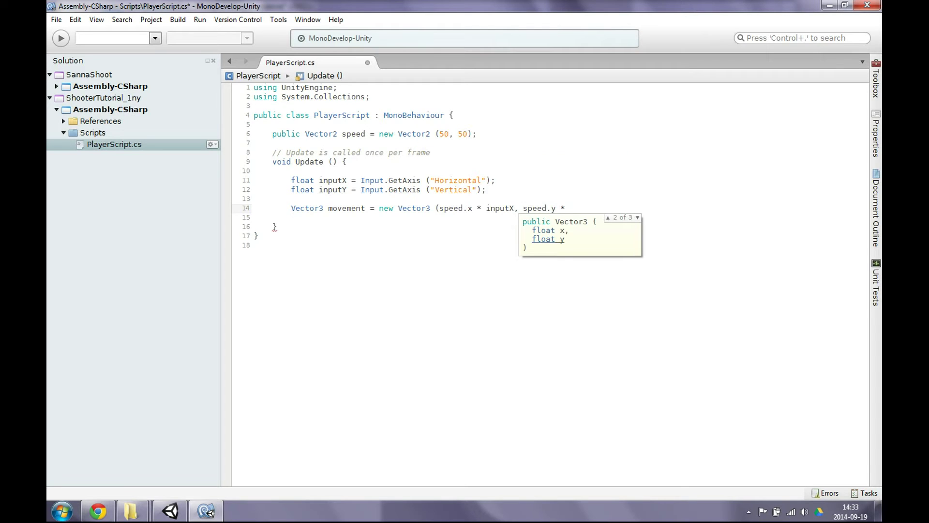
pyautogui.write(' in')
pyautogui.press('Down')
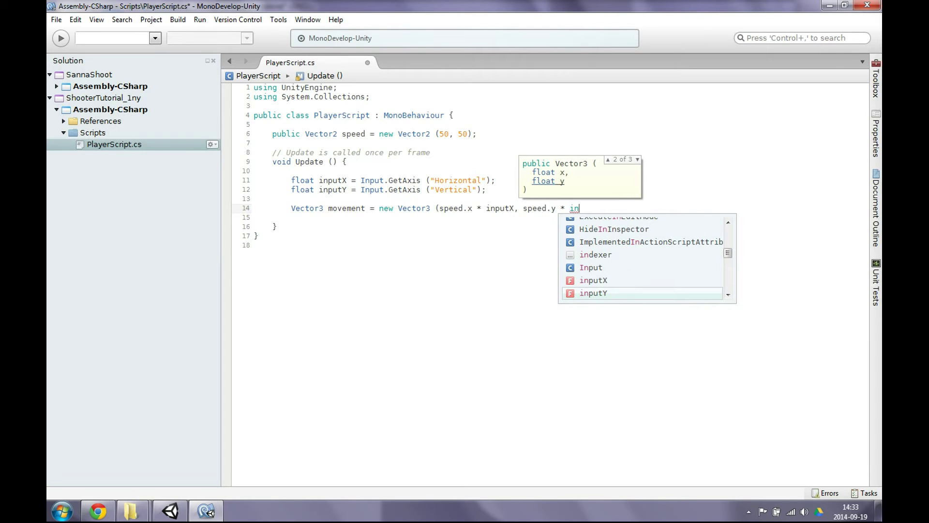
pyautogui.press('Return')
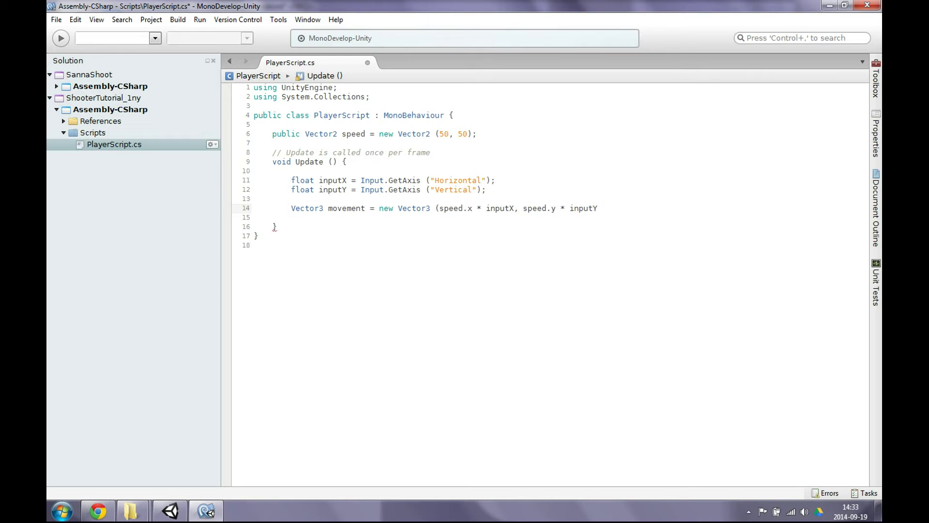
pyautogui.write(', 0')
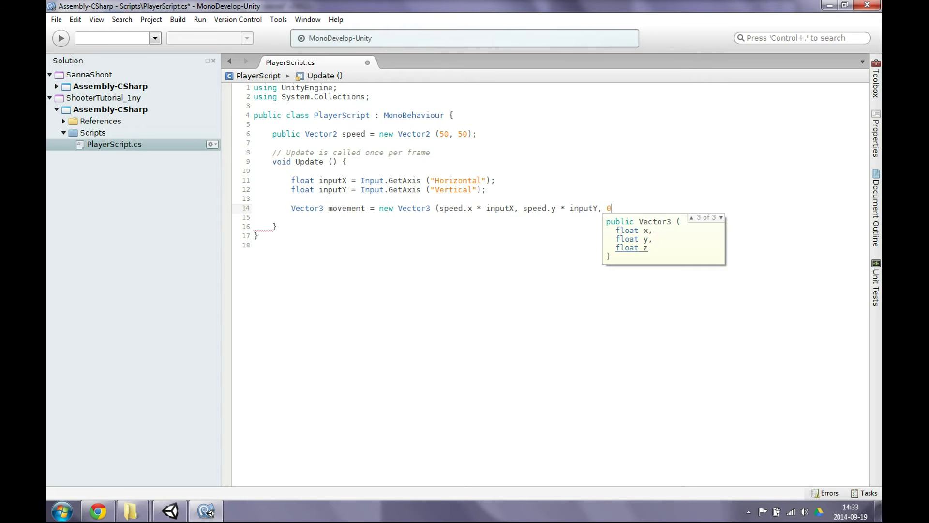
pyautogui.write(');')
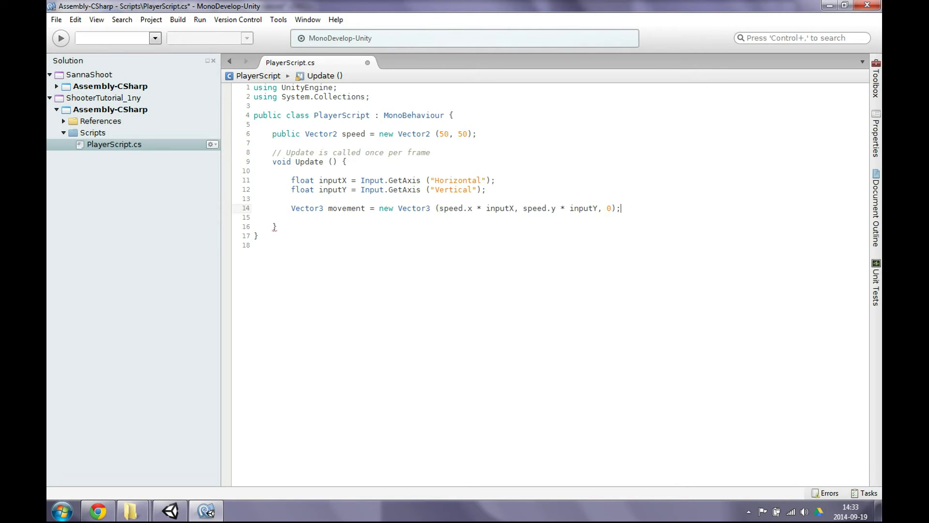
pyautogui.press('Return')
# Step: Add movement *= Time.deltaTime; below the movement line
pyautogui.write('mov')
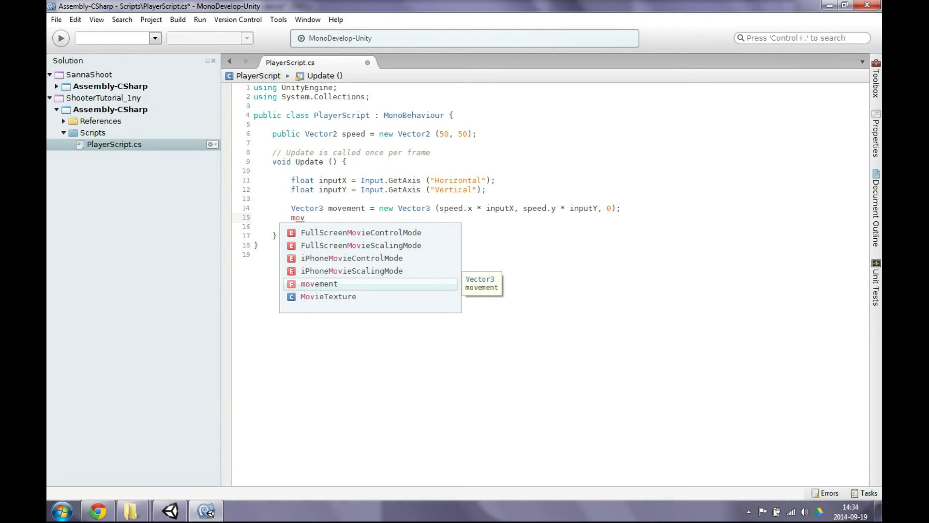
pyautogui.press('Return')
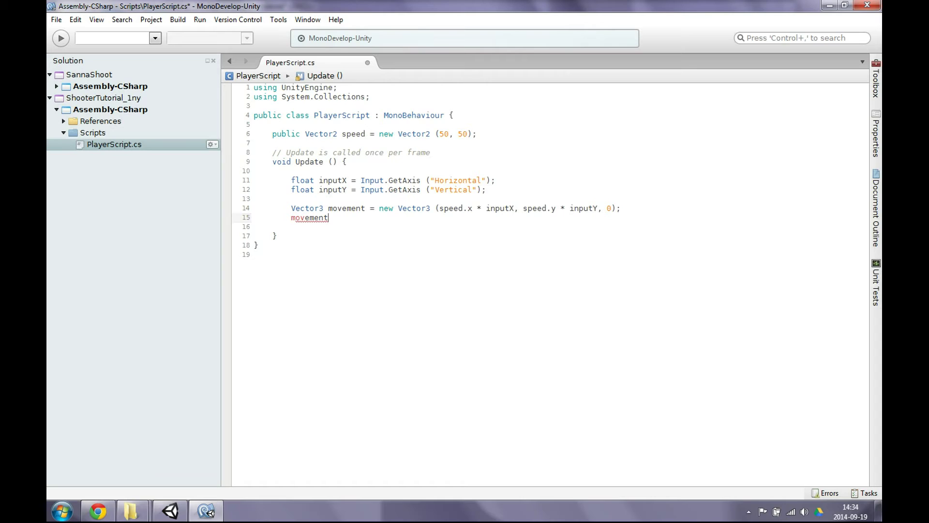
pyautogui.write('*')
pyautogui.write('=')
pyautogui.write('T')
pyautogui.press('Return')
pyautogui.write('.')
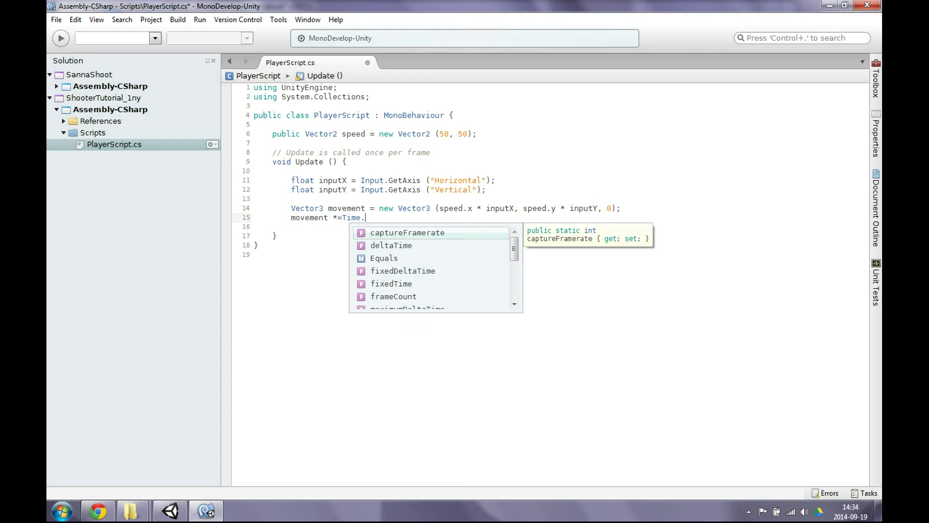
pyautogui.write('de')
pyautogui.press('Return')
pyautogui.write(';')
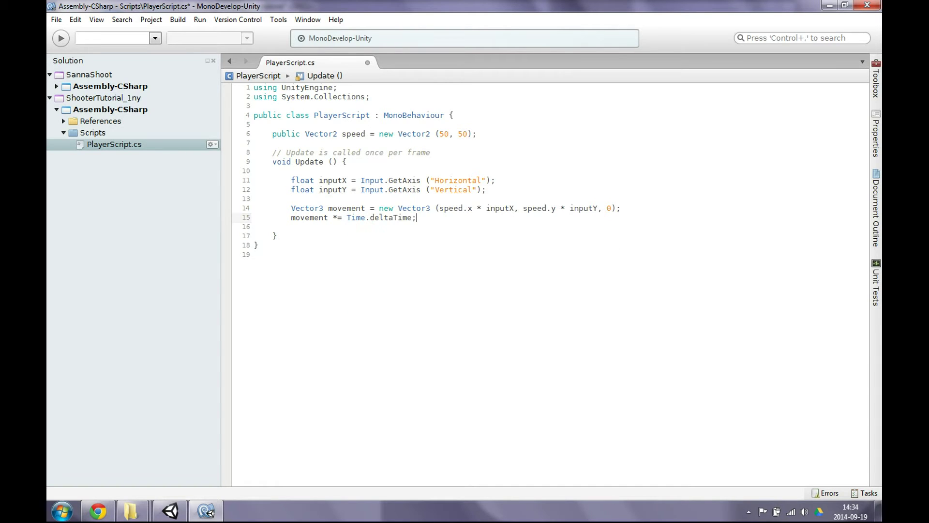
pyautogui.press('Return')
# Step: Add transform.Translate (movement); and save PlayerScript
pyautogui.write('tra')
pyautogui.press('Return')
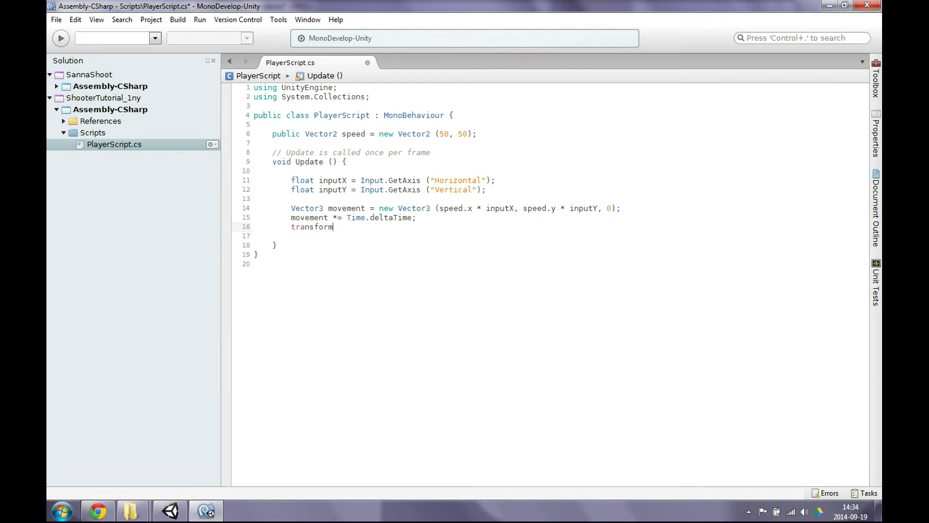
pyautogui.write('.T')
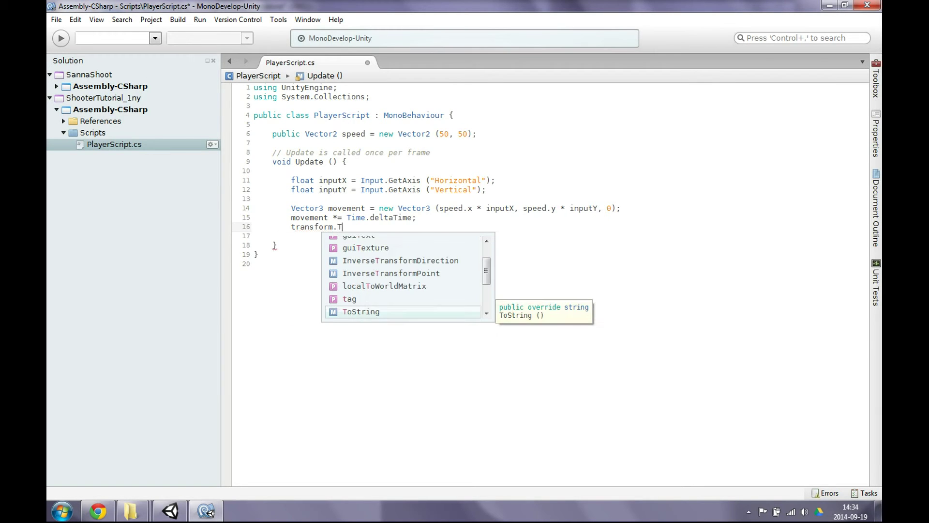
pyautogui.write('ra')
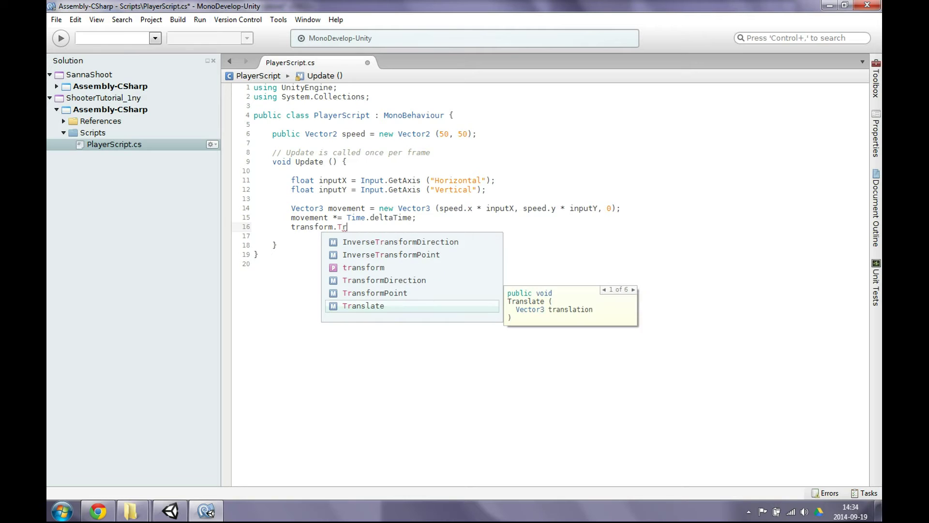
pyautogui.press('Return')
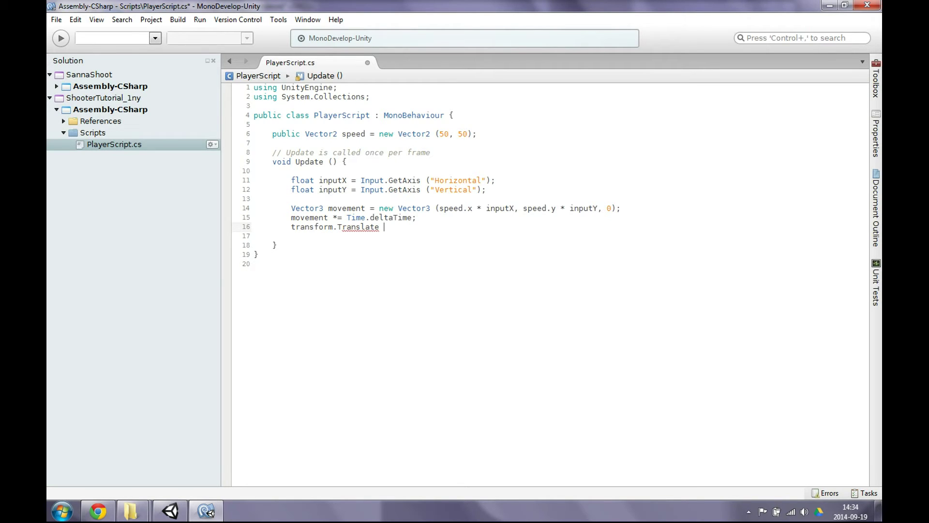
pyautogui.write('(move')
pyautogui.press('Return')
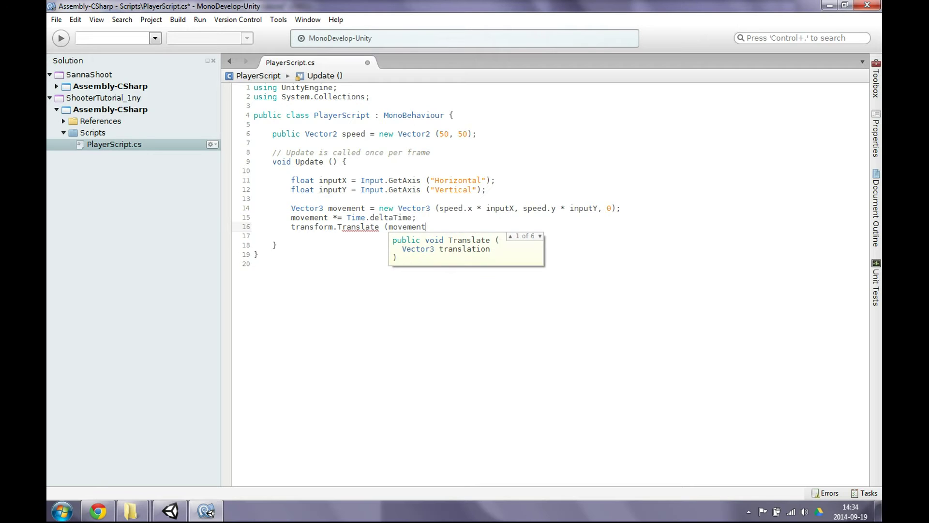
pyautogui.write(');')
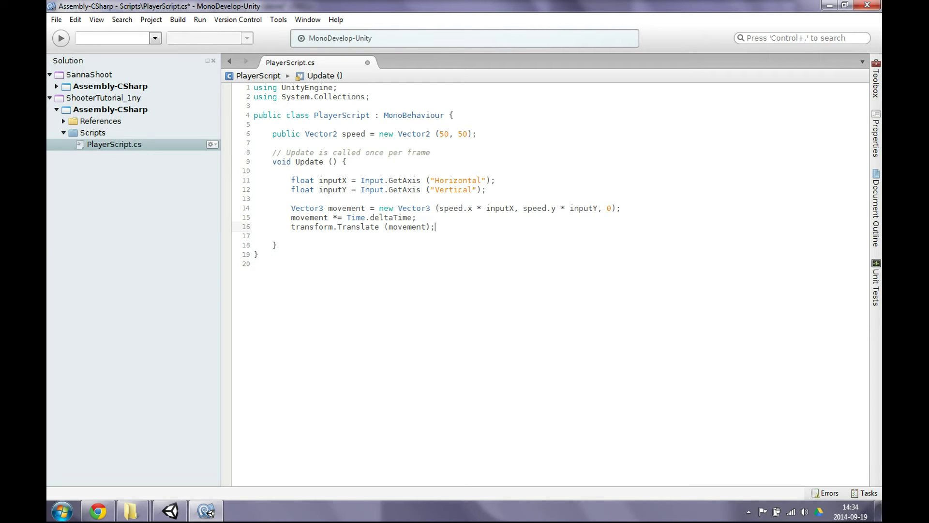
pyautogui.hotkey('ctrl', 's')
# Step: Back in Unity, drag Player from the Hierarchy into Prefabs to make a prefab
pyautogui.click(170, 509)
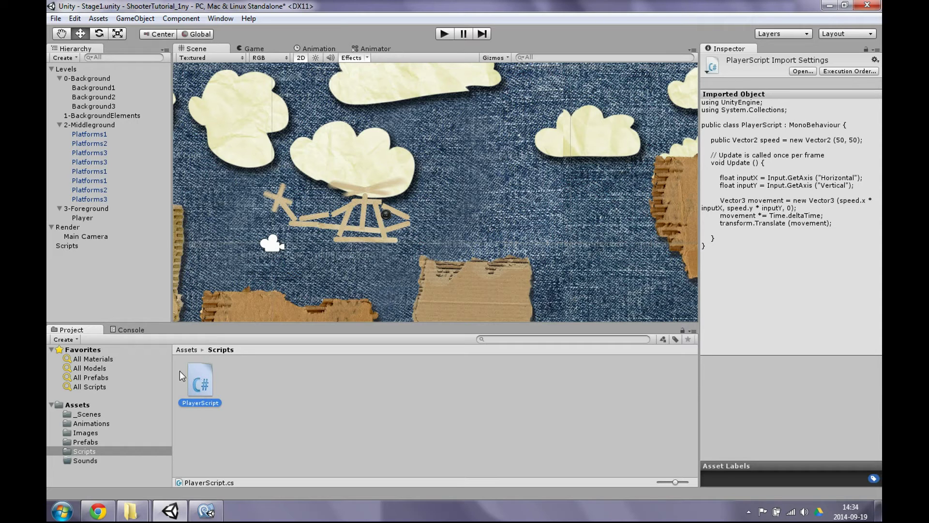
pyautogui.click(82, 218)
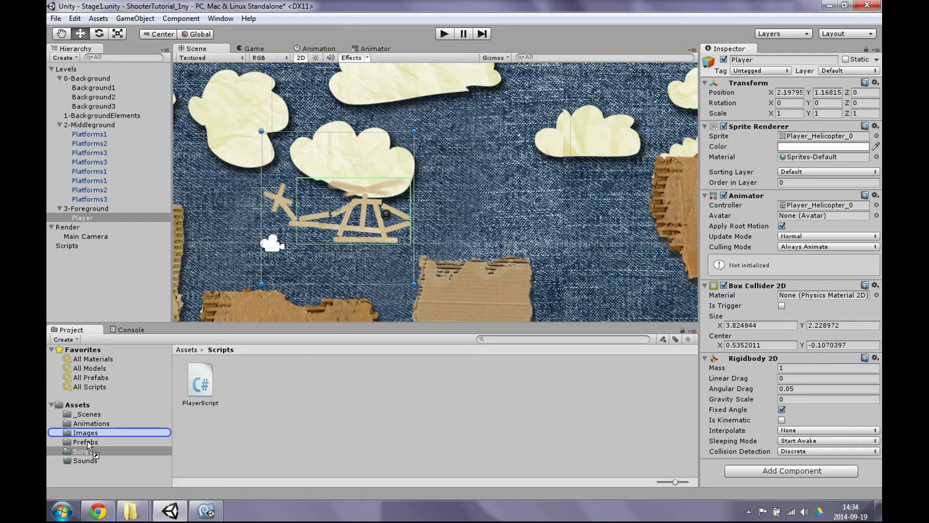
pyautogui.moveTo(82, 217); pyautogui.dragTo(87, 444)
# Step: Attach PlayerScript to the Player and apply the changes to its prefab
pyautogui.click(91, 218)
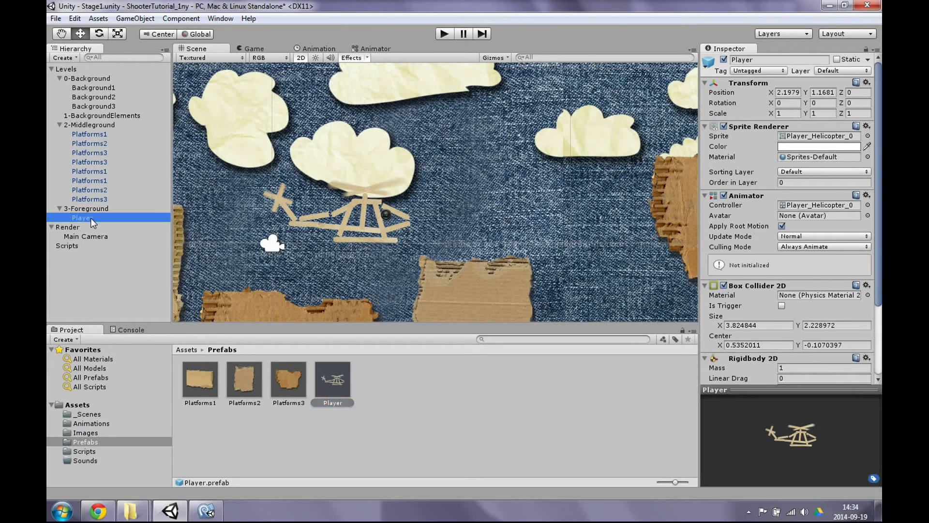
pyautogui.click(87, 451)
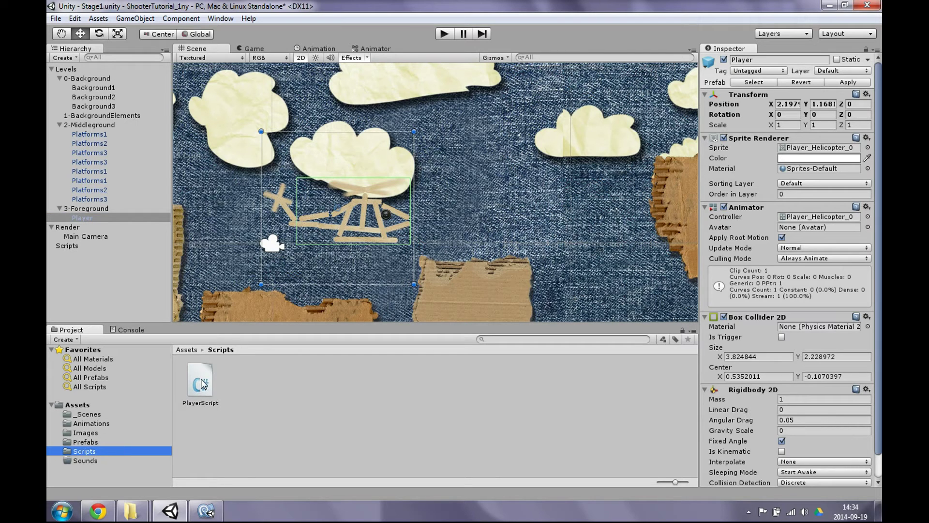
pyautogui.moveTo(202, 384); pyautogui.dragTo(91, 222)
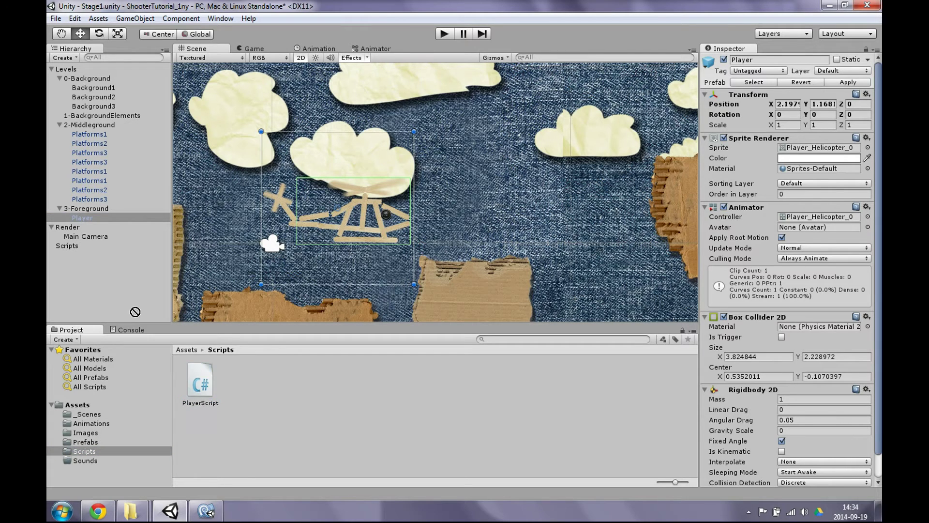
pyautogui.click(88, 217)
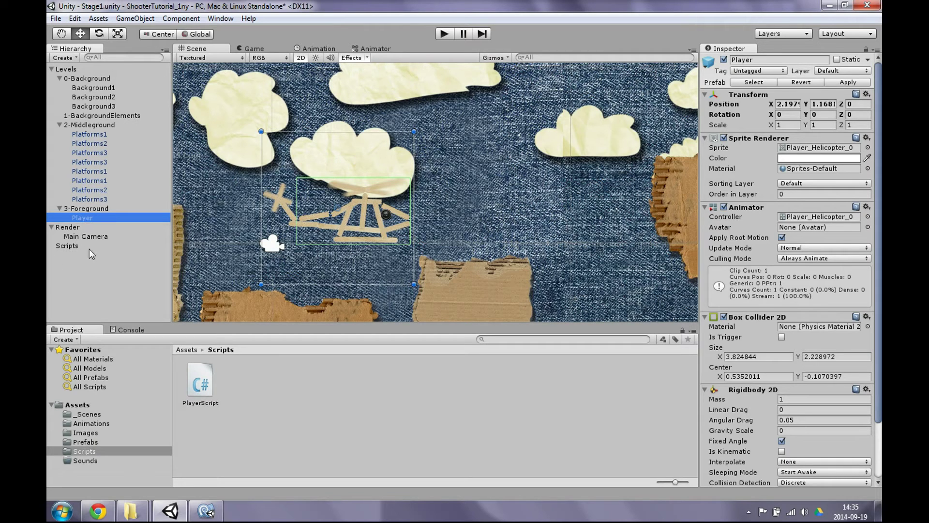
pyautogui.click(847, 83)
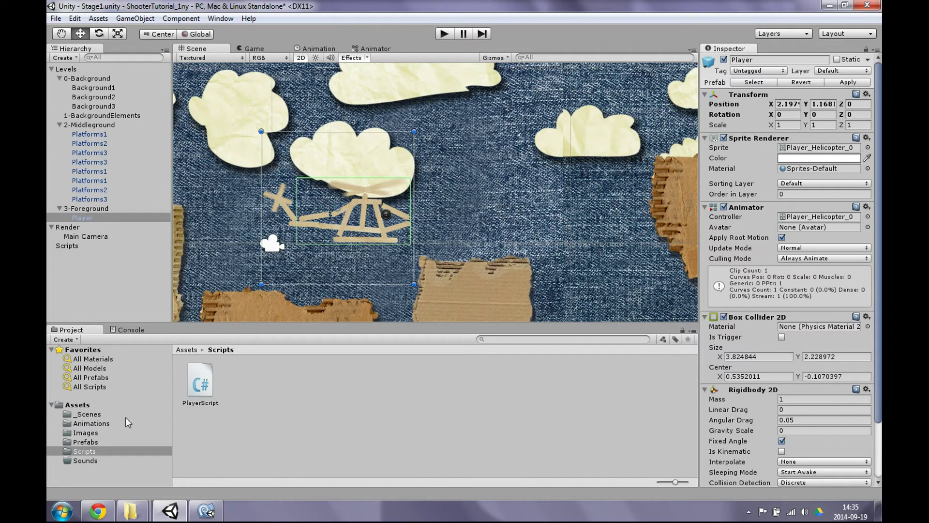
# Step: Run the game in Play mode to test the player, then stop it
pyautogui.click(90, 442)
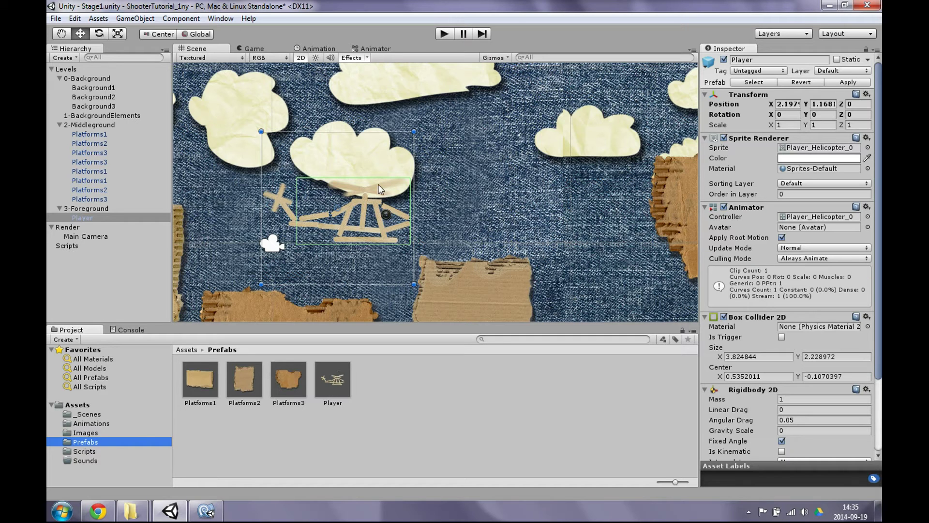
pyautogui.click(444, 34)
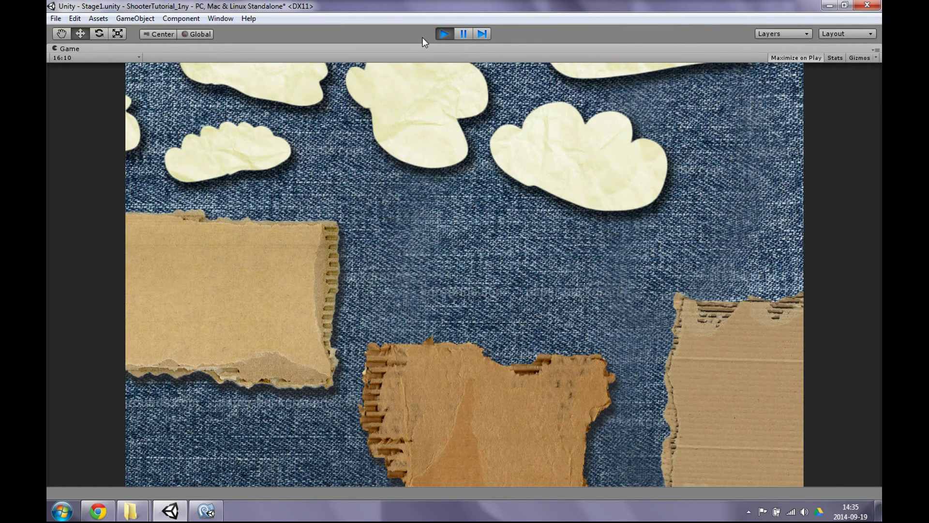
pyautogui.click(439, 34)
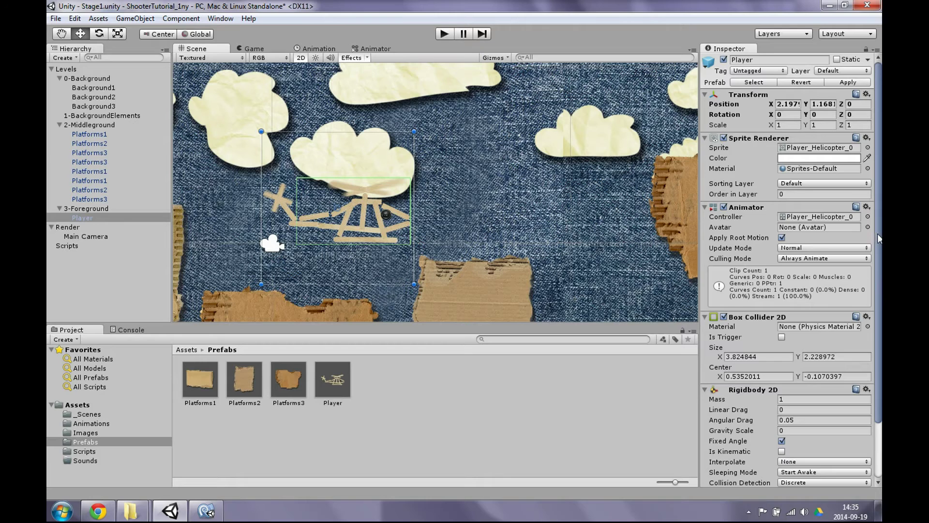
# Step: Set the Player Script's Speed X and Speed Y to 25
pyautogui.moveTo(878, 238); pyautogui.dragTo(878, 310)
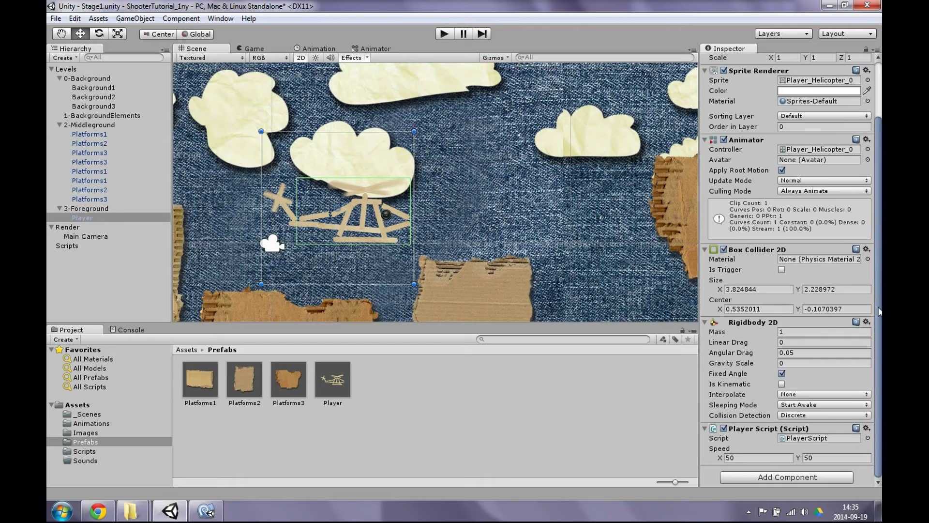
pyautogui.click(761, 459)
pyautogui.write('25')
pyautogui.press('Tab')
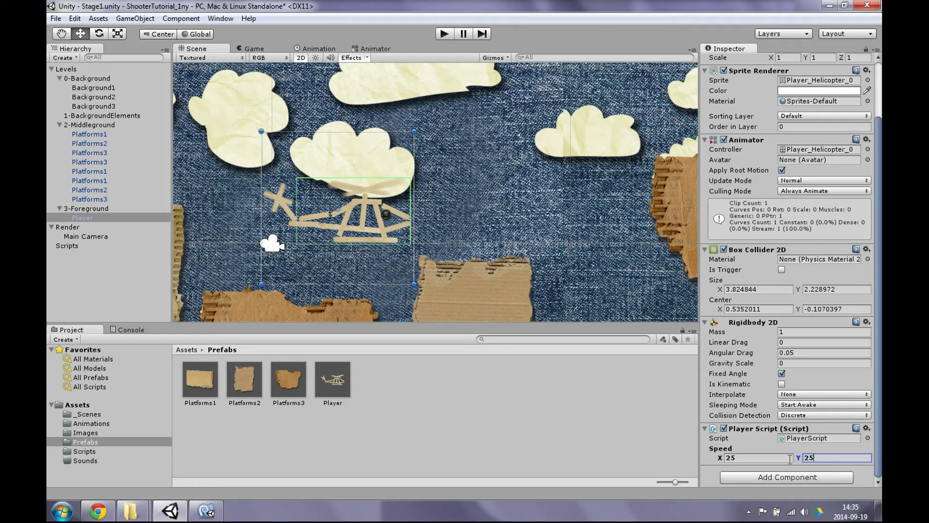
pyautogui.click(480, 232)
# Step: Play the game, fly the helicopter left, up and down, then stop
pyautogui.click(443, 33)
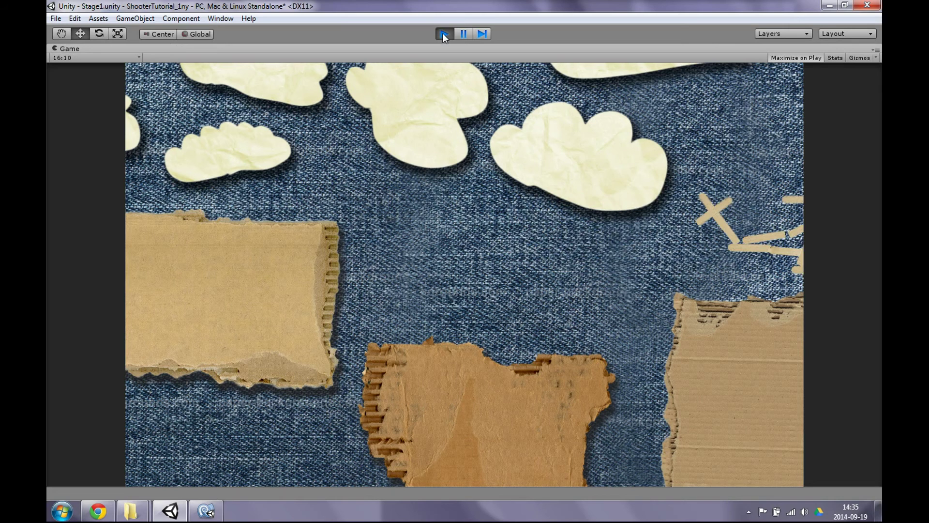
pyautogui.press('Left')
pyautogui.press('Up')
pyautogui.press('Down')
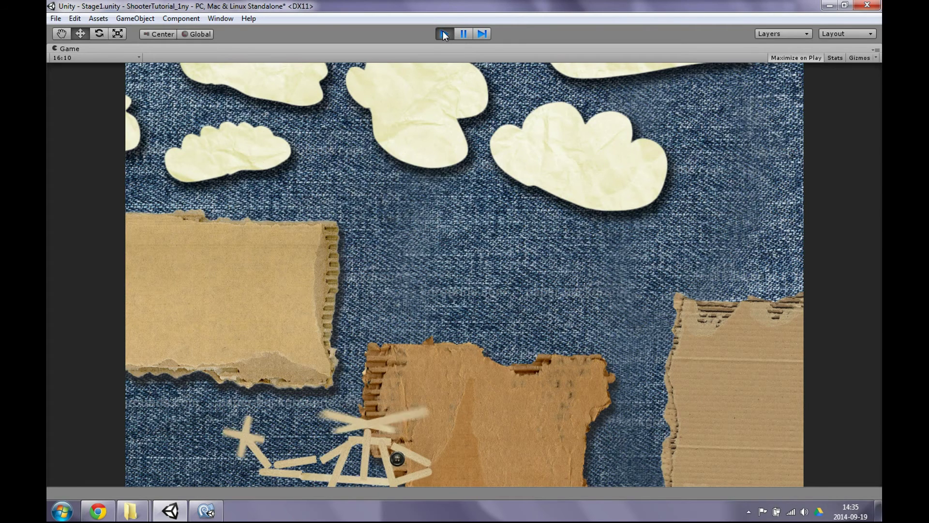
pyautogui.click(443, 34)
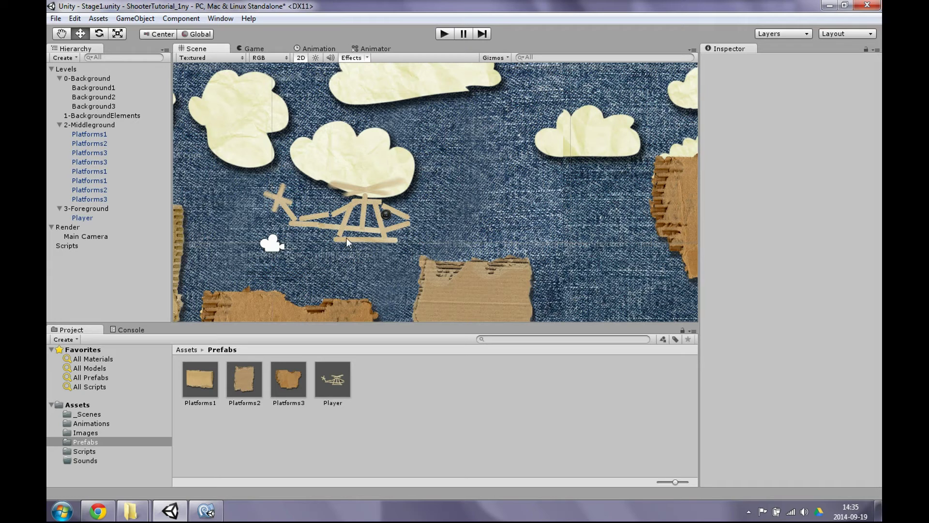
# Step: Select the Enemy_Screw image in Assets > Images and check its pixel dimensions
pyautogui.click(86, 432)
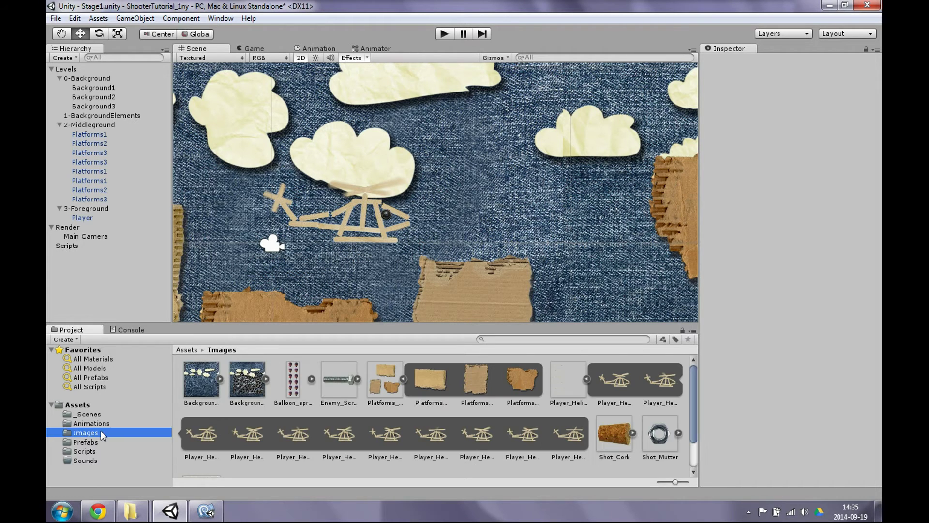
pyautogui.click(340, 382)
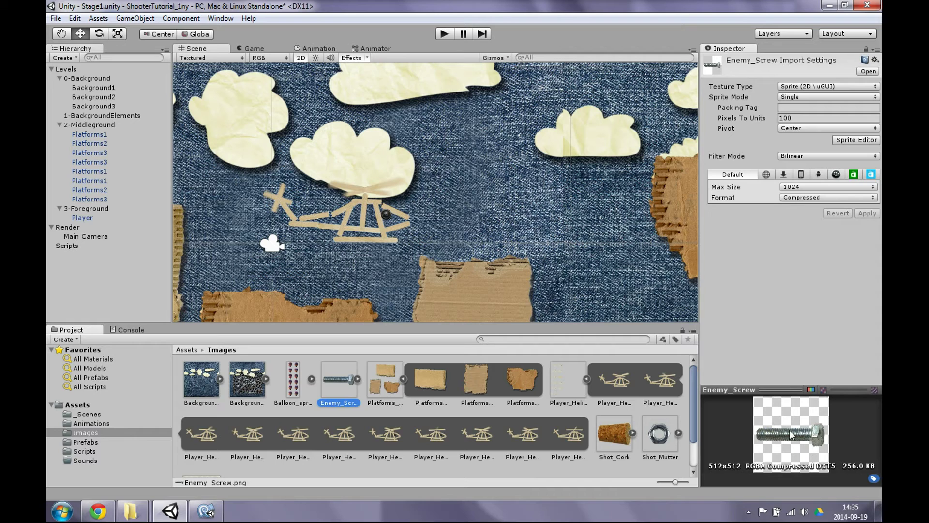
pyautogui.moveTo(131, 511)
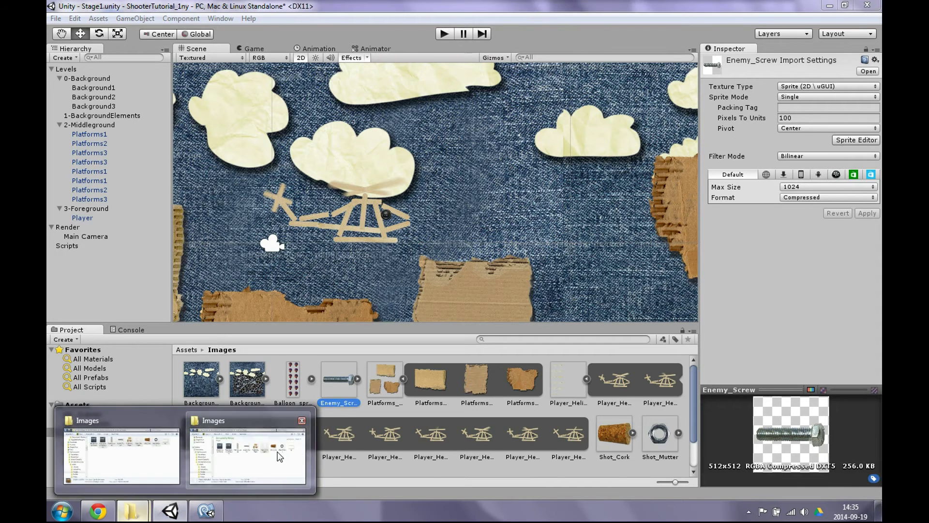
pyautogui.click(273, 450)
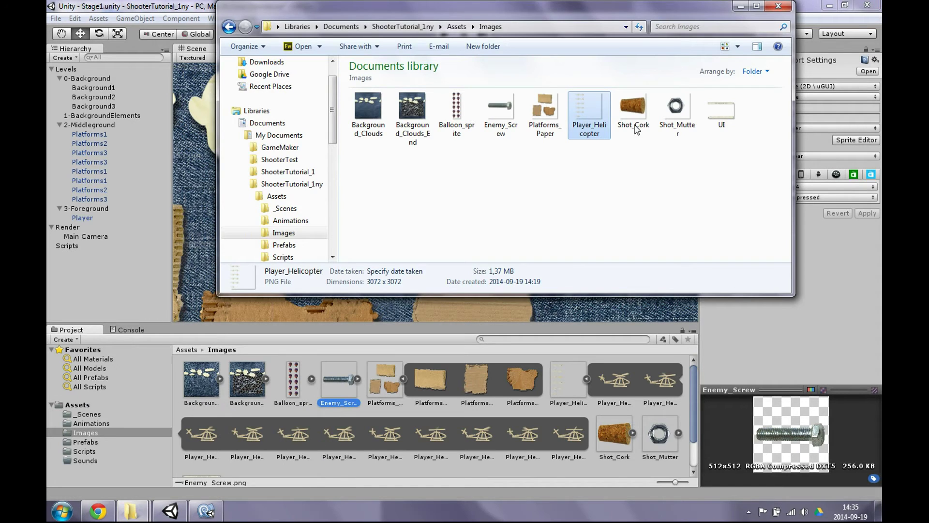
pyautogui.click(497, 110)
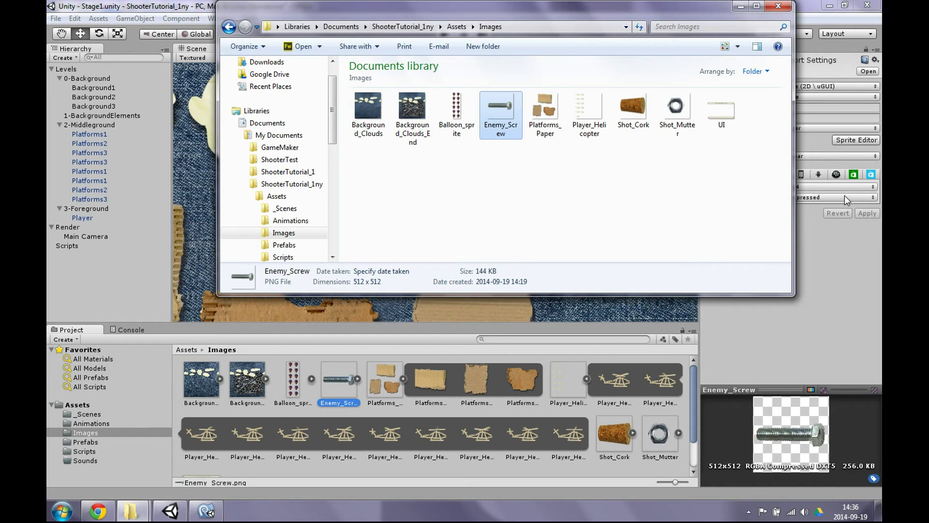
pyautogui.click(827, 250)
# Step: Set Enemy_Screw's import Max Size to 512 and Format to Truecolor, and apply
pyautogui.click(814, 187)
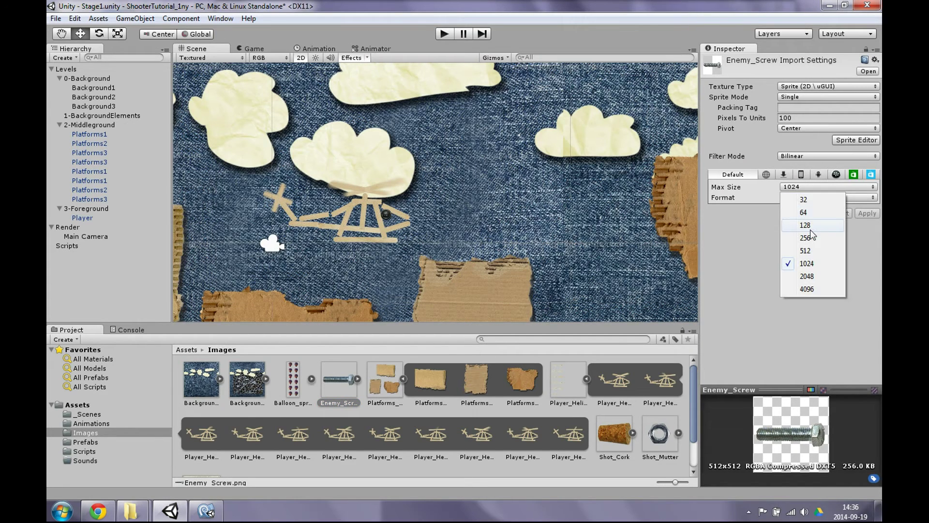
pyautogui.click(813, 237)
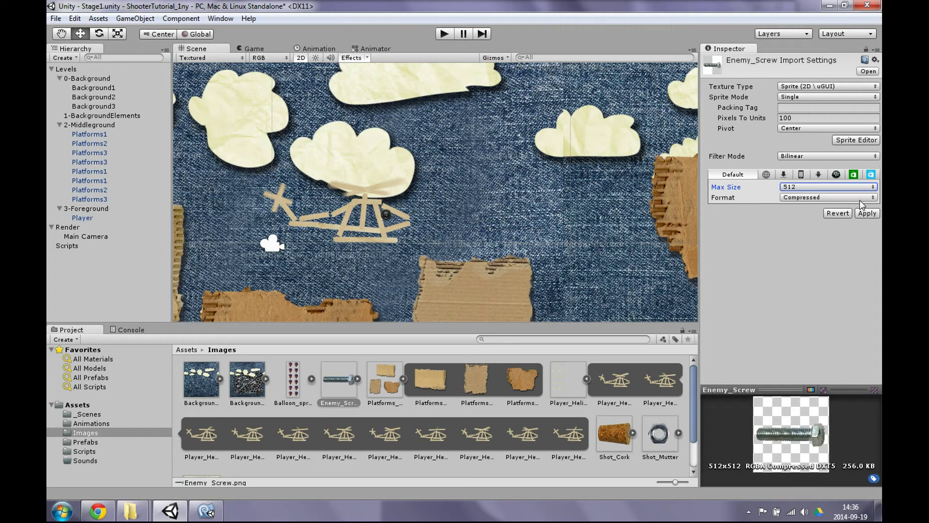
pyautogui.click(860, 197)
pyautogui.click(847, 234)
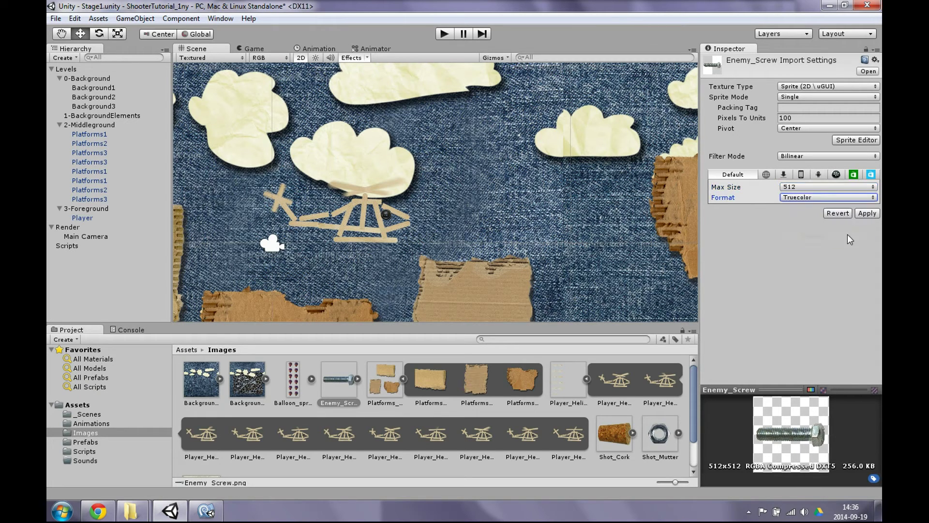
pyautogui.click(865, 216)
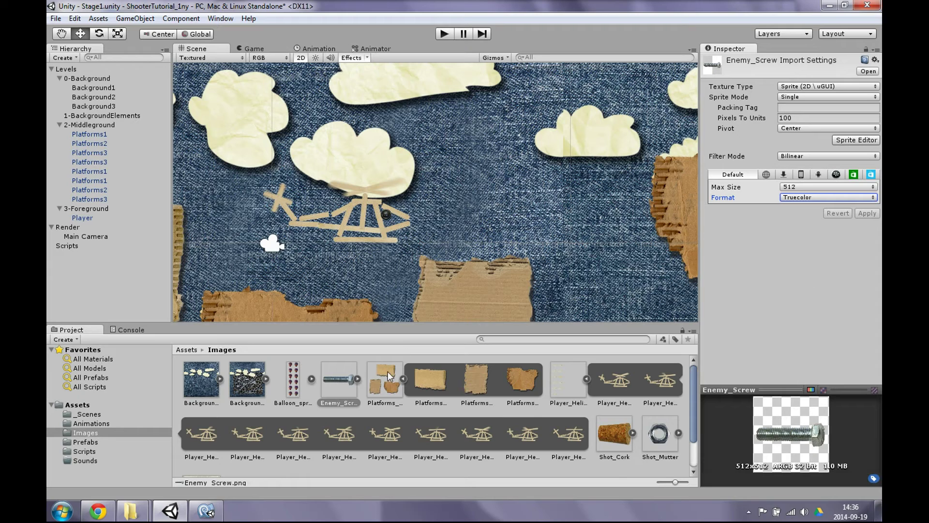
# Step: Place the Enemy_Screw sprite in the scene and set its Scale X to 0.7
pyautogui.moveTo(336, 378); pyautogui.dragTo(594, 207)
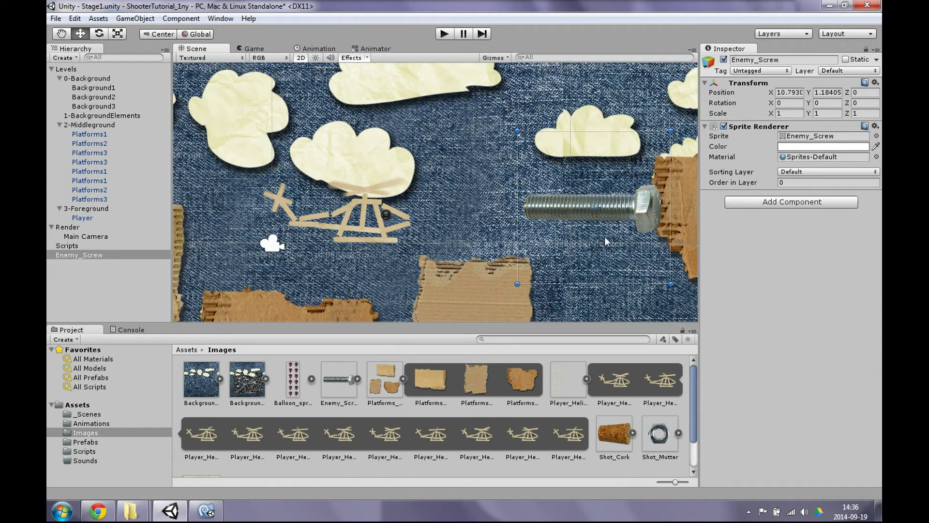
pyautogui.click(785, 113)
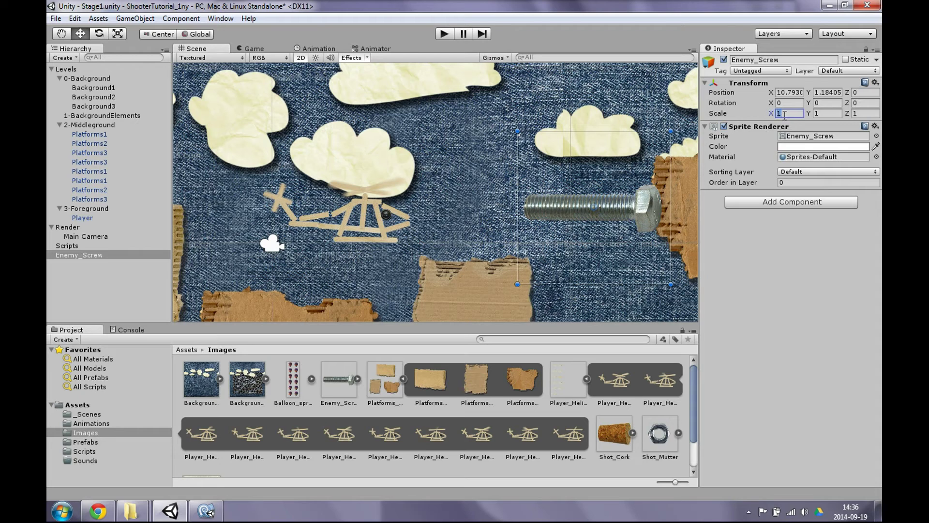
pyautogui.write('0.')
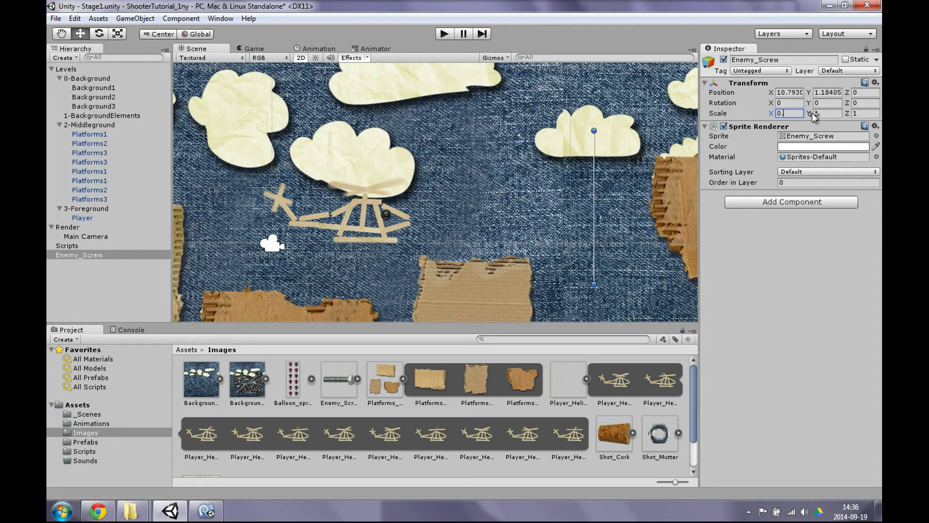
pyautogui.write('7')
pyautogui.click(821, 113)
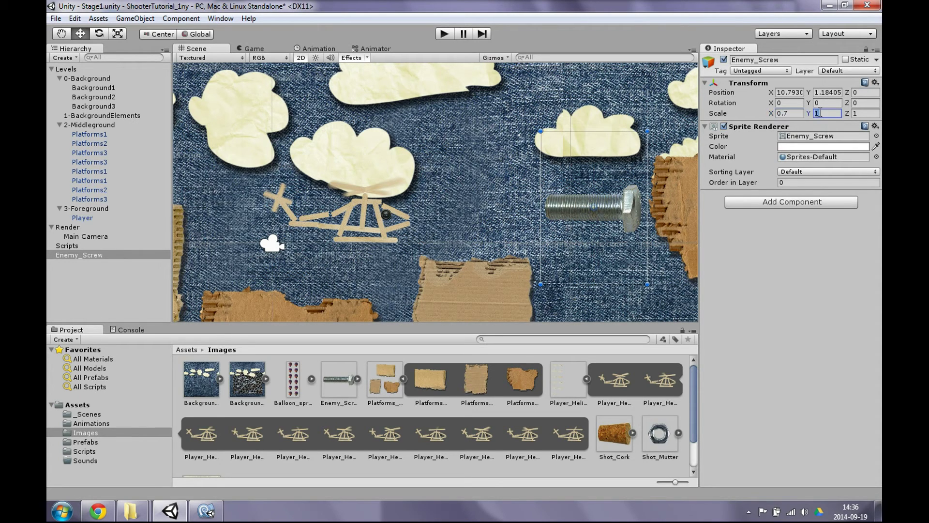
pyautogui.write('0.7')
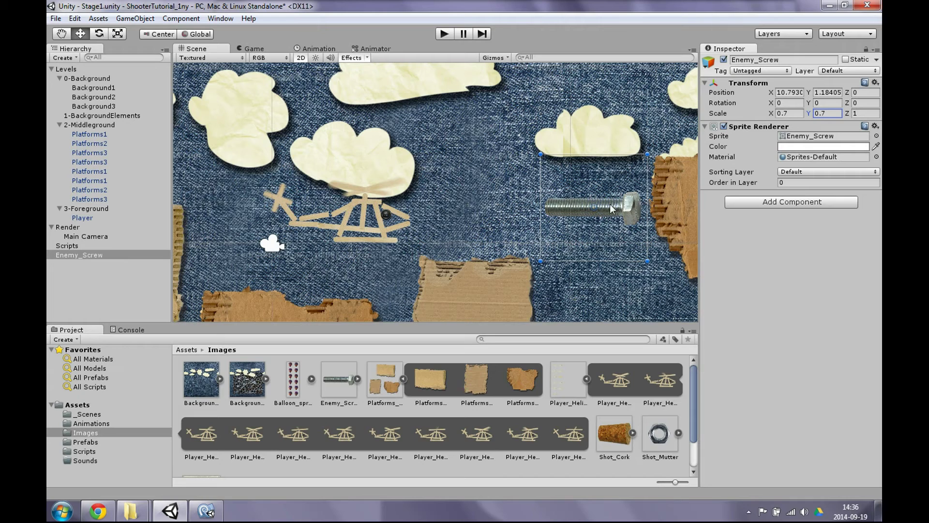
# Step: Add a Box Collider 2D to the screw with size 4 x 4
pyautogui.click(776, 203)
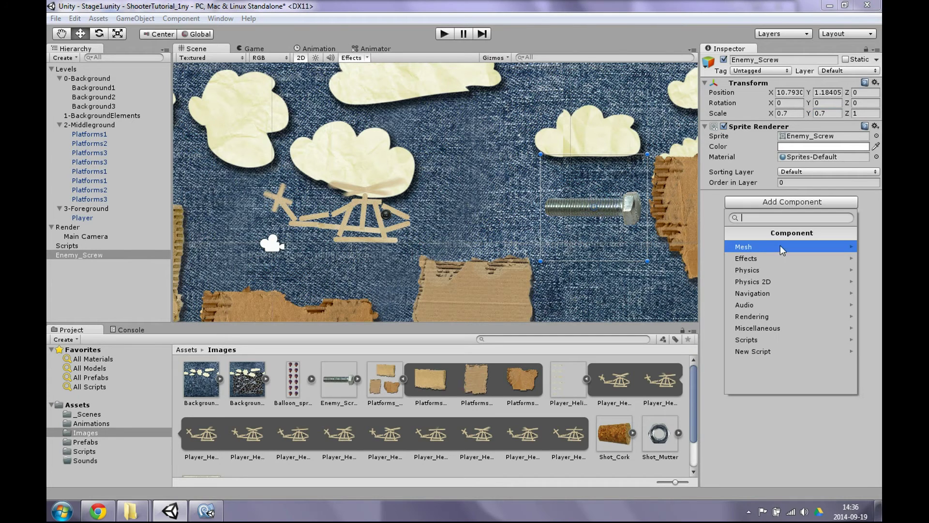
pyautogui.click(779, 281)
pyautogui.click(760, 271)
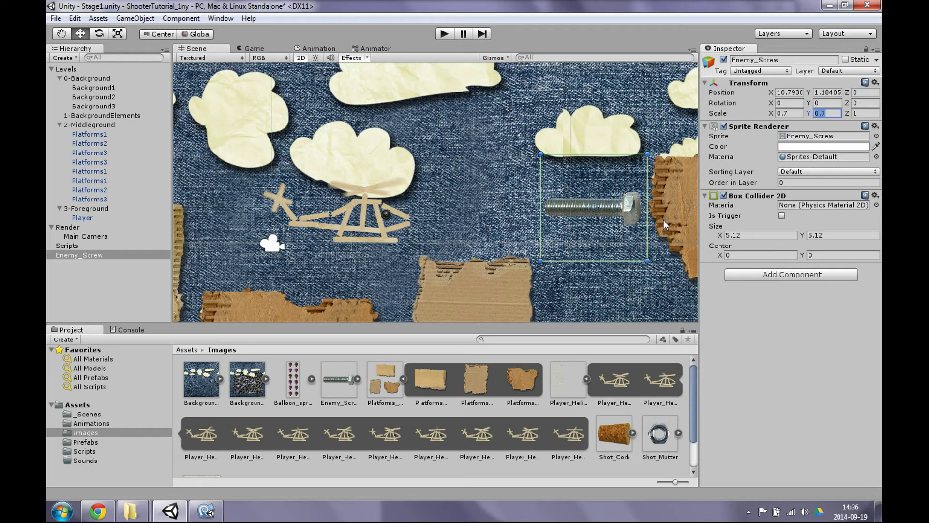
pyautogui.click(749, 235)
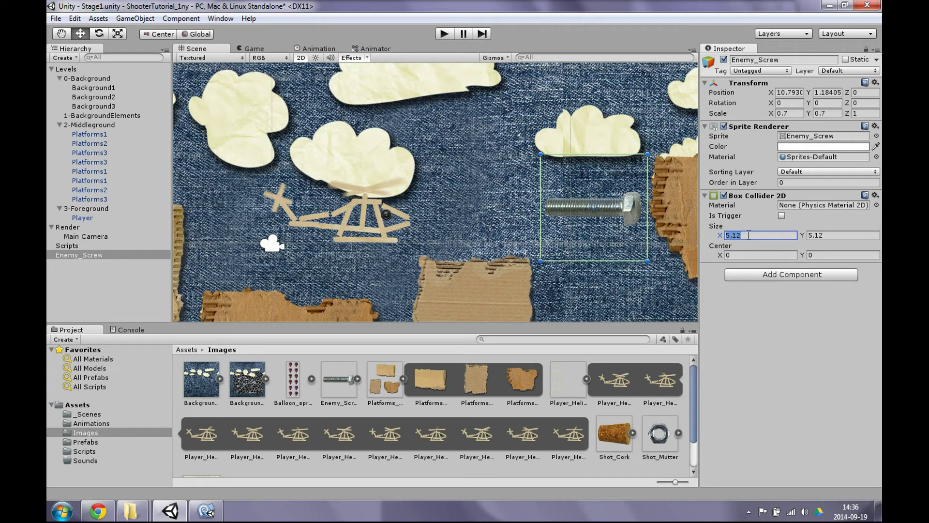
pyautogui.write('4')
pyautogui.click(821, 235)
pyautogui.write('4')
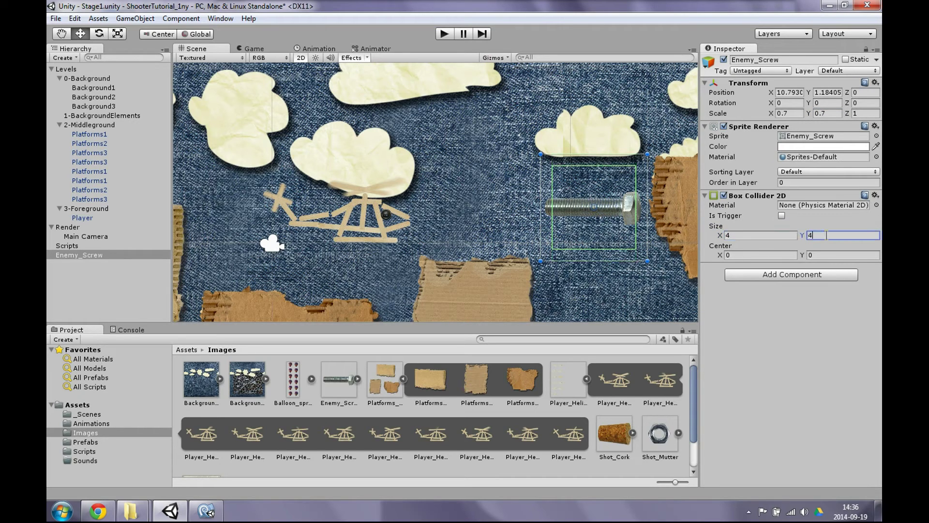
# Step: Drag the collider's top, right, left and bottom edges to wrap tightly around the screw
pyautogui.scroll(3, 614, 202)
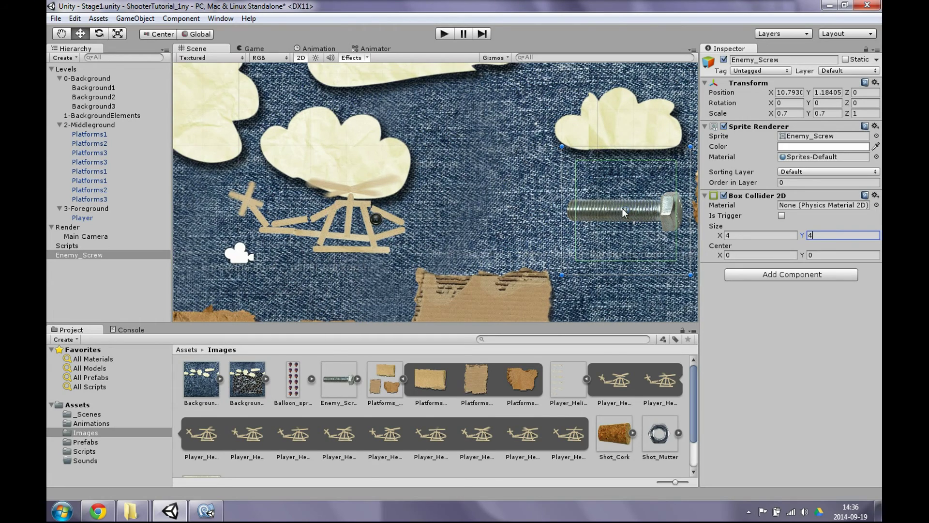
pyautogui.moveTo(622, 208); pyautogui.dragTo(459, 205, button='middle')
pyautogui.scroll(1, 460, 205)
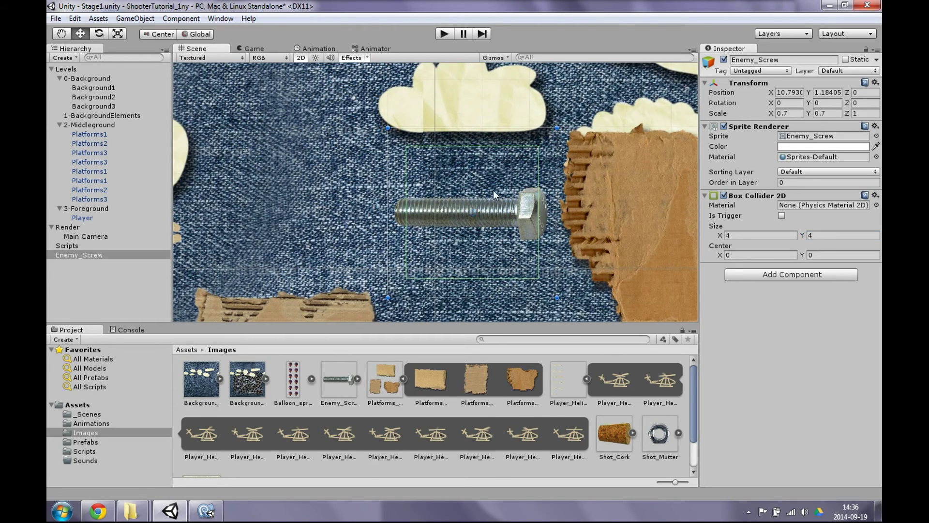
pyautogui.keyDown('shift'); pyautogui.moveTo(473, 145); pyautogui.dragTo(481, 184); pyautogui.keyUp('shift')
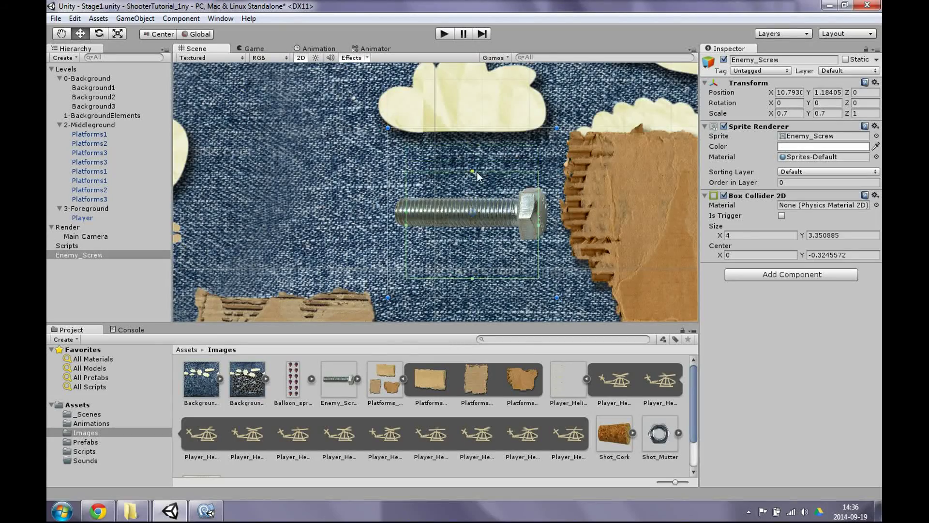
pyautogui.moveTo(539, 232); pyautogui.dragTo(551, 231)
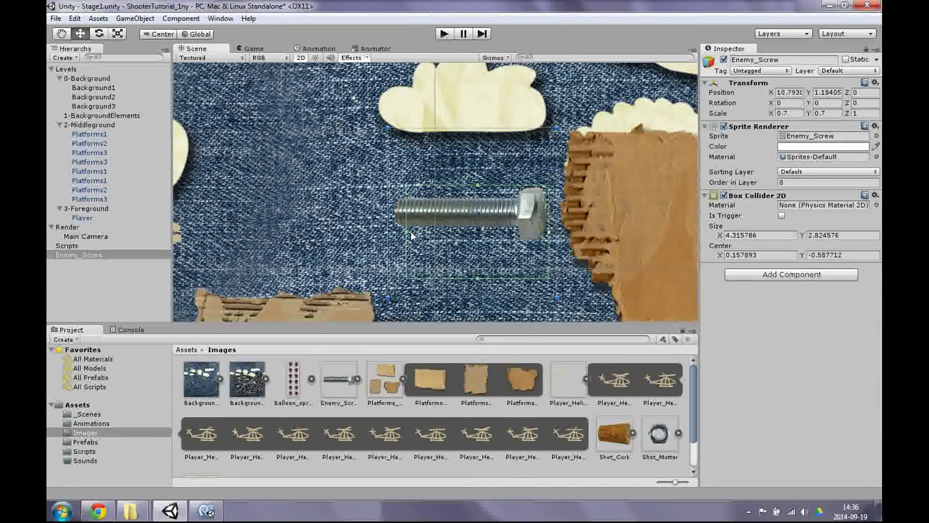
pyautogui.moveTo(407, 231); pyautogui.dragTo(393, 228)
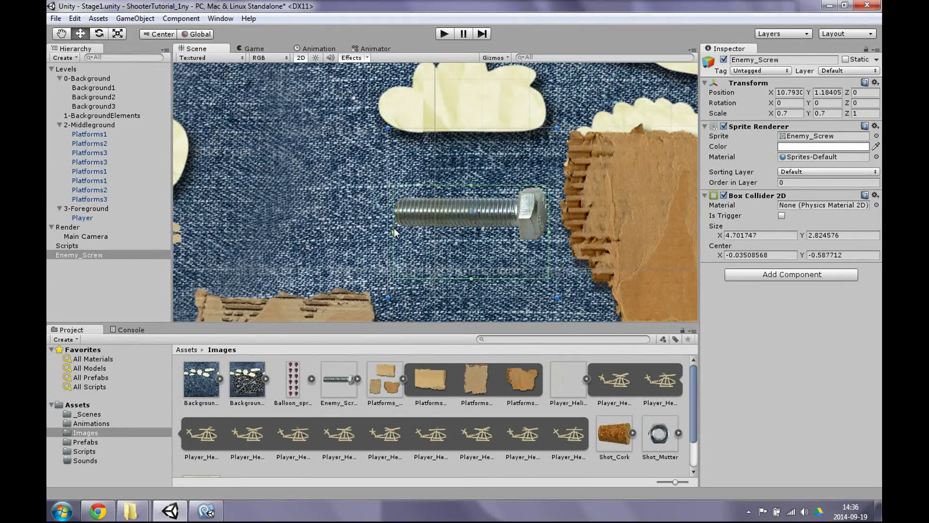
pyautogui.moveTo(472, 279); pyautogui.dragTo(475, 242)
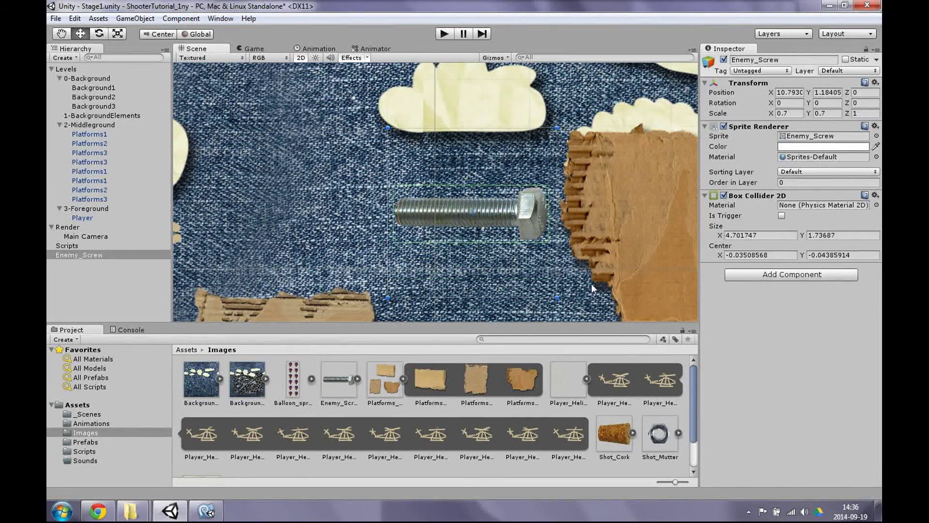
pyautogui.scroll(-2, 564, 230)
pyautogui.scroll(-2, 566, 232)
# Step: Add a Rigidbody 2D with Gravity Scale 0 and Fixed Angle, and move the screw onto the right platform
pyautogui.click(823, 277)
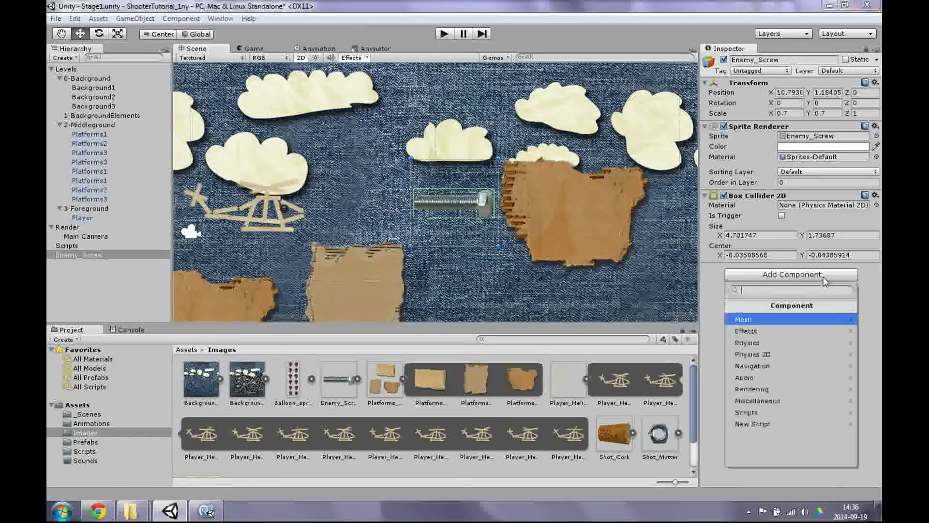
pyautogui.click(773, 354)
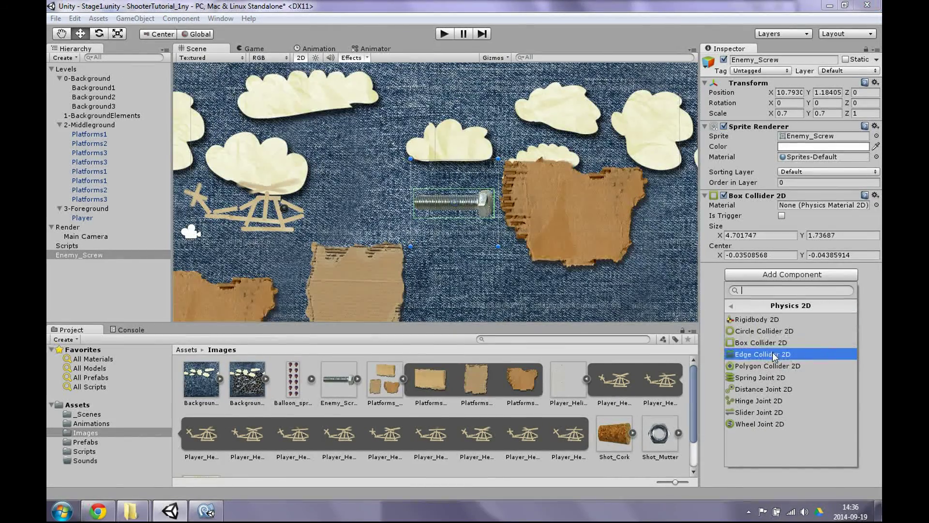
pyautogui.click(767, 319)
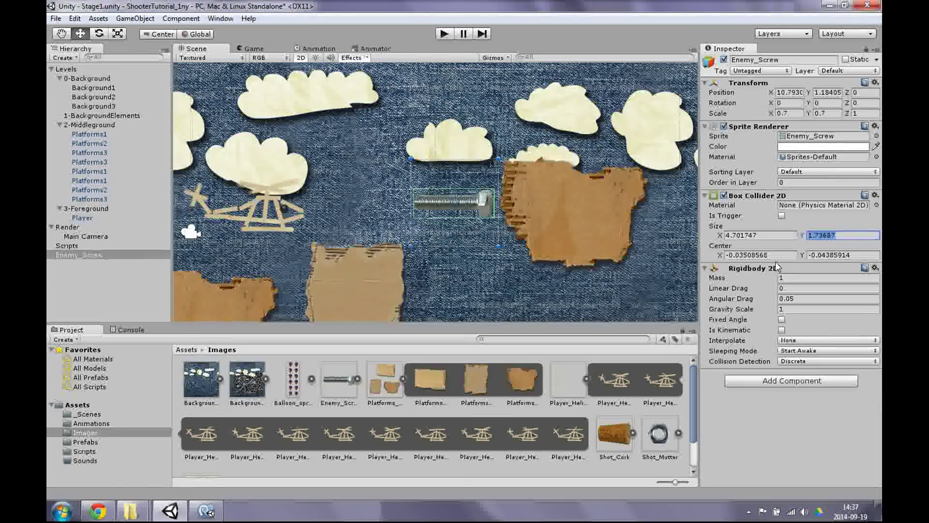
pyautogui.click(790, 309)
pyautogui.write('0')
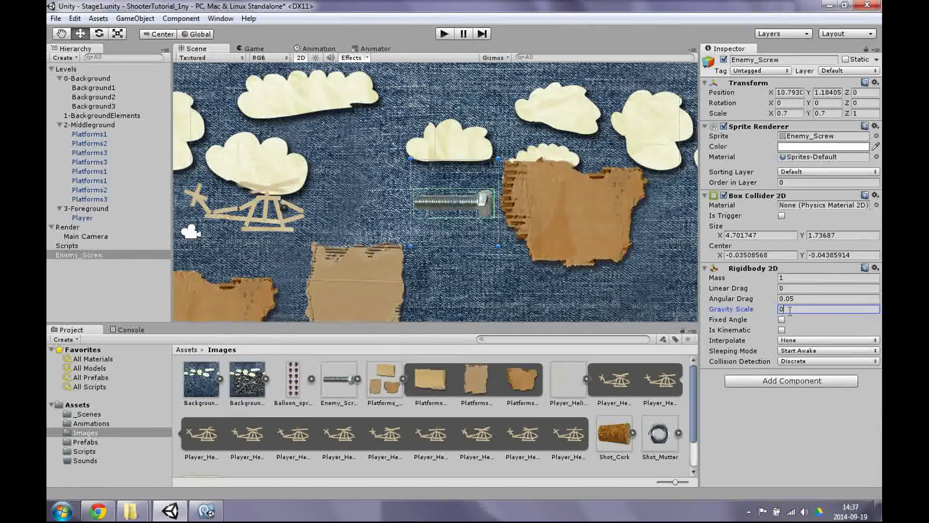
pyautogui.click(781, 319)
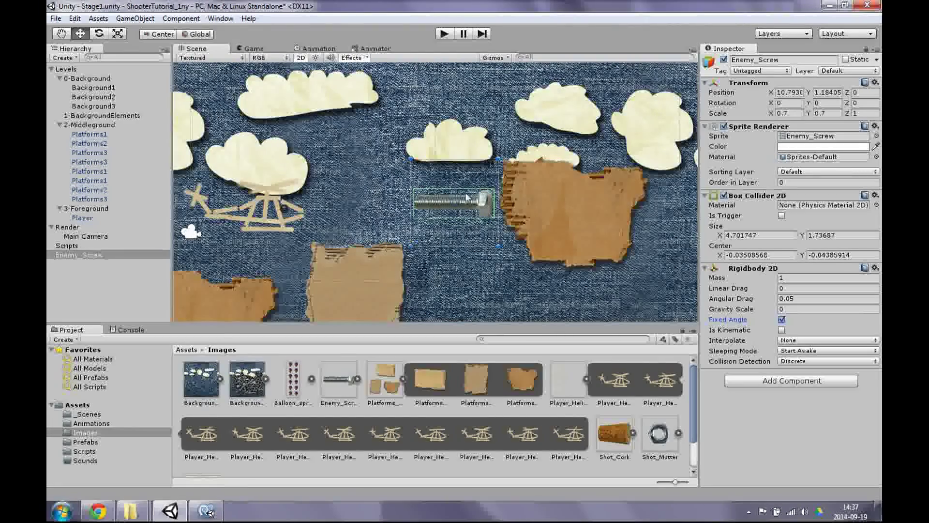
pyautogui.moveTo(471, 171); pyautogui.dragTo(571, 122)
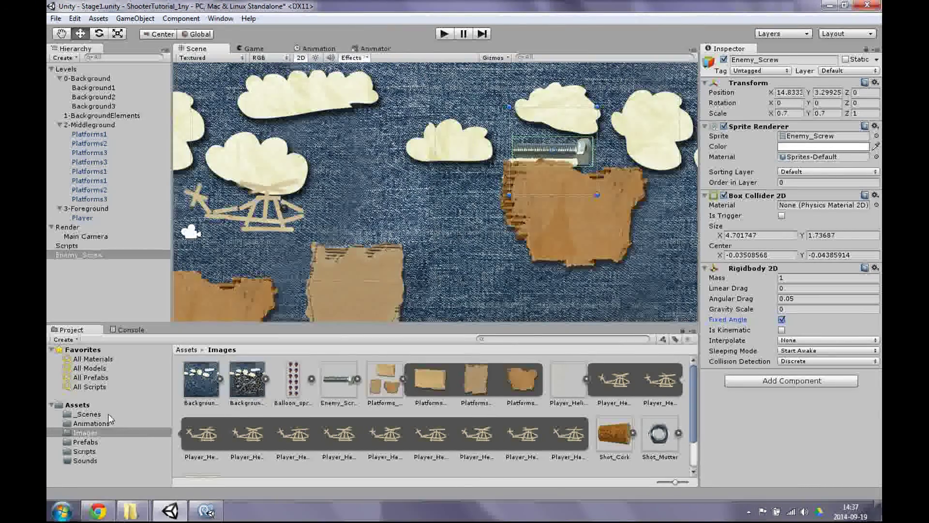
# Step: Rename Enemy_Screw to Enemy in the Hierarchy
pyautogui.click(100, 255)
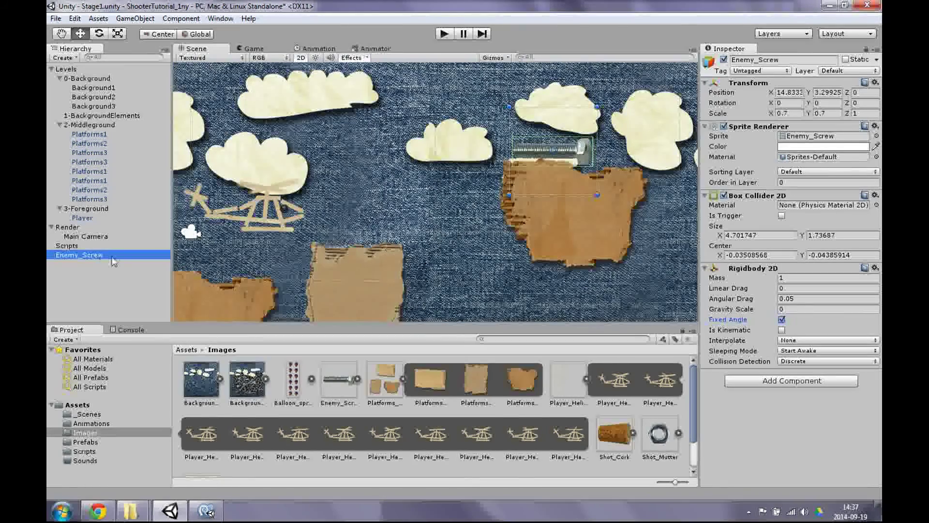
pyautogui.click(109, 253)
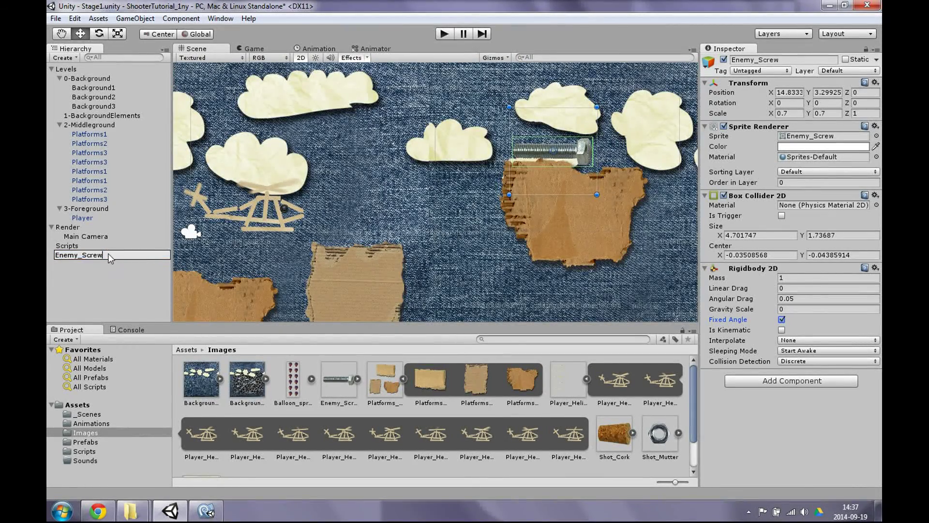
pyautogui.moveTo(108, 254); pyautogui.dragTo(77, 258)
pyautogui.press('BackSpace')
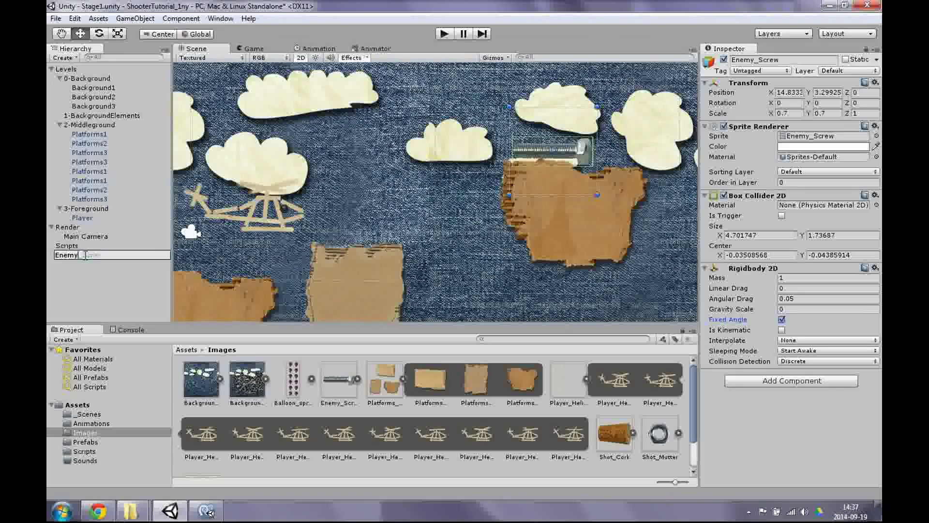
pyautogui.click(86, 269)
# Step: Move Enemy under the 3-Foreground group in the Hierarchy
pyautogui.moveTo(87, 255)
pyautogui.mouseDown()
pyautogui.moveTo(104, 208)
pyautogui.moveTo(97, 440)
pyautogui.mouseUp()
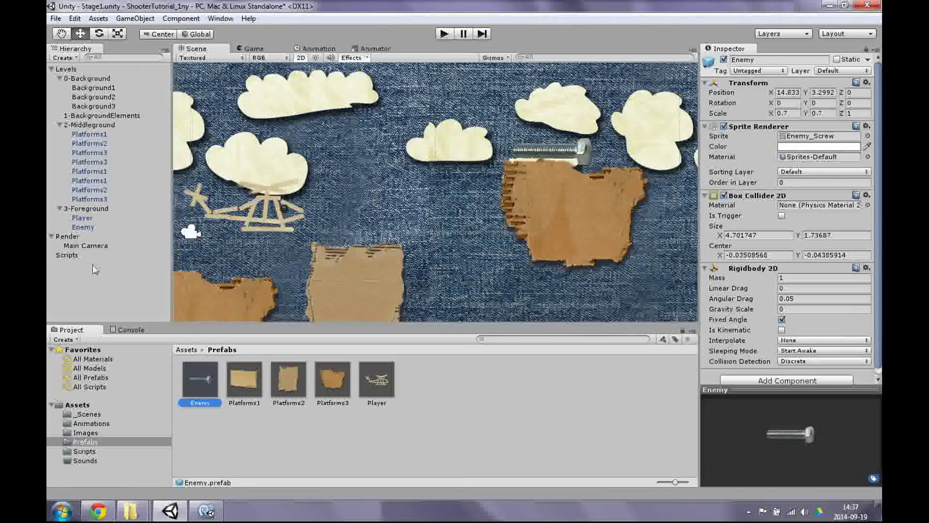
pyautogui.click(91, 225)
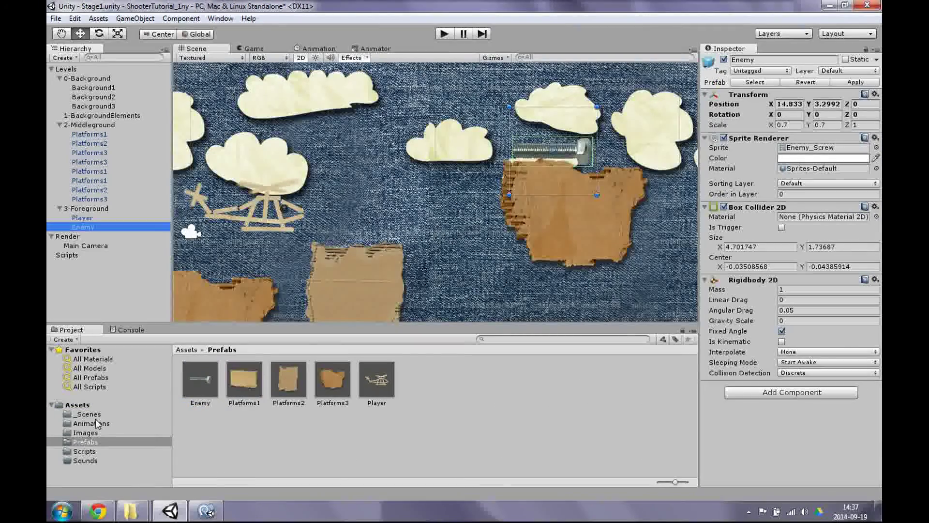
pyautogui.click(96, 449)
# Step: Create a C# script named EnemyScript in the Scripts folder and open it in MonoDevelop
pyautogui.rightClick(96, 449)
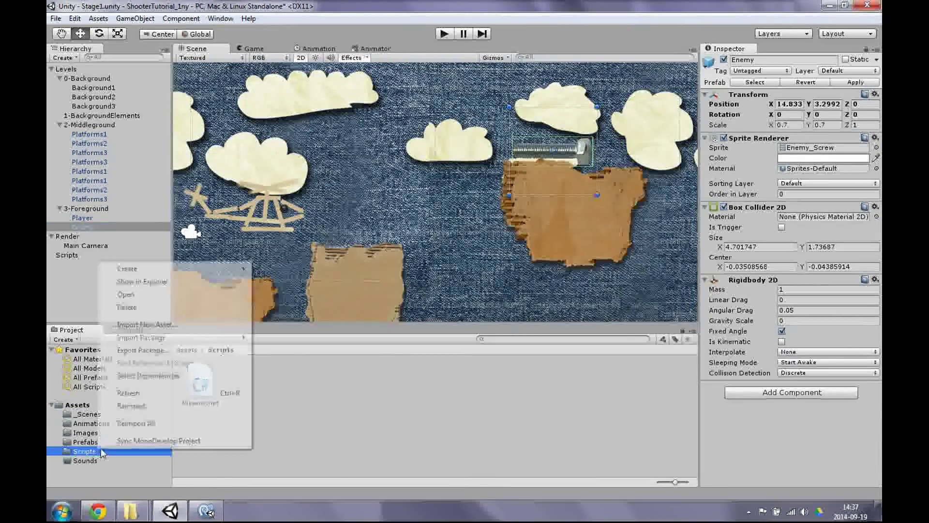
pyautogui.moveTo(142, 269)
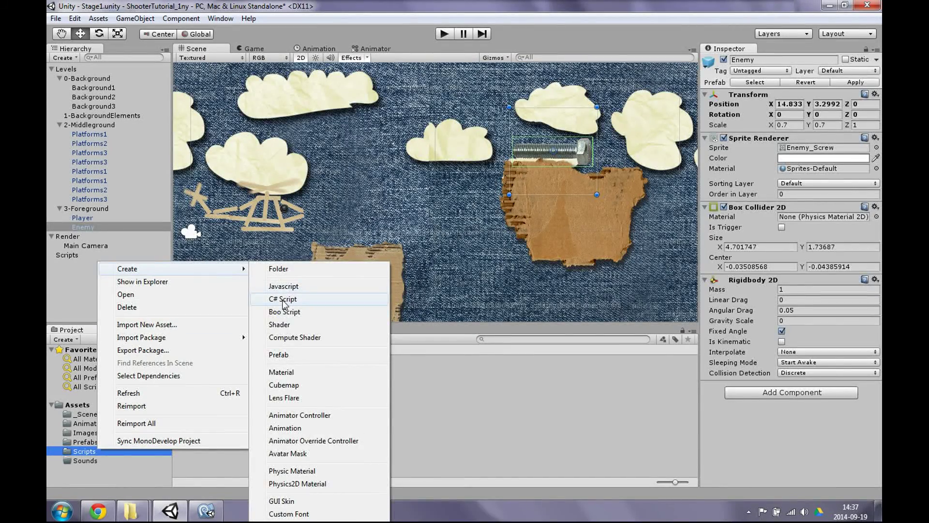
pyautogui.click(266, 280)
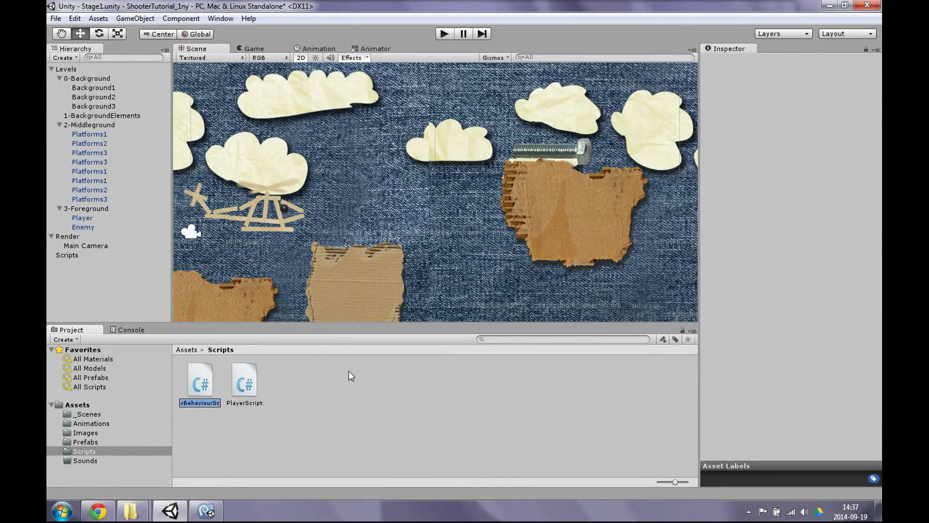
pyautogui.write('EnemyS')
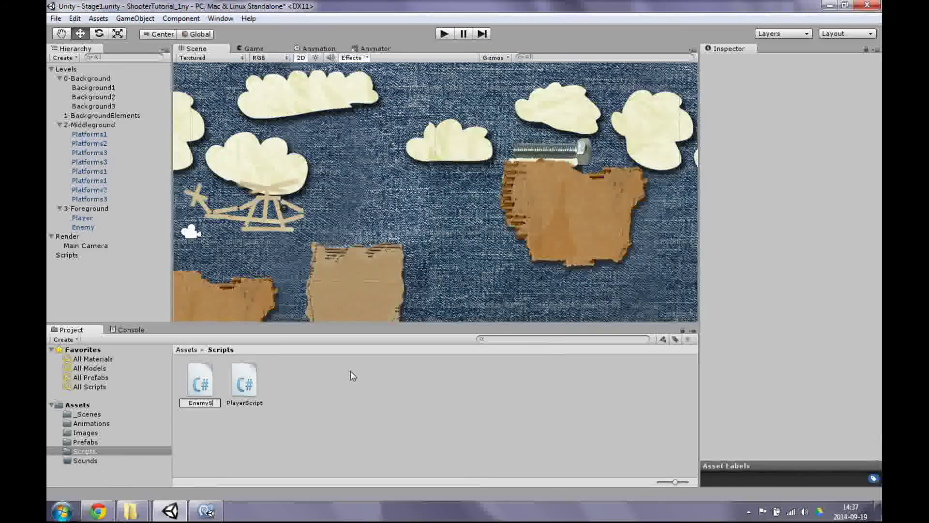
pyautogui.write('cript')
pyautogui.press('Return')
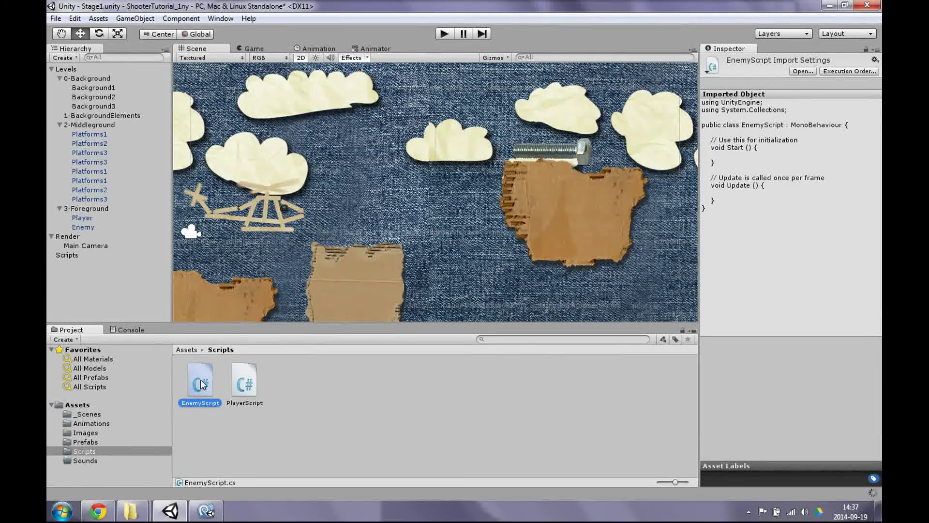
pyautogui.doubleClick(215, 375)
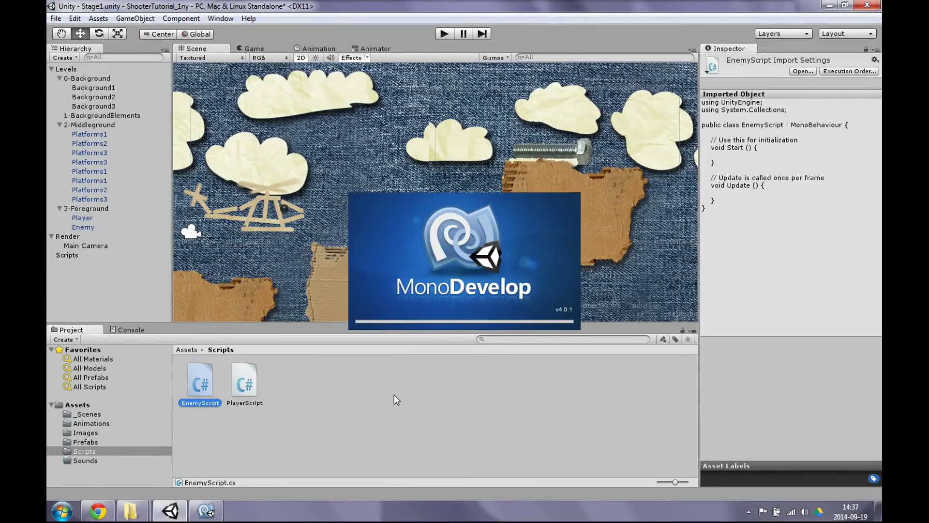
# Step: Copy the speed declaration line from PlayerScript
pyautogui.click(217, 508)
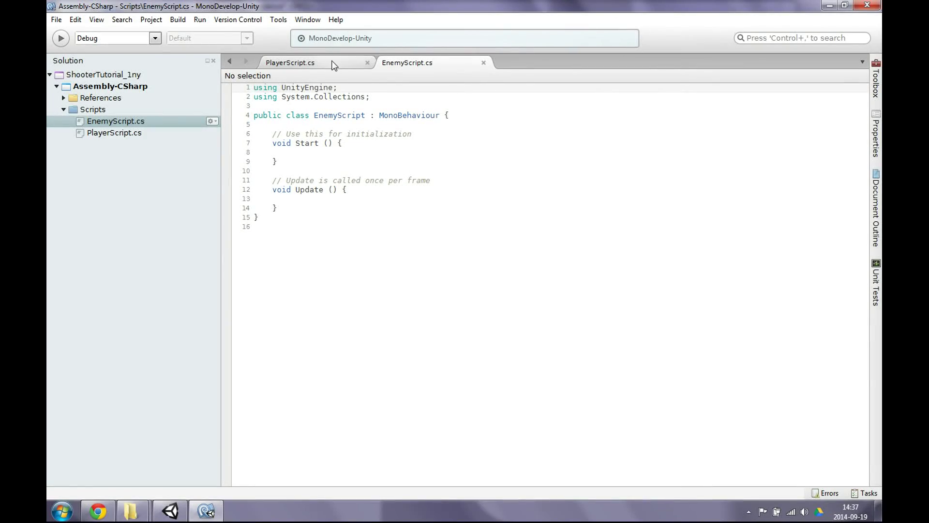
pyautogui.click(334, 65)
pyautogui.click(479, 133)
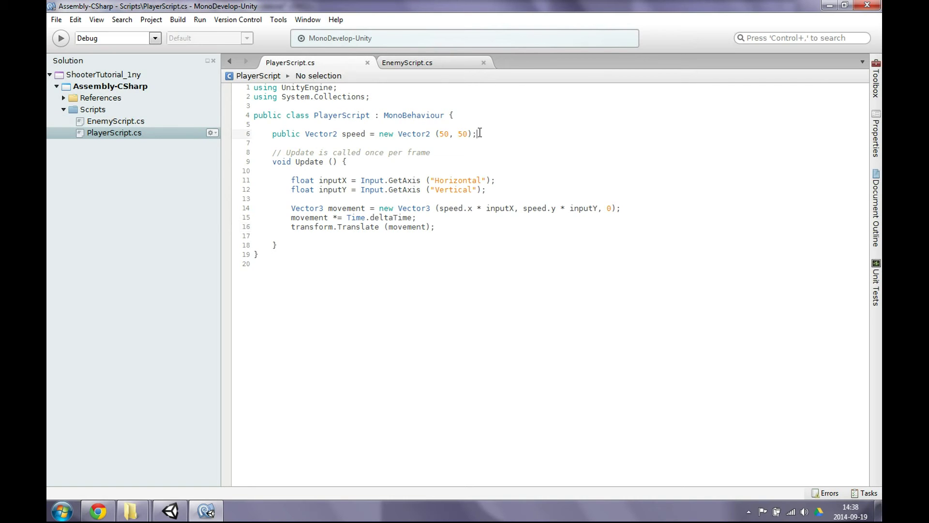
pyautogui.moveTo(479, 133); pyautogui.dragTo(273, 133)
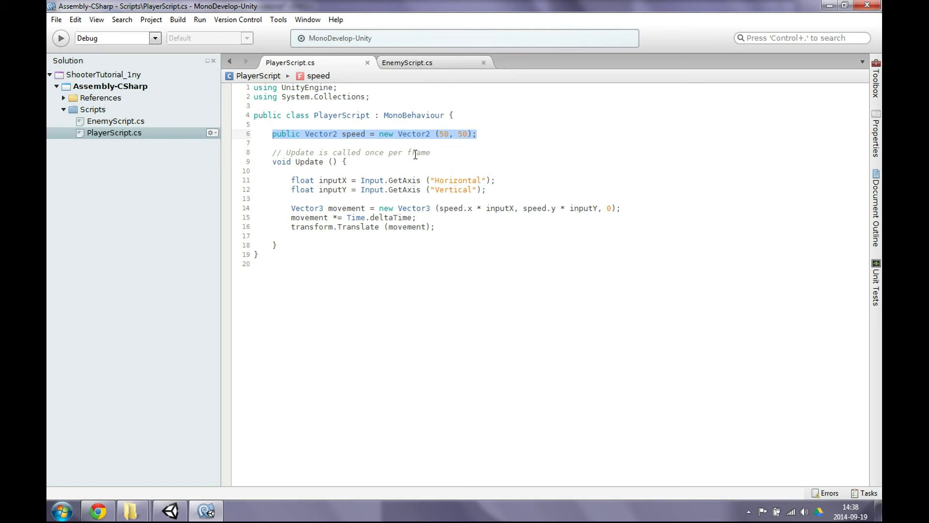
pyautogui.click(422, 63)
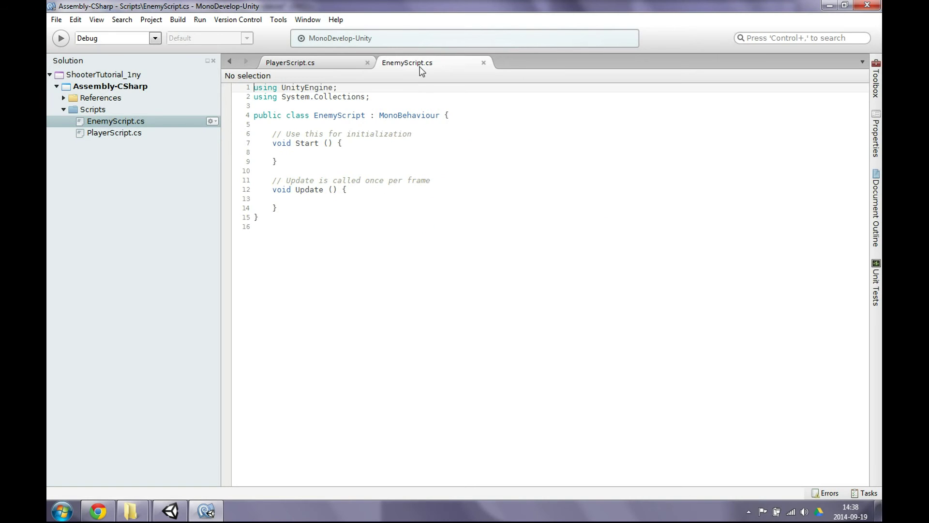
# Step: Paste the speed declaration into EnemyScript and change it to new Vector2(10, 10)
pyautogui.click(460, 117)
pyautogui.press('Return')
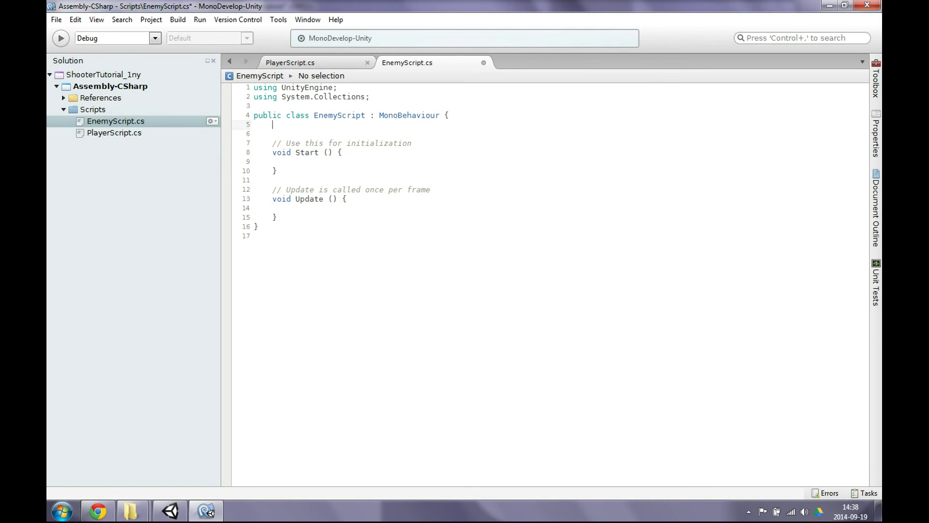
pyautogui.press('Return')
pyautogui.write('public Vector2 speed = new Vector2 (50, 50);')
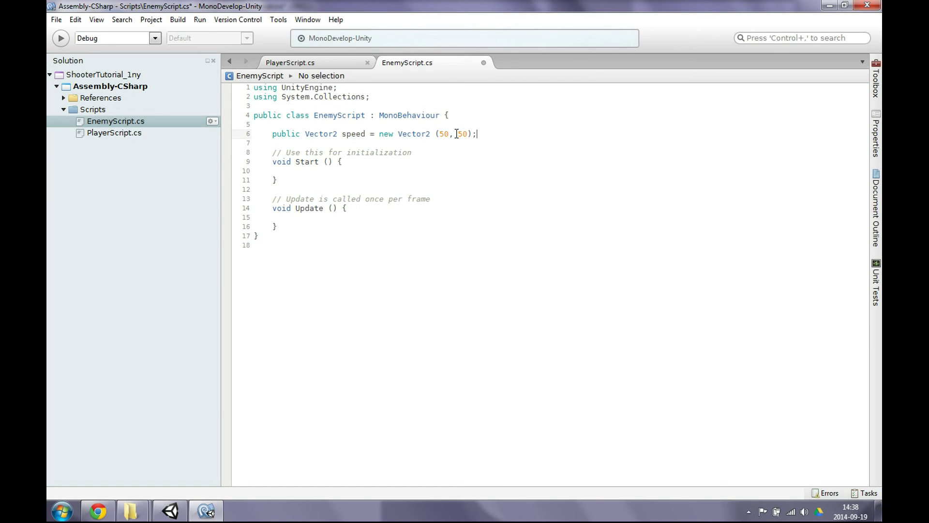
pyautogui.click(443, 133)
pyautogui.hotkey('shift', 'Left')
pyautogui.write('1')
pyautogui.press('Right')
pyautogui.press('Right')
pyautogui.press('Right')
pyautogui.hotkey('shift', 'Left')
pyautogui.write('1')
pyautogui.click(480, 133)
# Step: Add a direction field below speed set to new Vector2(-1, 0)
pyautogui.press('Return')
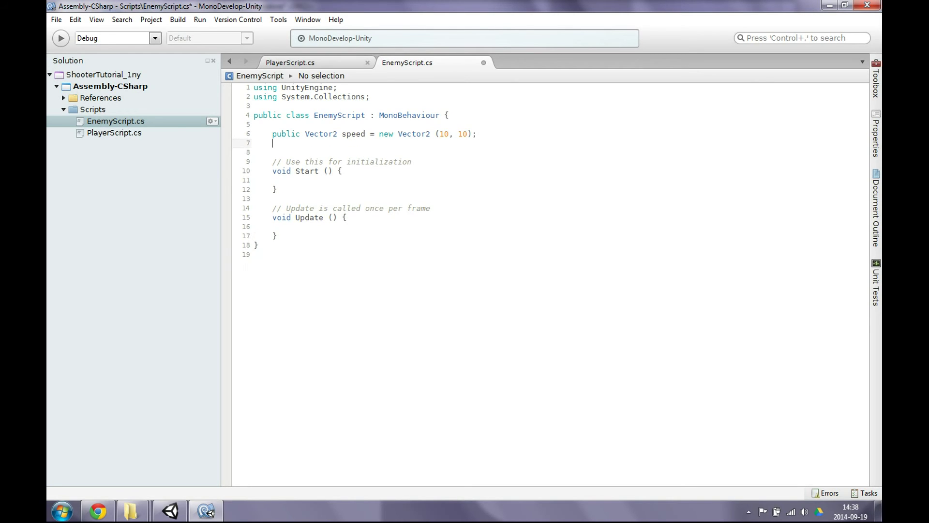
pyautogui.write('public Vector2 speed = new Vector2 (50, 50);')
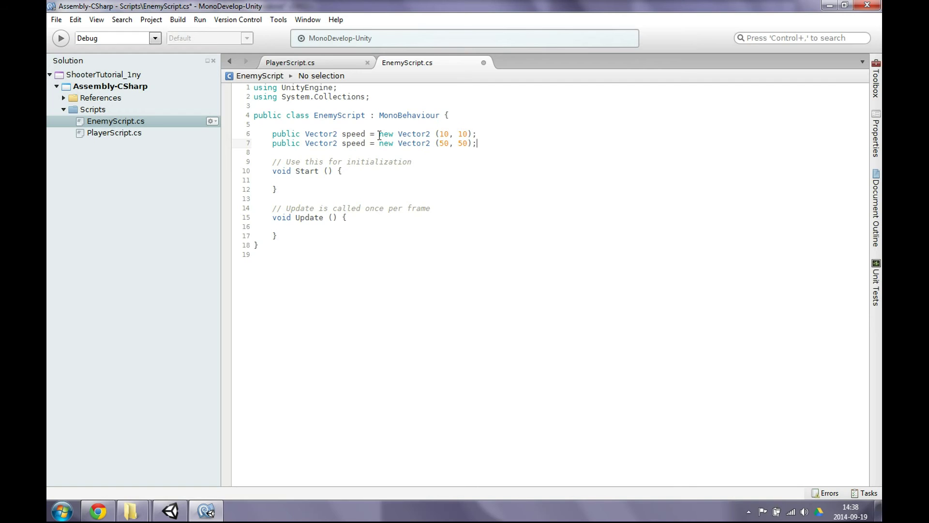
pyautogui.doubleClick(362, 144)
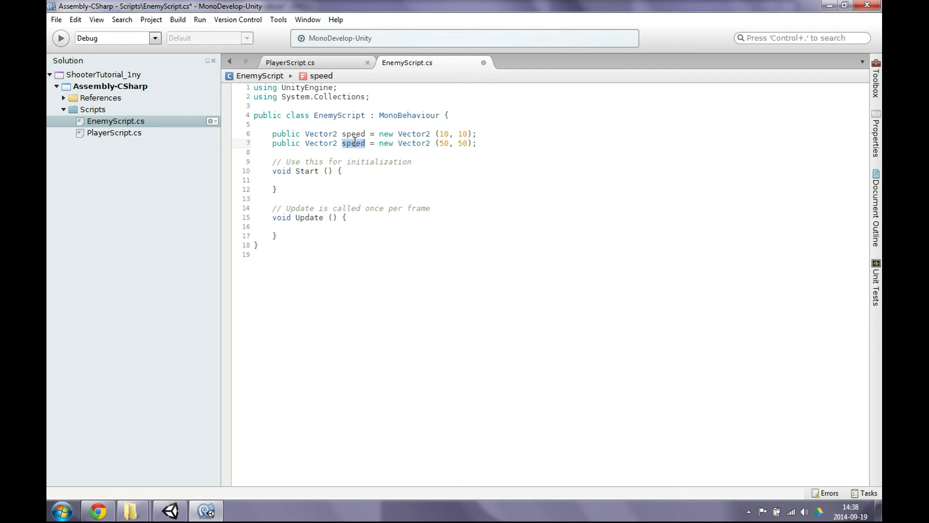
pyautogui.write('directio')
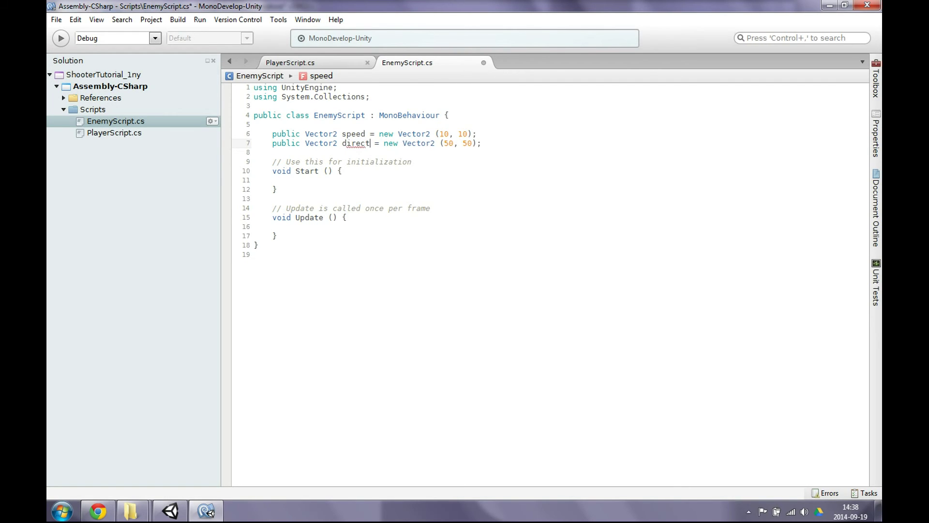
pyautogui.write('n')
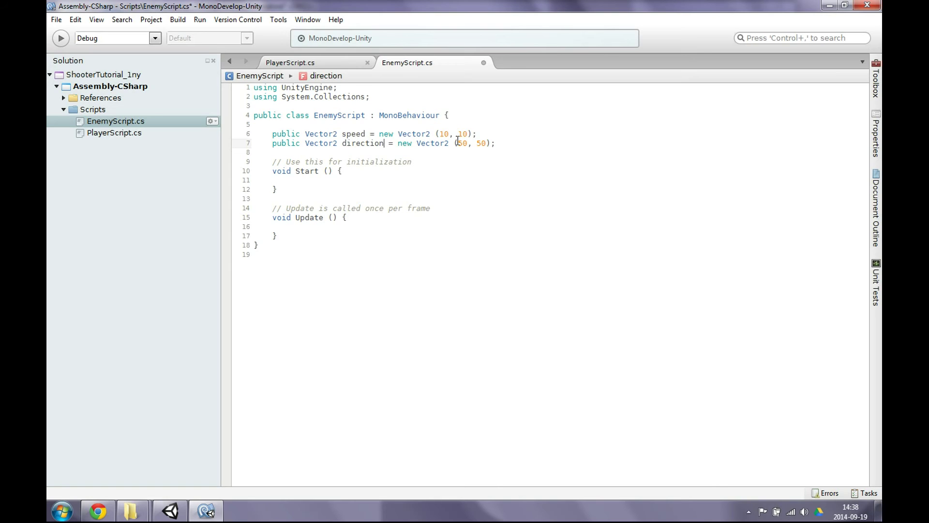
pyautogui.doubleClick(460, 143)
pyautogui.write('-1')
pyautogui.click(481, 142)
pyautogui.press('BackSpace')
pyautogui.click(512, 143)
# Step: Delete the empty Start method and its comment
pyautogui.moveTo(272, 199); pyautogui.dragTo(257, 163)
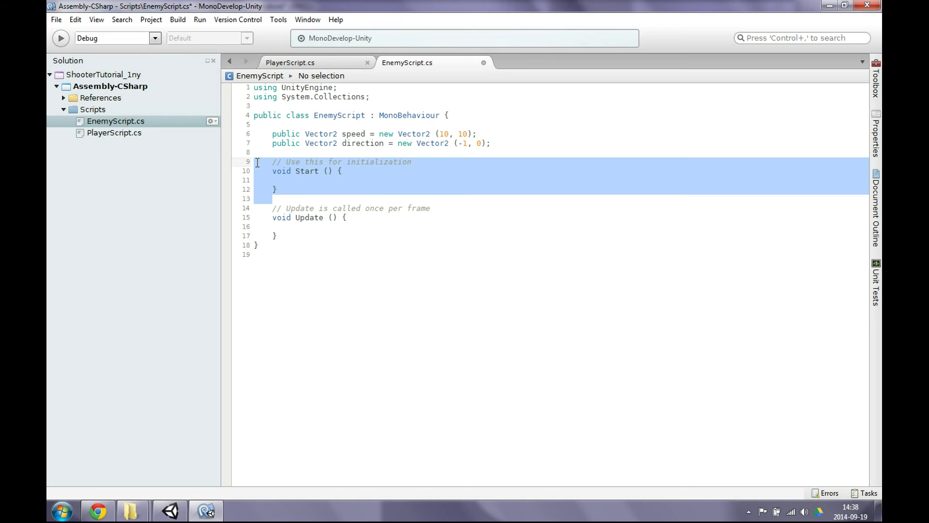
pyautogui.press('Delete')
pyautogui.click(364, 180)
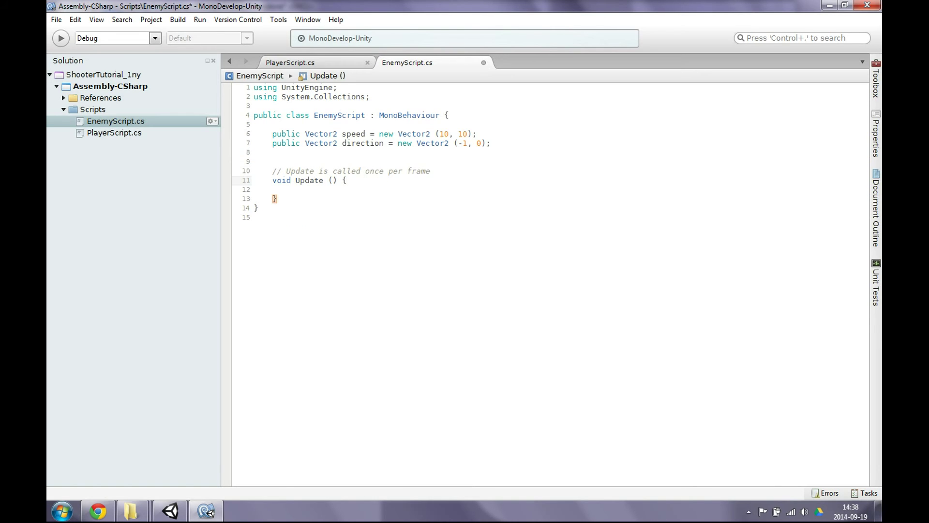
# Step: Paste PlayerScript's three movement lines into EnemyScript's Update method
pyautogui.press('Return')
pyautogui.press('Return')
pyautogui.click(327, 65)
pyautogui.moveTo(443, 231); pyautogui.dragTo(274, 203)
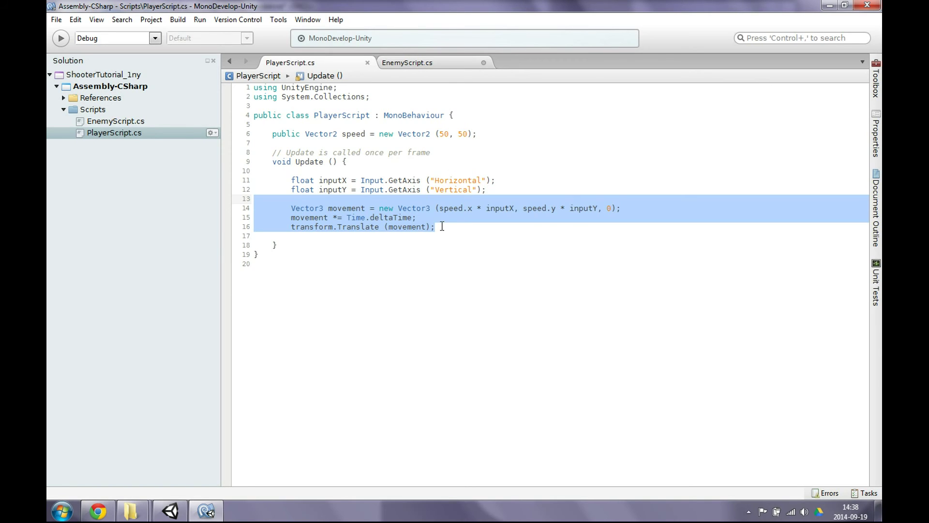
pyautogui.moveTo(441, 226); pyautogui.dragTo(272, 208)
pyautogui.hotkey('ctrl', 'c')
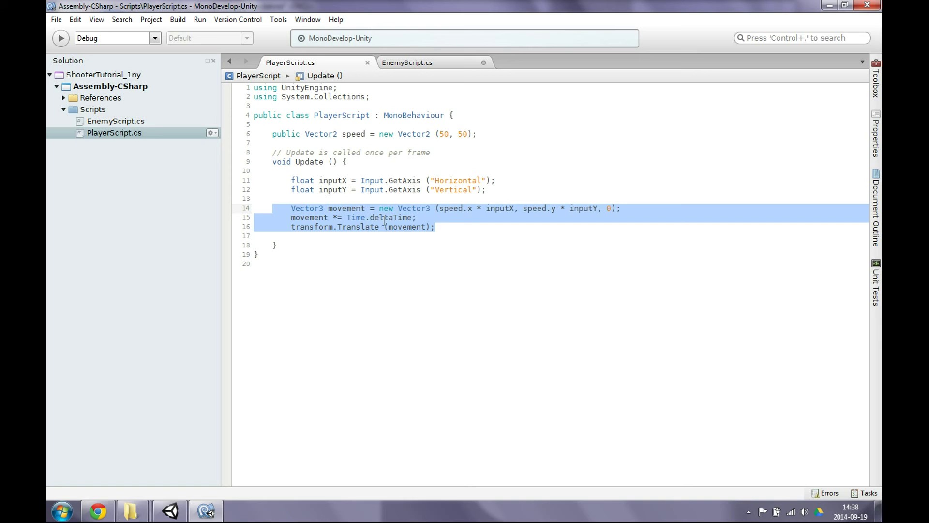
pyautogui.click(422, 64)
pyautogui.hotkey('ctrl', 'v')
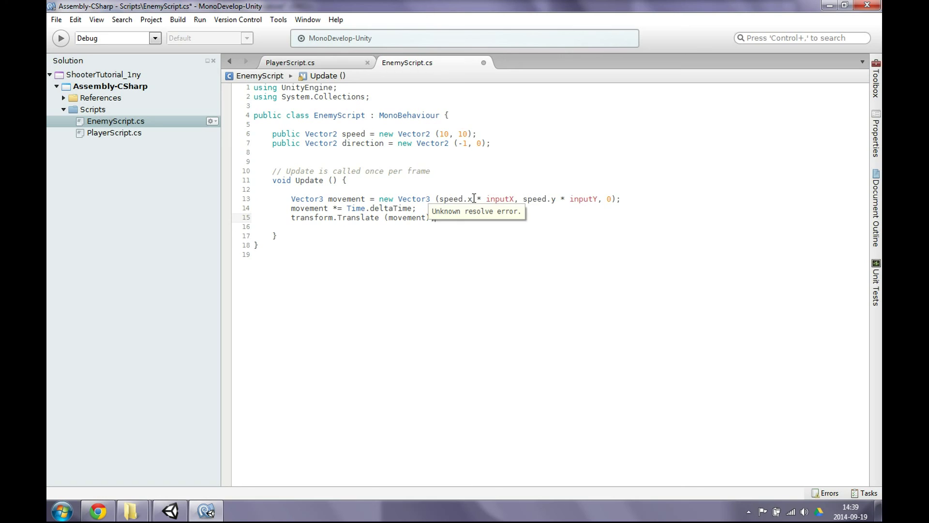
# Step: Replace inputX and inputY with direction.x and direction.y in the movement code
pyautogui.moveTo(514, 199); pyautogui.dragTo(487, 199)
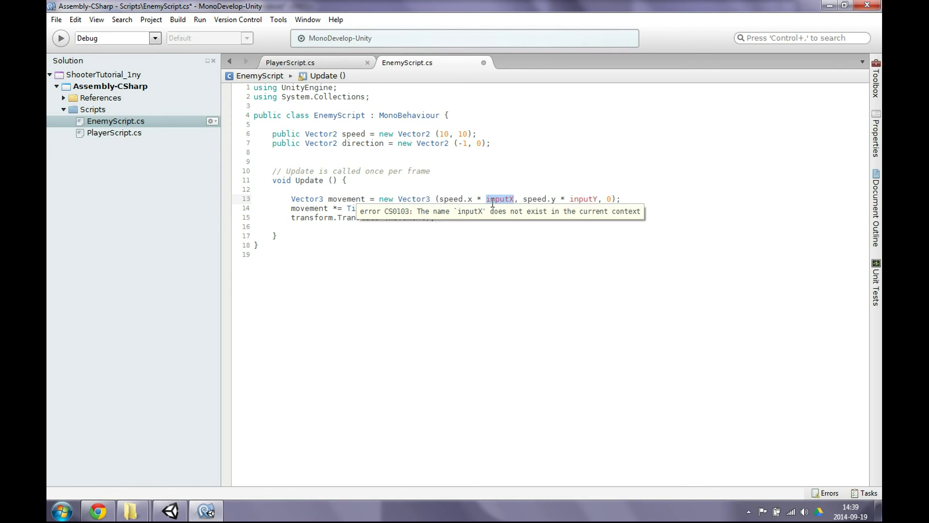
pyautogui.write('directio')
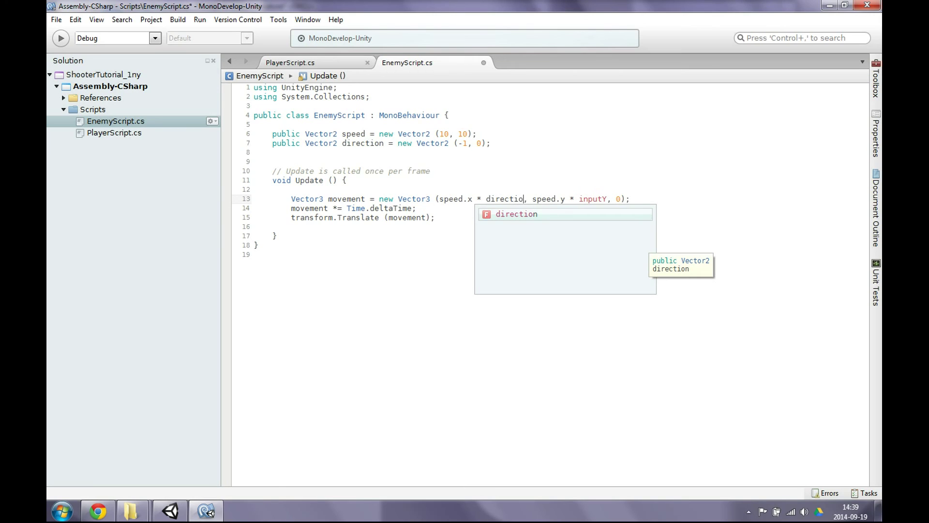
pyautogui.write('n.x')
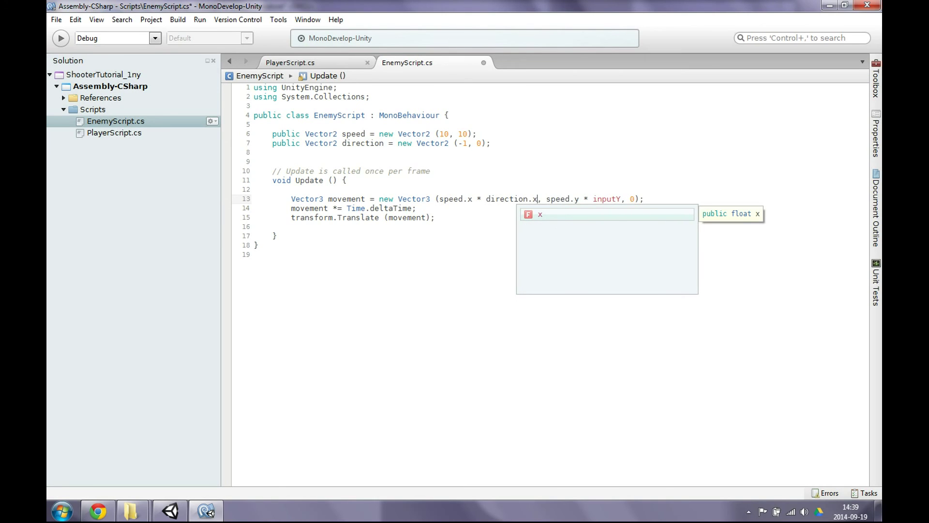
pyautogui.click(619, 198)
pyautogui.moveTo(621, 198); pyautogui.dragTo(595, 198)
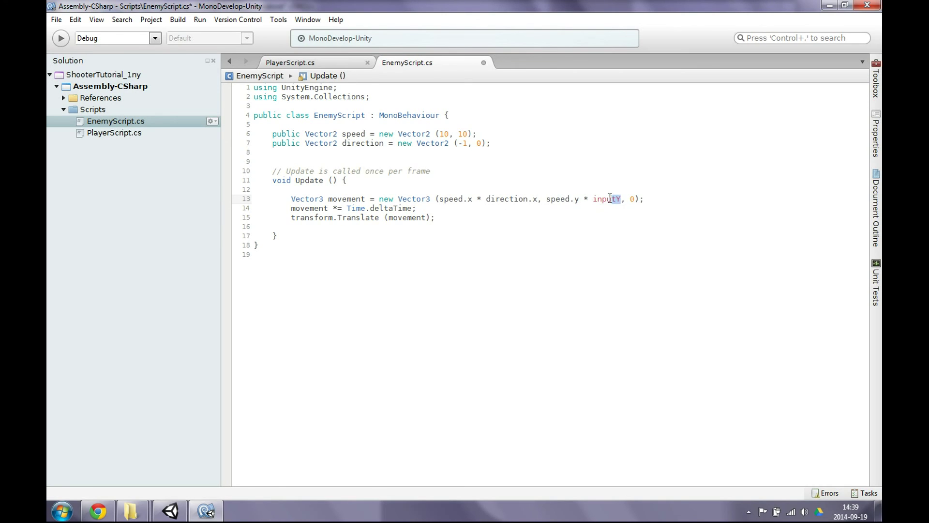
pyautogui.write('dire')
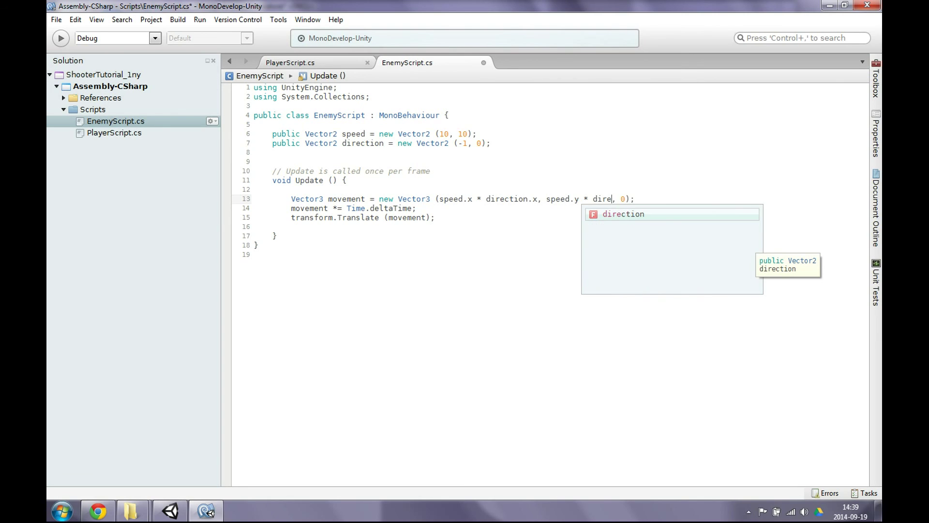
pyautogui.write('ction.')
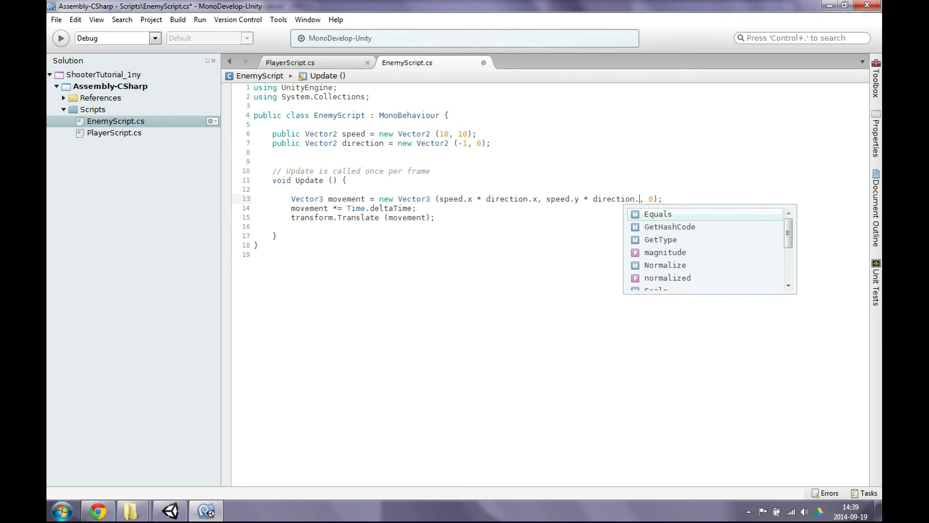
pyautogui.write('y')
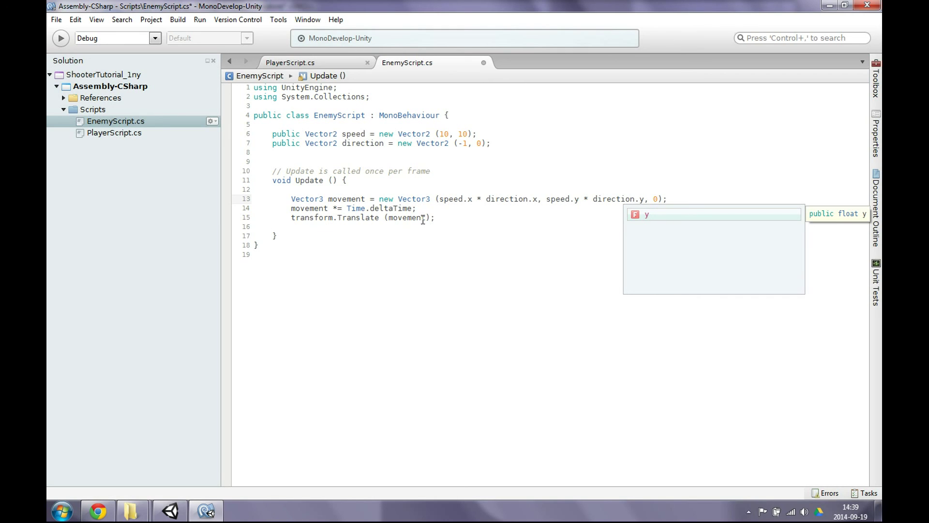
pyautogui.click(476, 219)
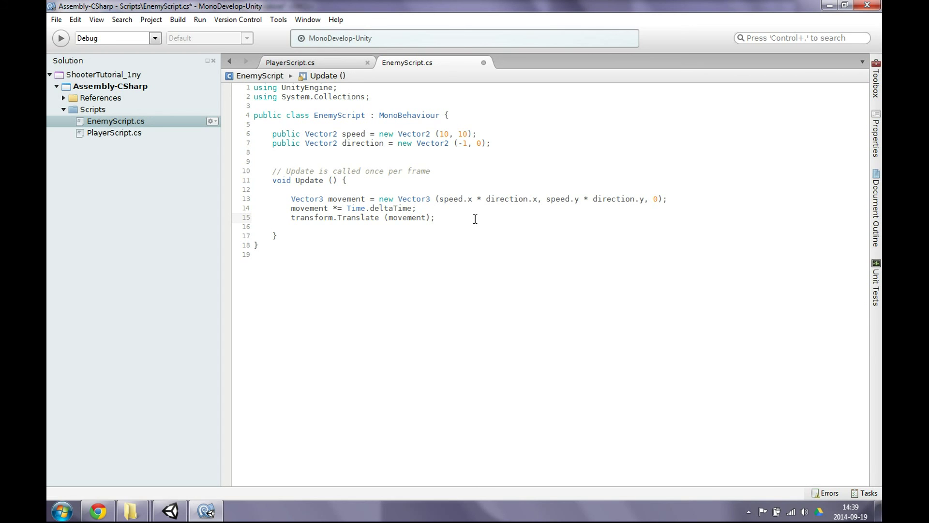
# Step: Save EnemyScript and attach it to the Enemy object in the Hierarchy
pyautogui.hotkey('ctrl', 's')
pyautogui.click(169, 511)
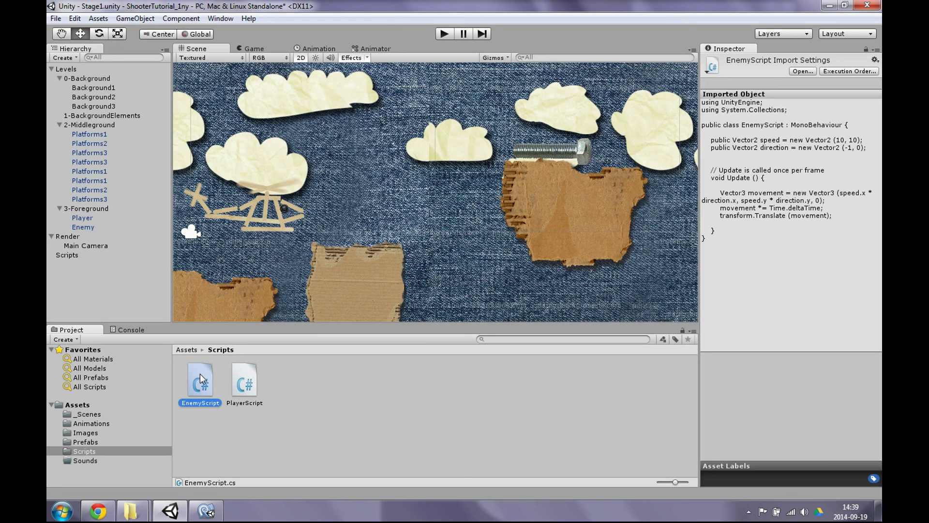
pyautogui.moveTo(202, 378); pyautogui.dragTo(94, 229)
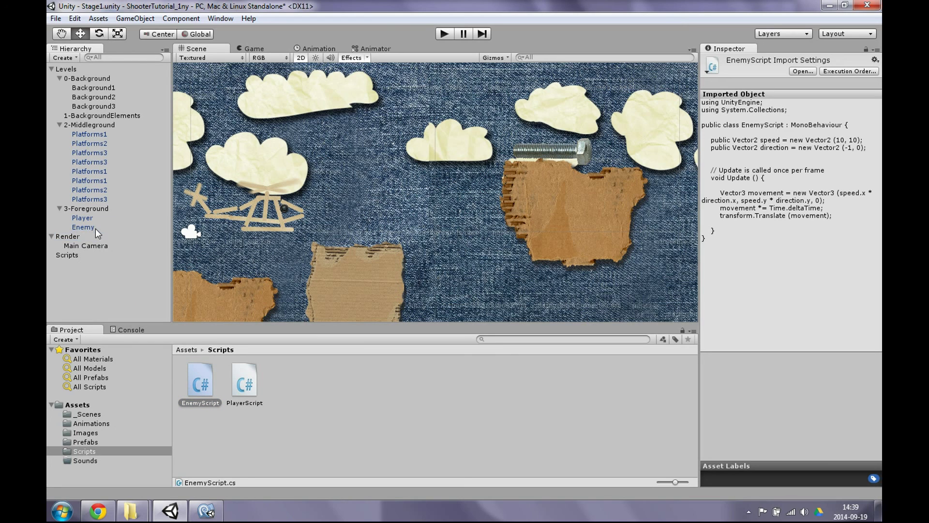
pyautogui.click(81, 225)
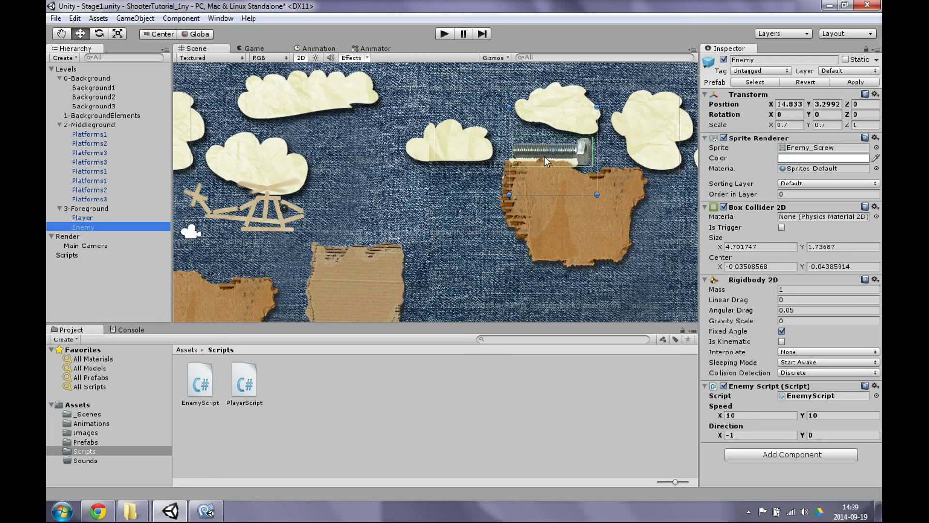
# Step: Play-test the scene, flying the helicopter down-left, then stop
pyautogui.click(444, 32)
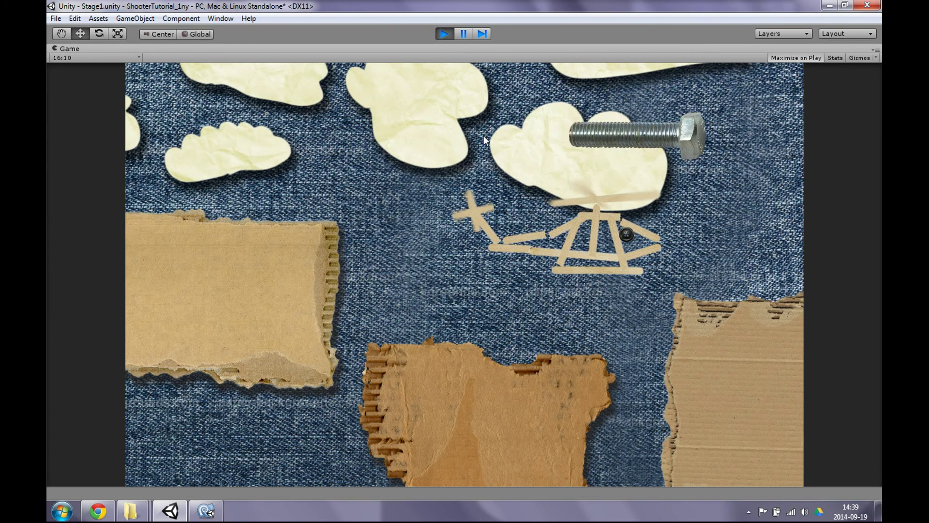
pyautogui.press('Left')
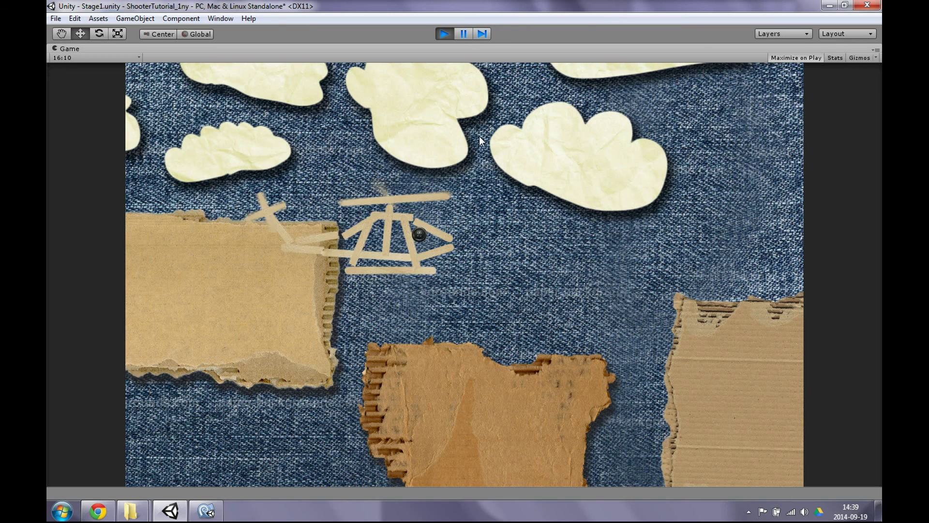
pyautogui.press('Down')
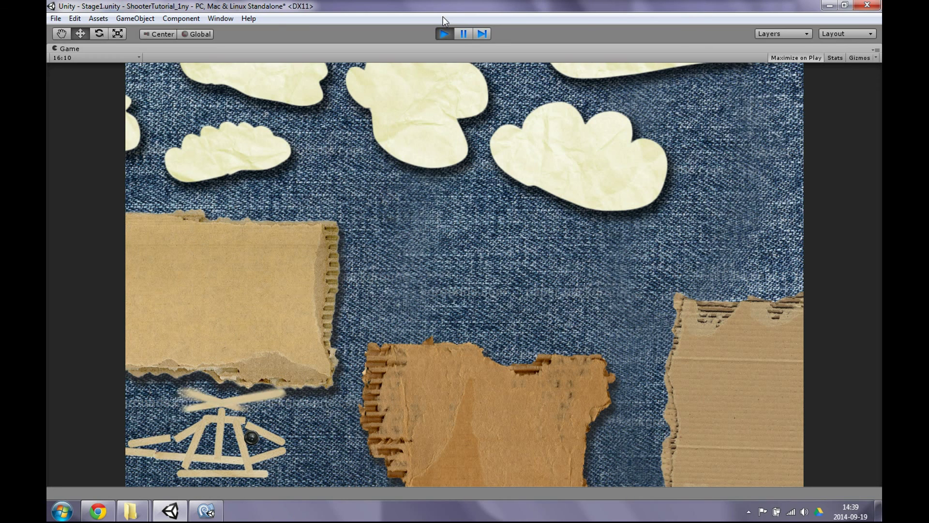
pyautogui.click(443, 33)
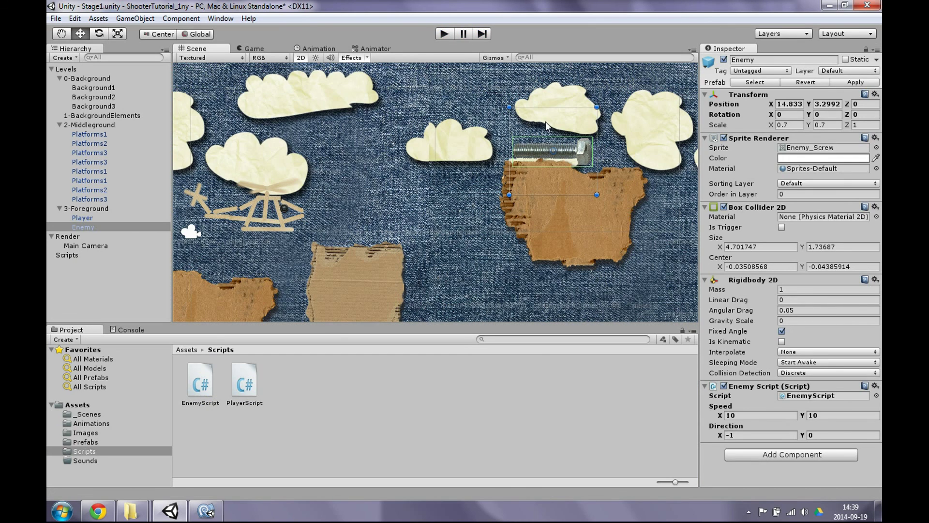
# Step: Lower the screw onto the cardboard platform, play-test it sliding left, and save the scene
pyautogui.moveTo(545, 121); pyautogui.dragTo(548, 188)
pyautogui.click(444, 34)
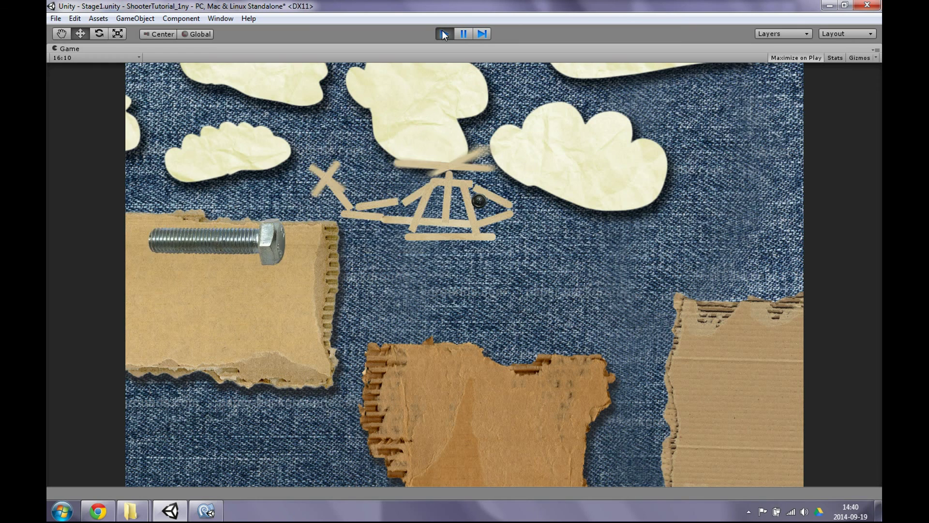
pyautogui.click(443, 32)
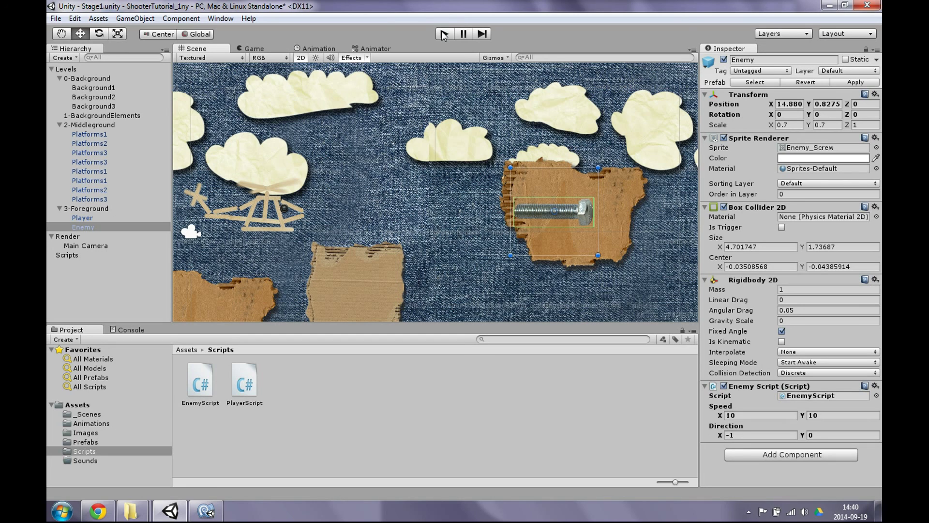
pyautogui.hotkey('ctrl', 's')
pyautogui.click(748, 512)
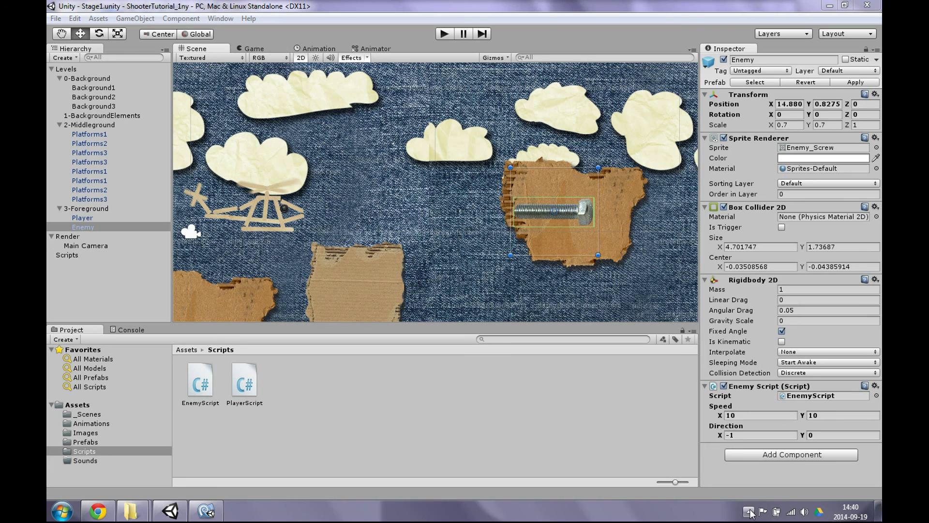